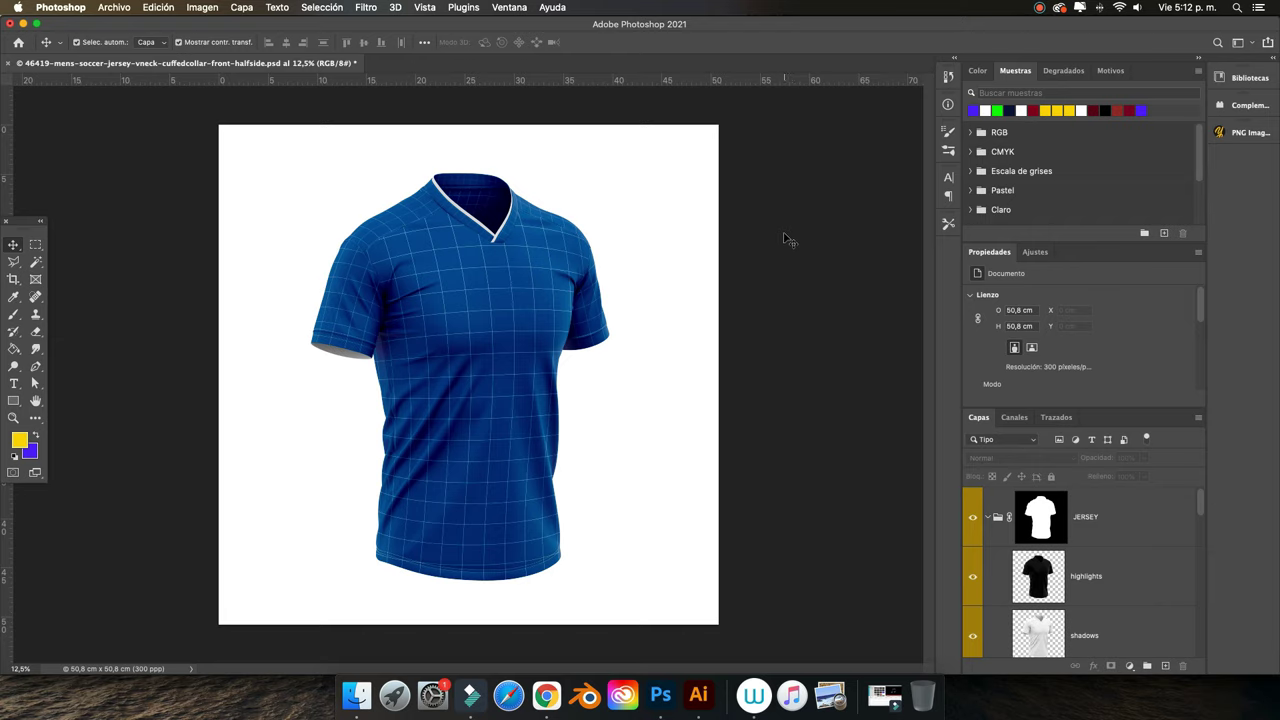
Review the blue jersey mockup in Photoshop, then switch to the Chrome mockup search results
click(791, 269)
click(540, 685)
Browse the Yellow Images soccer-kit mockup results, then return to the Photoshop jersey document
scroll(214, 314, down, 1)
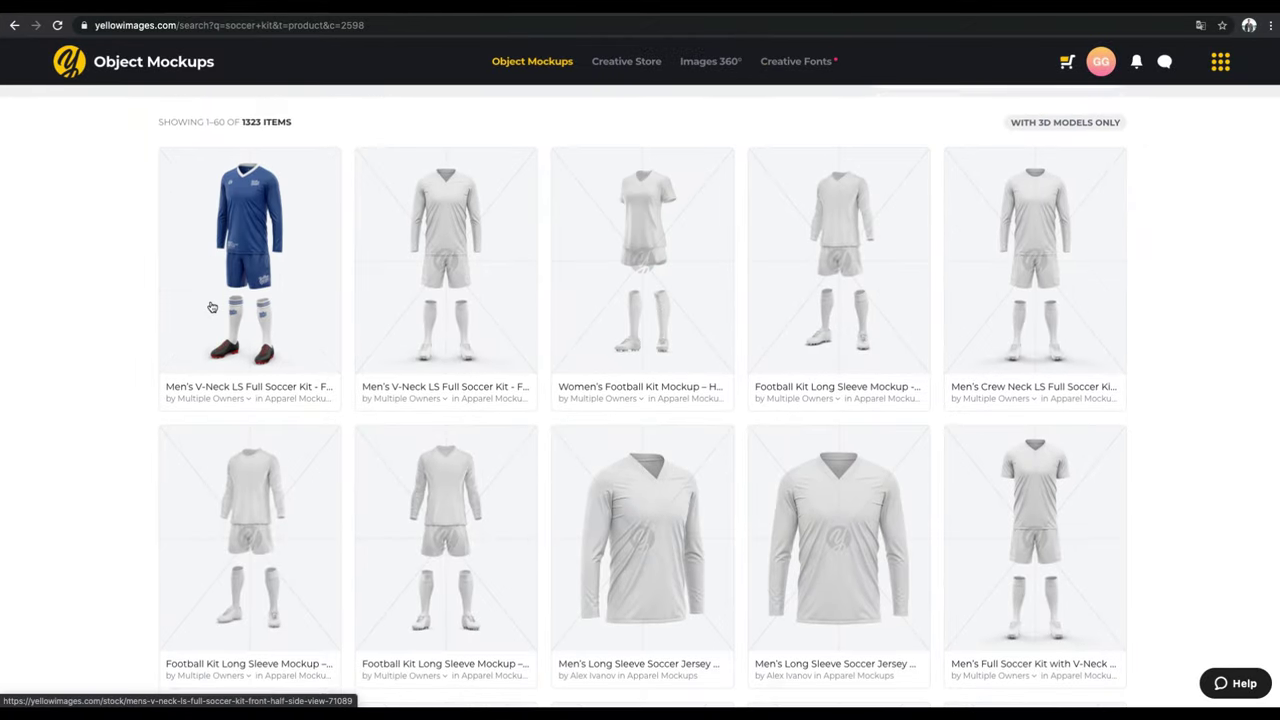
scroll(221, 309, down, 2)
scroll(221, 309, down, 1)
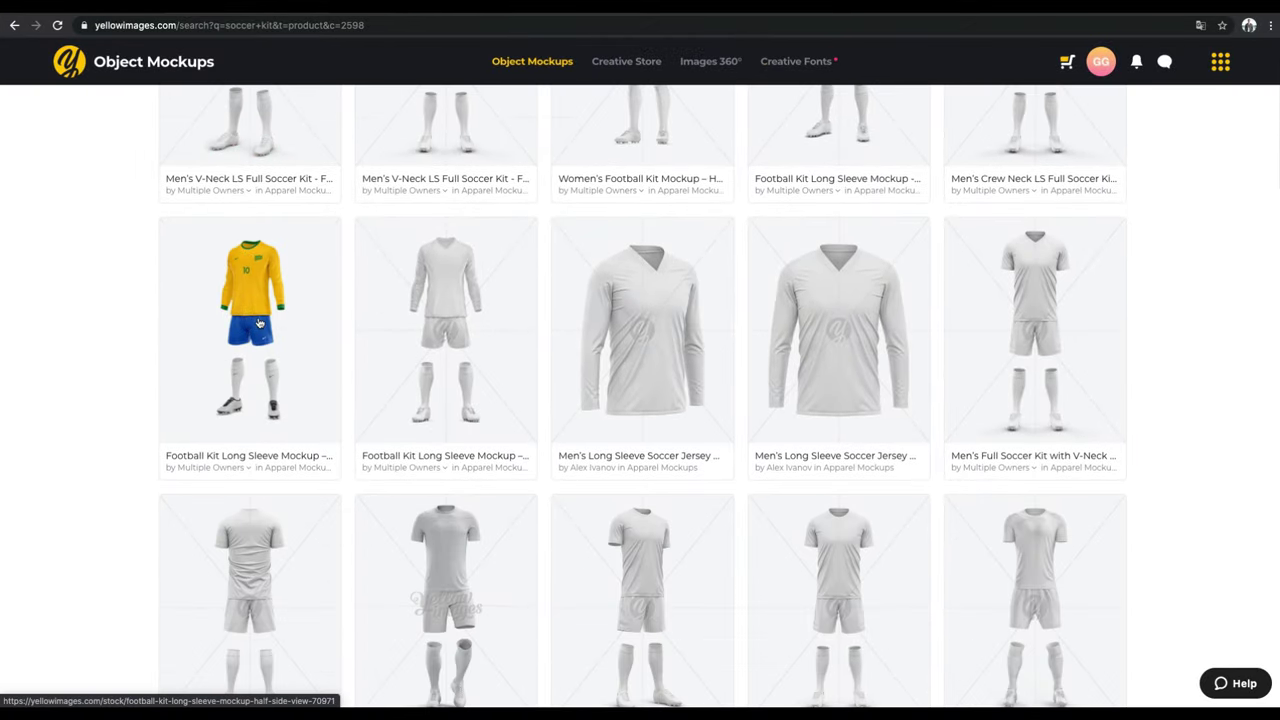
mouse_move(642, 290)
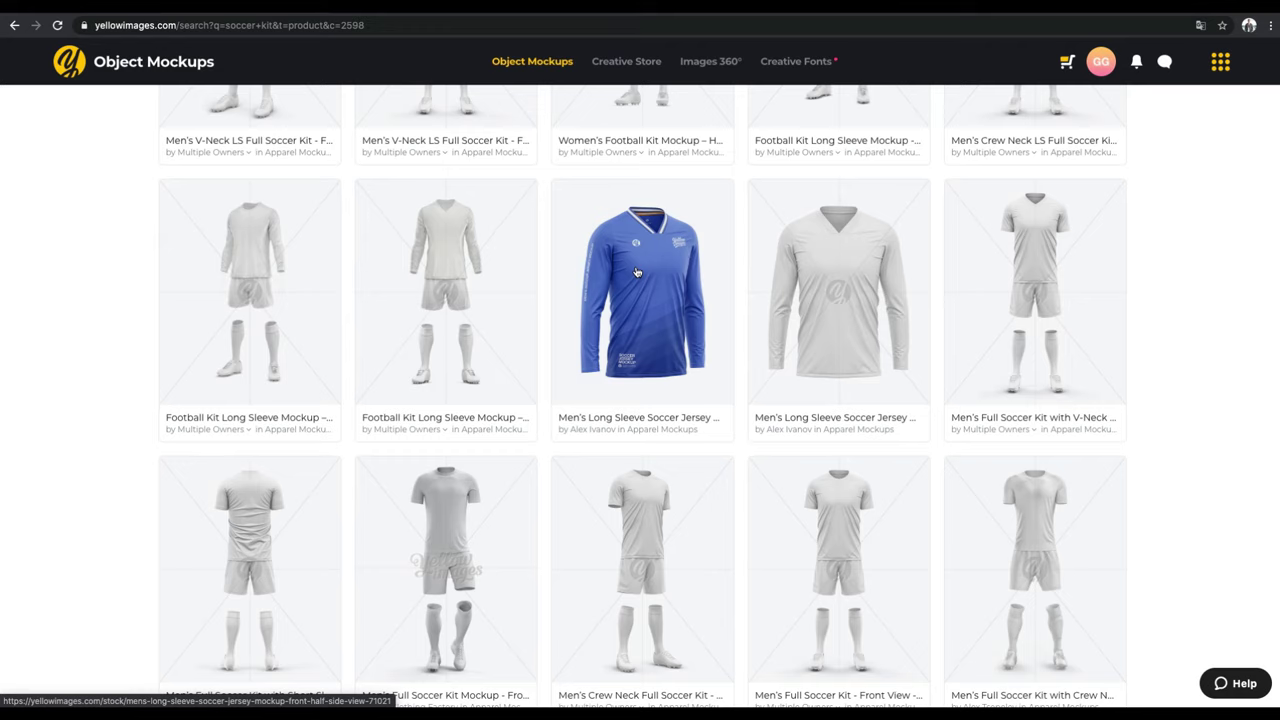
scroll(640, 296, down, 1)
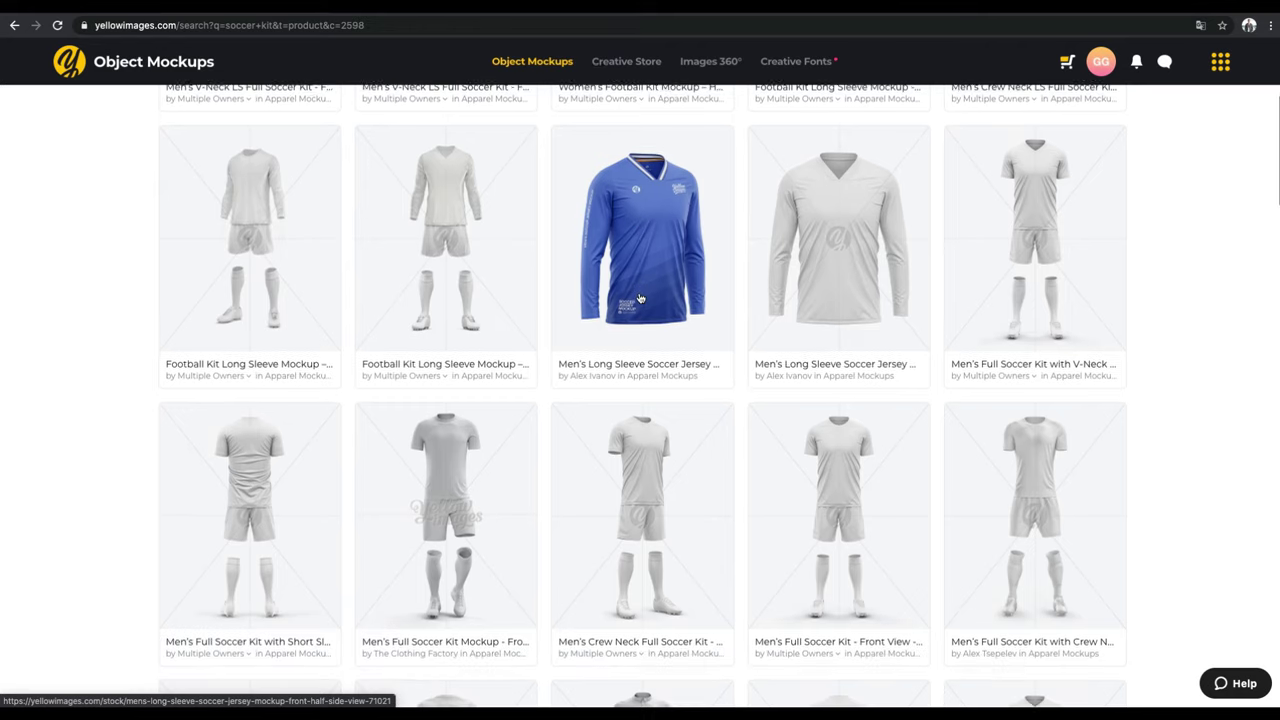
scroll(594, 500, down, 3)
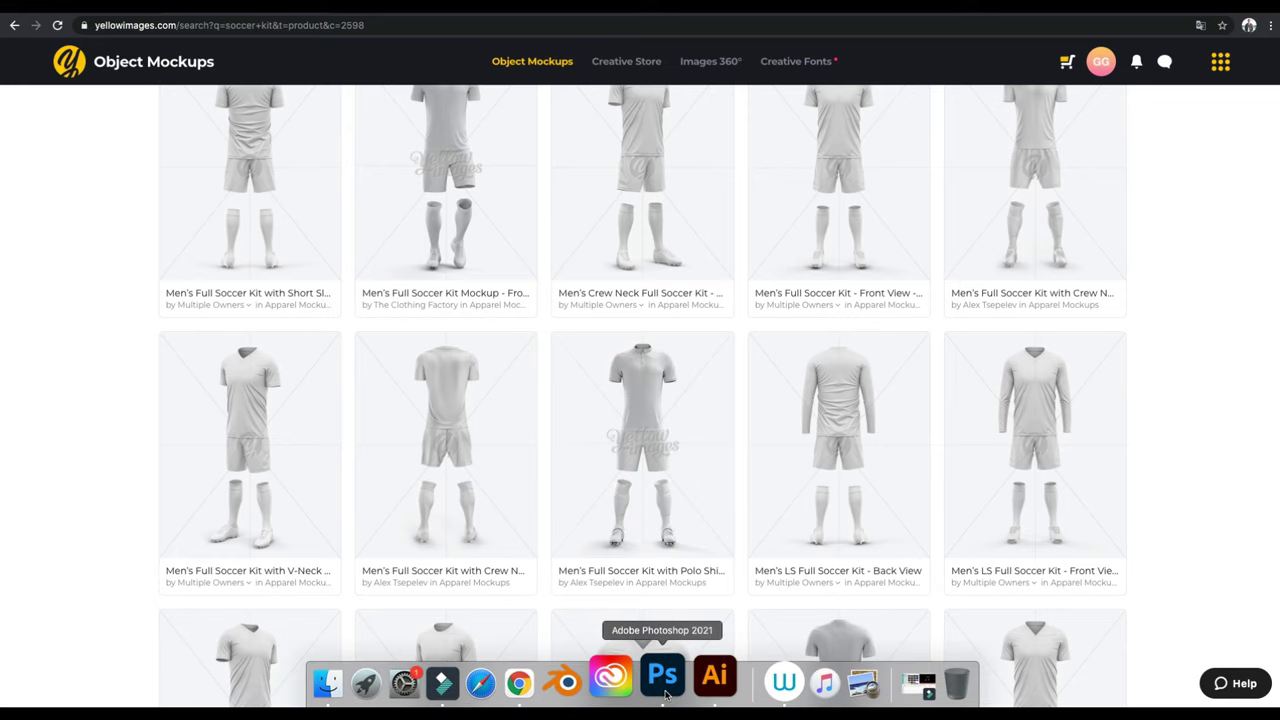
click(662, 678)
key(super+plus)
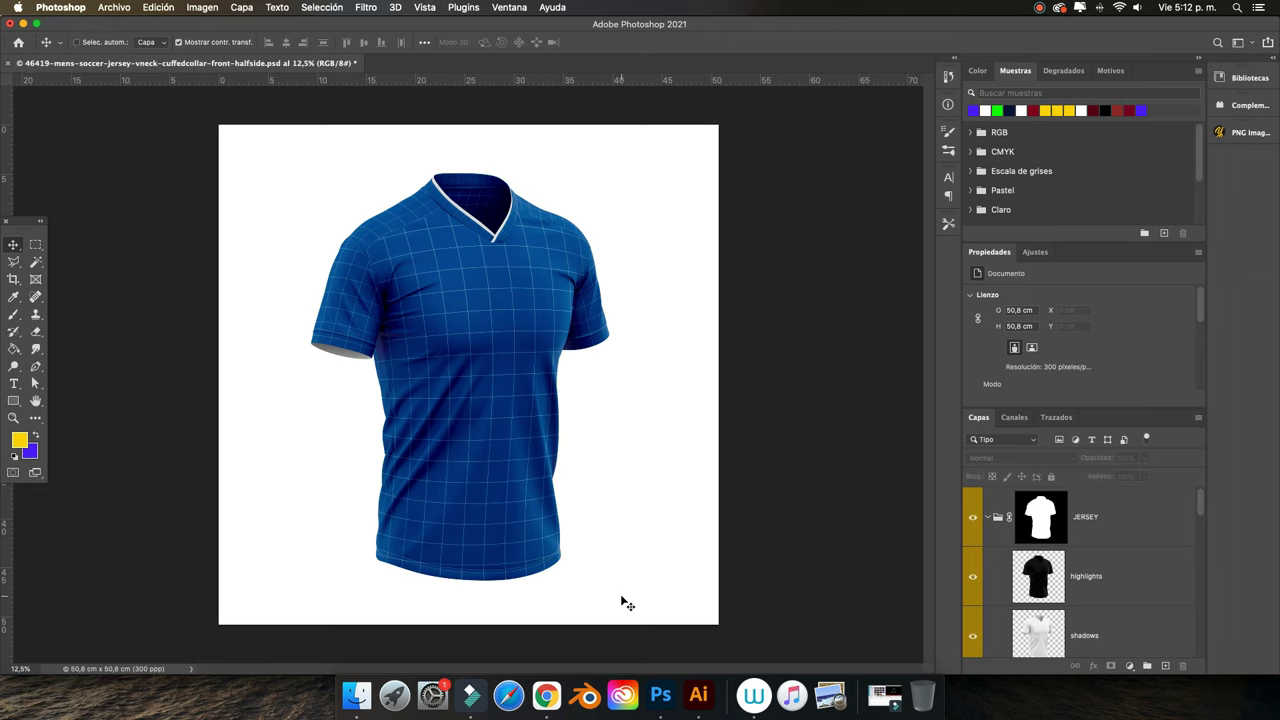
key(super+plus)
key(super+plus)
key(super+plus)
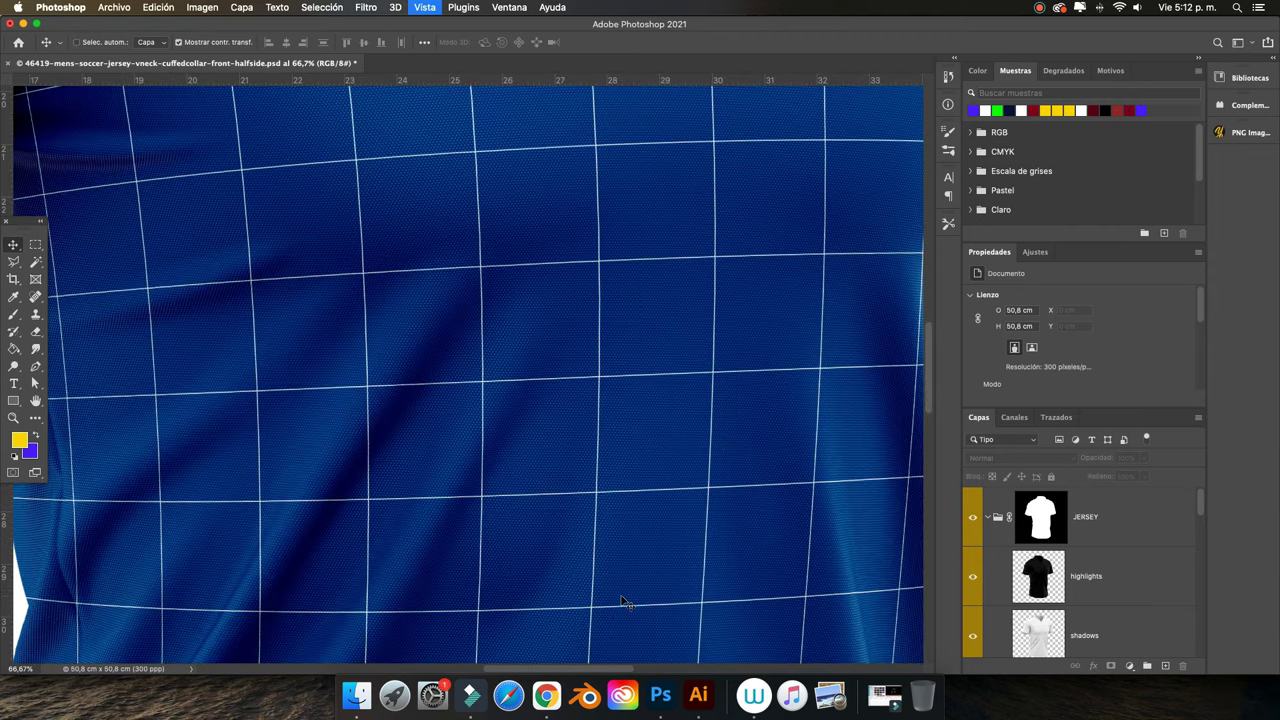
key(super+plus)
scroll(610, 570, up, 5)
scroll(607, 553, up, 2)
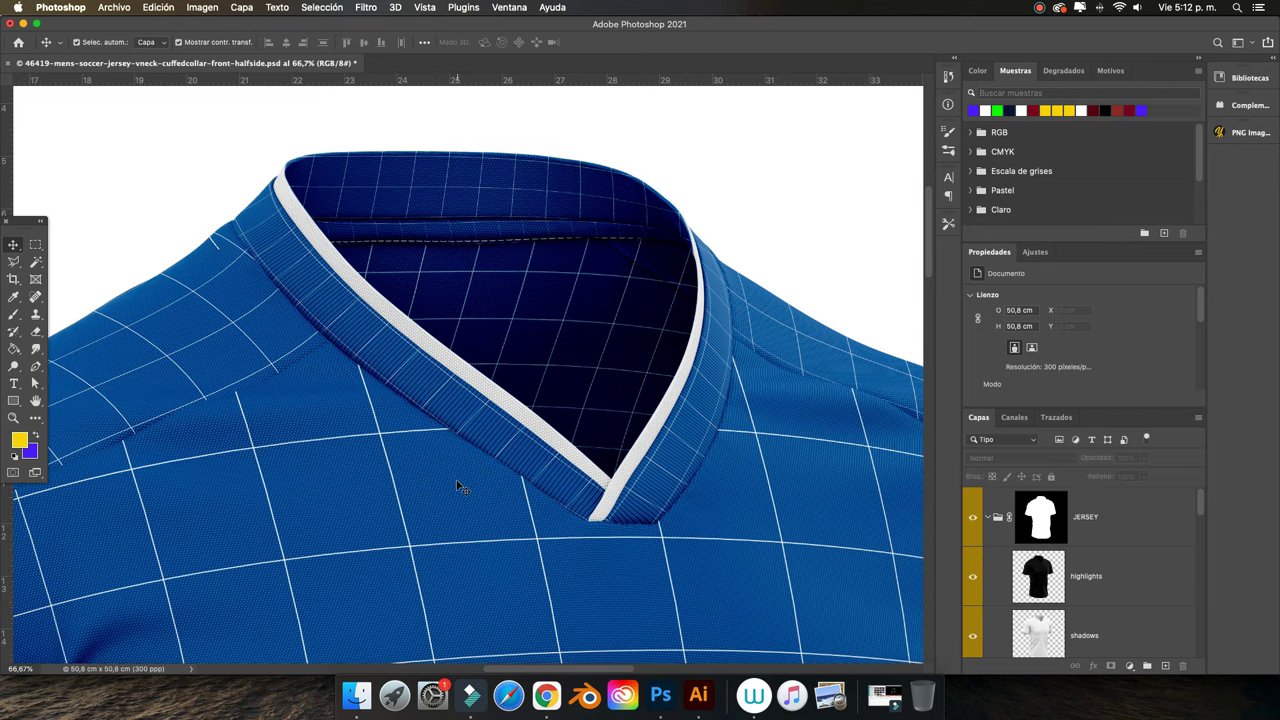
scroll(458, 487, down, 2)
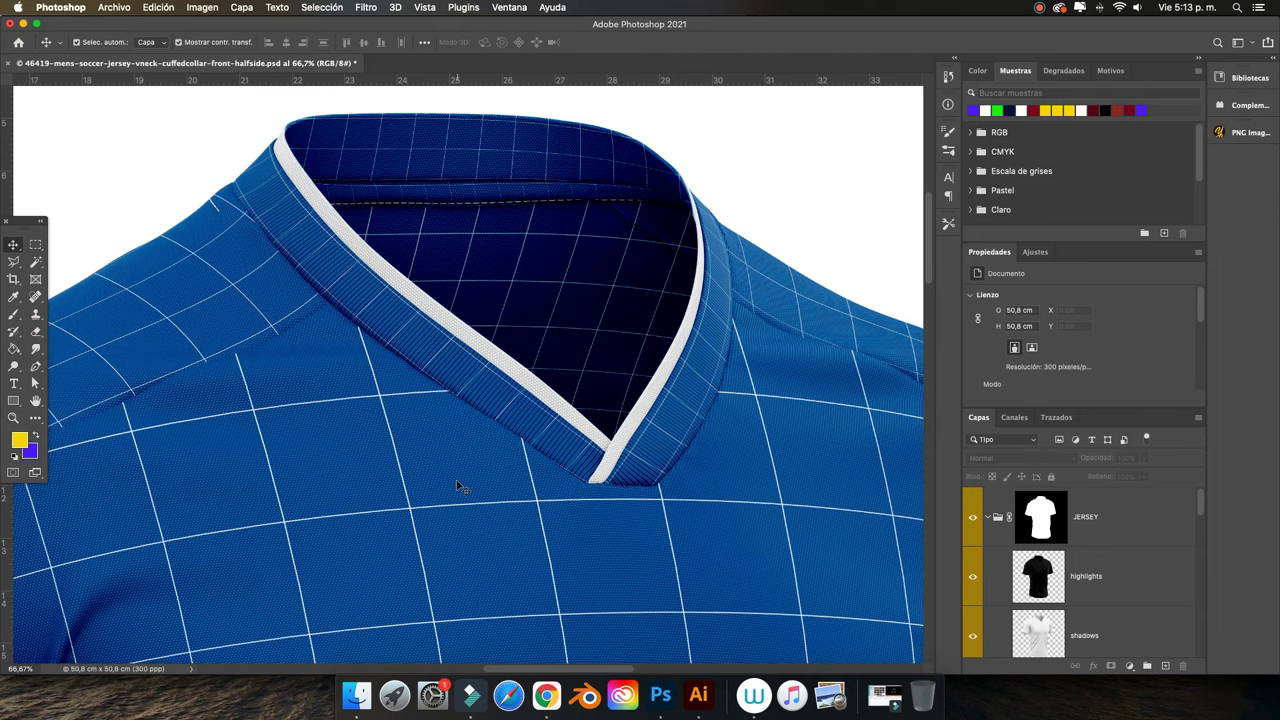
key(super+plus)
key(super+plus)
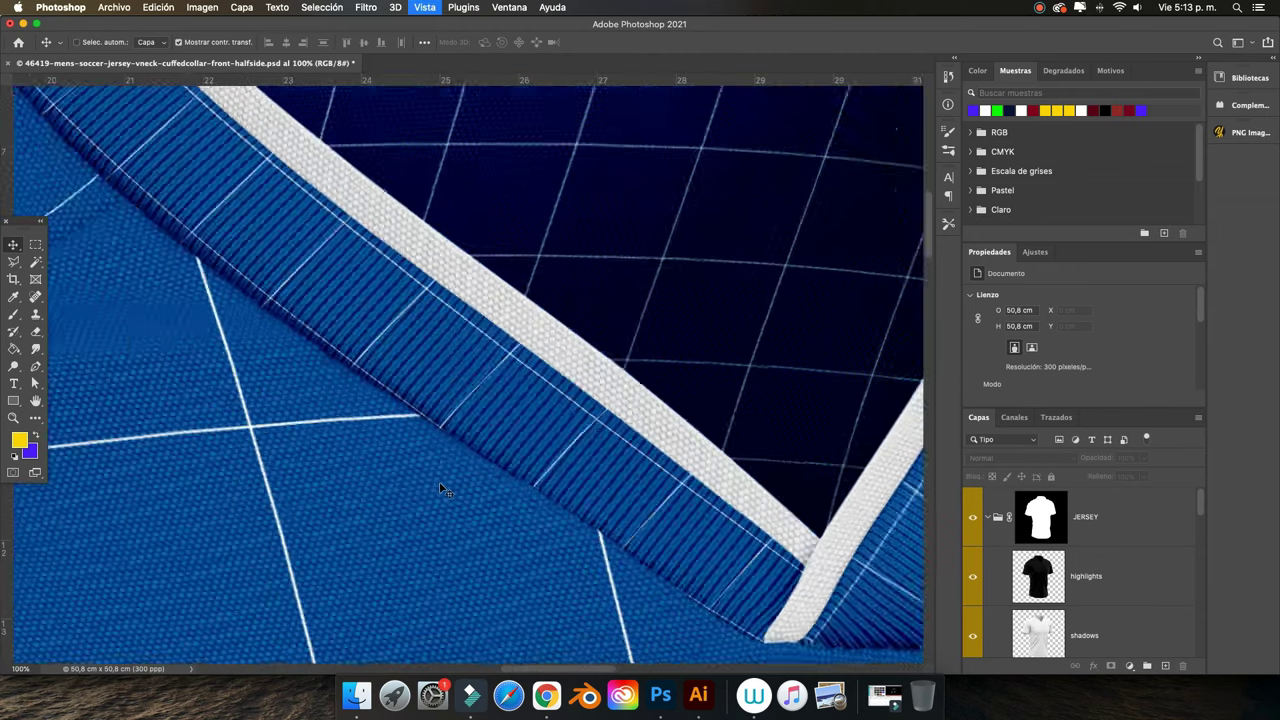
key(super+plus)
key(super+plus)
scroll(440, 487, down, 5)
scroll(450, 388, down, 3)
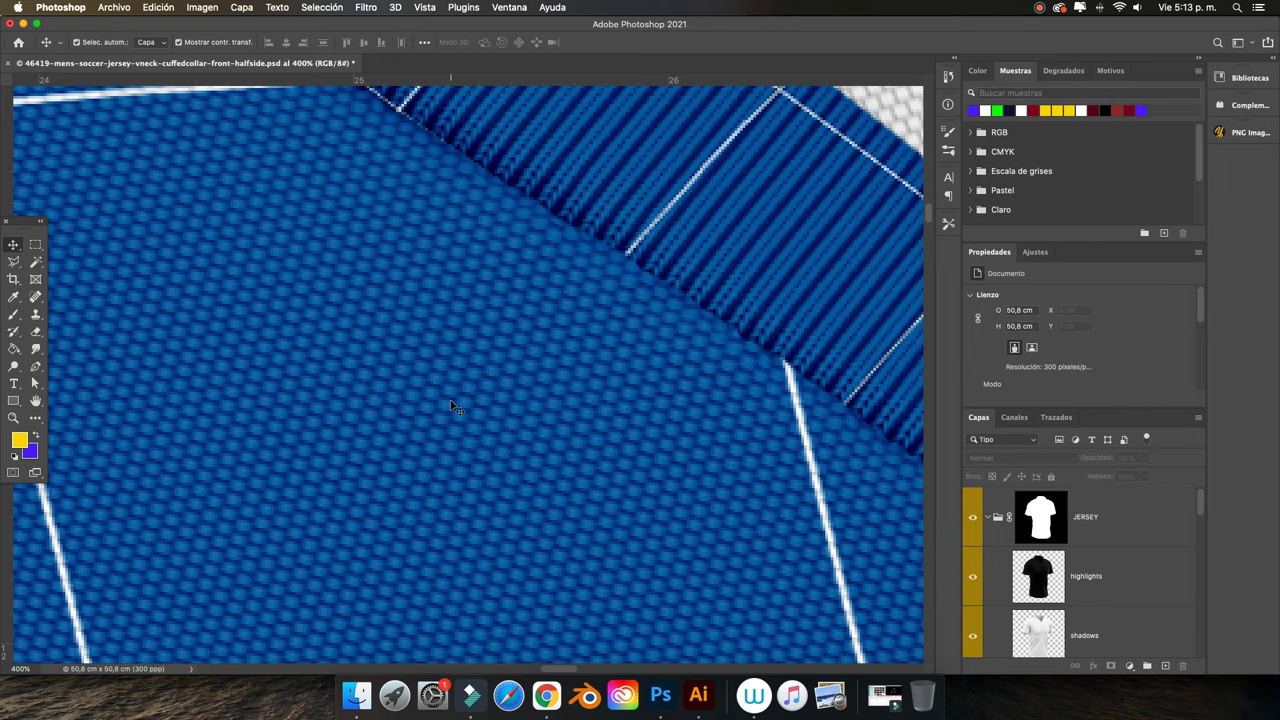
key(super+minus)
key(super+minus)
key(super+minus)
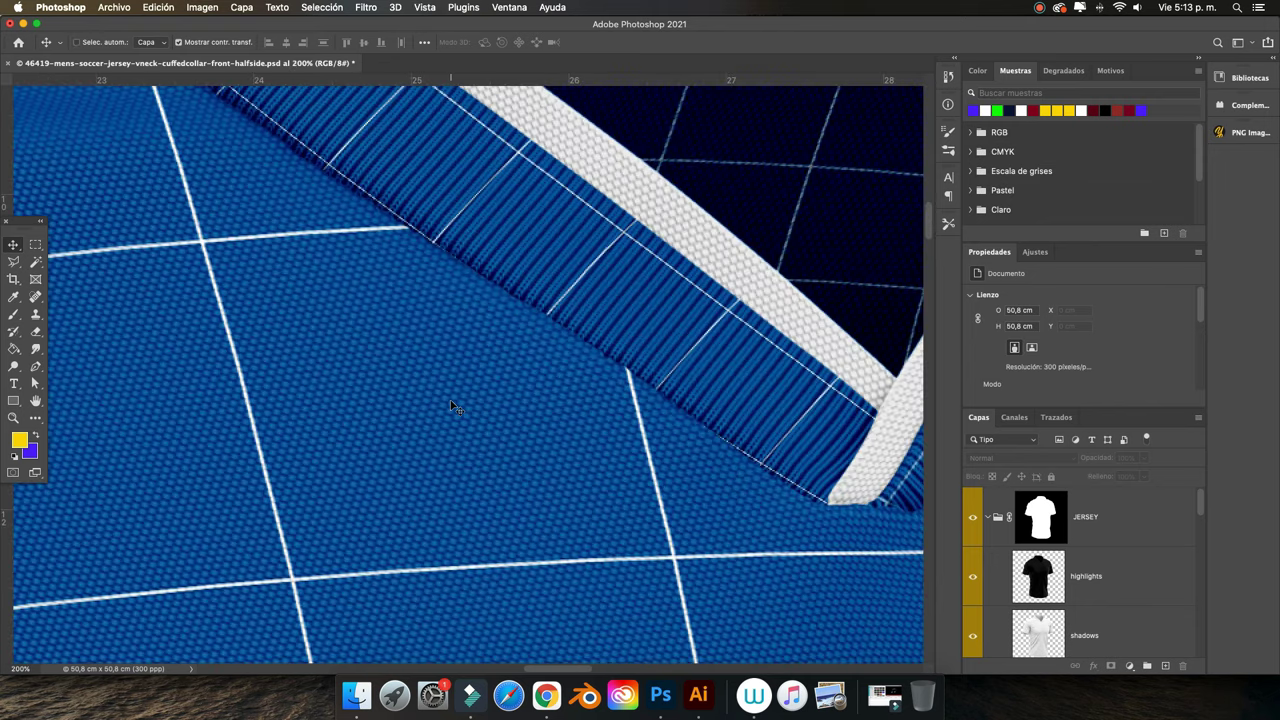
key(super+minus)
key(super+minus)
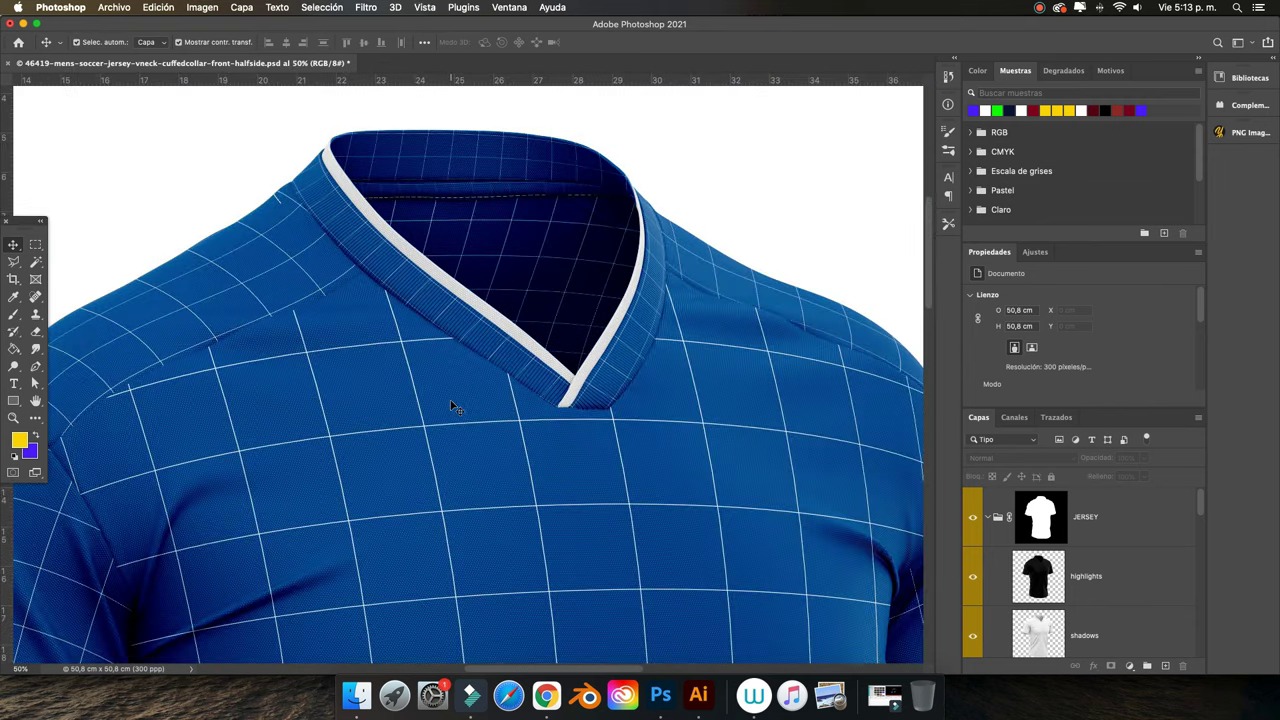
scroll(451, 406, down, 5)
key(super+minus)
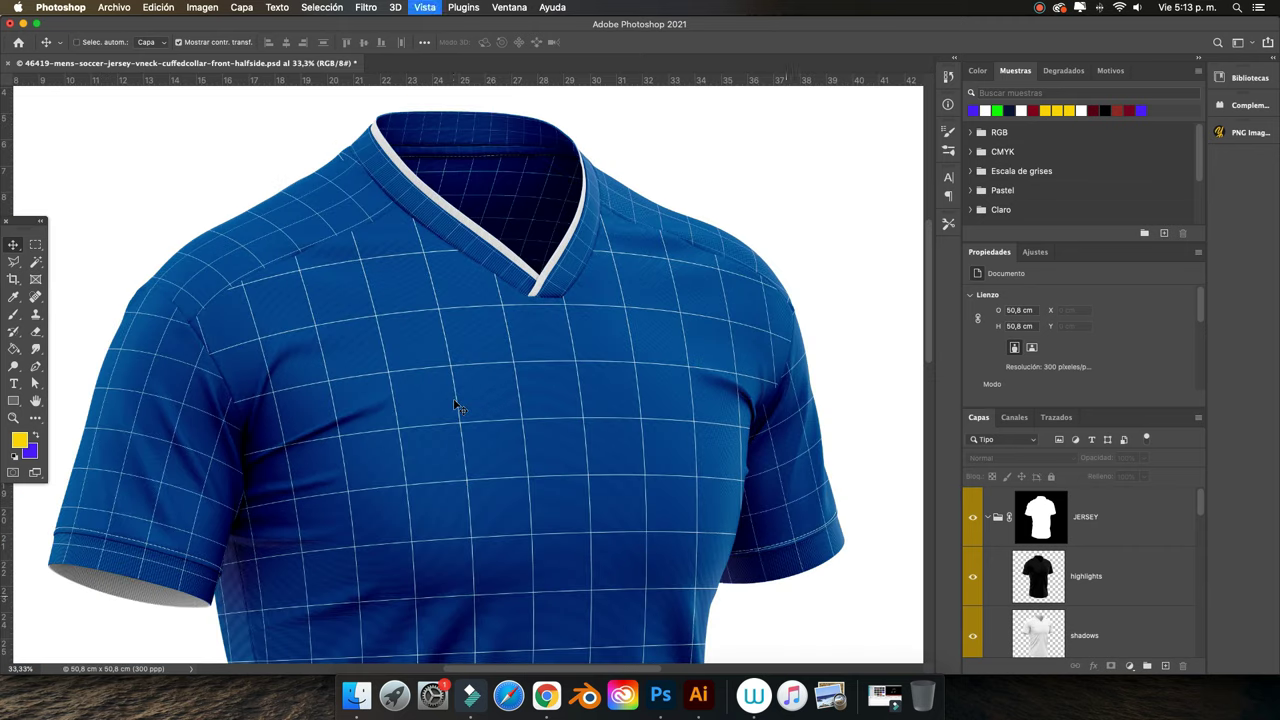
key(super+minus)
key(super+minus)
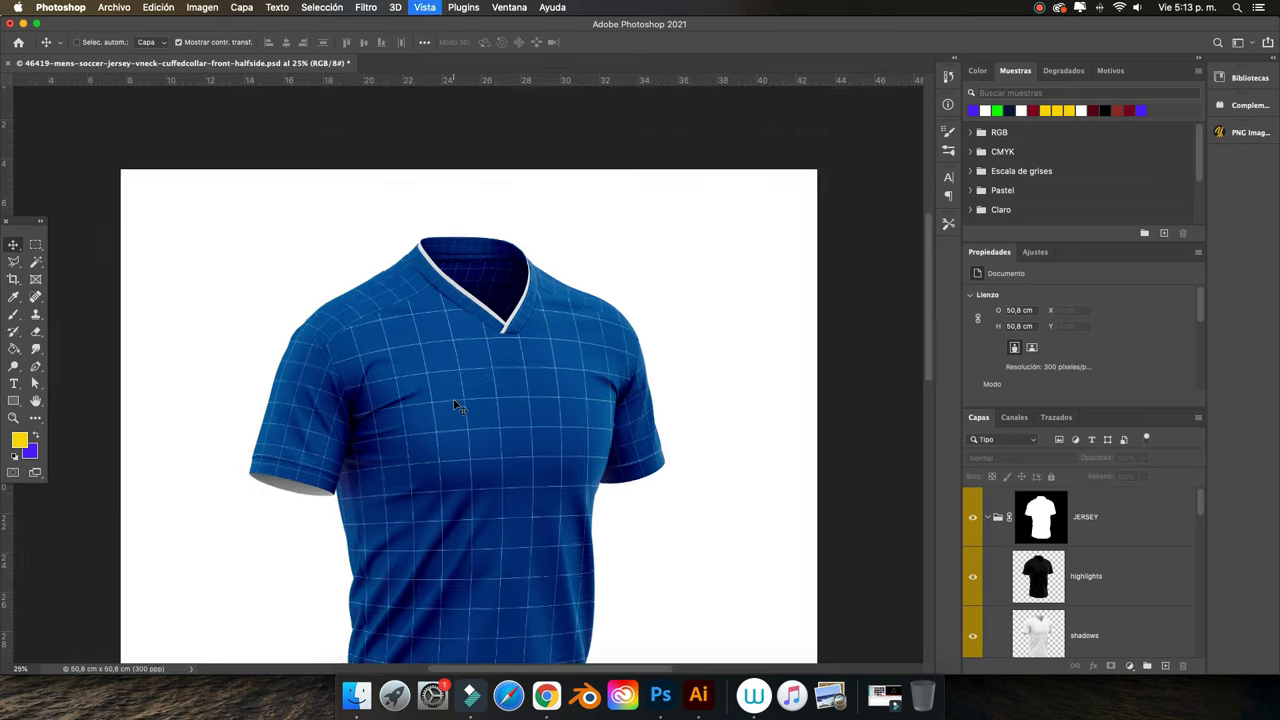
scroll(455, 404, down, 2)
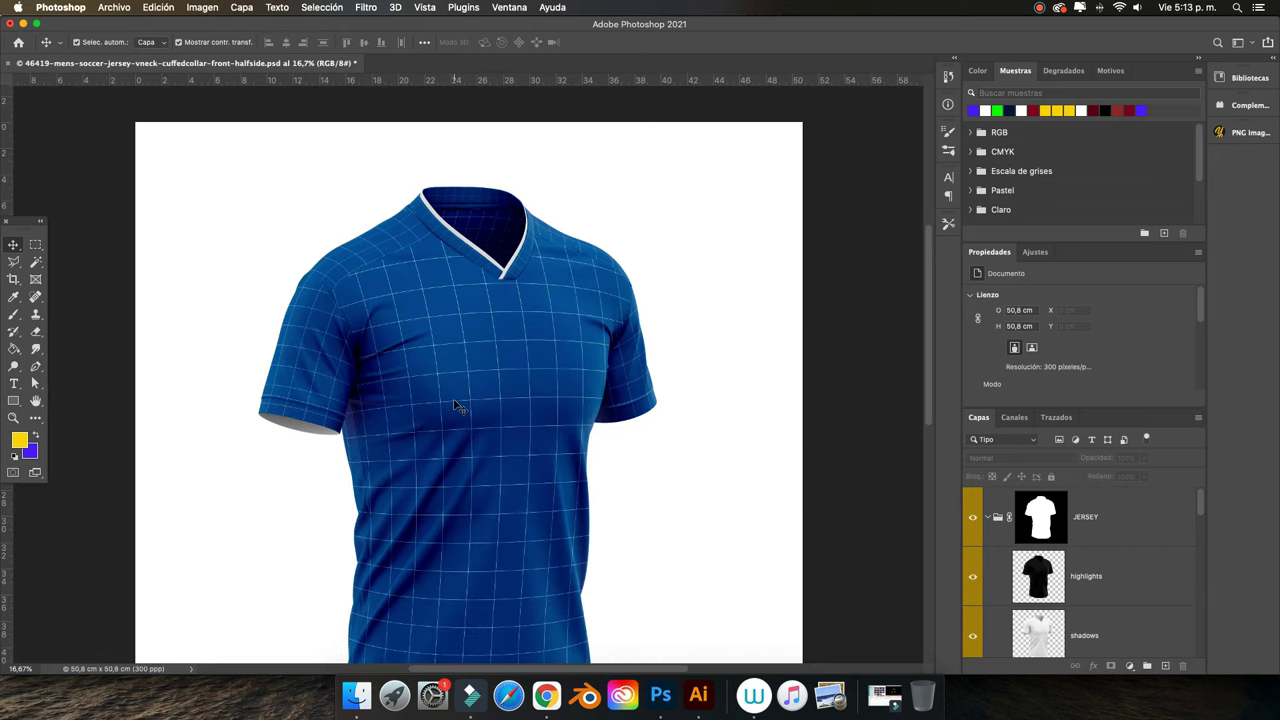
scroll(455, 405, down, 2)
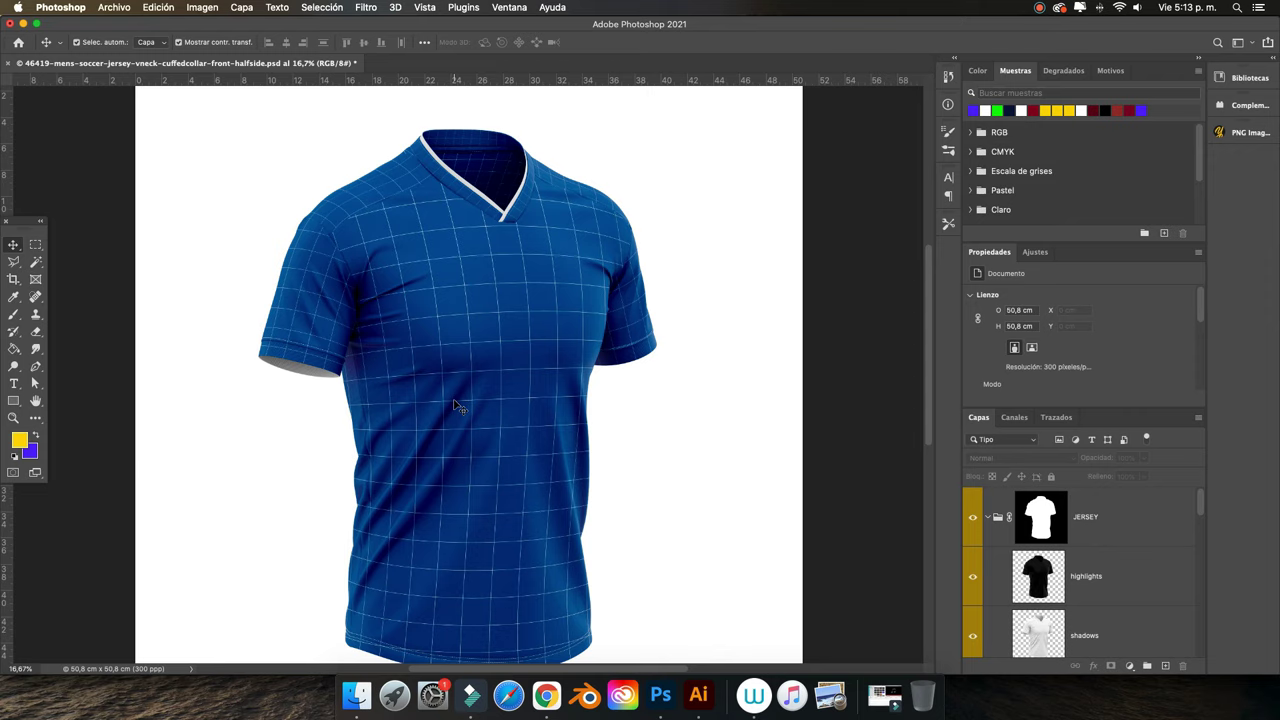
key(super+minus)
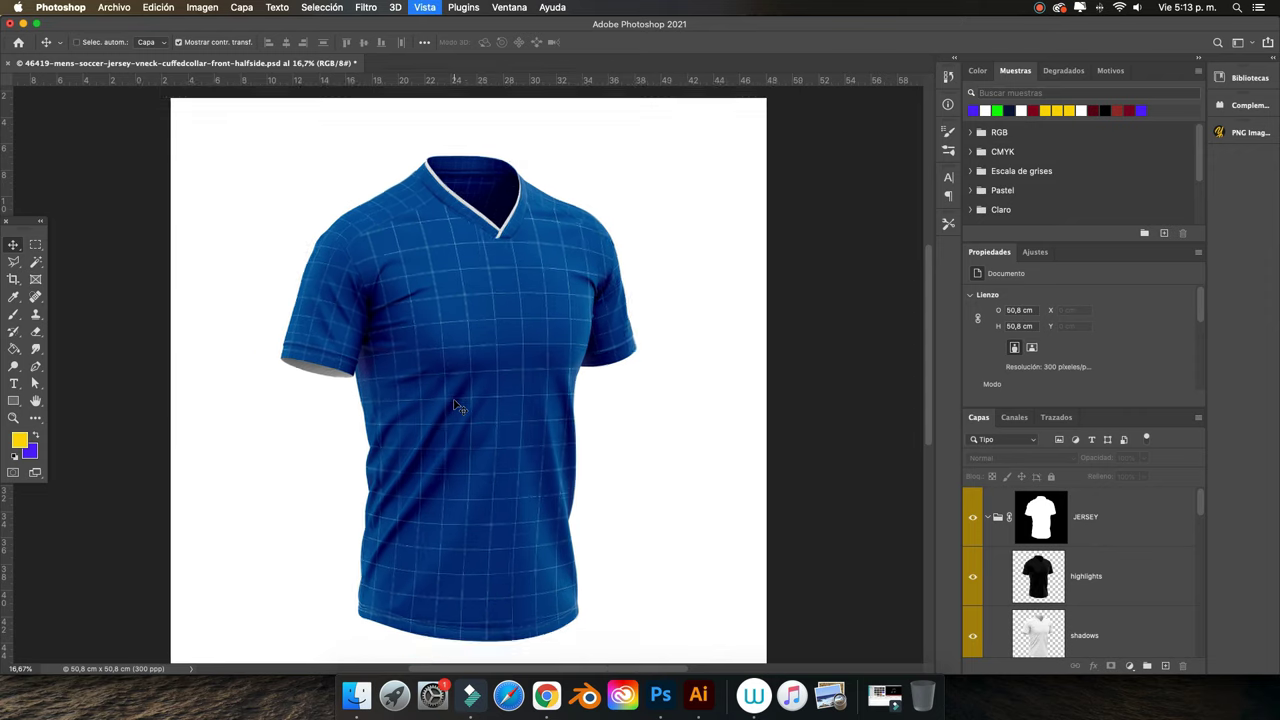
key(XF86MonBrightnessUp)
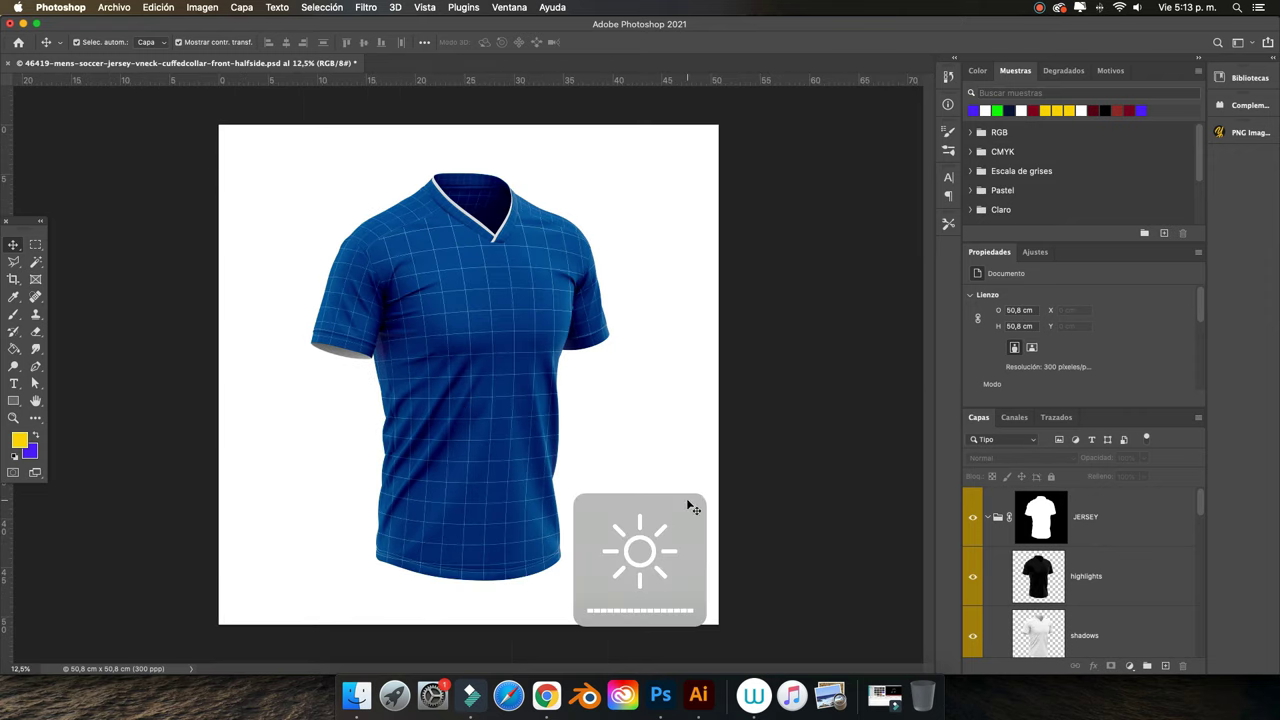
Scroll through the Layers panel, collapsing and re-expanding the JERSEY group to inspect its layers
scroll(1094, 546, down, 2)
scroll(1094, 550, down, 2)
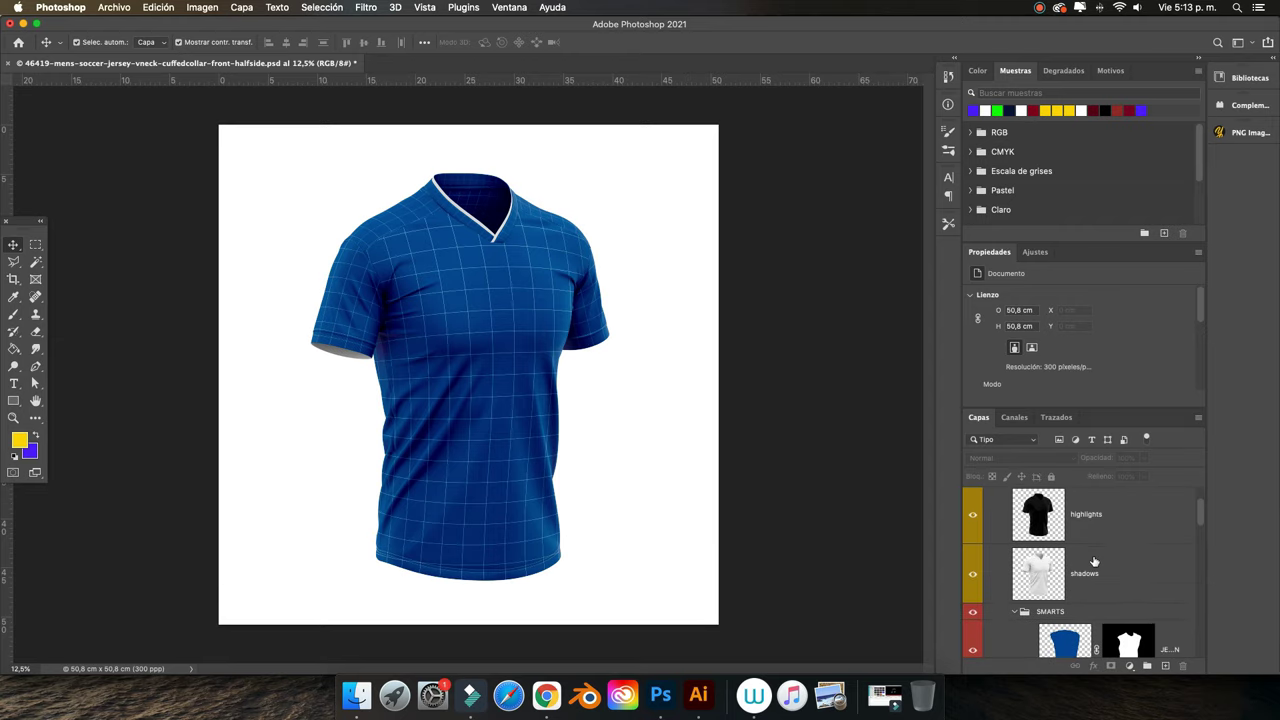
scroll(1093, 555, down, 2)
scroll(1092, 565, up, 6)
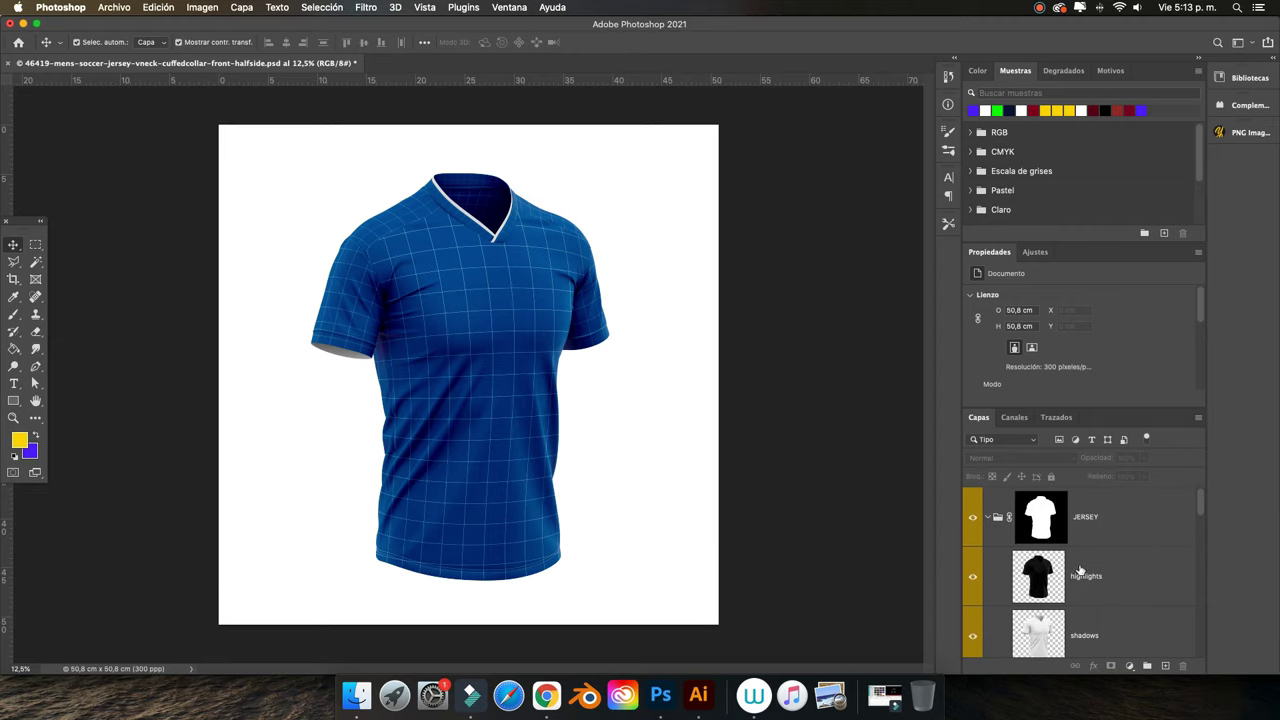
scroll(1075, 578, down, 3)
scroll(1080, 569, down, 1)
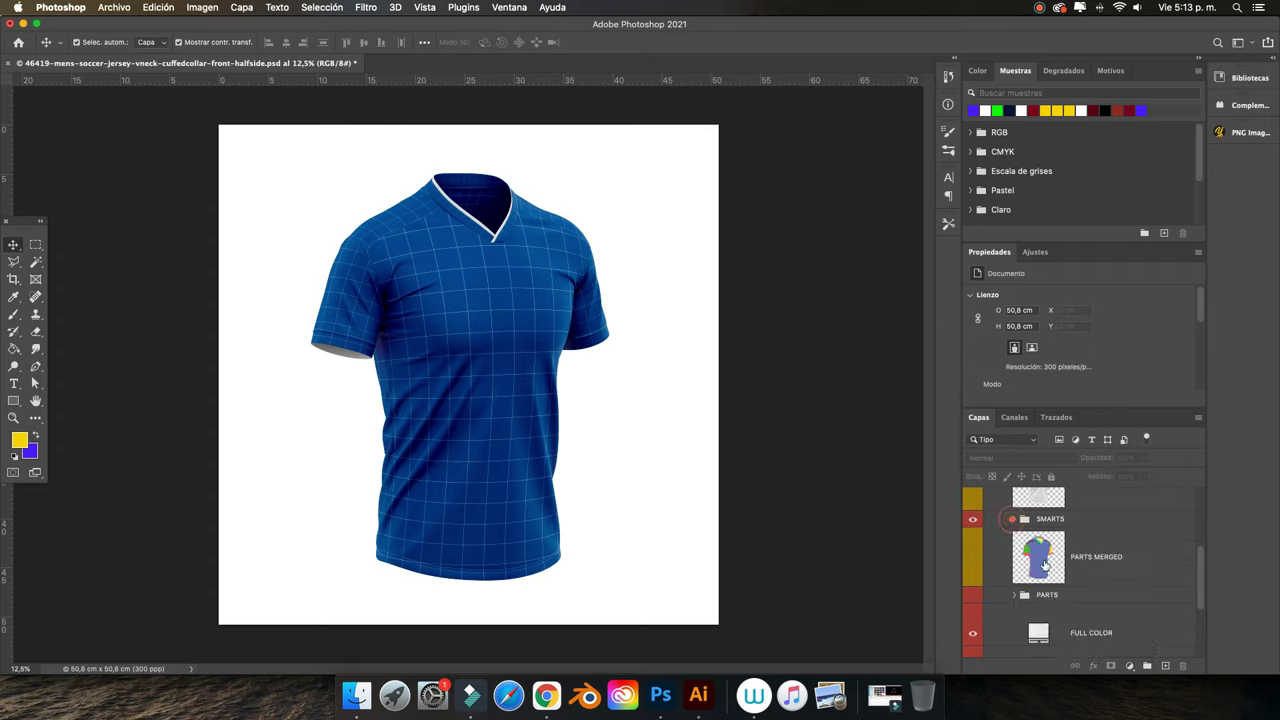
scroll(1050, 576, down, 5)
scroll(1023, 590, down, 3)
scroll(1019, 598, up, 2)
scroll(1010, 580, up, 2)
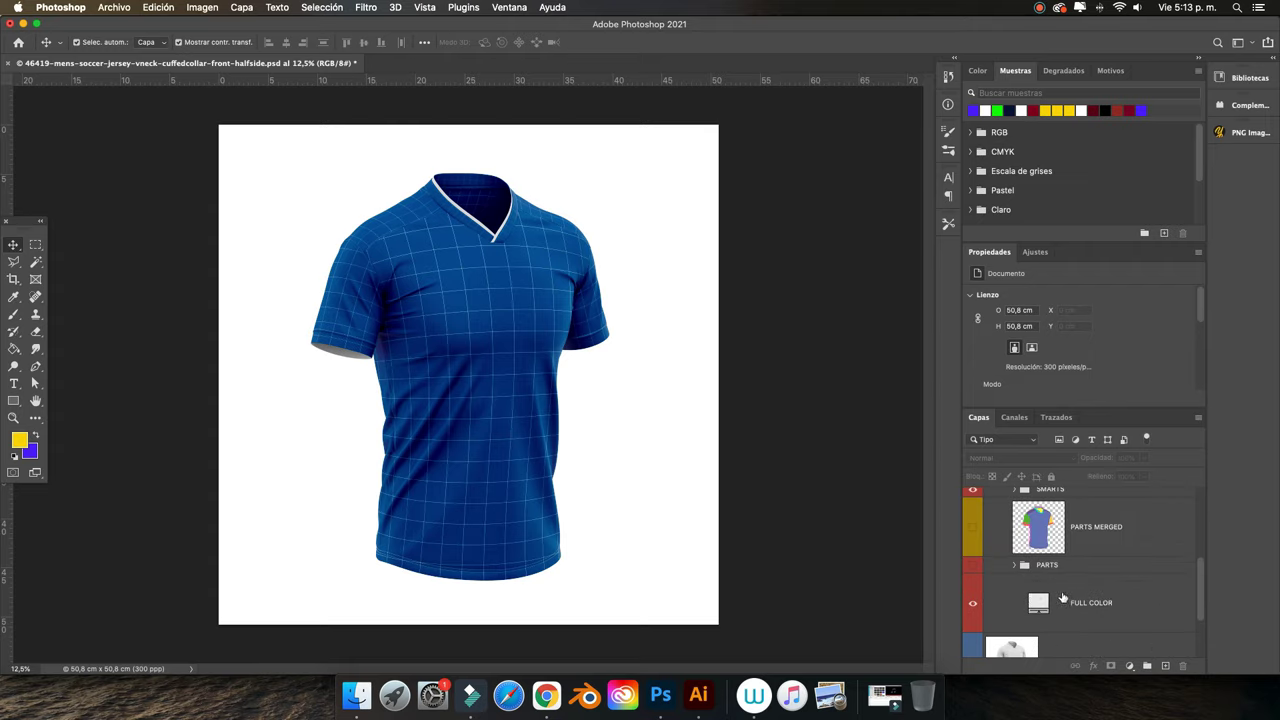
scroll(995, 555, up, 2)
click(987, 517)
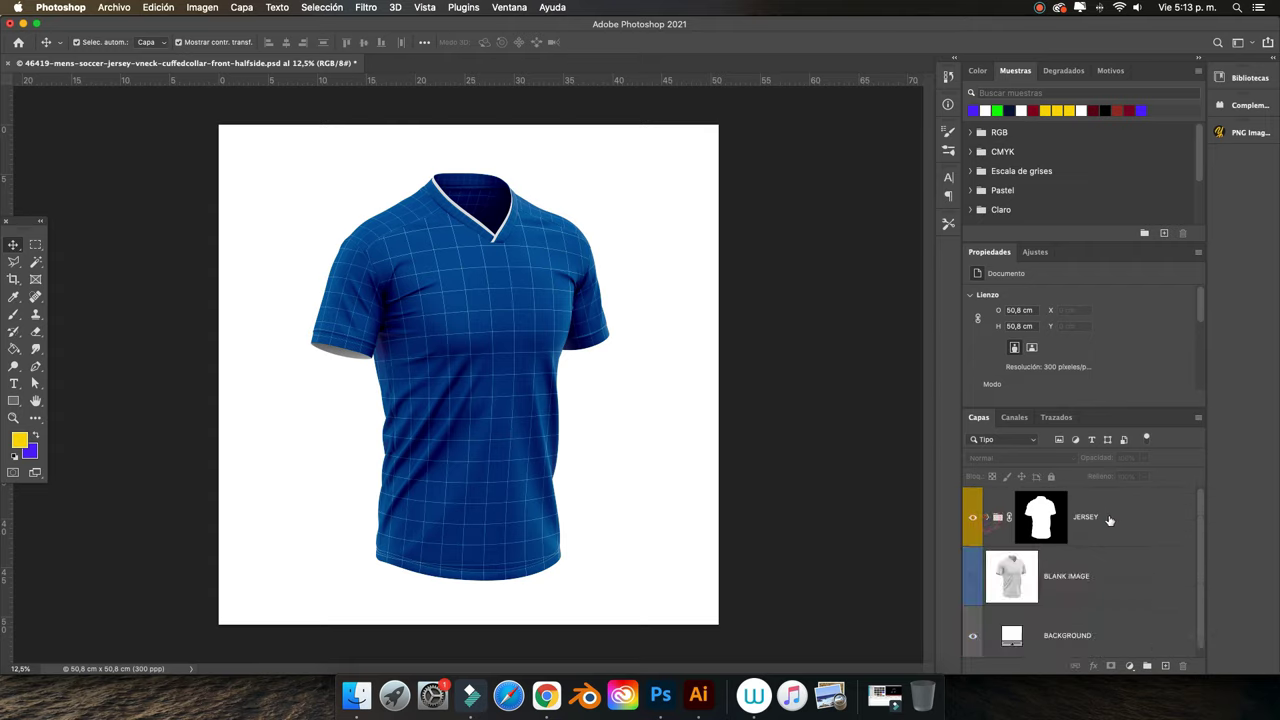
scroll(1090, 528, down, 1)
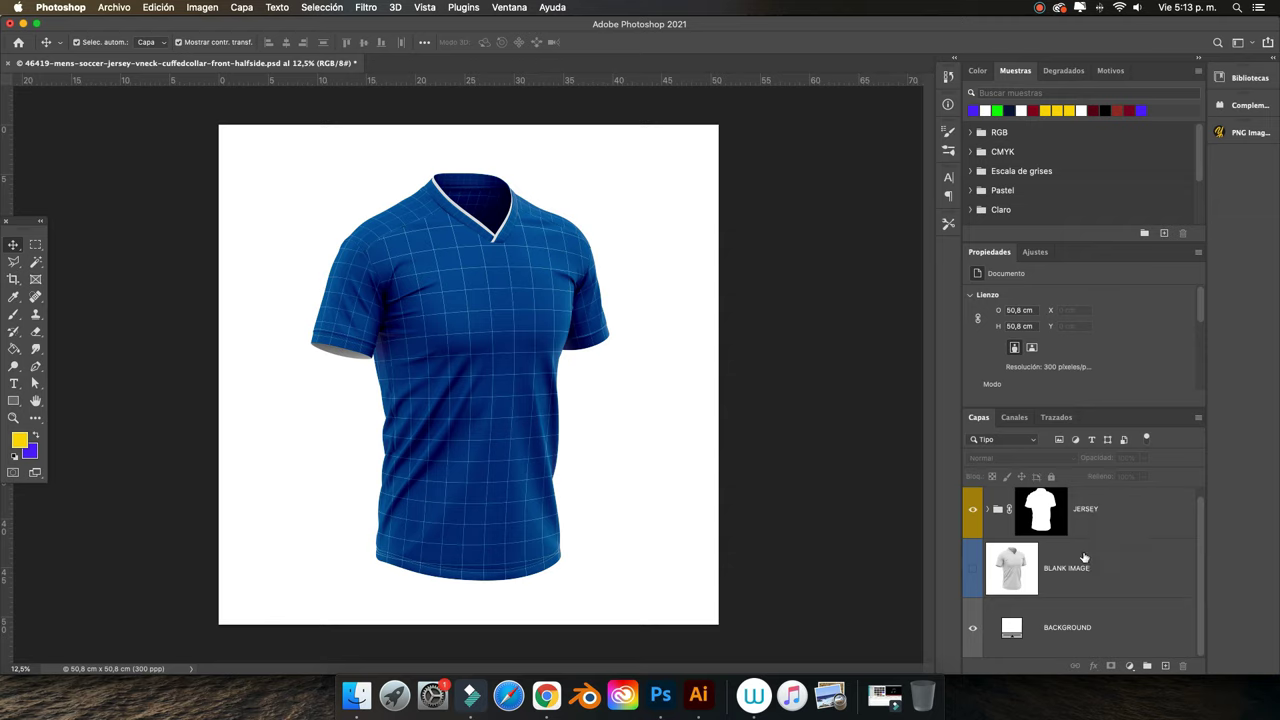
scroll(1058, 606, up, 1)
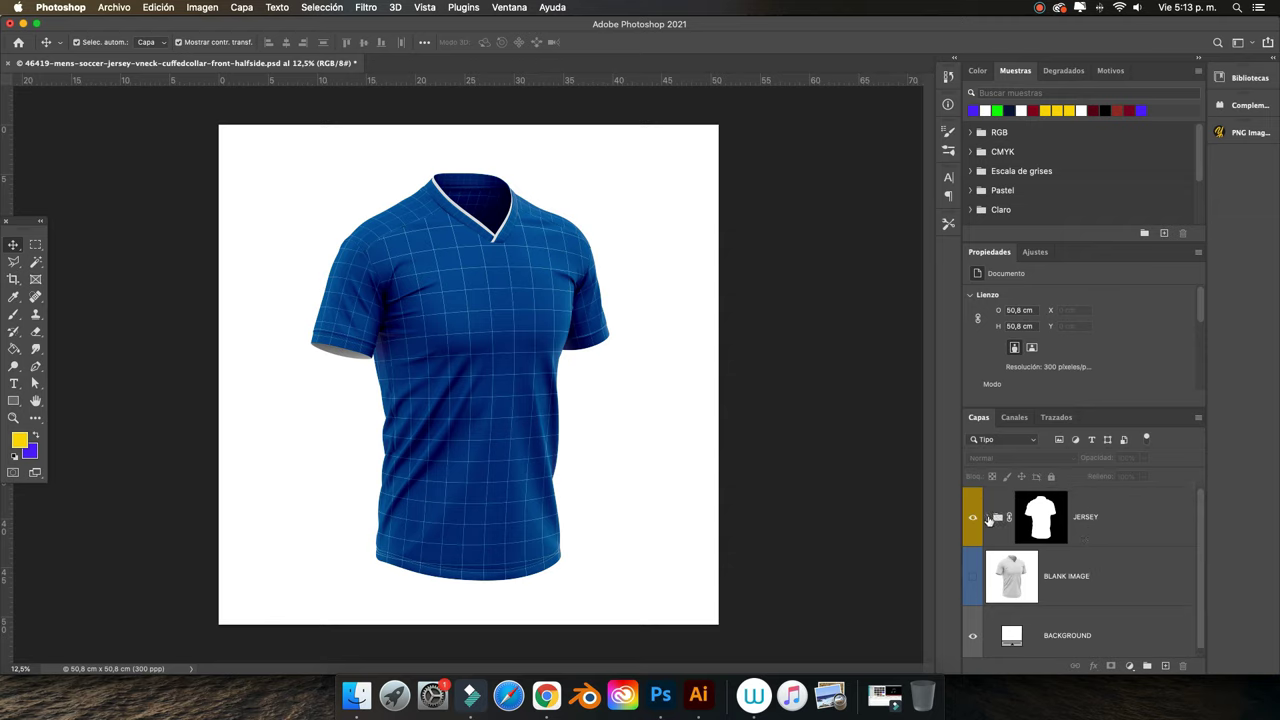
click(987, 517)
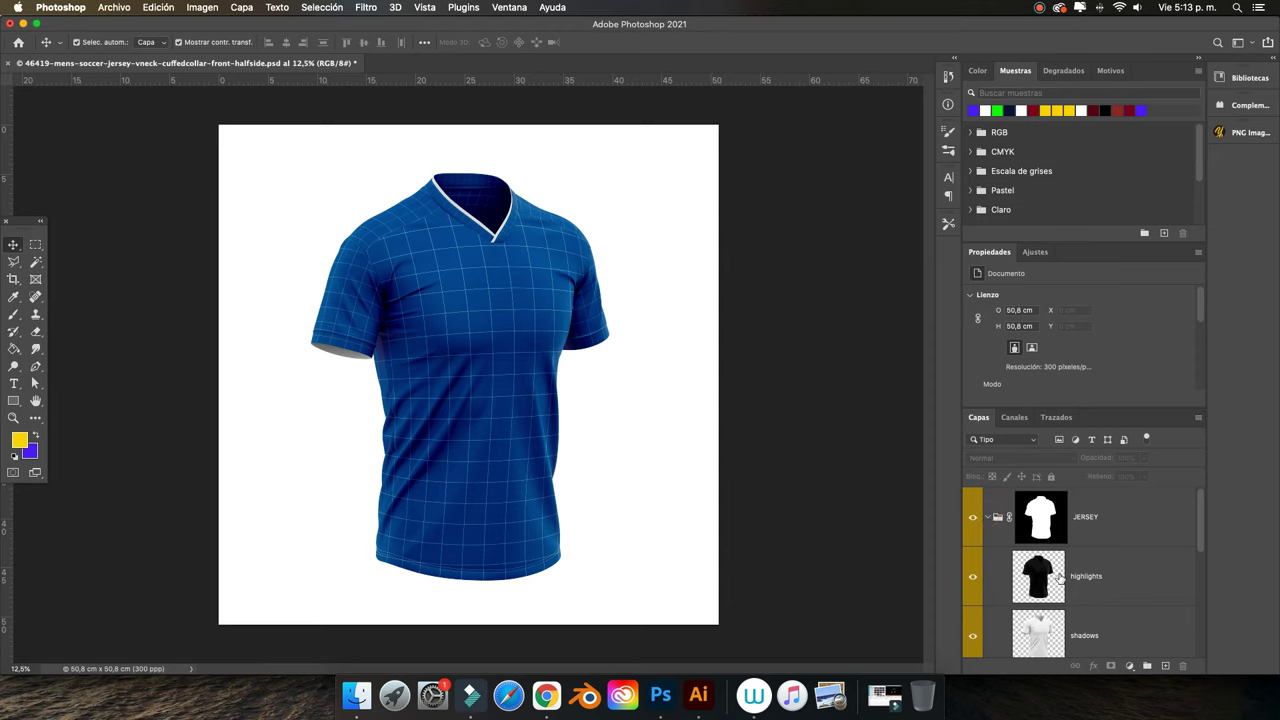
scroll(1060, 577, down, 5)
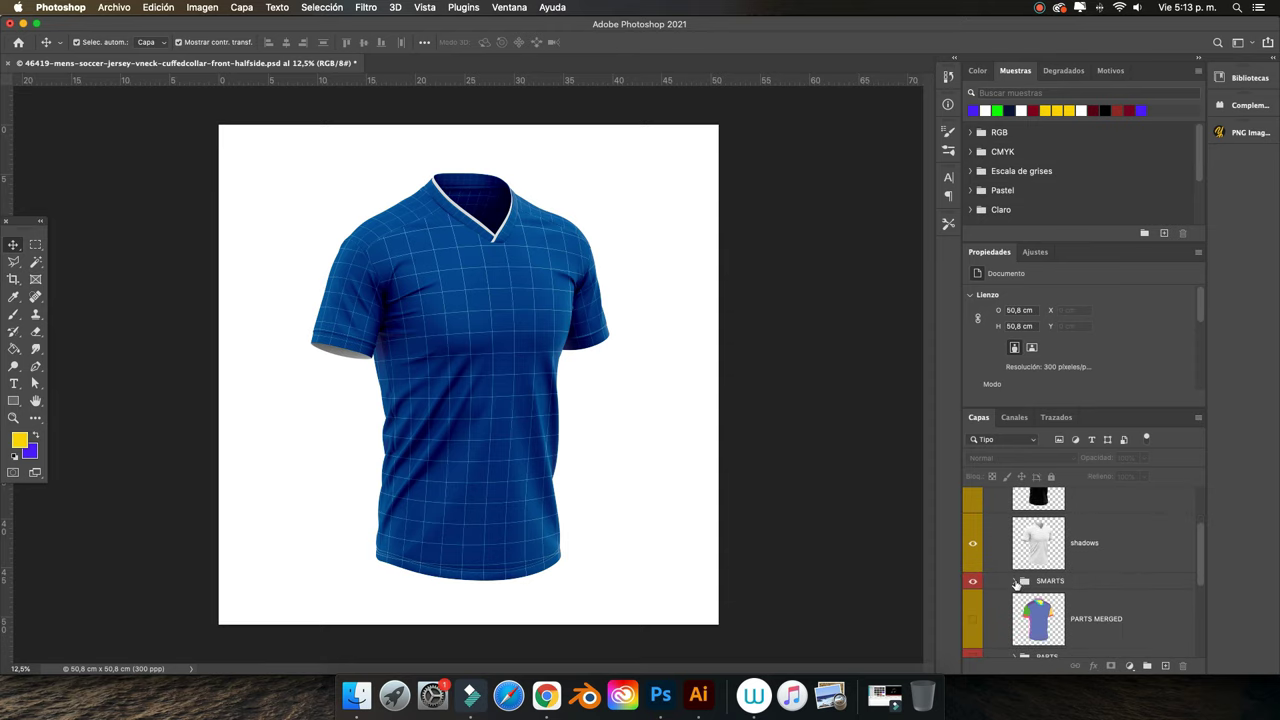
Expand SMARTS, toggle the body and left-sleeve visibility, and select the JERSEY DESIGN smart object
click(1016, 582)
scroll(1016, 584, down, 3)
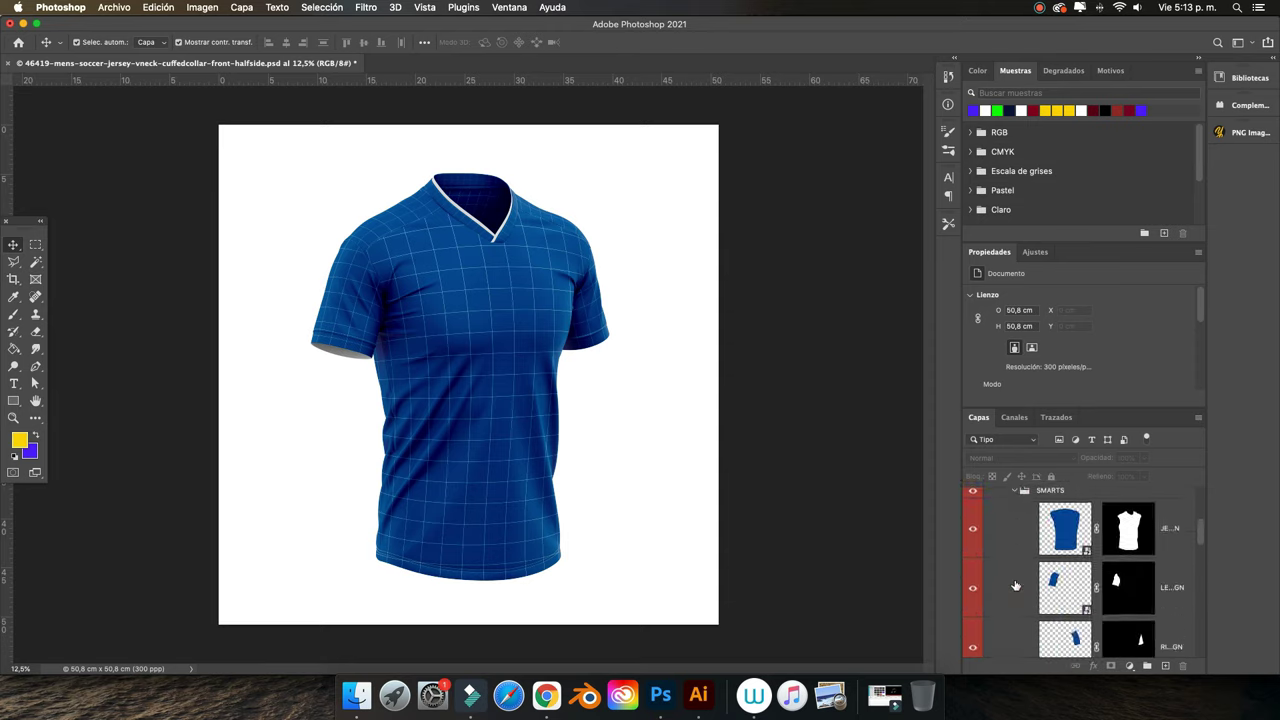
click(974, 529)
click(974, 529)
click(974, 588)
click(975, 590)
click(1075, 542)
Open the JERSEY DESIGN smart object as Rectangle 11211211.psb, accepting its embedded colour profile
double_click(1075, 542)
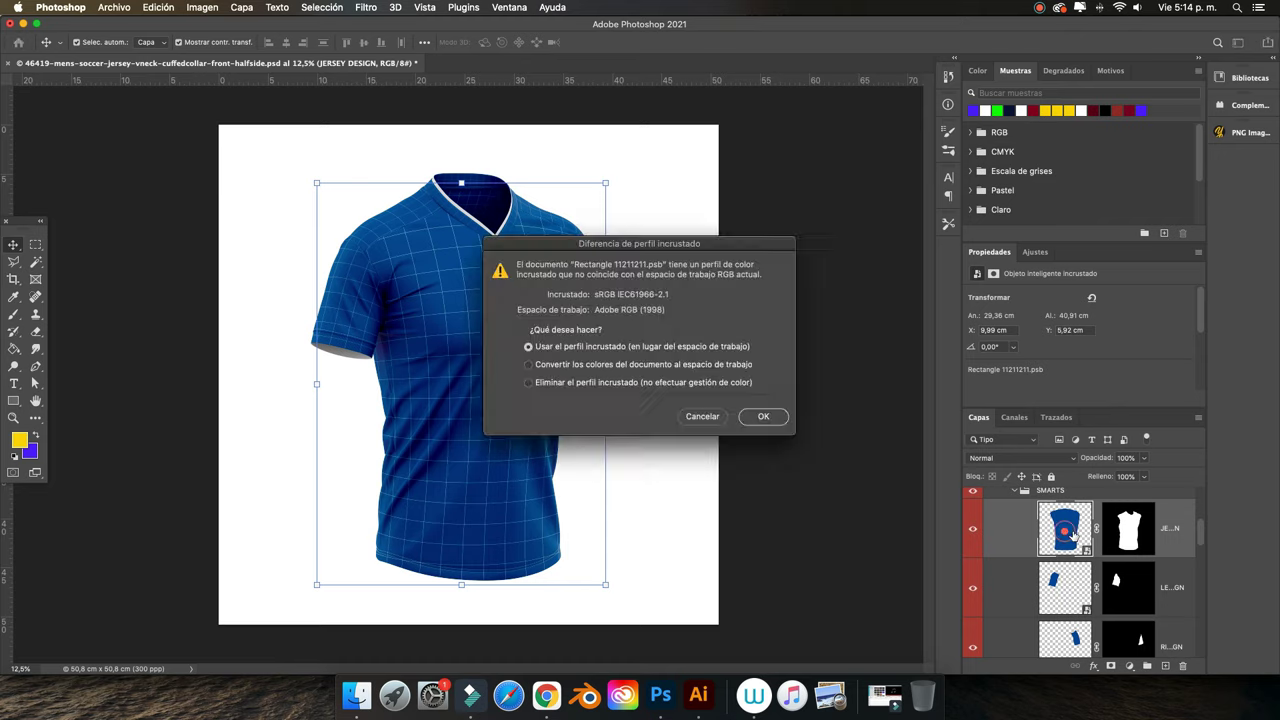
click(764, 417)
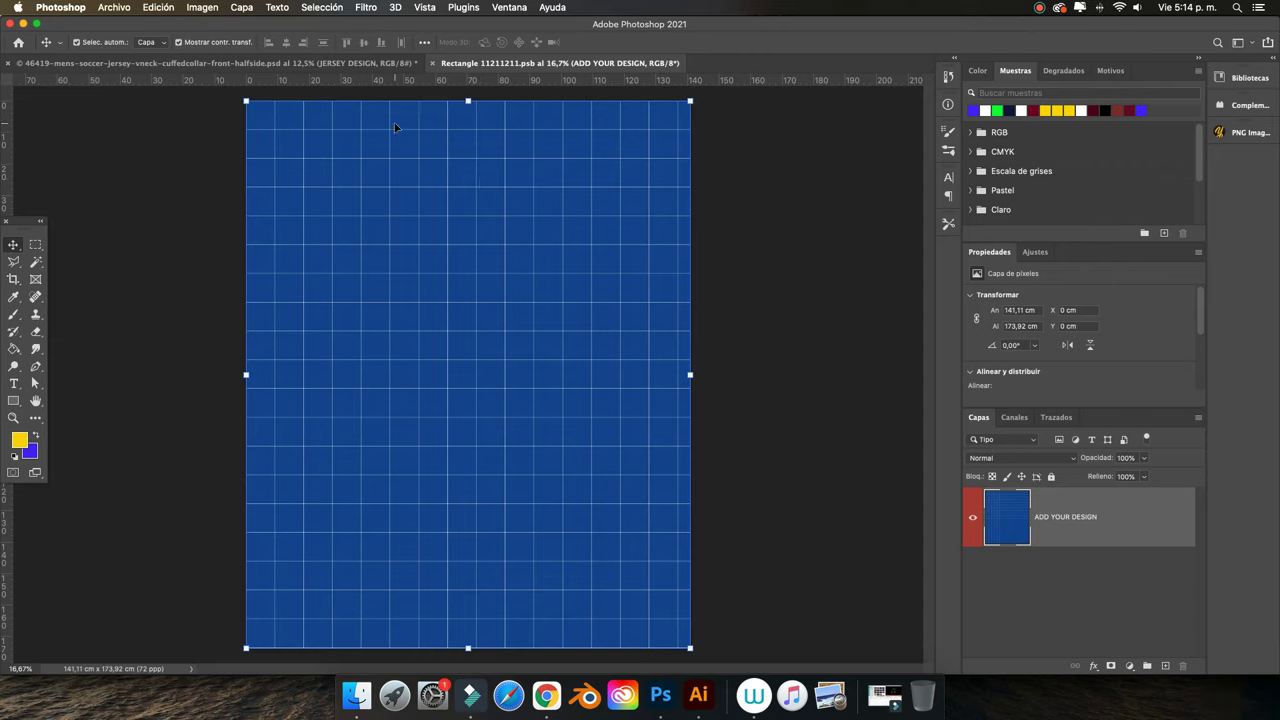
Tile the design file and jersey mockup side by side using Window > Arrange > 2-up Vertical
click(509, 7)
mouse_move(521, 23)
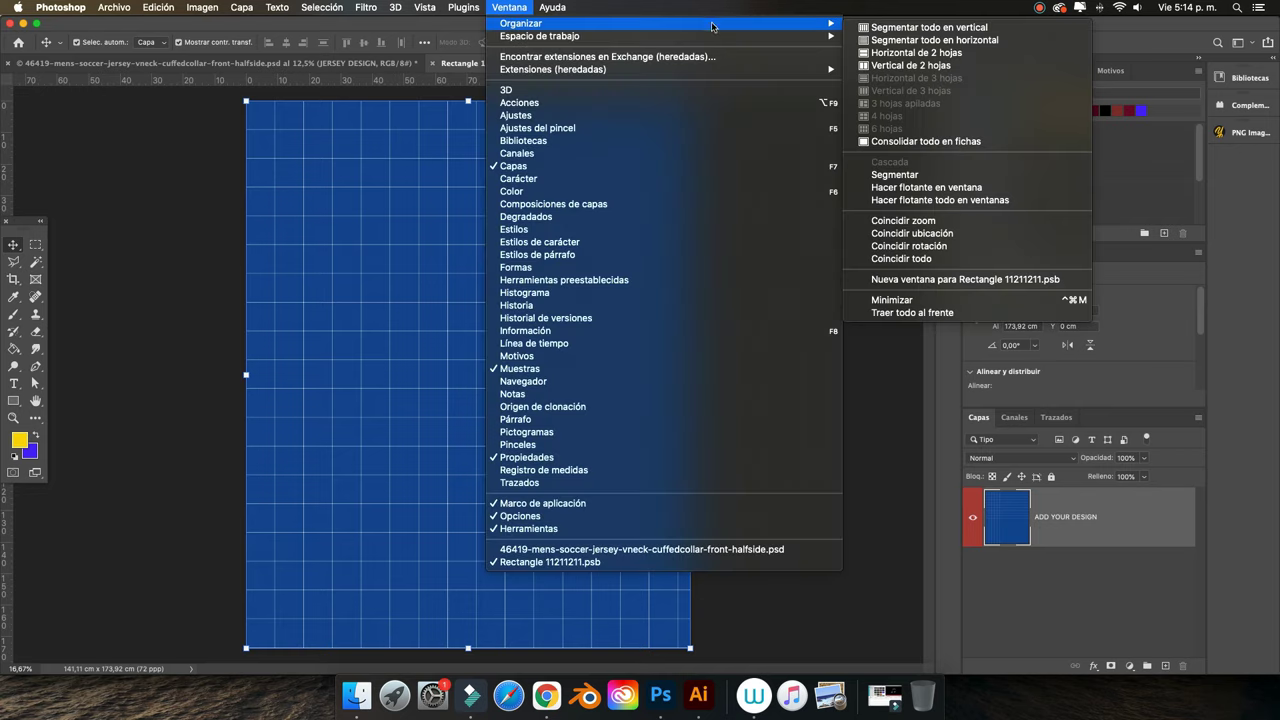
click(886, 67)
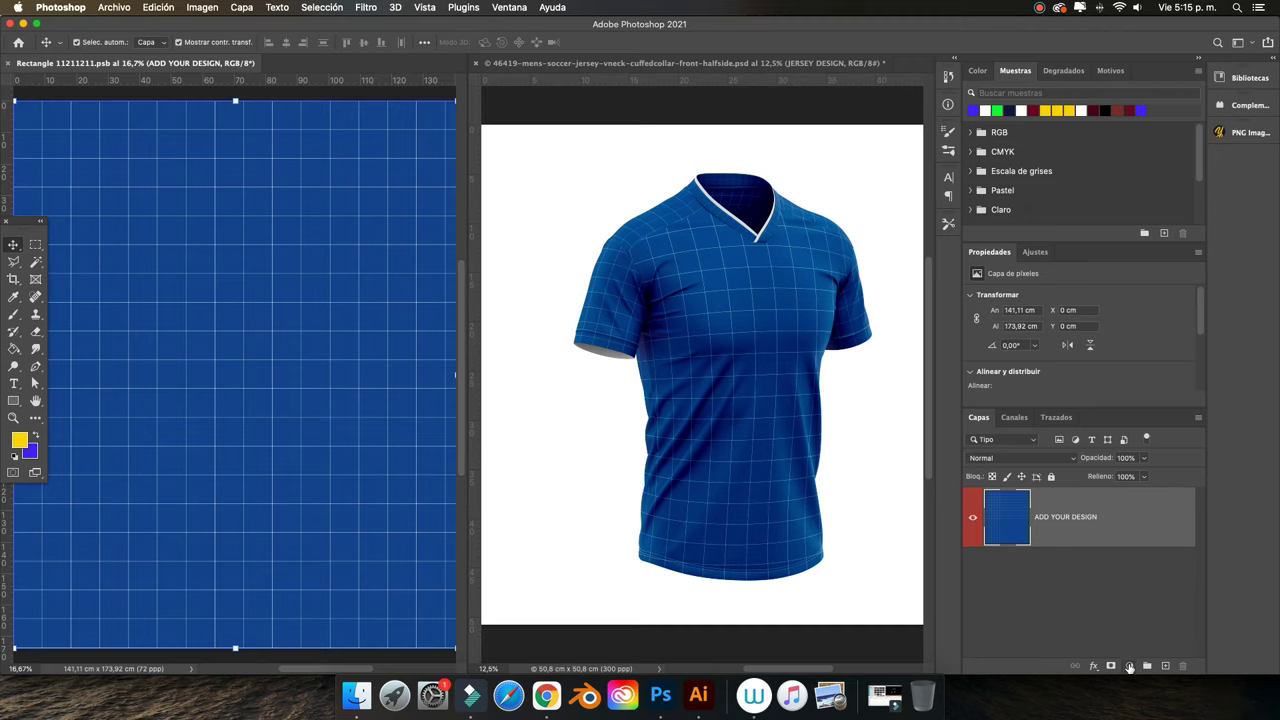
Add a solid colour fill layer set to maroon #760024 over the design
click(1129, 665)
click(1162, 412)
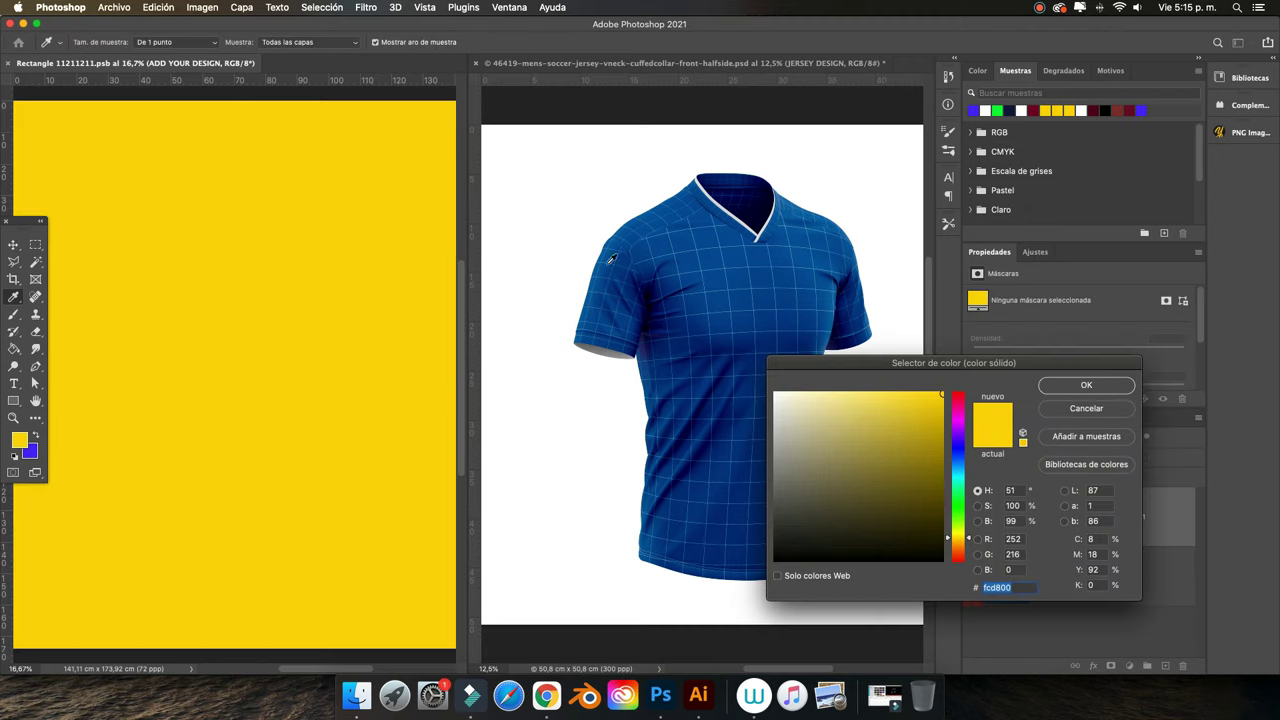
click(1034, 112)
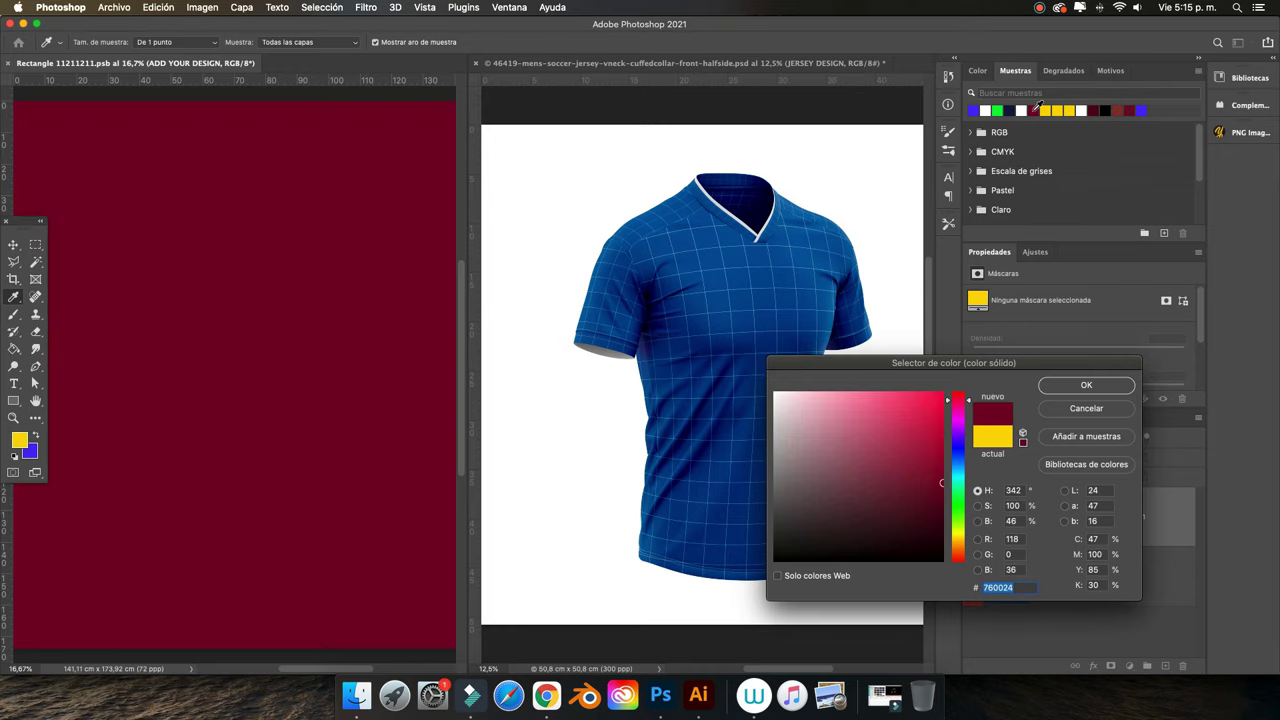
click(1070, 387)
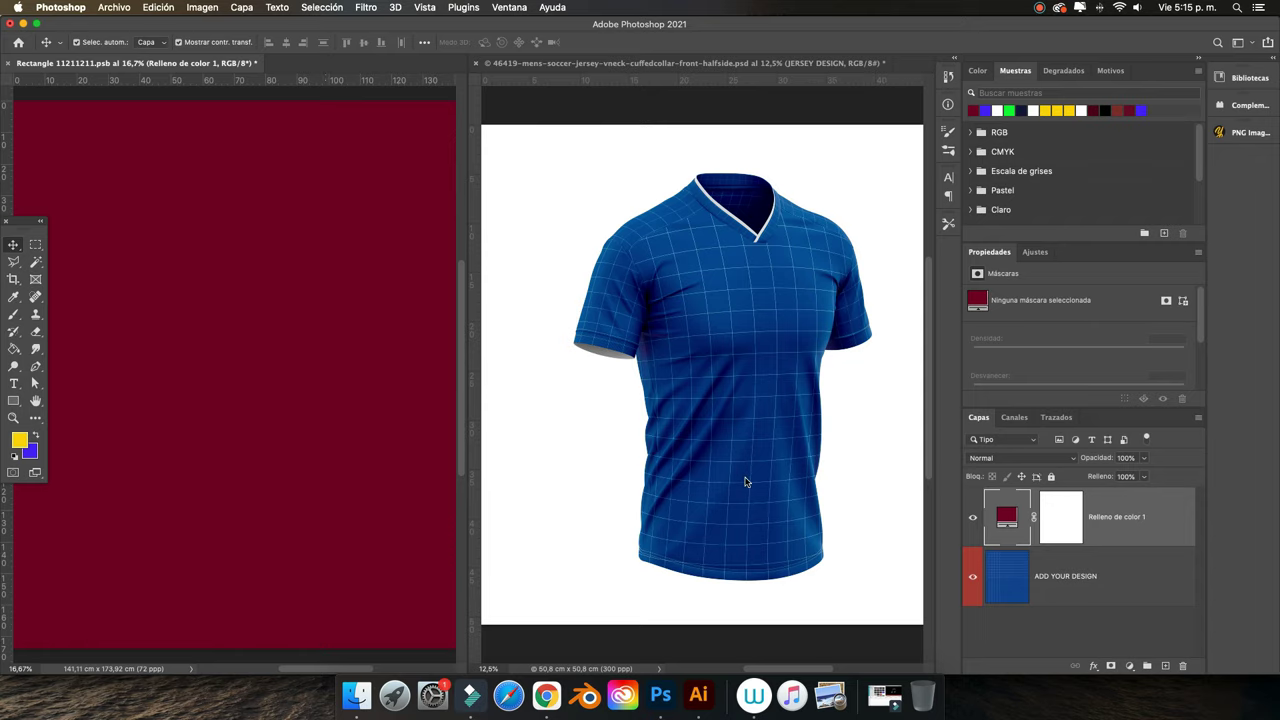
Zoom out and drag Logo FVF.png from Finder onto the design canvas
key(super+minus)
key(F2)
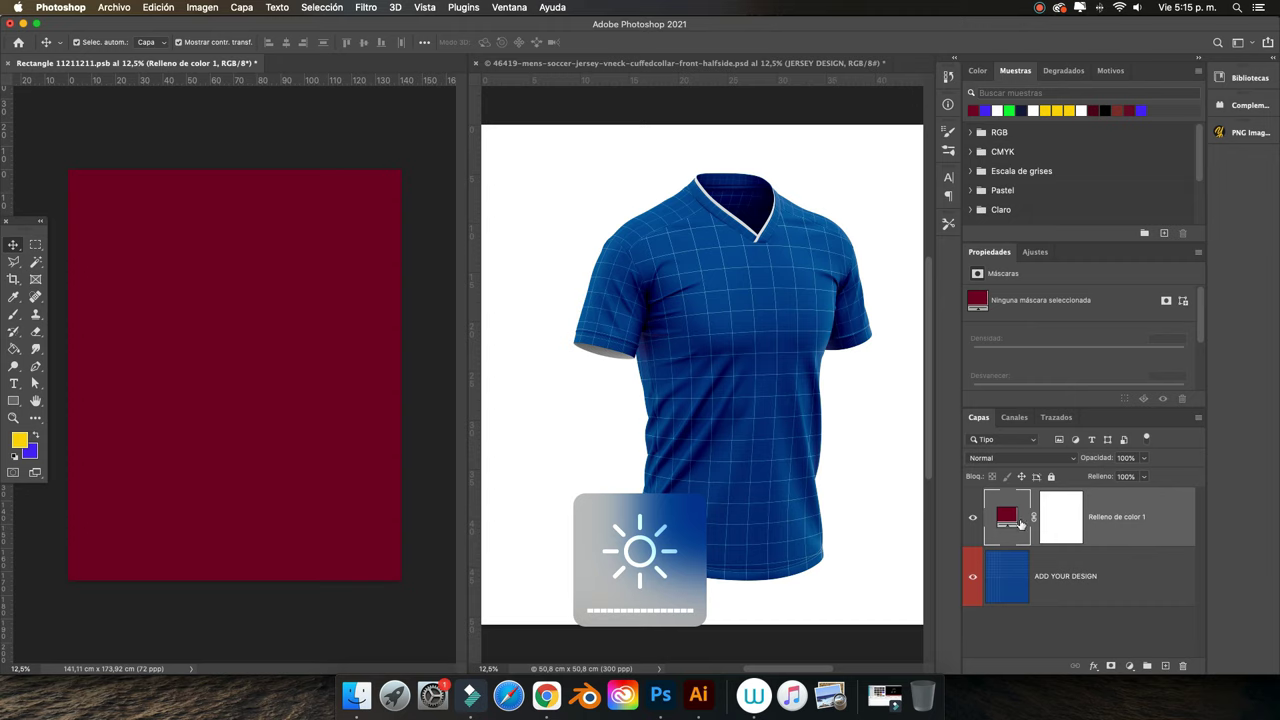
click(357, 694)
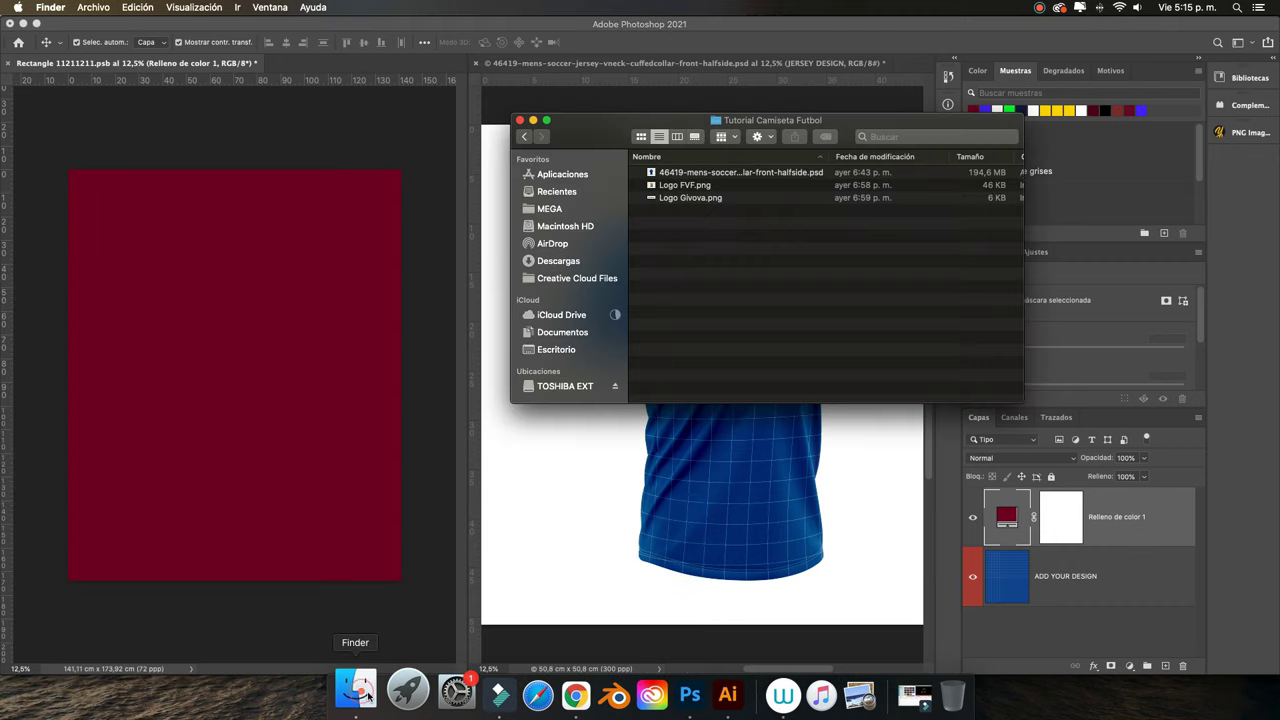
click(687, 197)
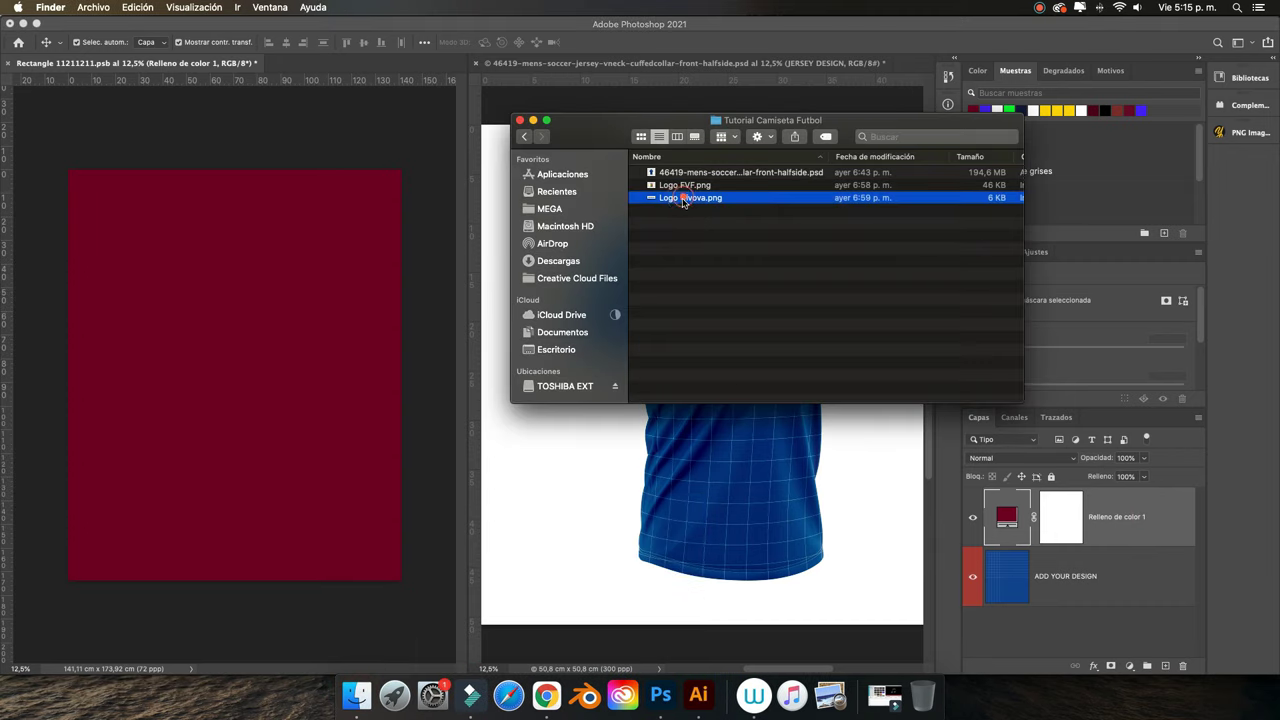
click(687, 186)
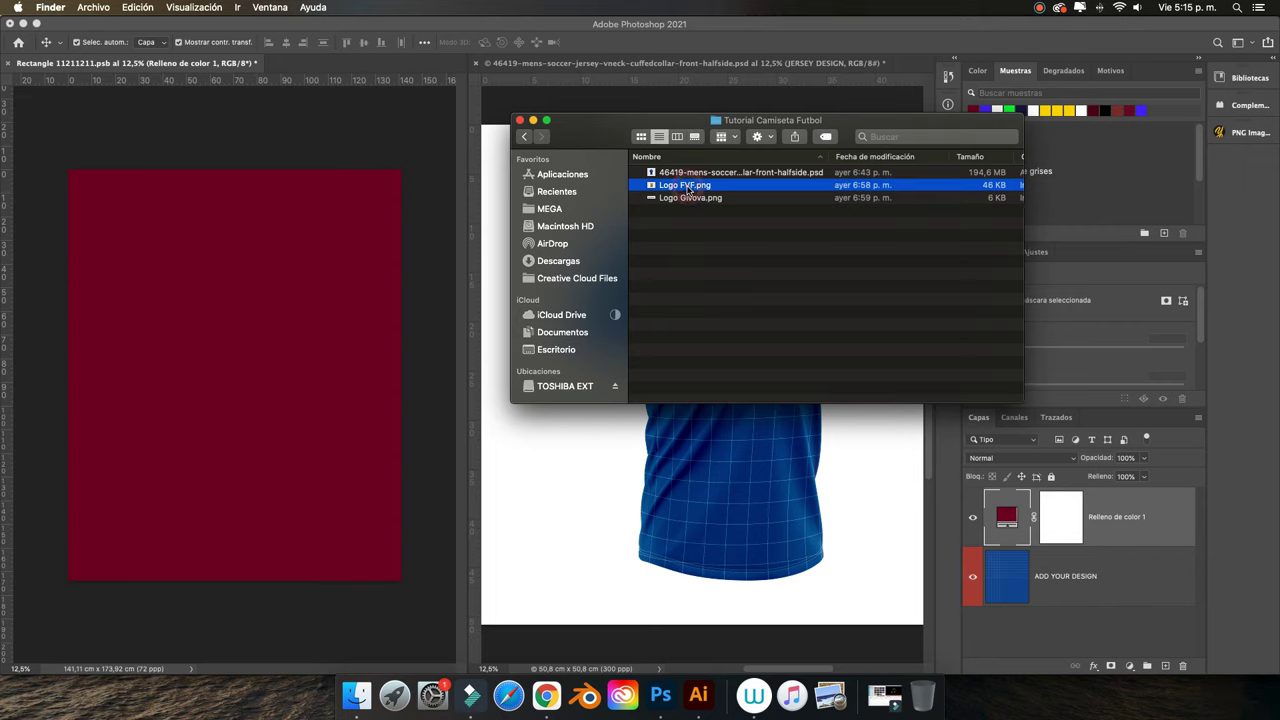
drag(689, 188, 301, 312)
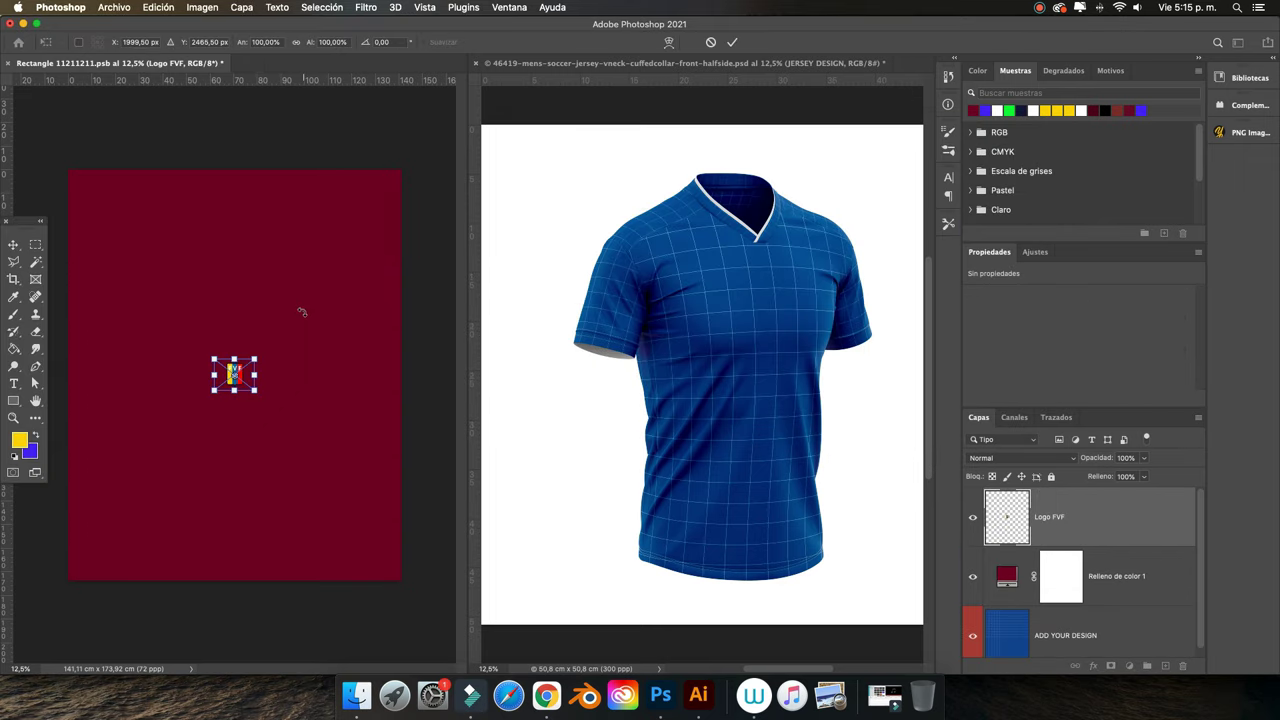
Place the FVF logo in the upper area just right of centre and hide the maroon fill
drag(241, 378, 259, 262)
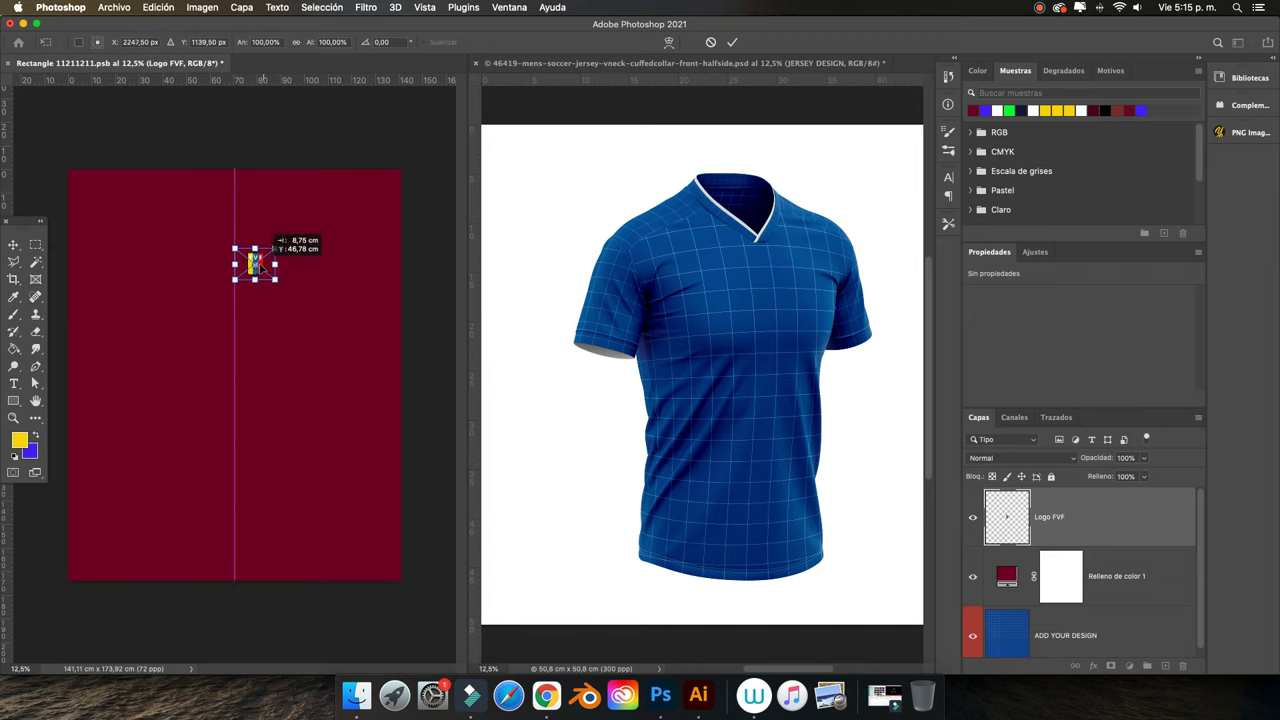
click(732, 42)
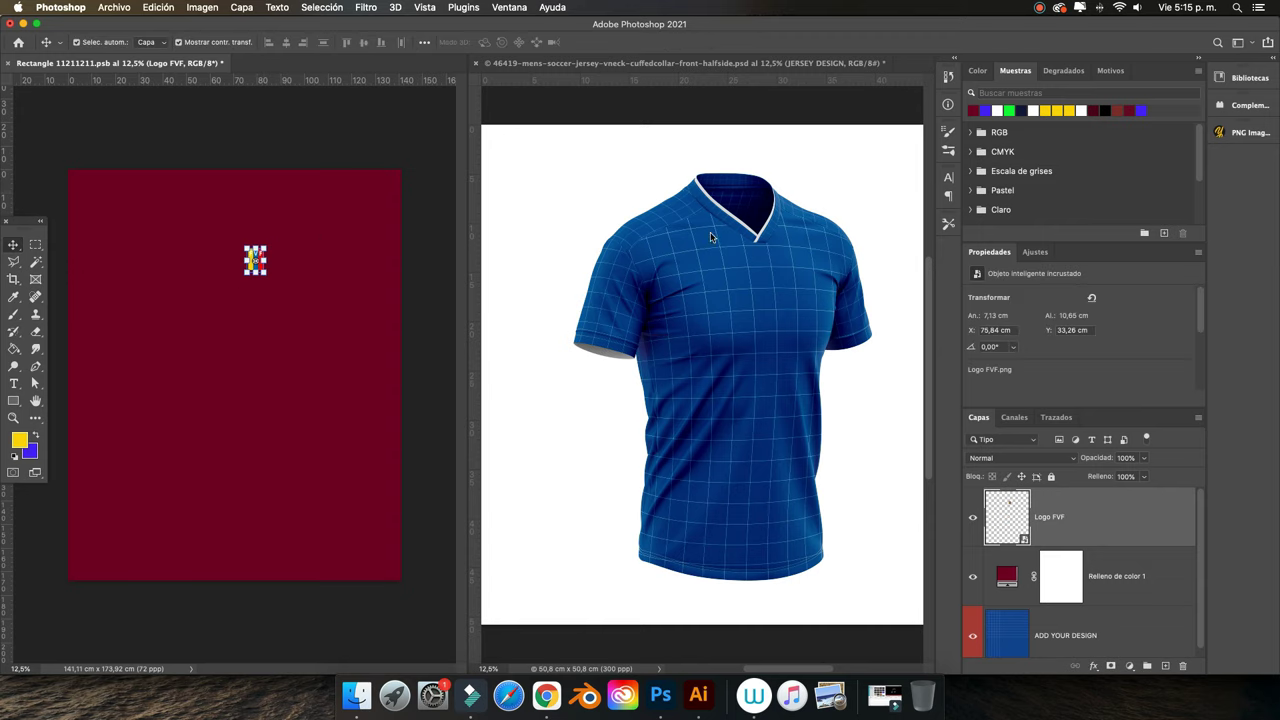
click(972, 576)
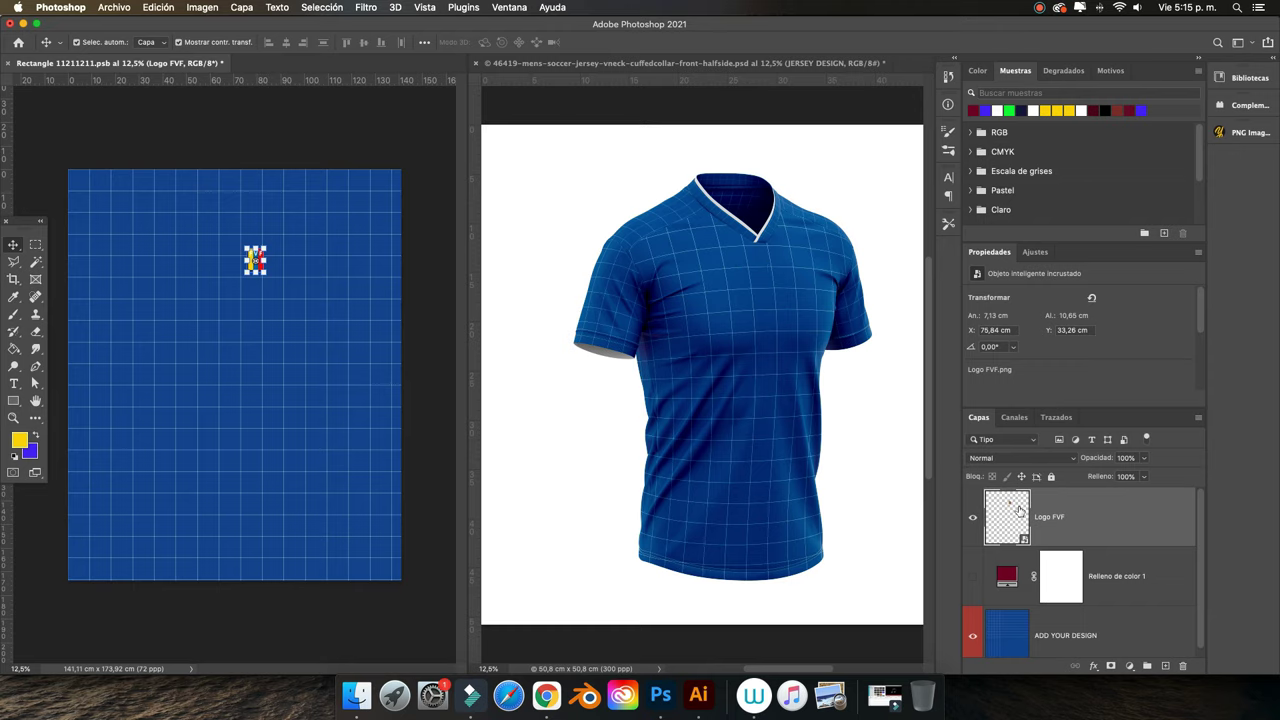
key(super+plus)
Show the maroon fill again, save the design, and reselect the Logo FVF layer
scroll(452, 283, left, 1)
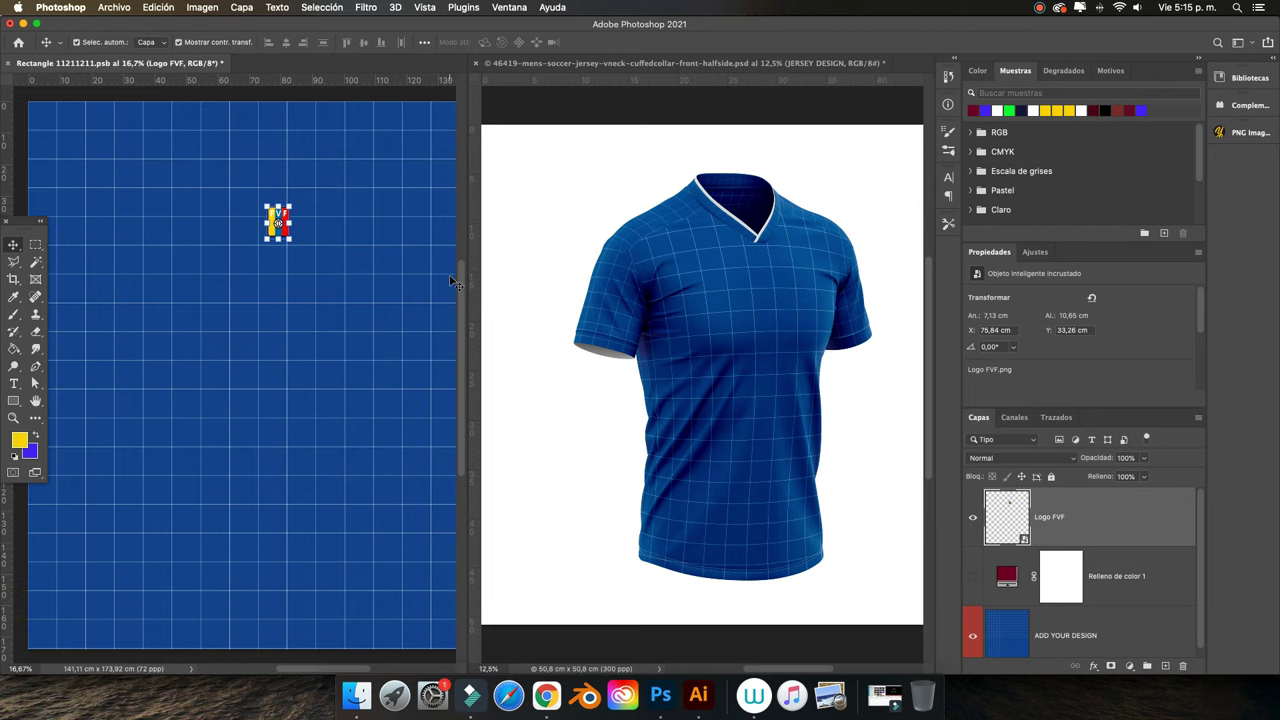
scroll(452, 283, left, 2)
click(973, 578)
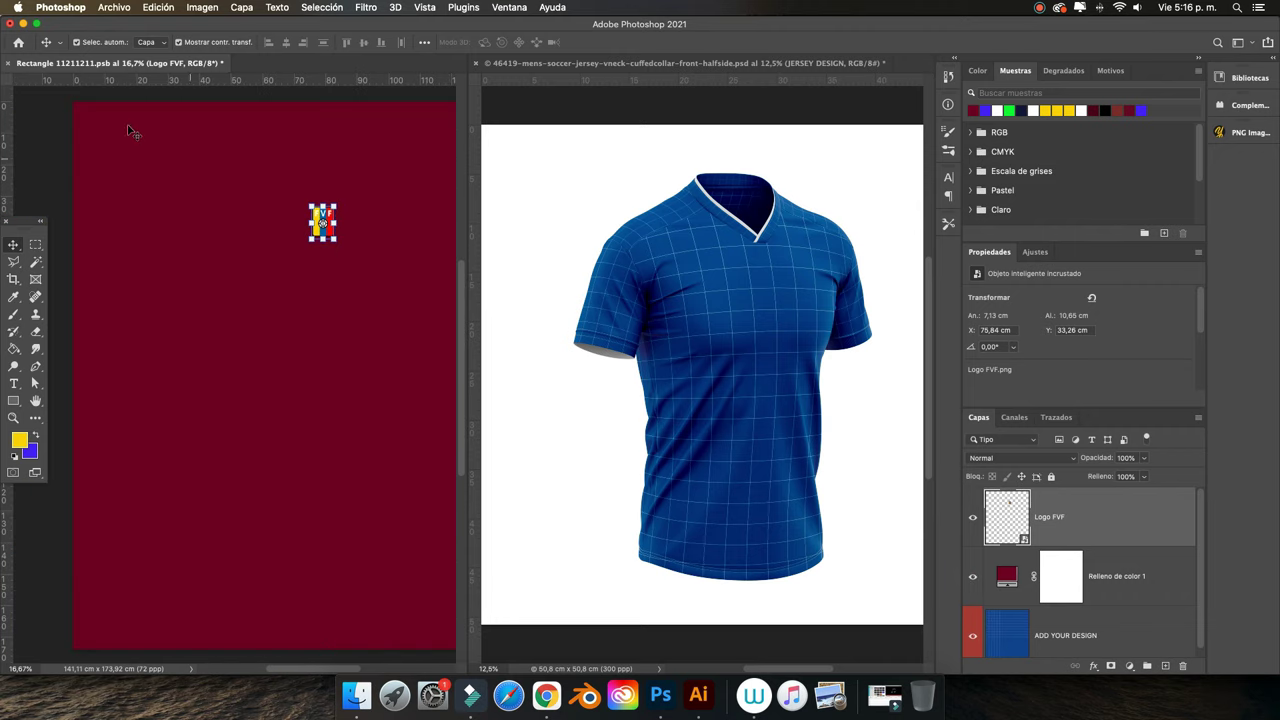
click(49, 134)
click(114, 7)
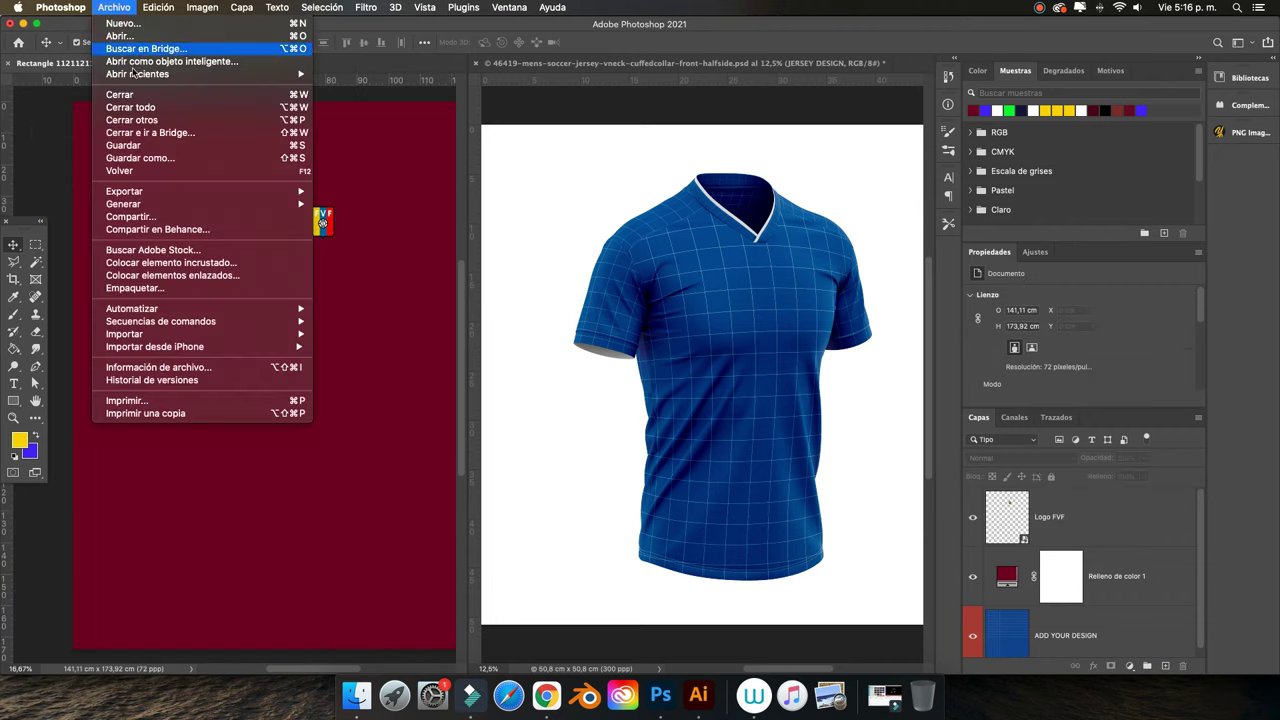
click(140, 145)
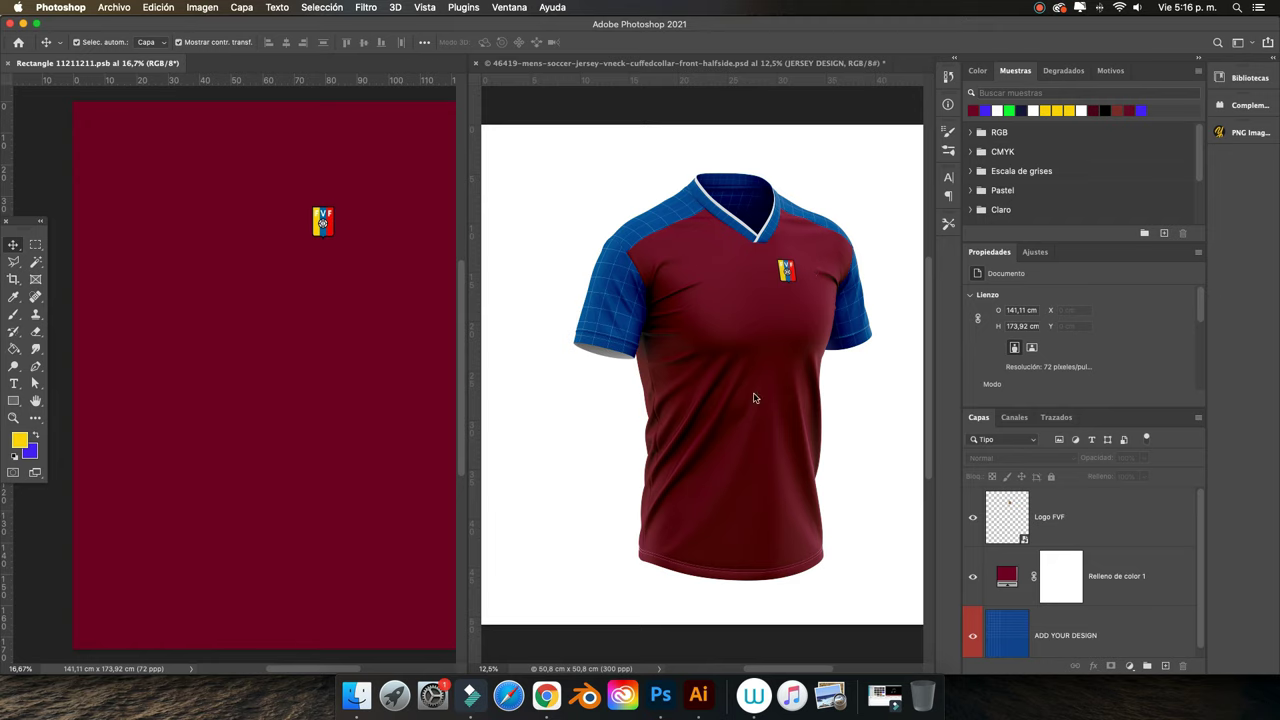
click(322, 222)
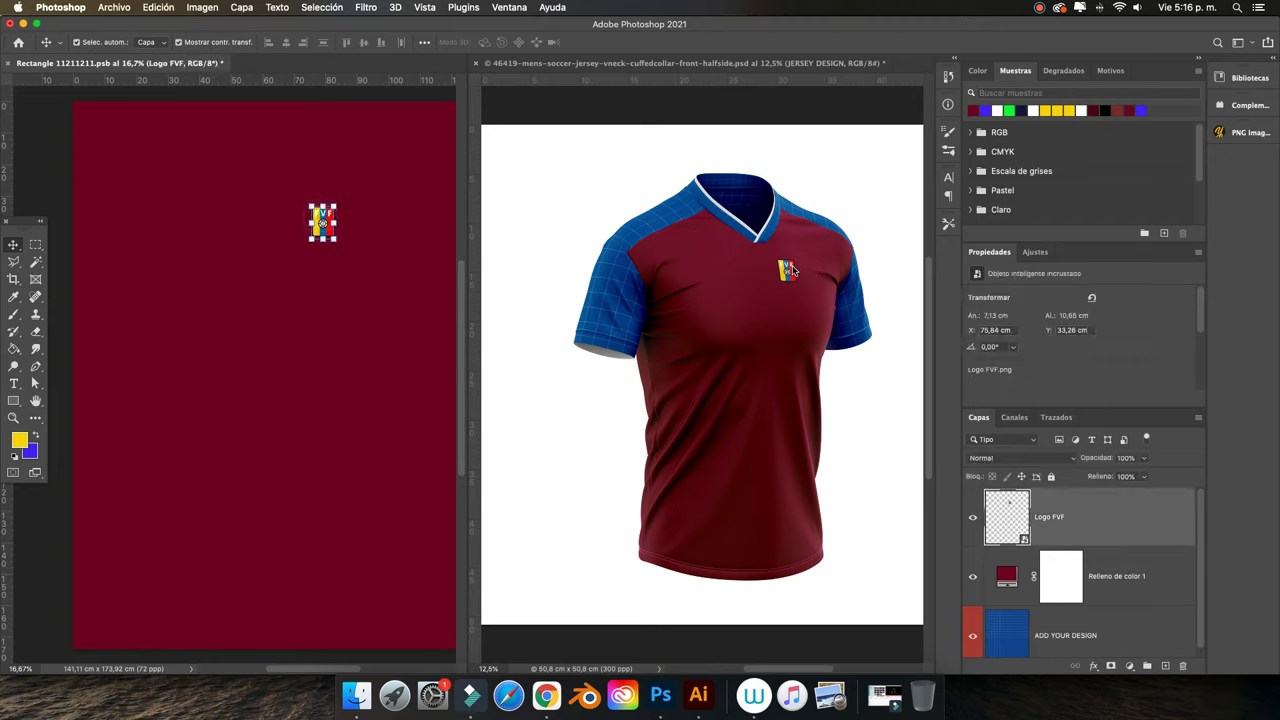
Scale the FVF logo up to about 145% and save the design
click(337, 205)
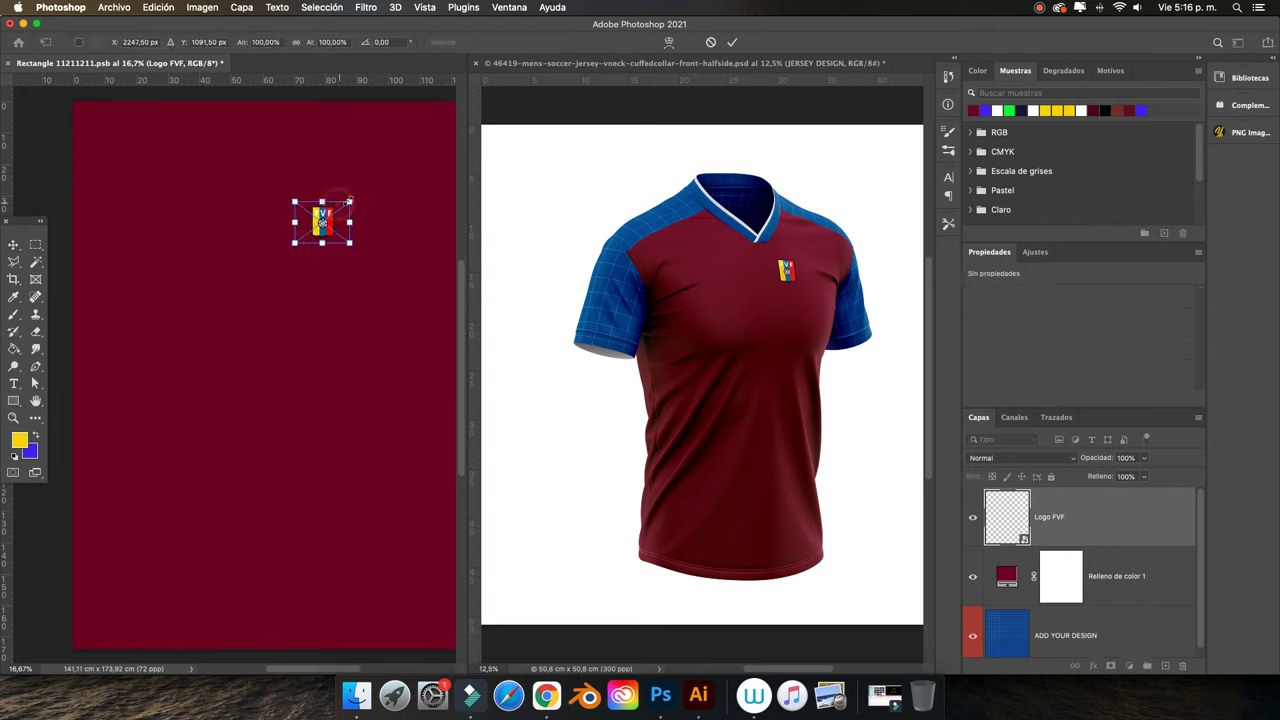
key(Return)
click(337, 205)
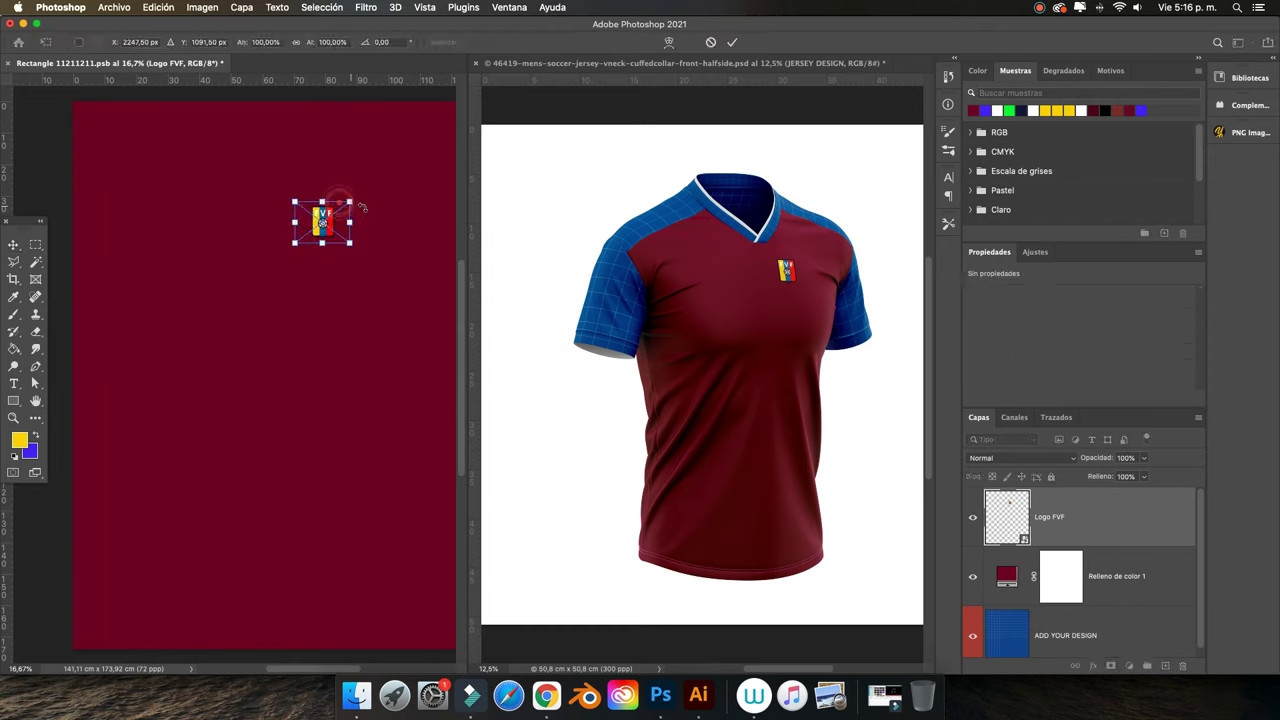
drag(350, 200, 362, 190)
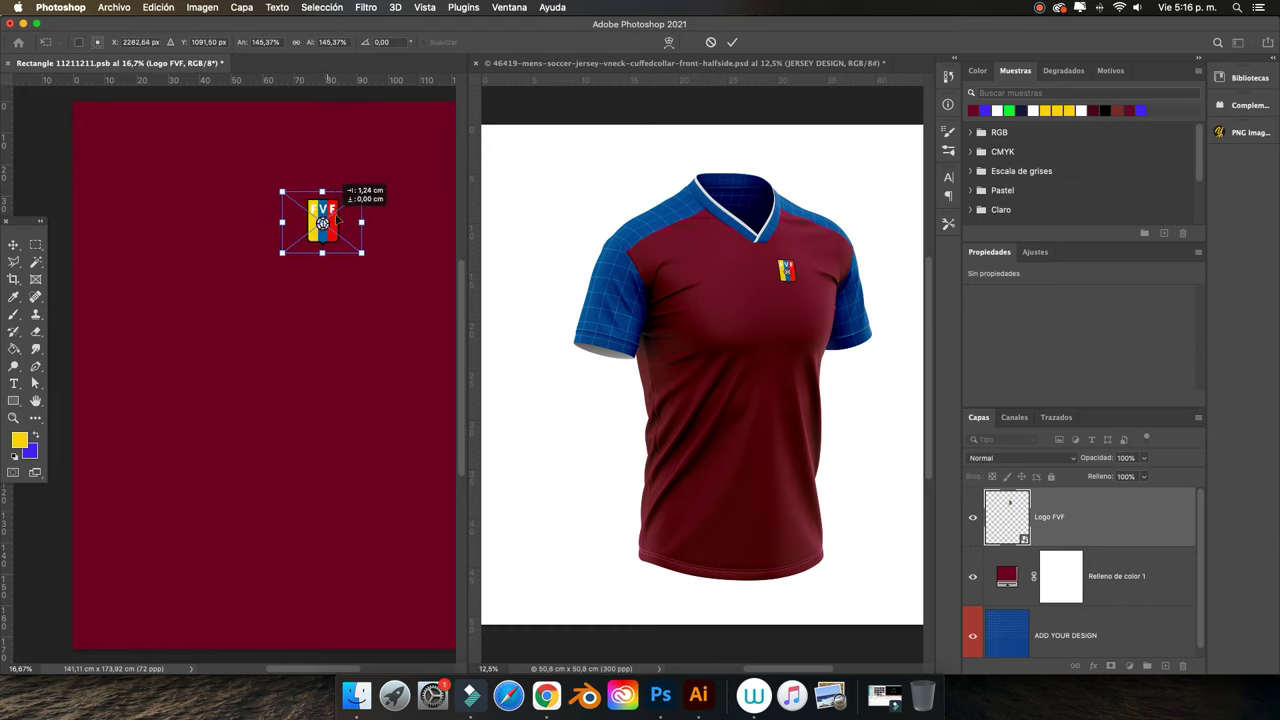
mouse_move(362, 190)
mouse_down()
mouse_move(376, 187)
mouse_move(365, 198)
mouse_up()
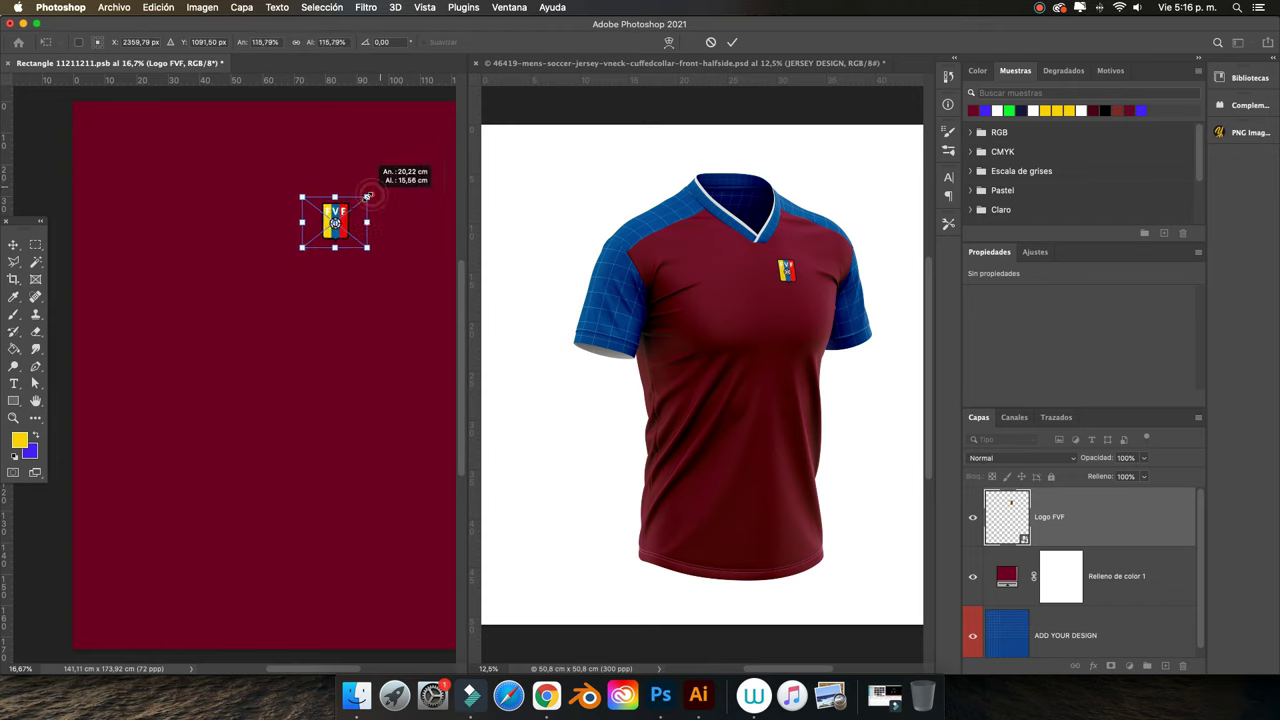
click(732, 42)
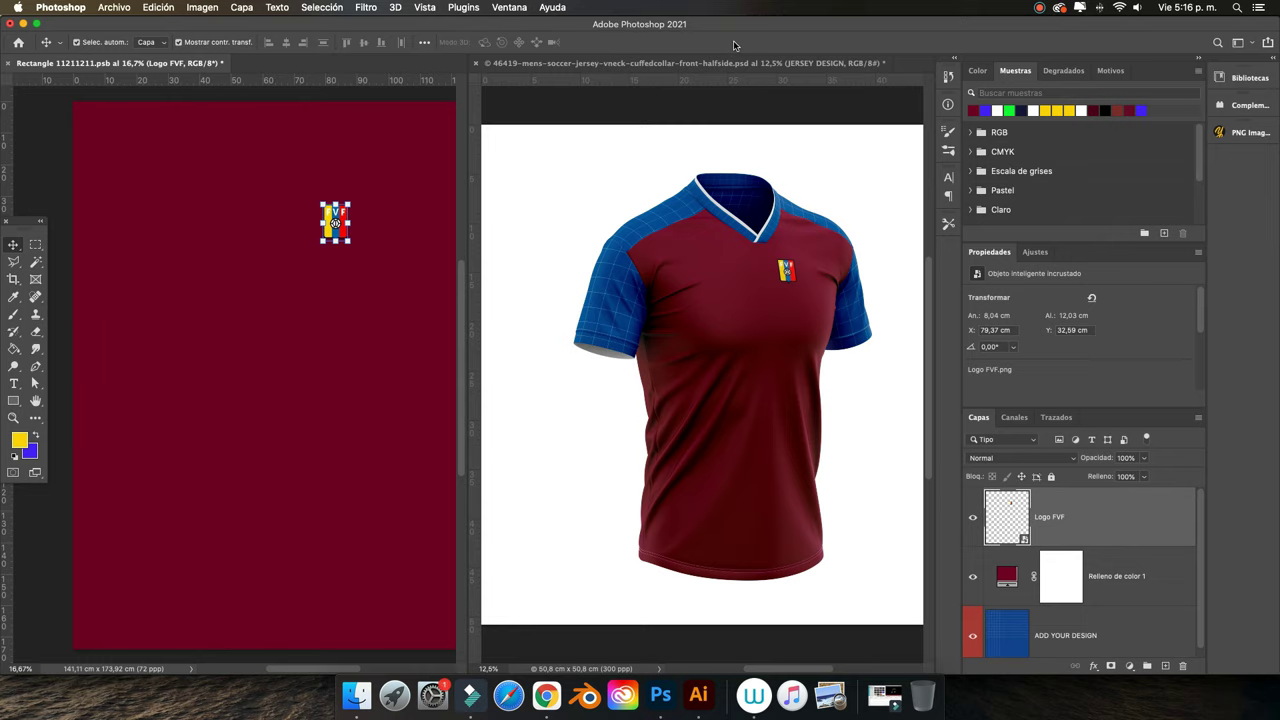
click(125, 7)
click(141, 145)
Enlarge the logo further to about 9.98 × 14.96 cm and save again
click(47, 121)
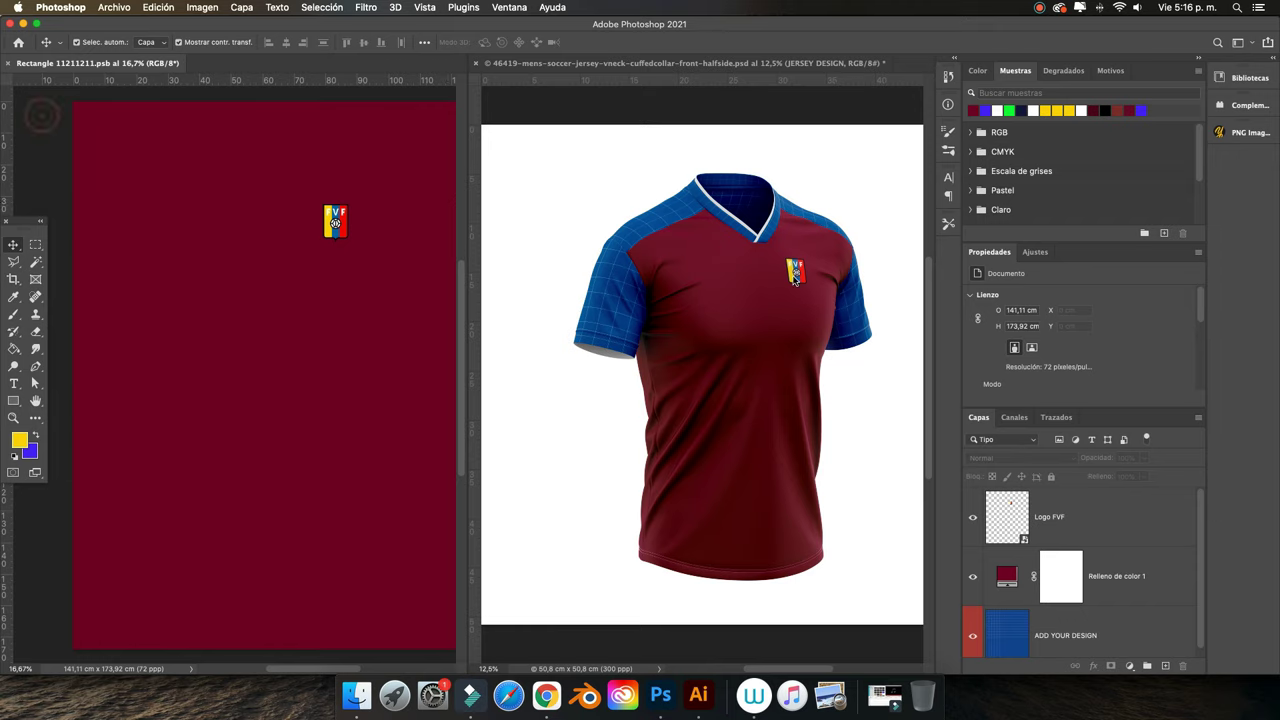
click(340, 226)
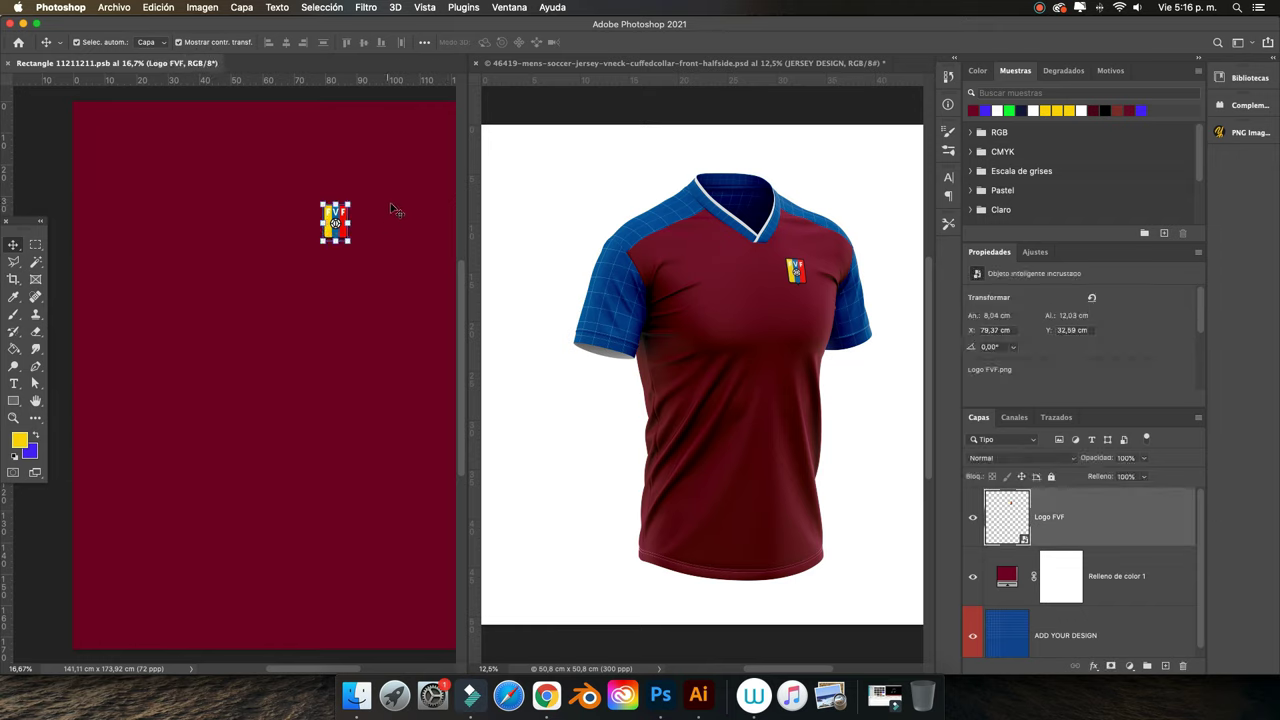
drag(349, 204, 372, 193)
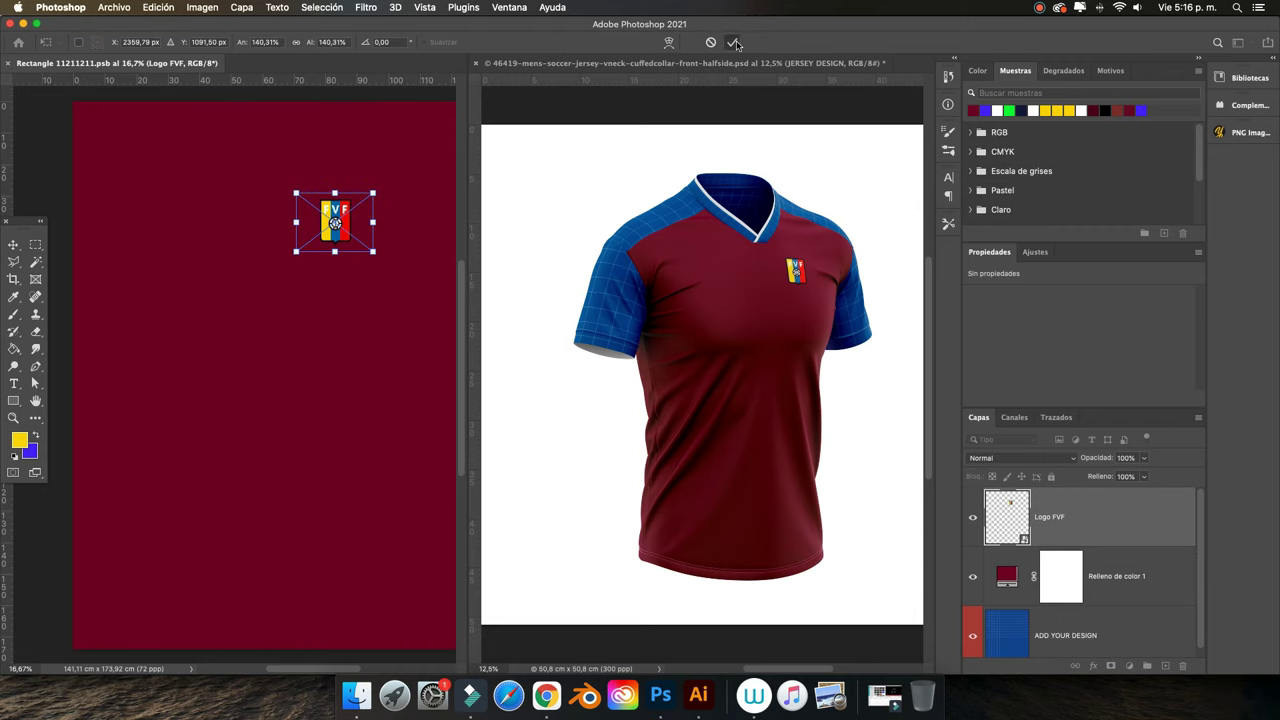
click(733, 42)
click(114, 7)
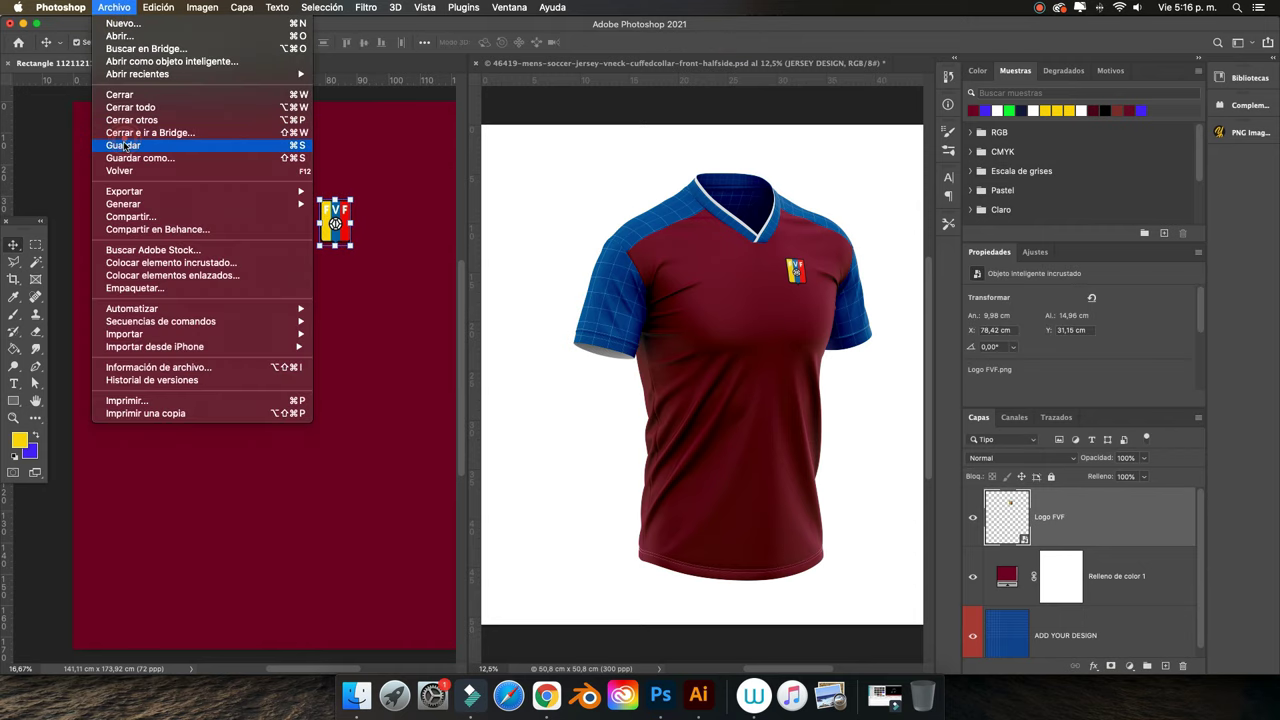
click(128, 146)
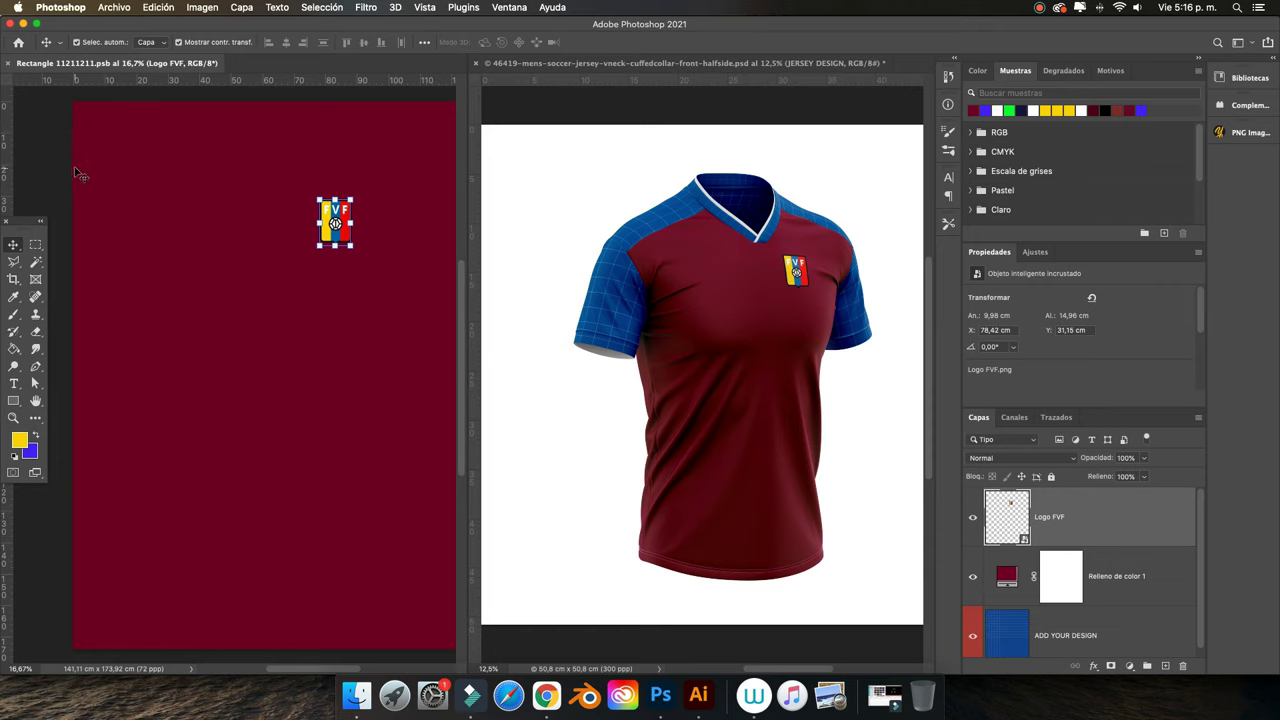
Nudge the FVF crest slightly right and scale it up a little
click(47, 150)
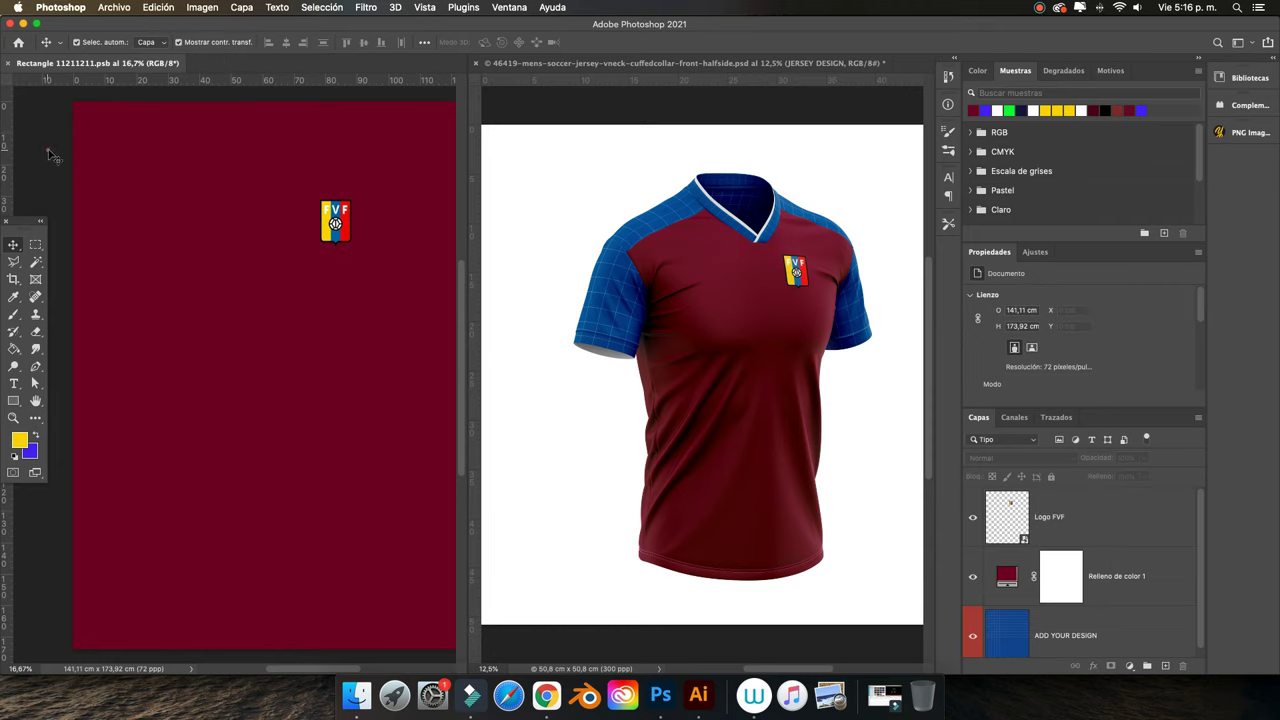
click(346, 236)
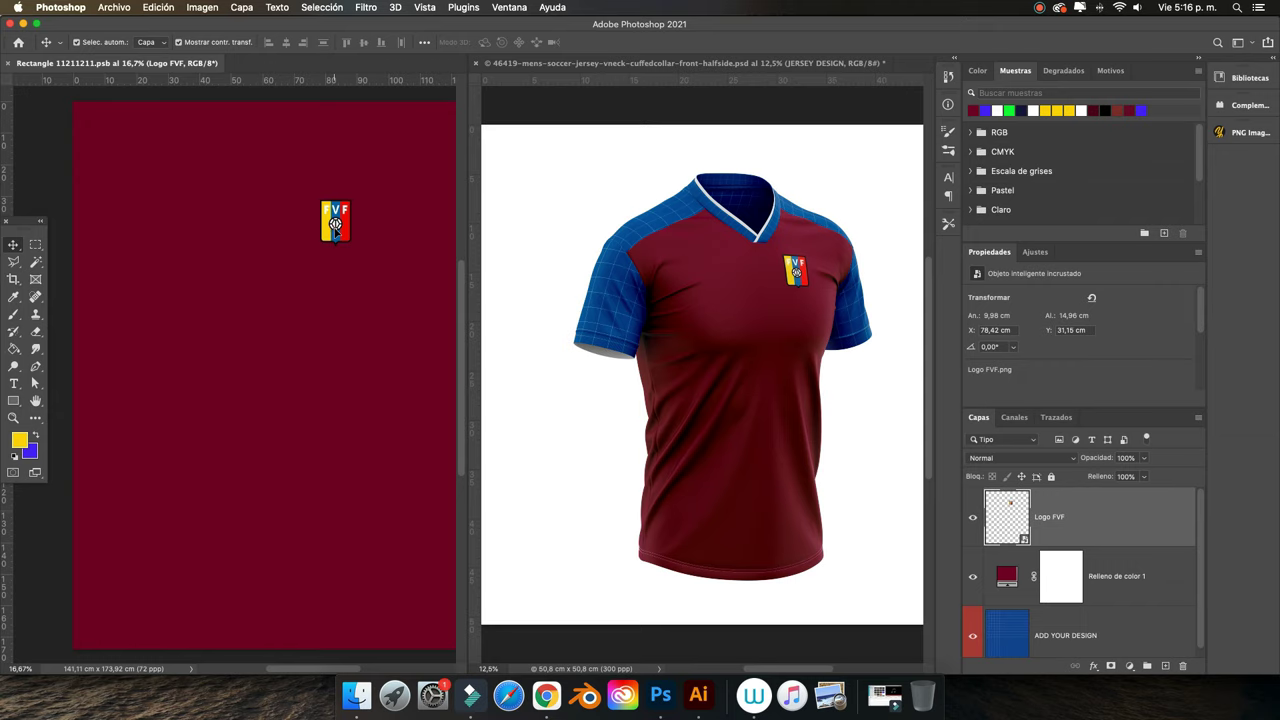
drag(336, 224, 341, 224)
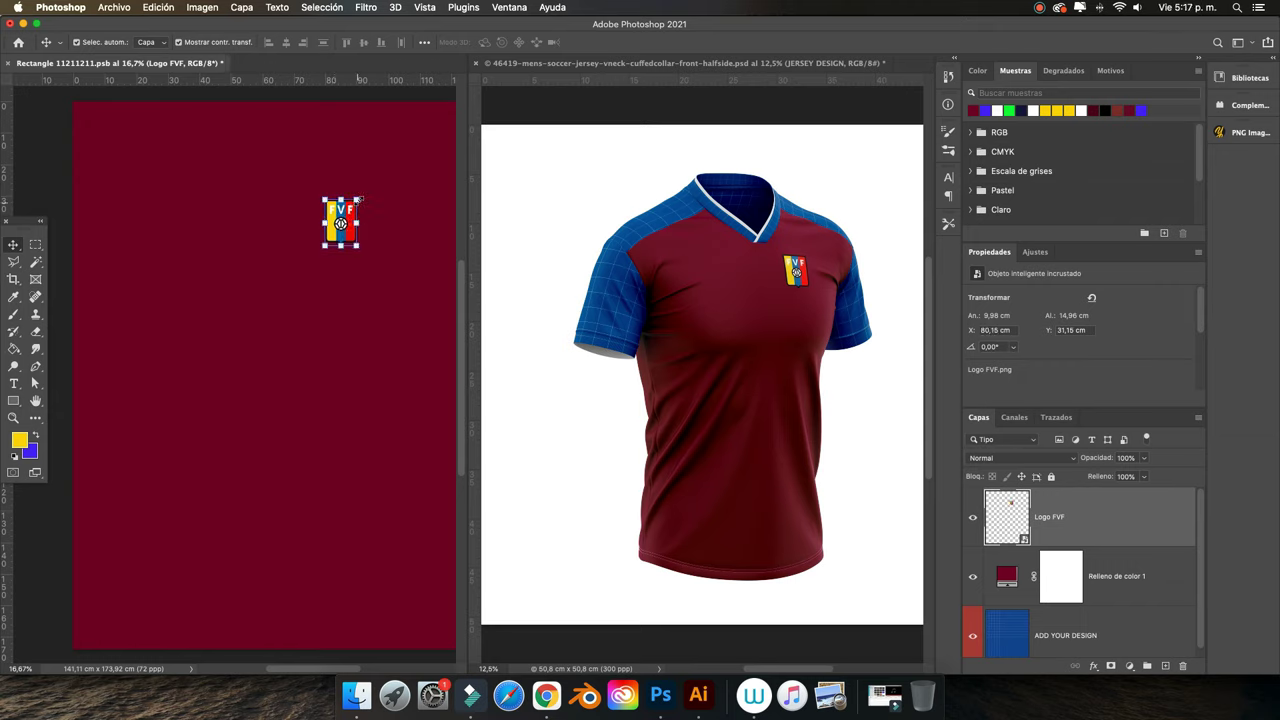
key(ctrl+t)
mouse_move(358, 198)
mouse_down()
mouse_move(383, 189)
mouse_move(360, 195)
mouse_up()
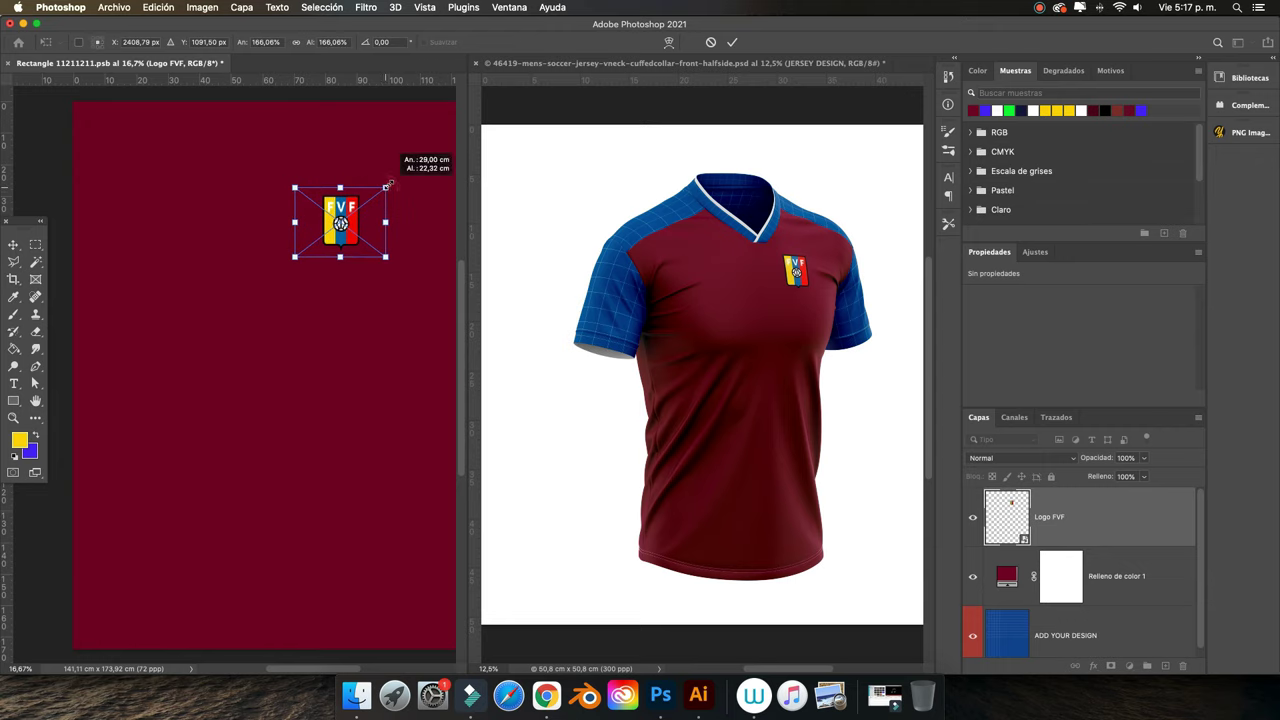
click(732, 42)
Save the crest design, cancelling an accidental Close along the way
click(114, 7)
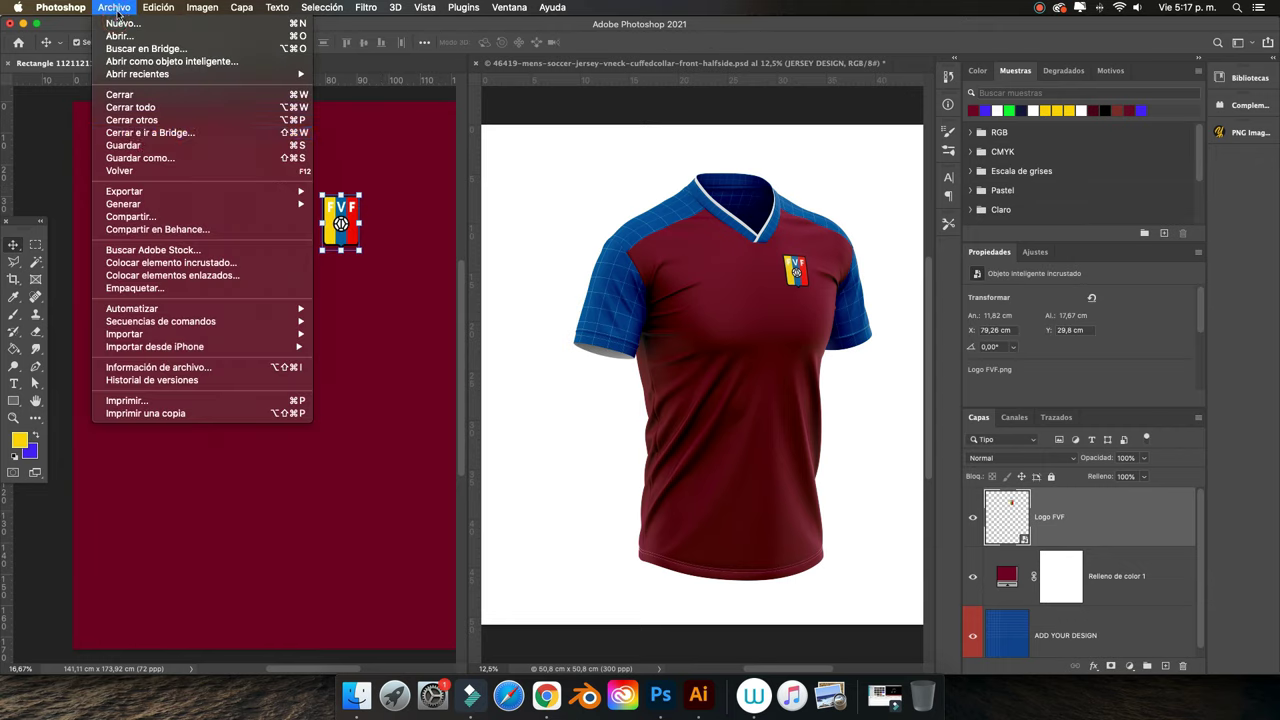
click(137, 140)
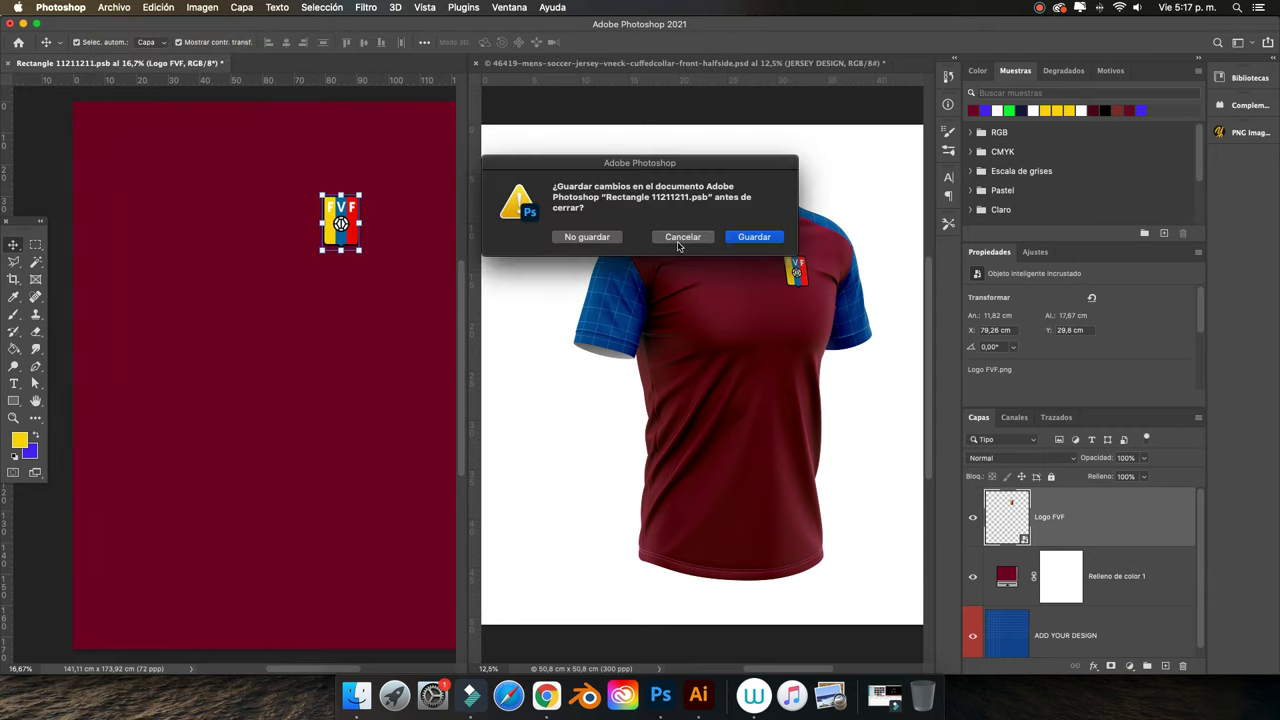
click(684, 238)
click(114, 7)
click(133, 147)
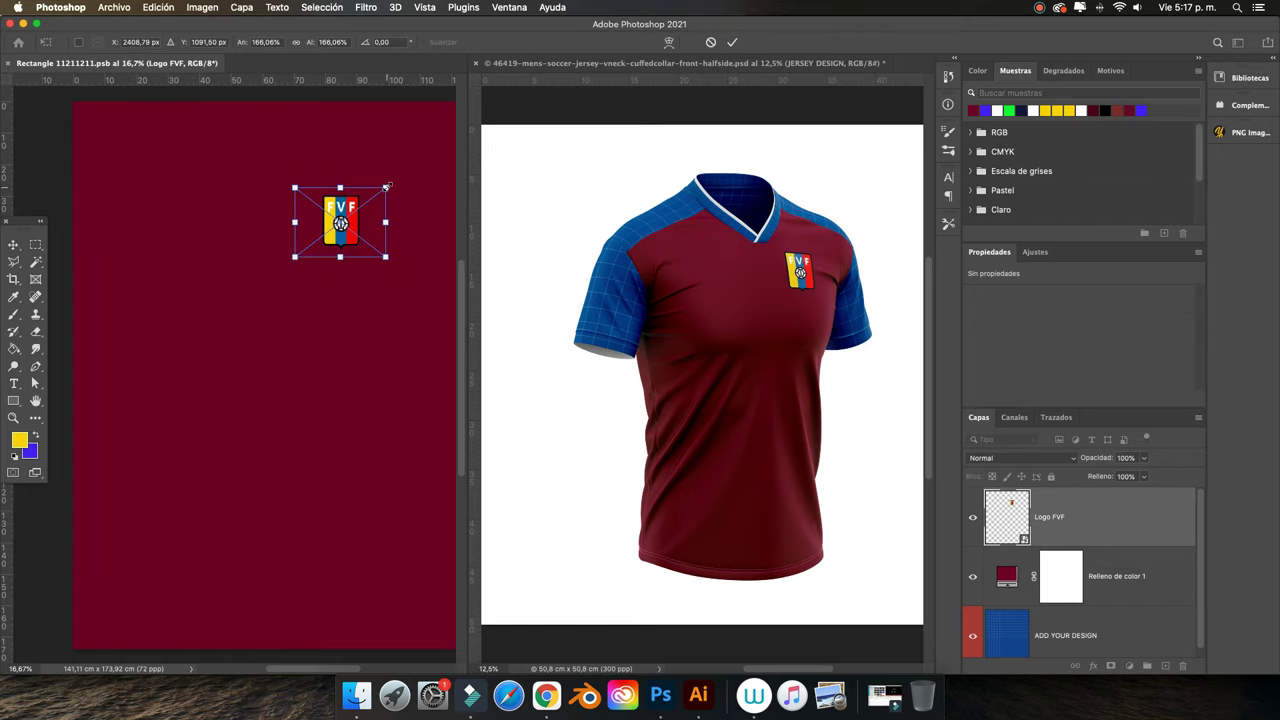
Enlarge the crest to about 10.8 × 16.12 cm and save with Cmd+S
drag(362, 192, 382, 189)
click(732, 42)
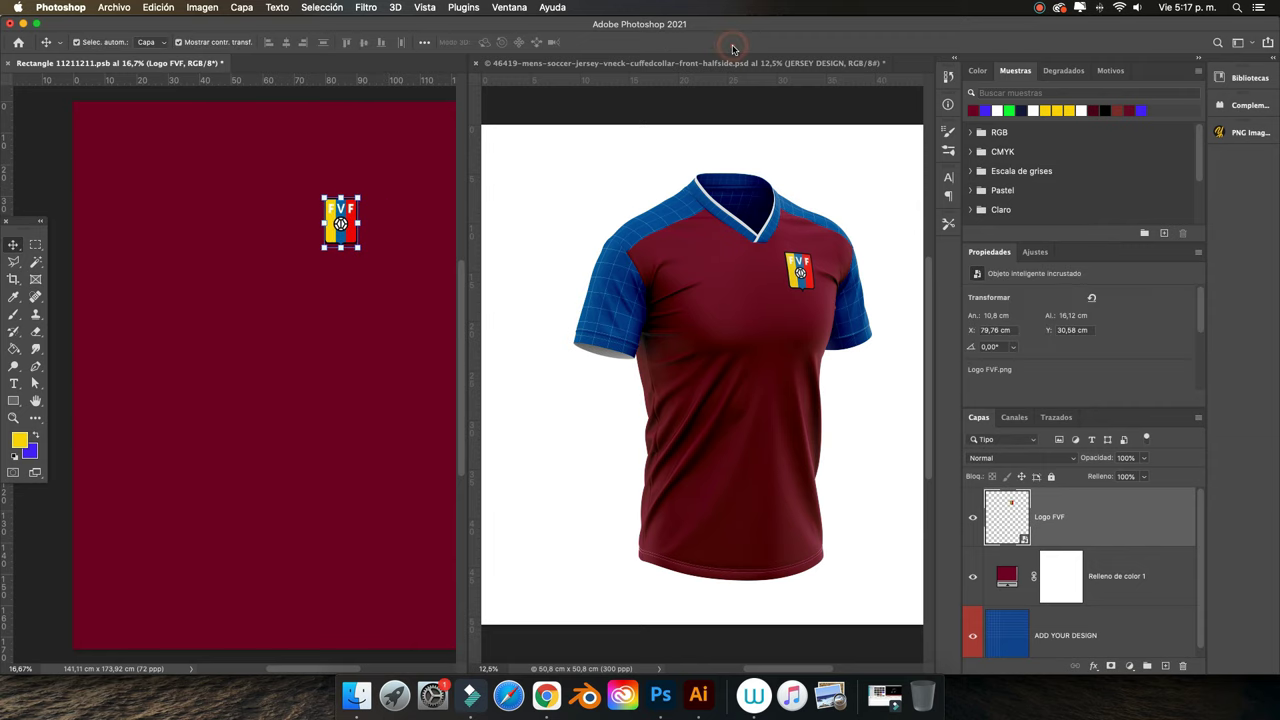
key(super+s)
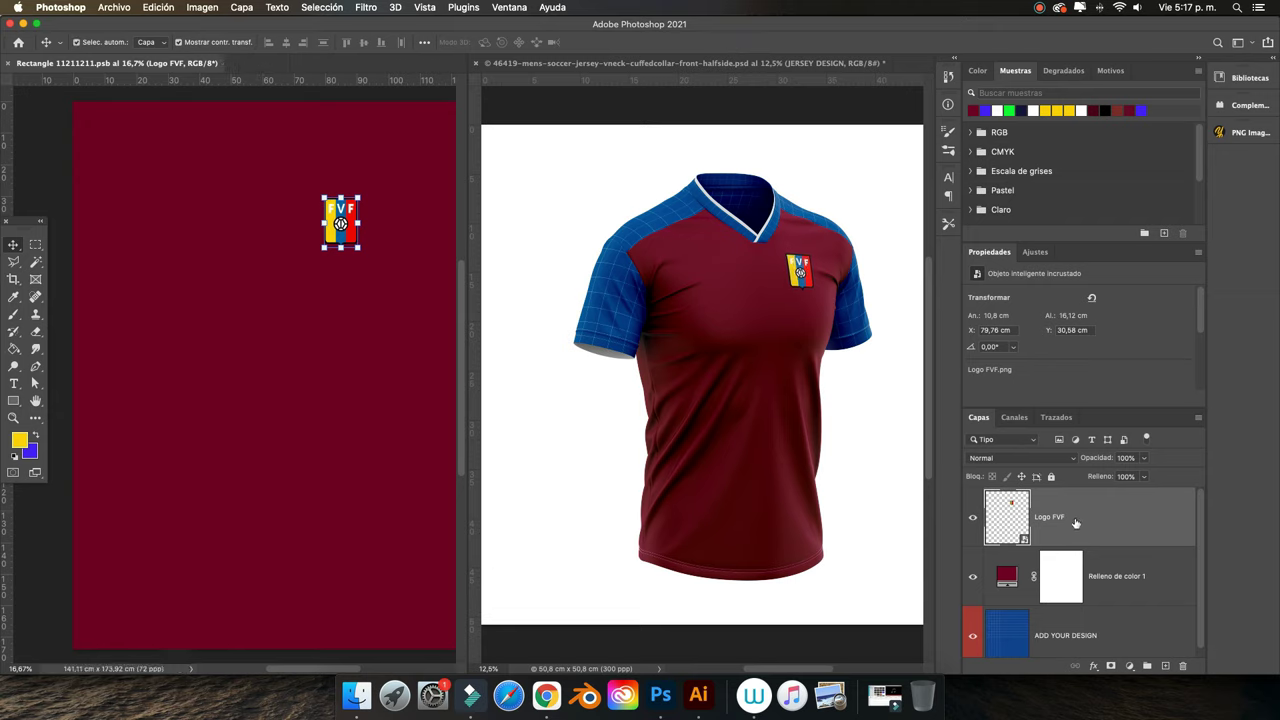
Place Logo Givova.png just left of the FVF crest, about 10.66 × 2.47 cm
click(360, 692)
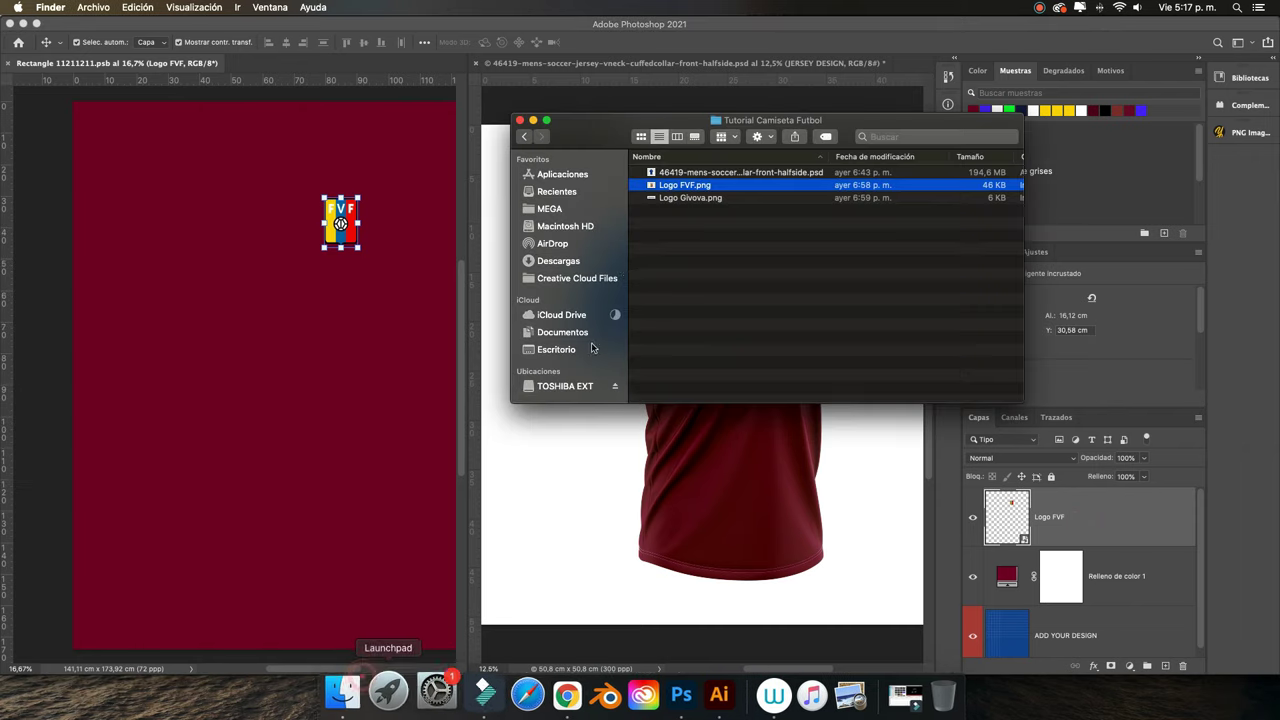
drag(716, 200, 265, 298)
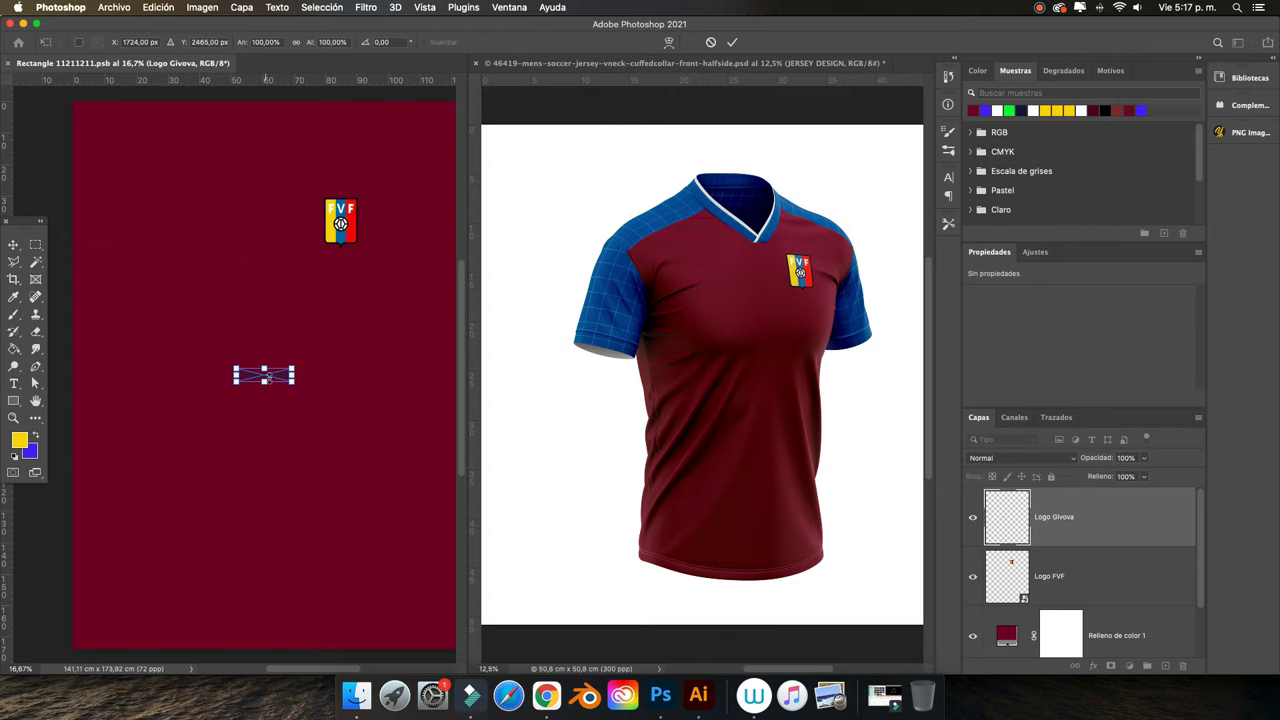
drag(276, 378, 244, 228)
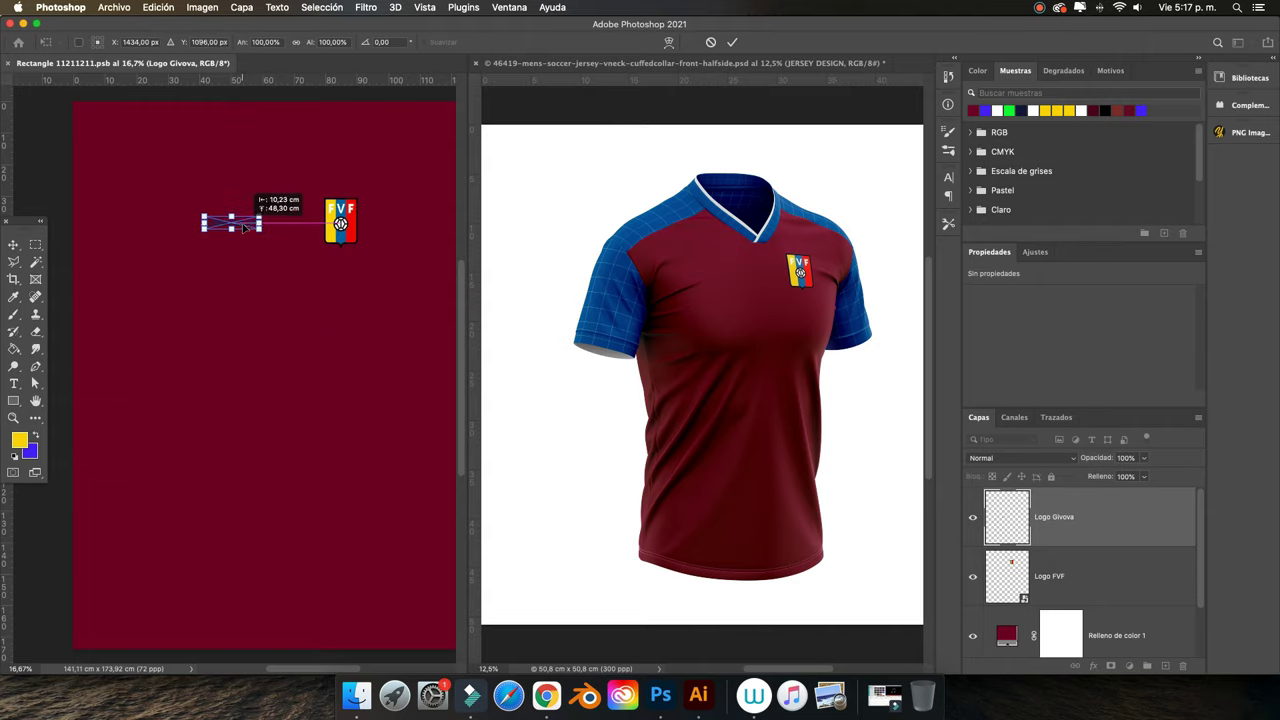
drag(244, 228, 250, 228)
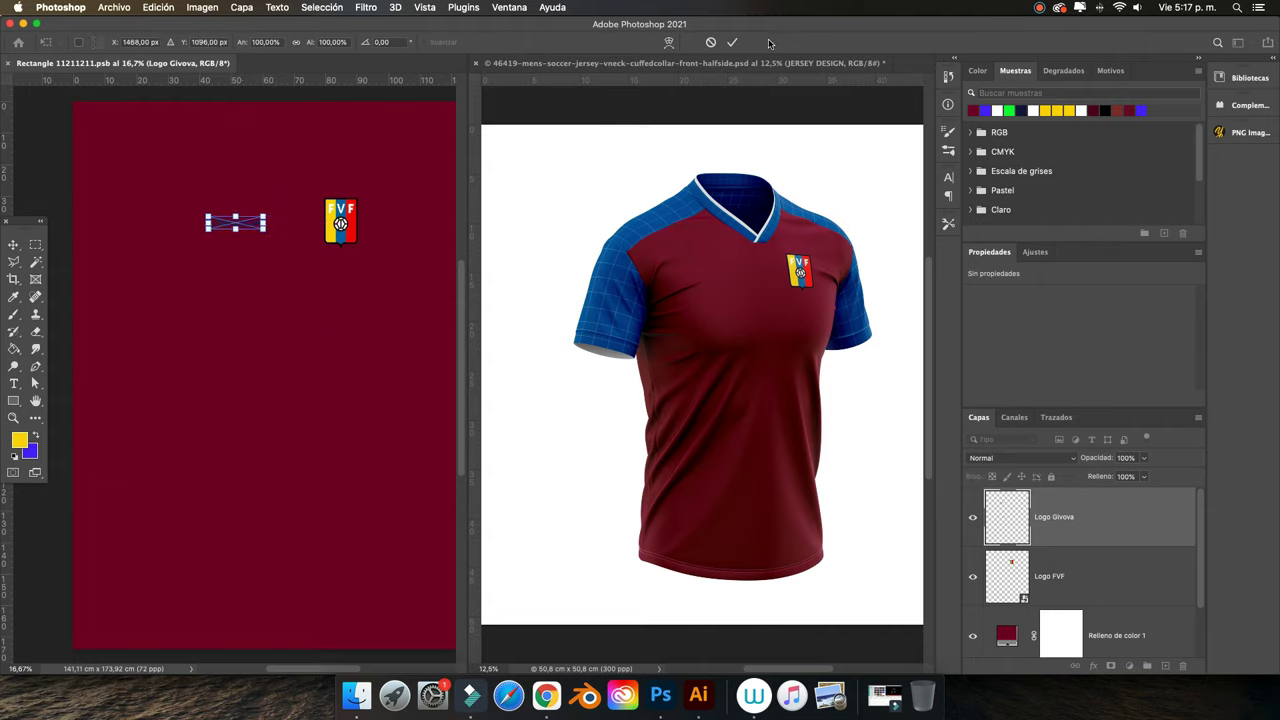
click(734, 42)
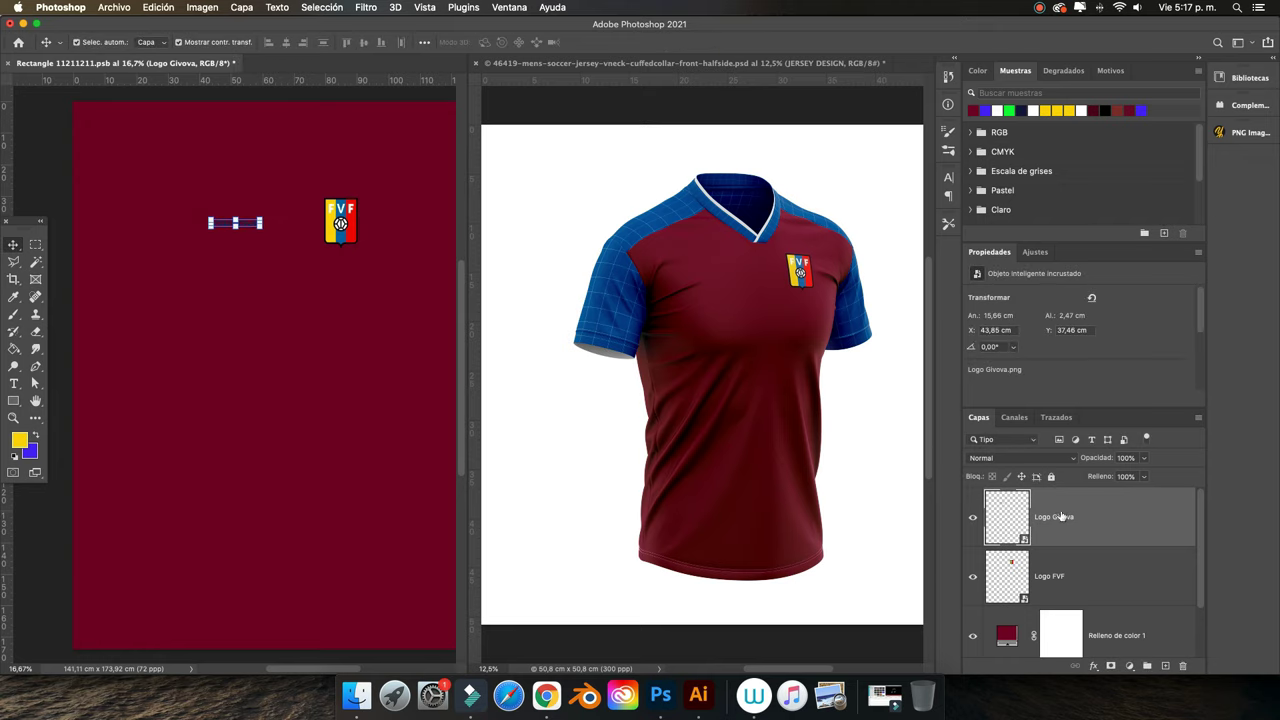
Turn the Logo Givova layer white with a white Color Overlay layer style
right_click(1060, 517)
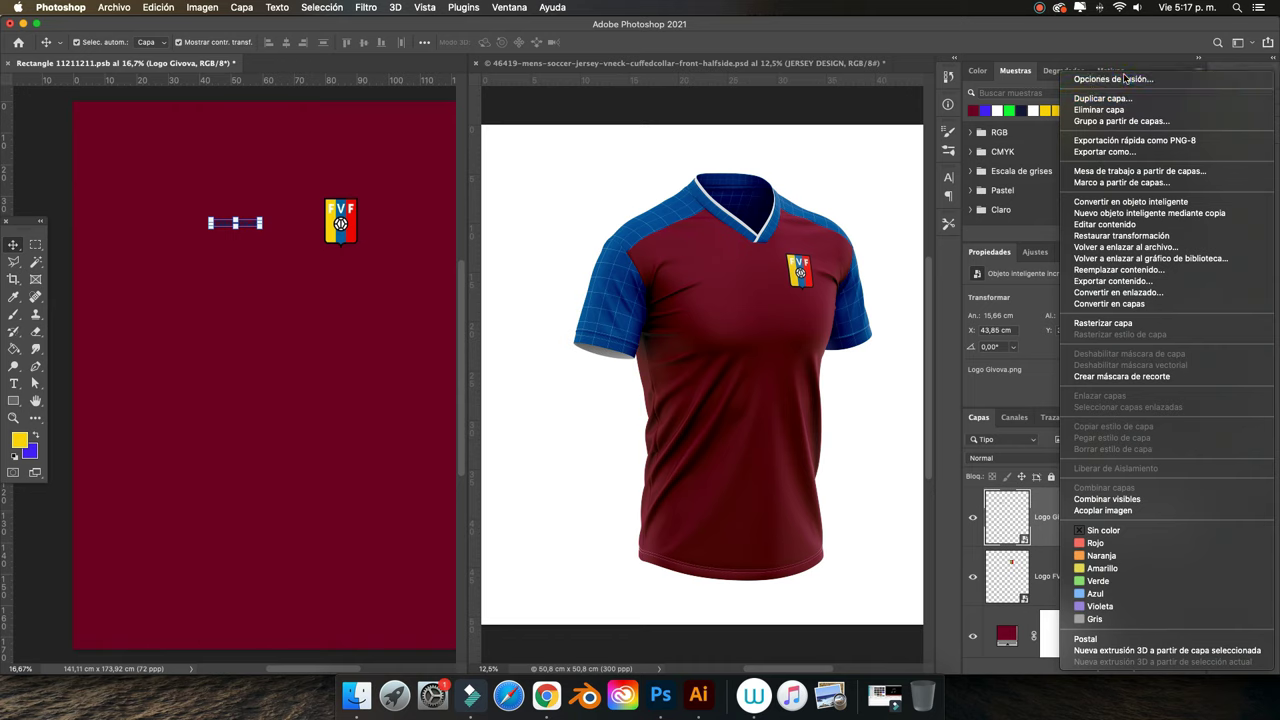
click(707, 295)
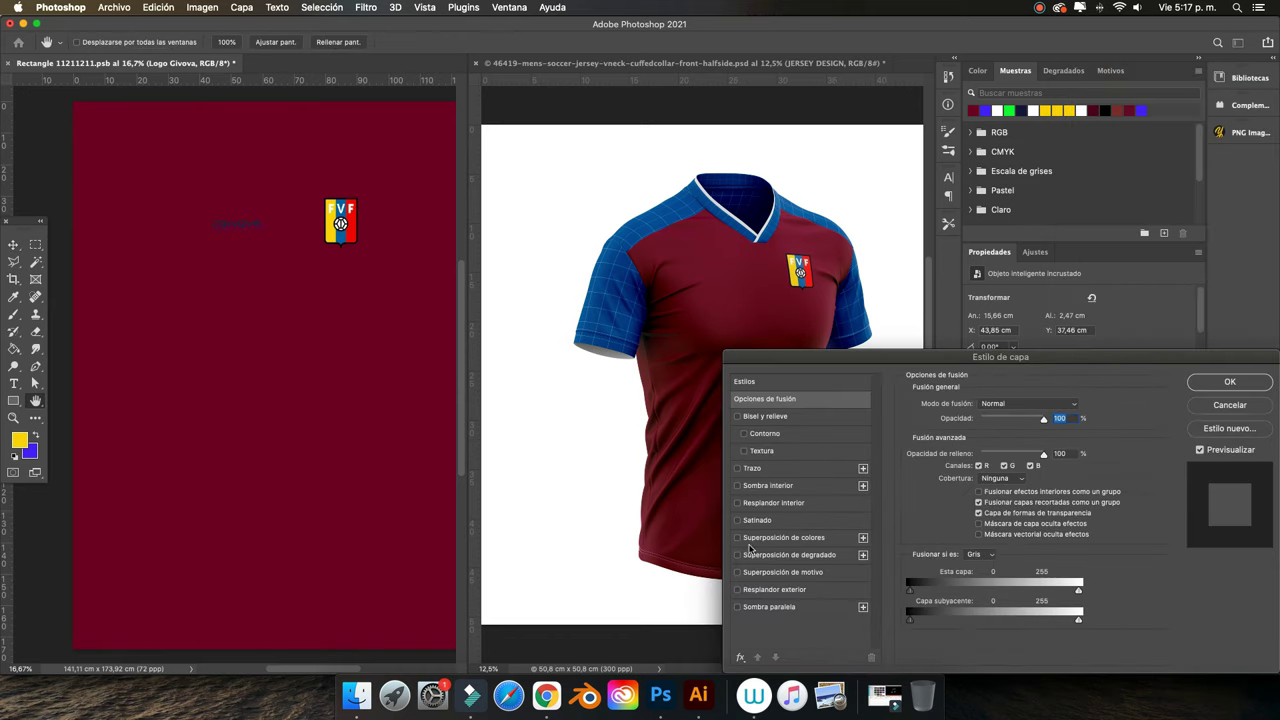
click(739, 540)
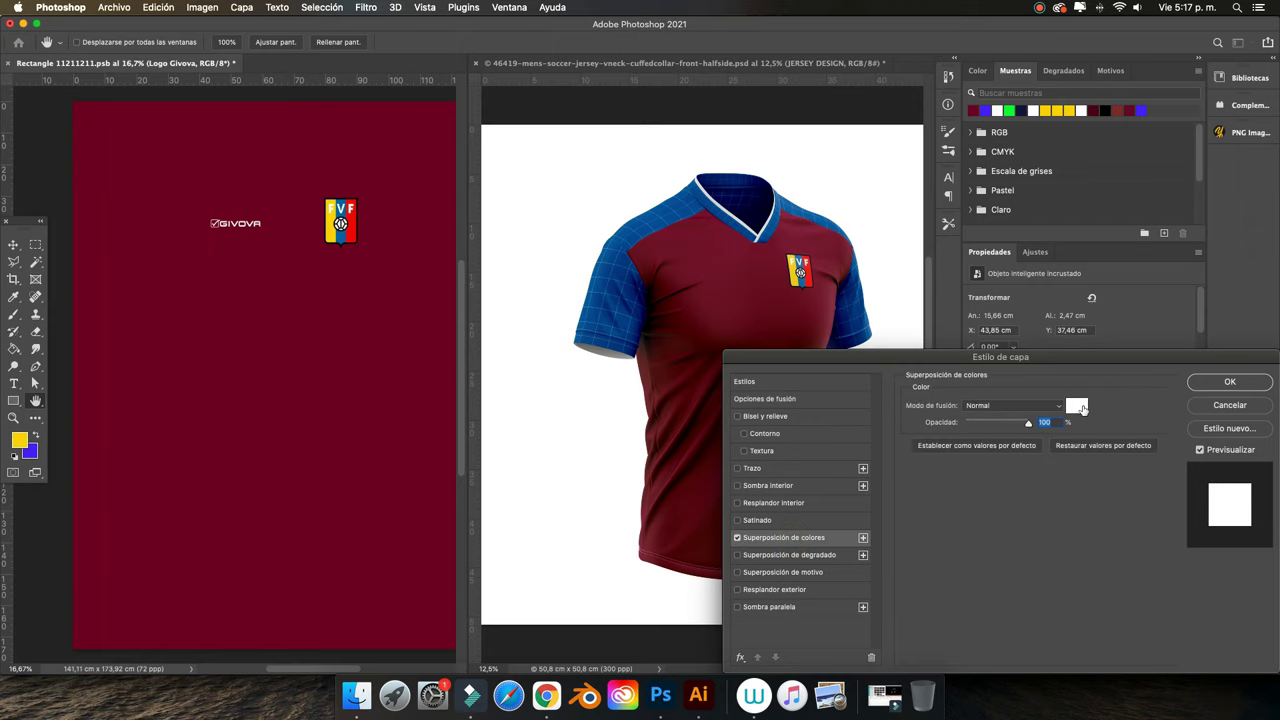
click(1079, 409)
click(1069, 388)
click(1230, 383)
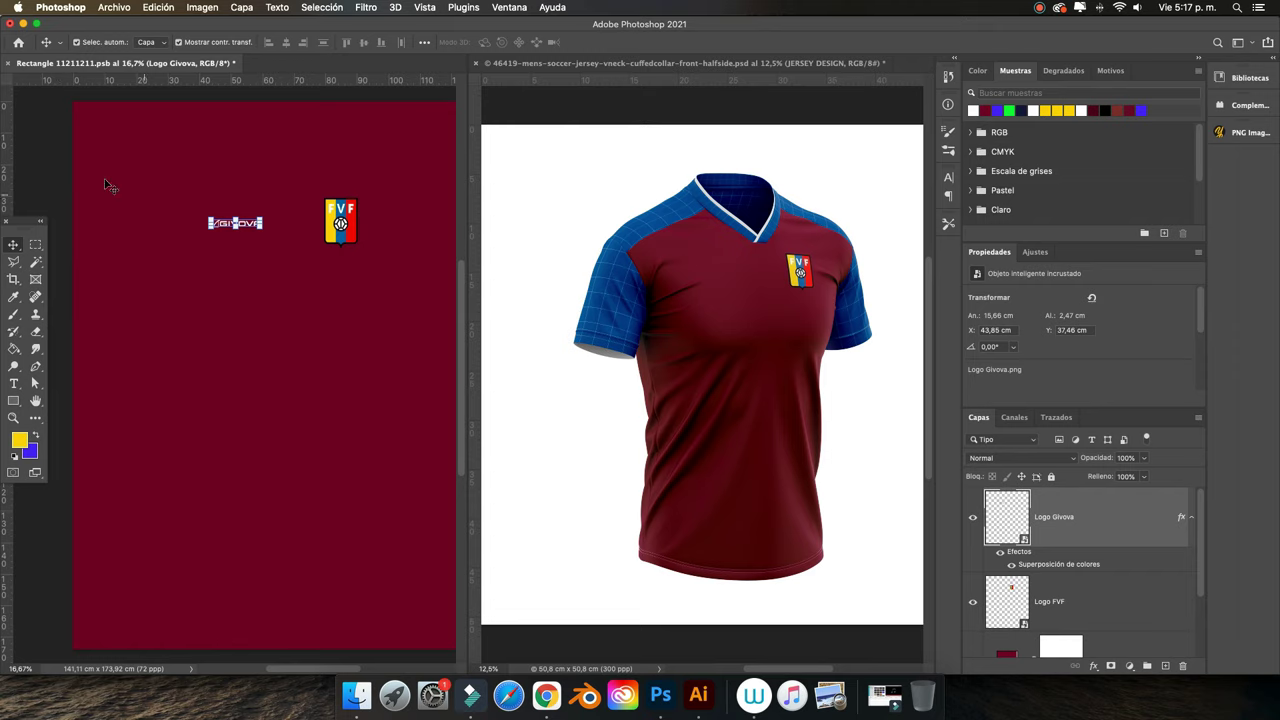
click(37, 152)
Save the design, shift the Givova logo left, and save again
click(113, 7)
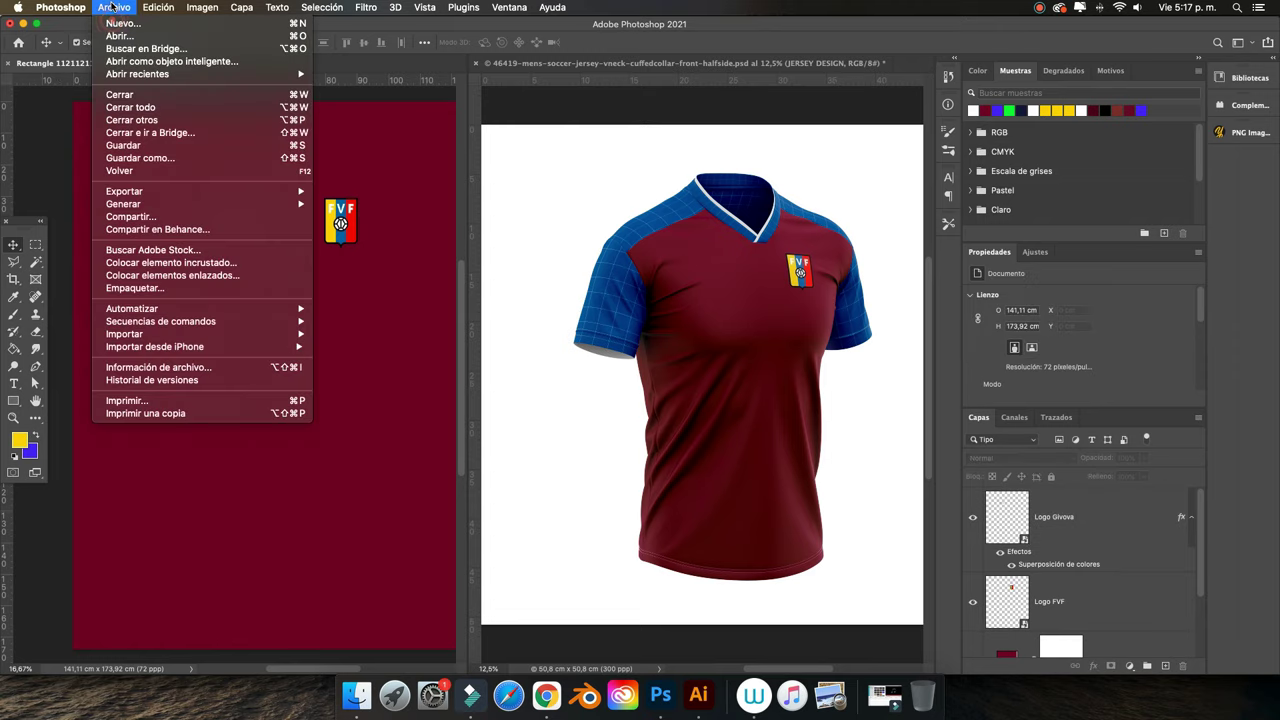
click(113, 7)
key(ctrl+s)
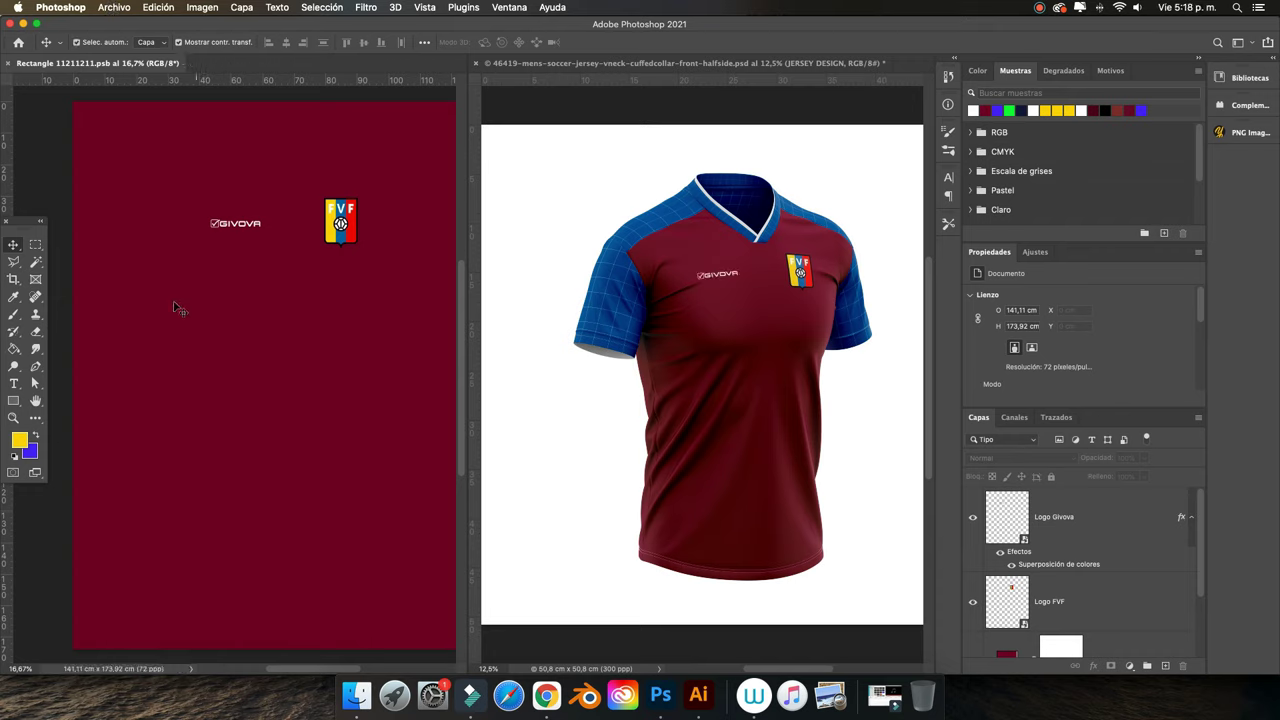
drag(255, 223, 240, 225)
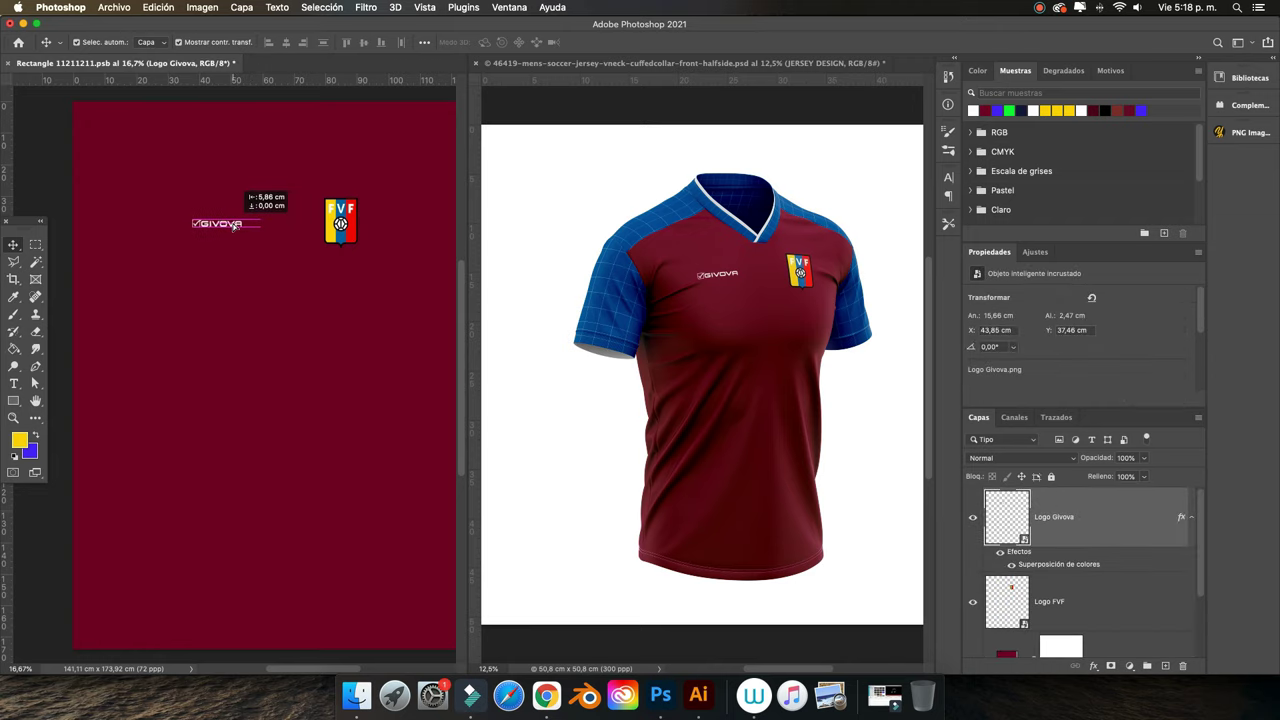
drag(240, 225, 228, 225)
click(52, 150)
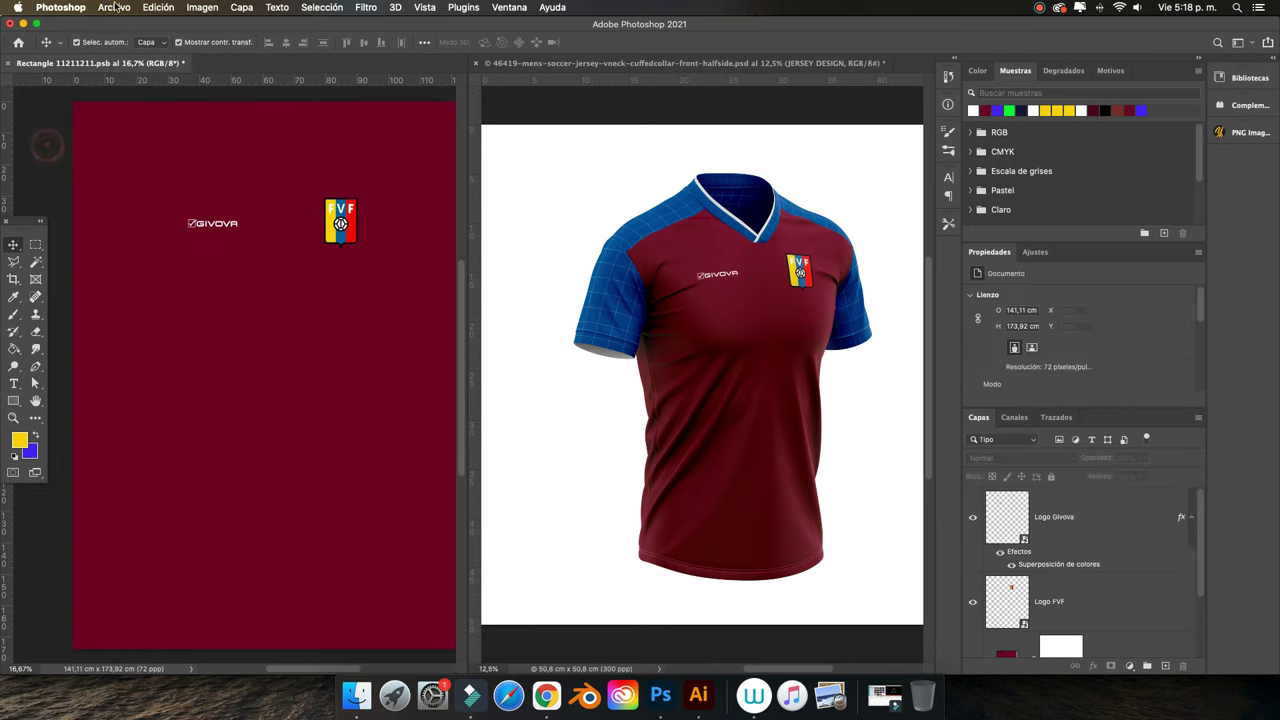
click(114, 7)
click(138, 147)
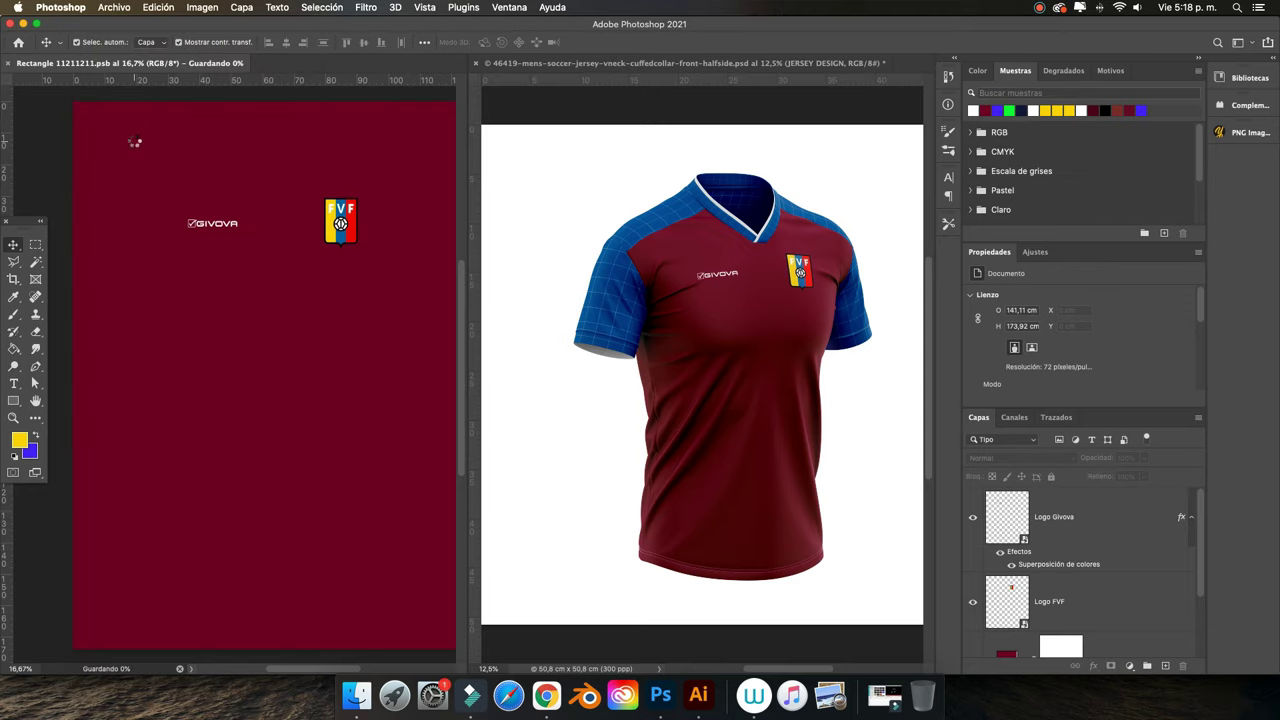
Scale the Givova logo to about 111% and nudge it up, saving after each change
click(211, 224)
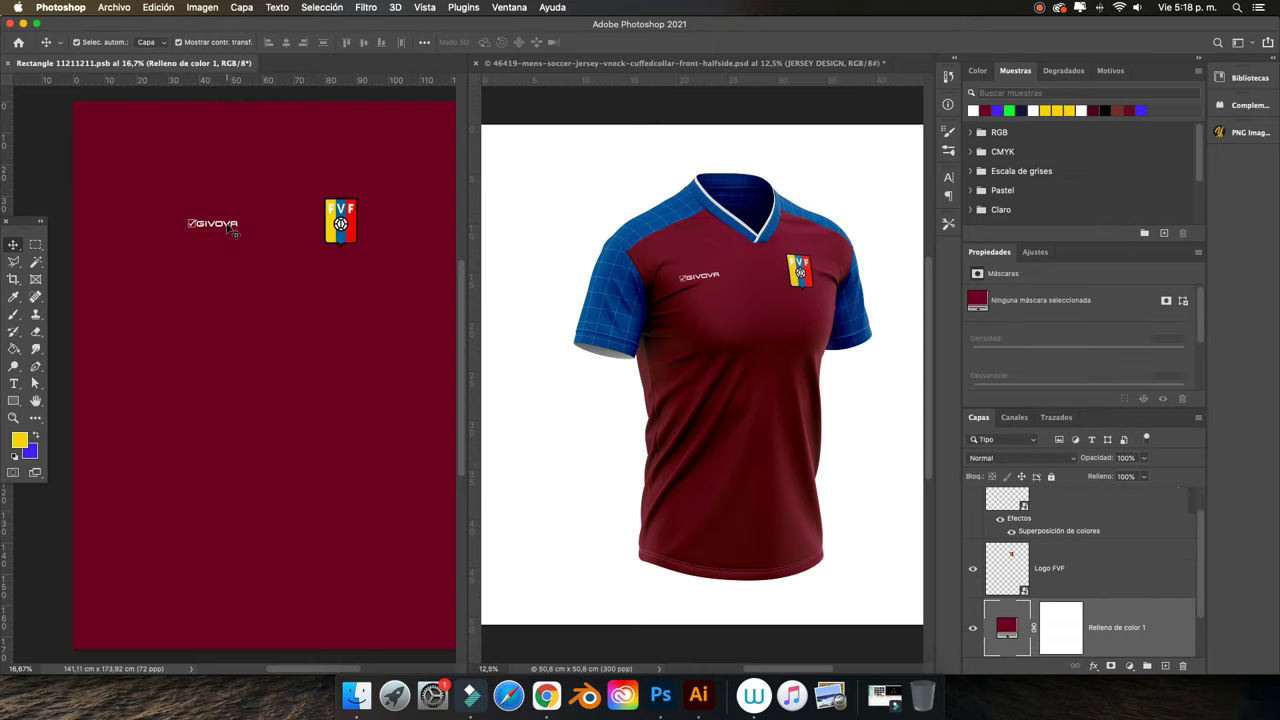
click(231, 228)
key(ctrl+t)
drag(239, 216, 243, 214)
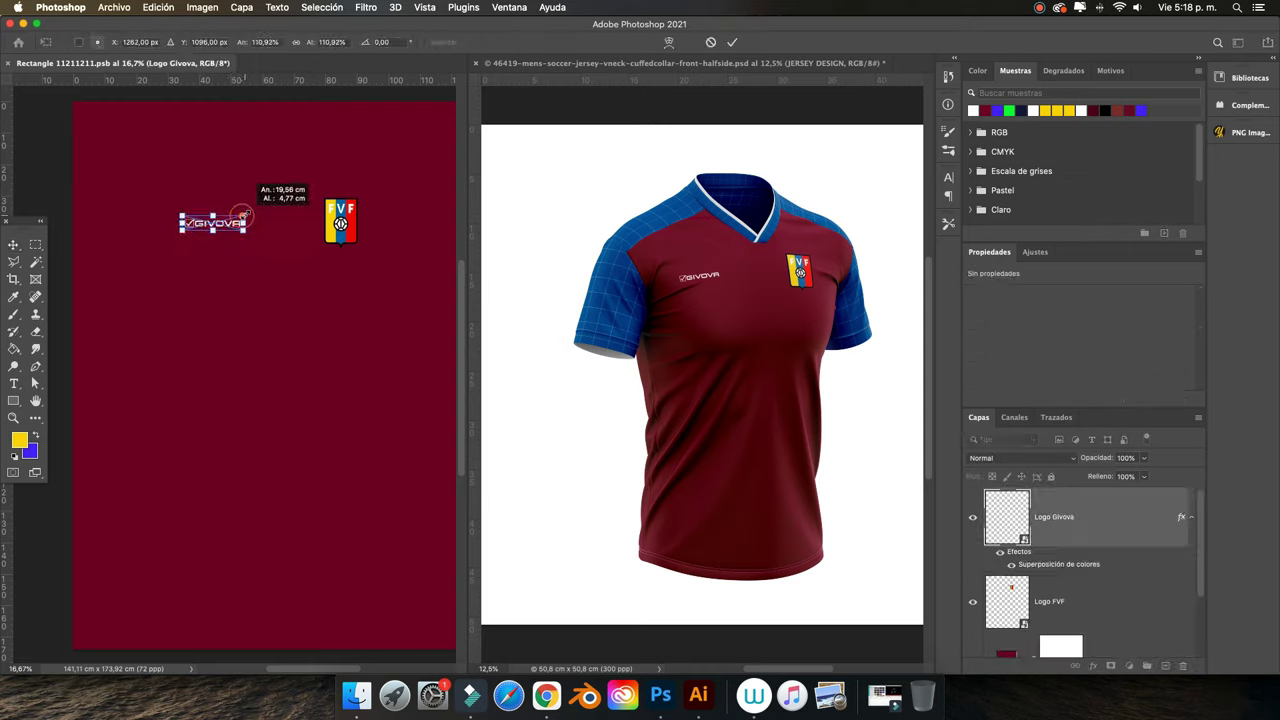
click(732, 42)
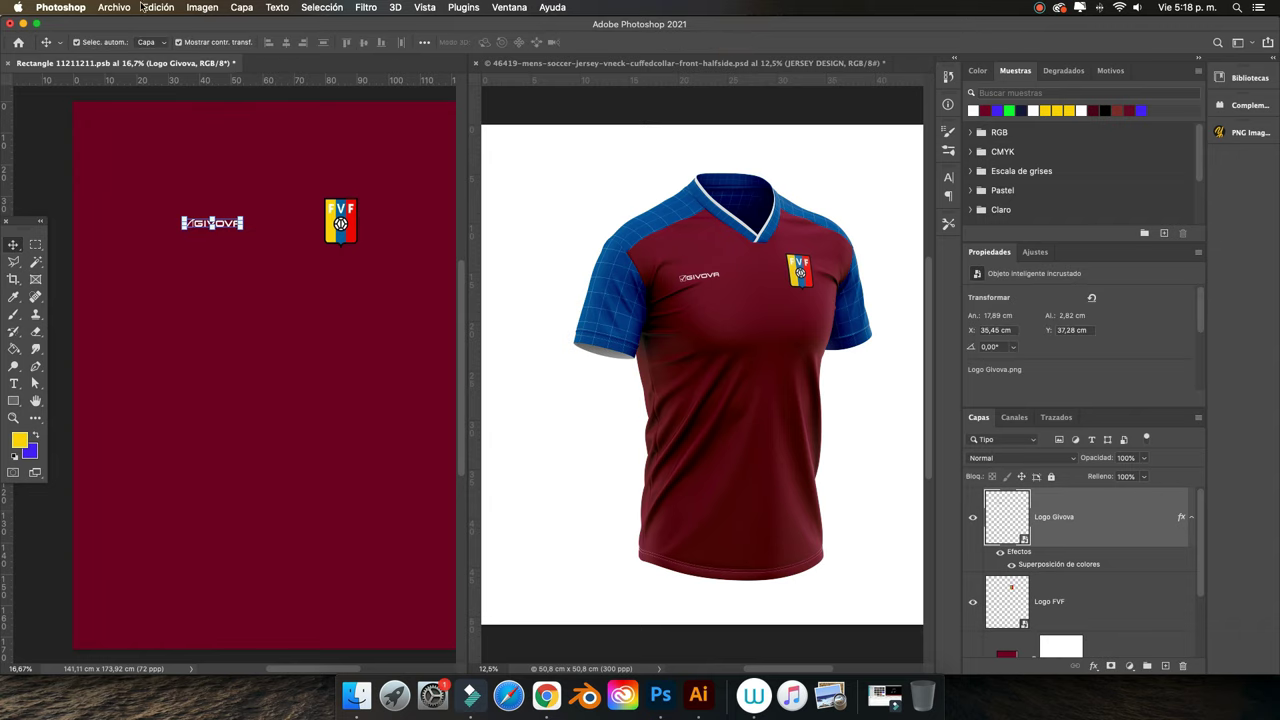
key(ctrl+s)
key(shift+Up)
key(Up)
key(Up)
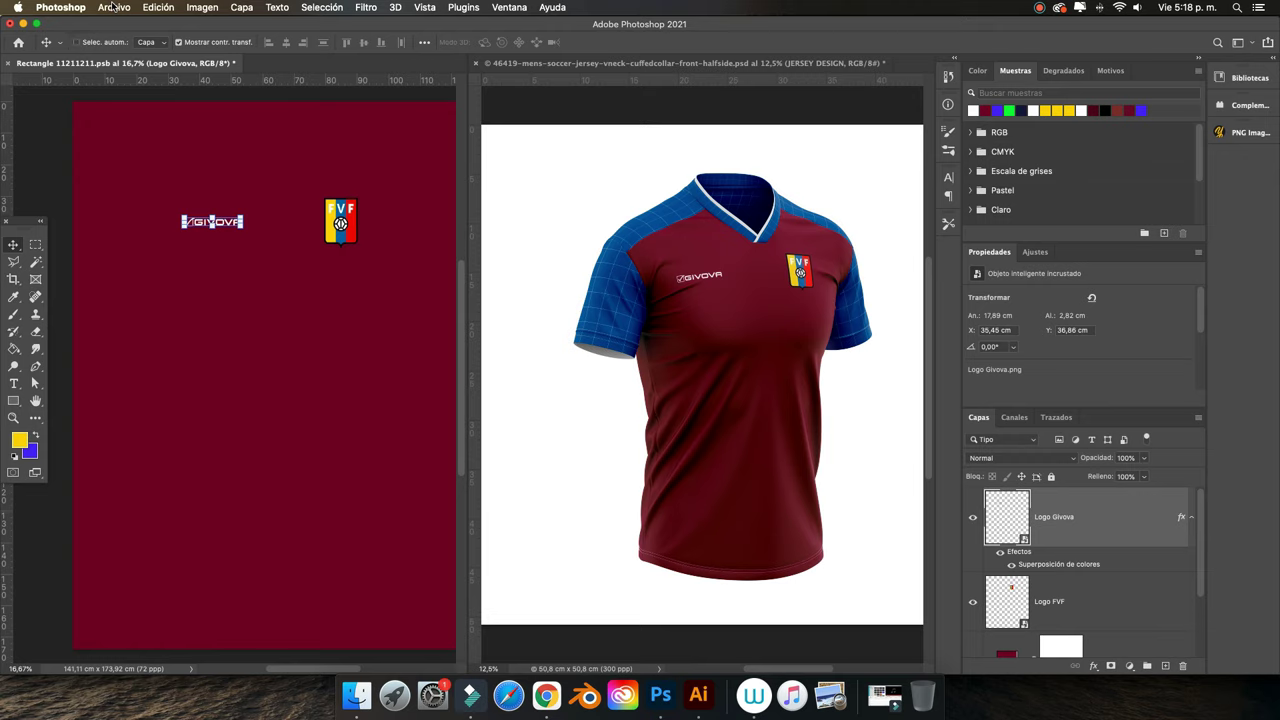
key(super+s)
Select the whole halftone dot group in Illustrator at 100% zoom, then return to Photoshop
click(698, 694)
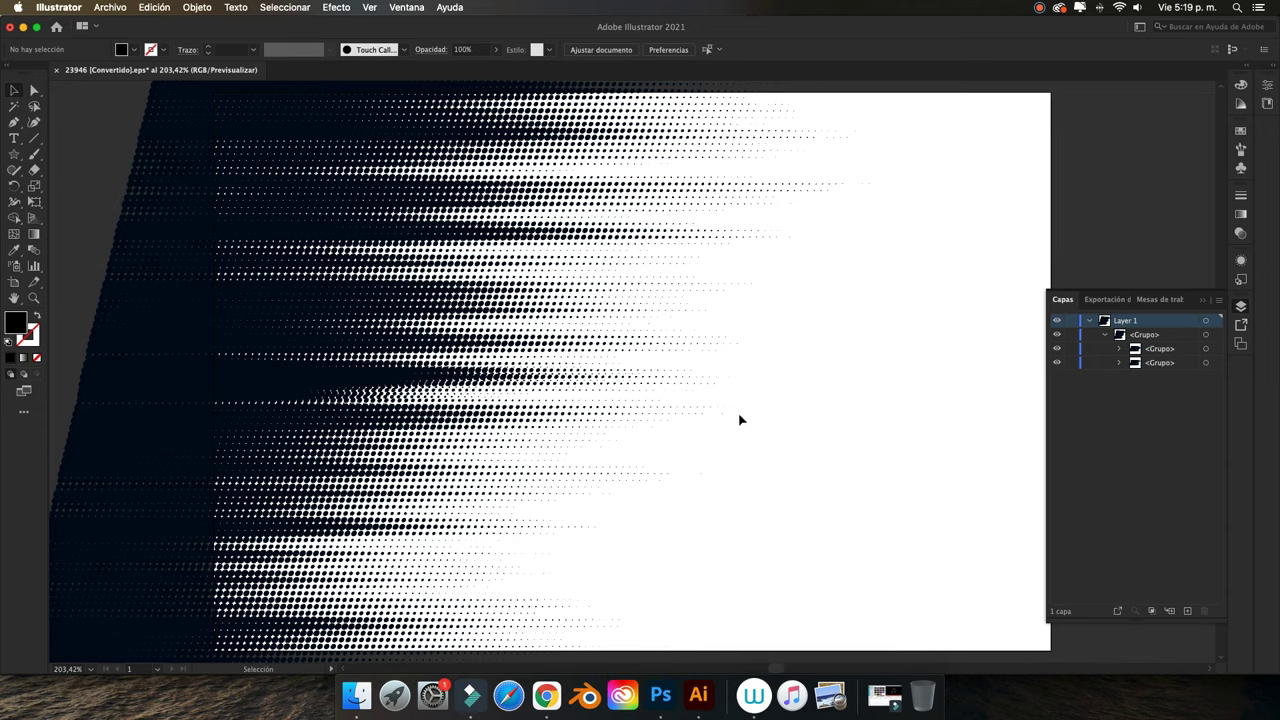
key(super+1)
click(537, 377)
click(537, 377)
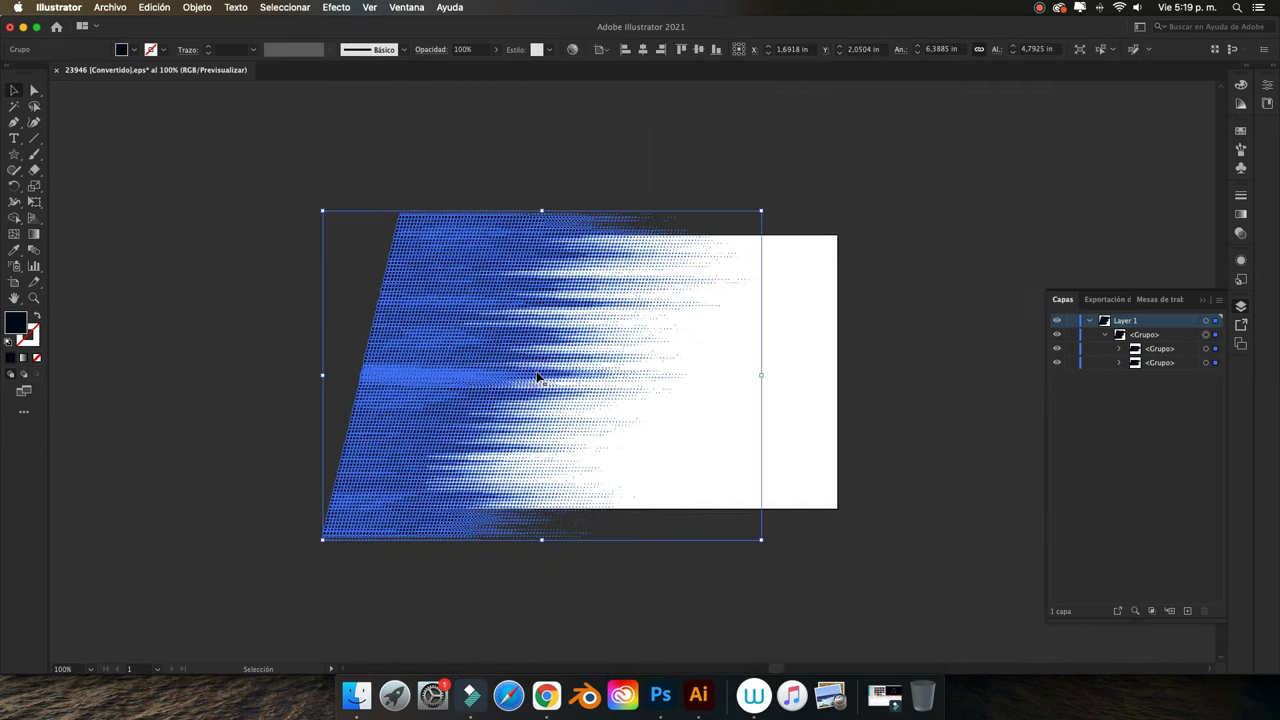
click(604, 158)
click(496, 241)
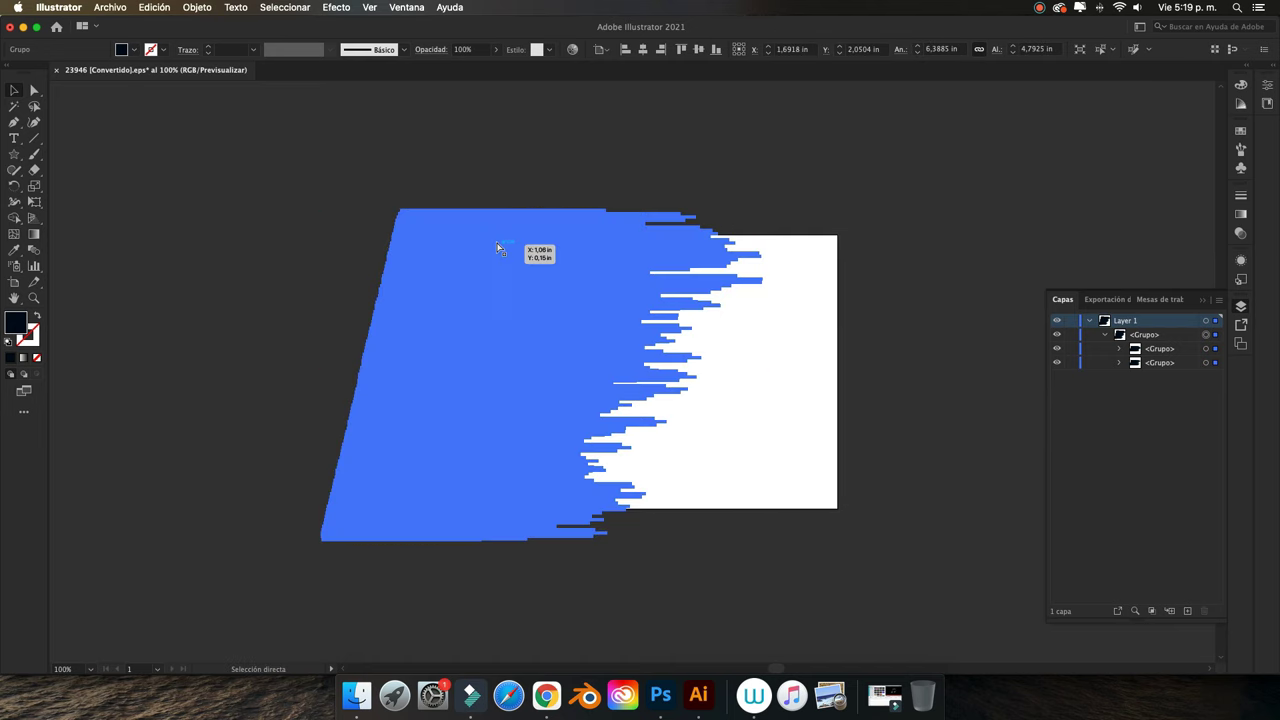
click(660, 694)
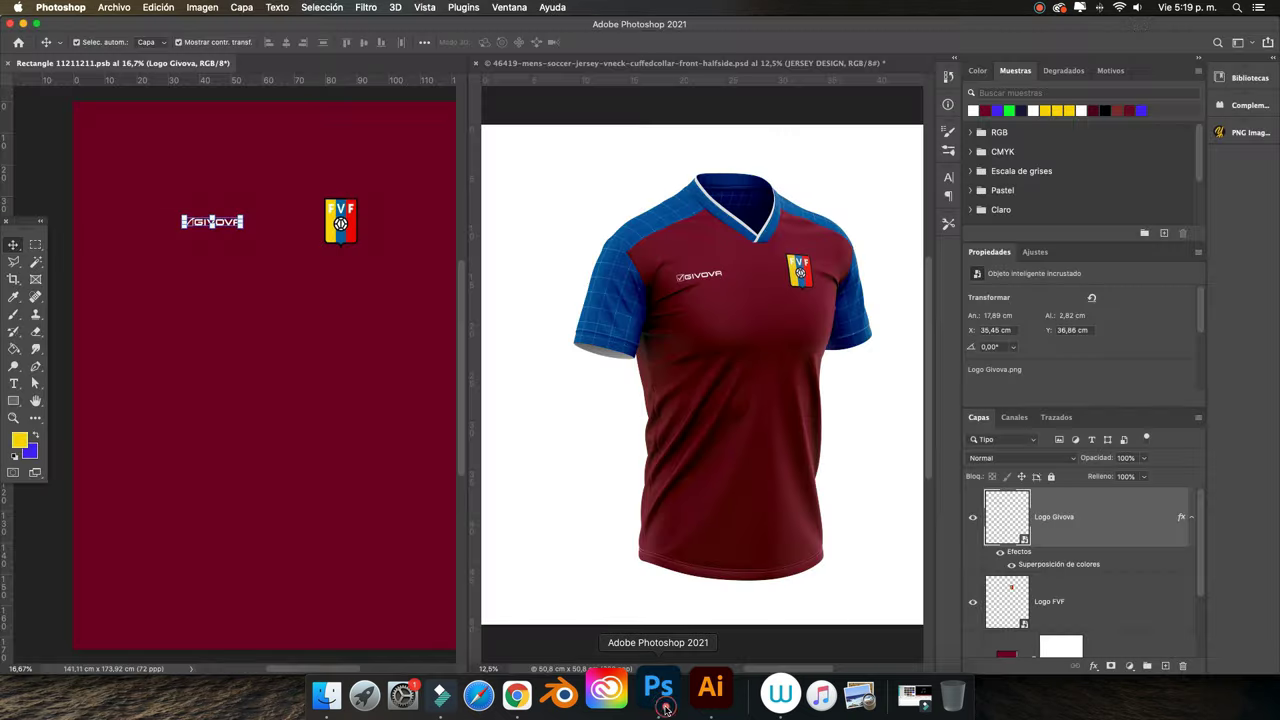
scroll(1061, 554, down, 2)
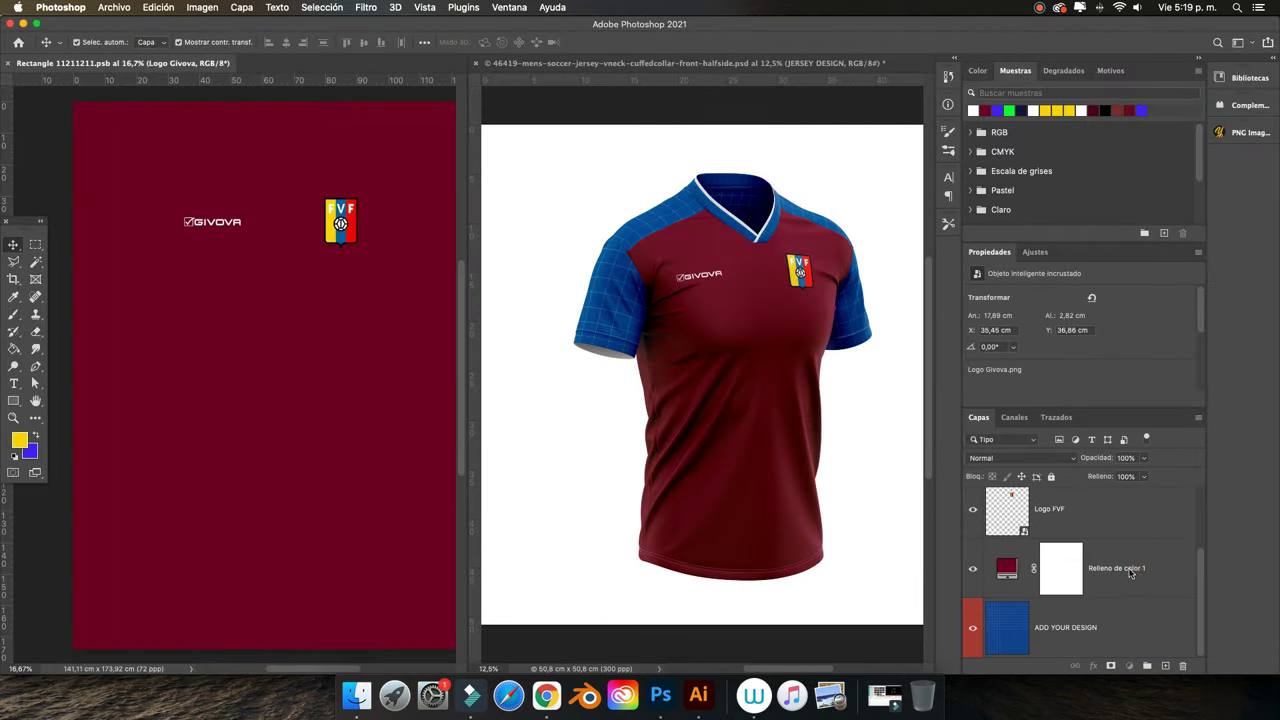
Paste the halftone artwork as a Smart Object, enlarge it, rotate -90° and position it over the lower canvas
click(1062, 558)
key(super+v)
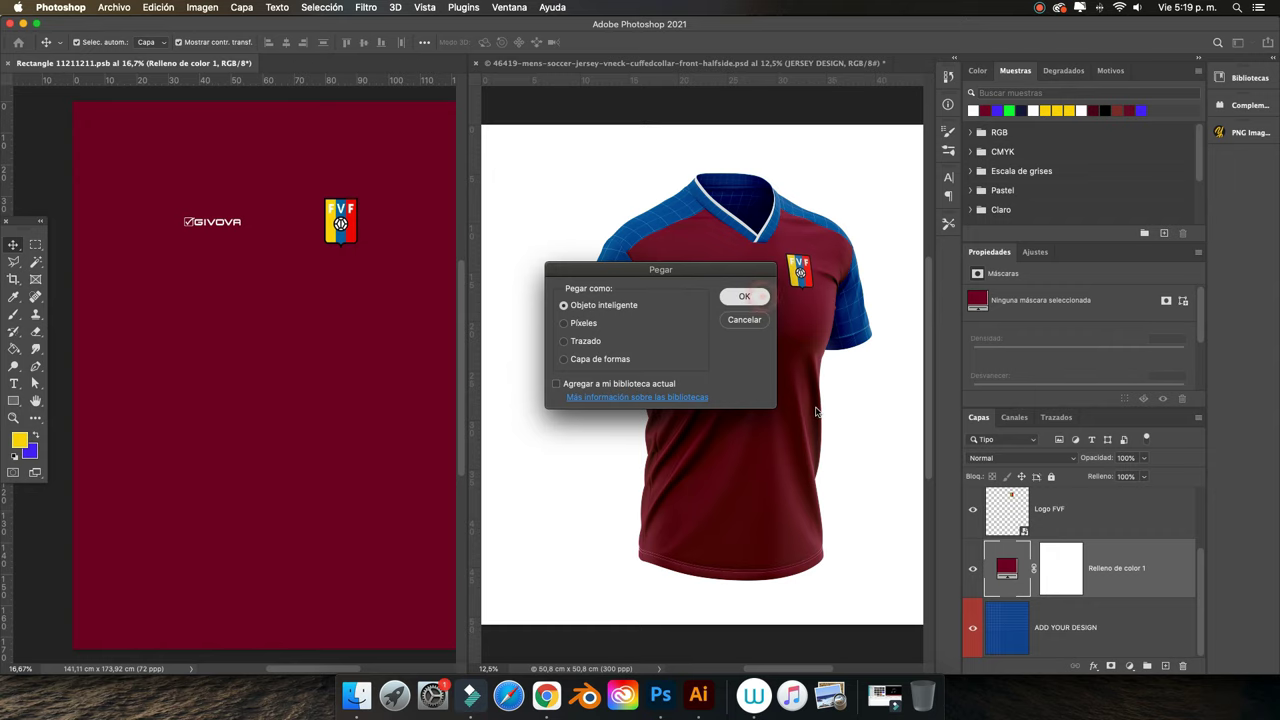
key(Return)
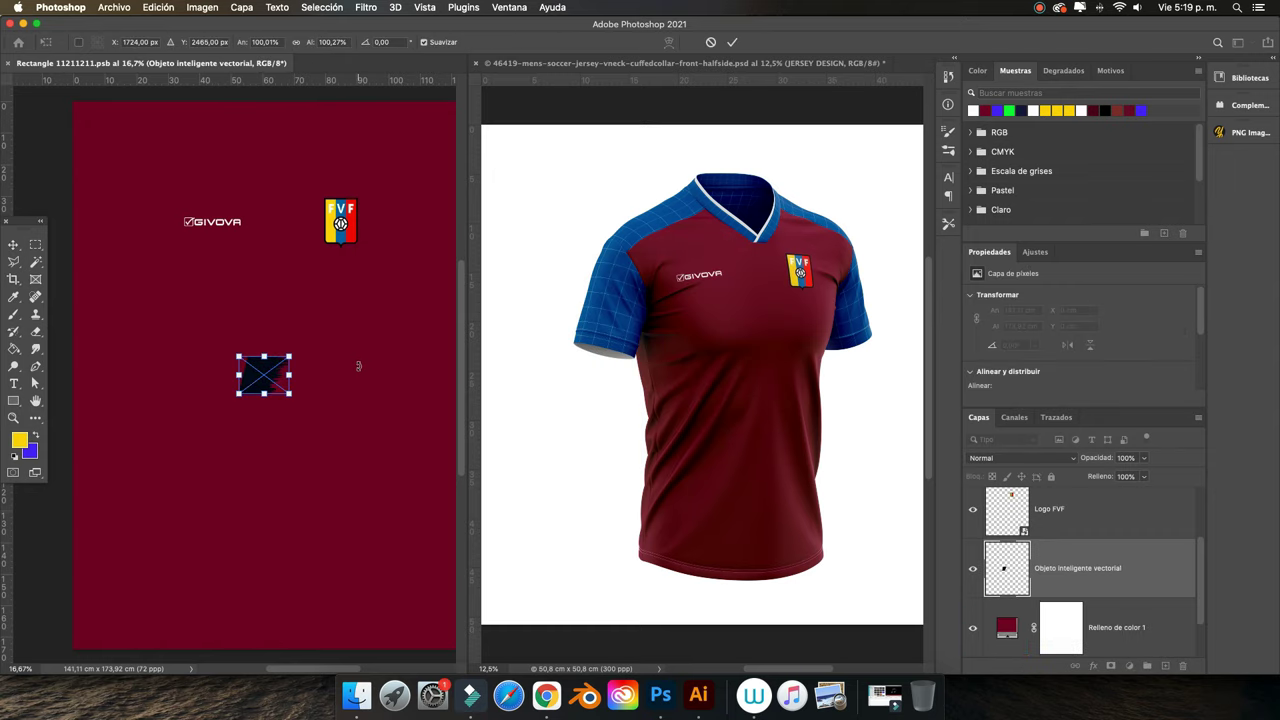
mouse_move(290, 355)
mouse_down()
mouse_move(426, 184)
mouse_move(430, 125)
mouse_up()
key(super+minus)
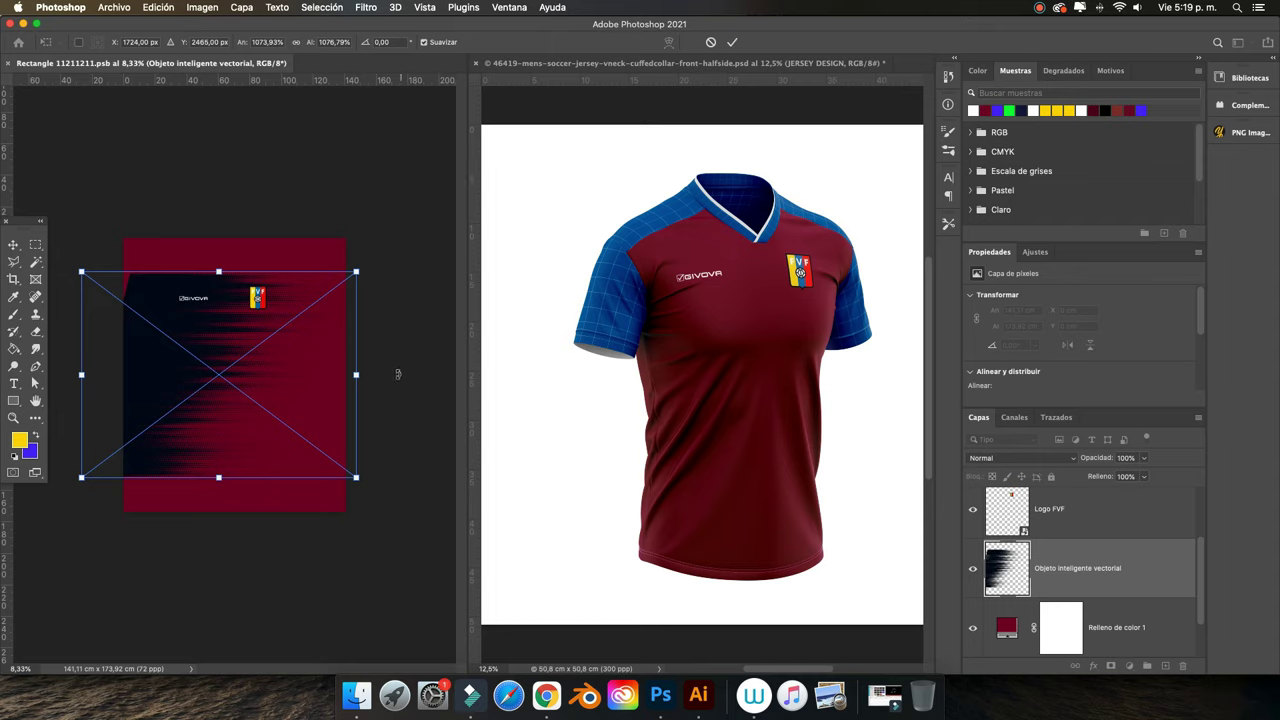
mouse_move(370, 486)
mouse_down()
mouse_move(353, 289)
mouse_move(316, 261)
mouse_up()
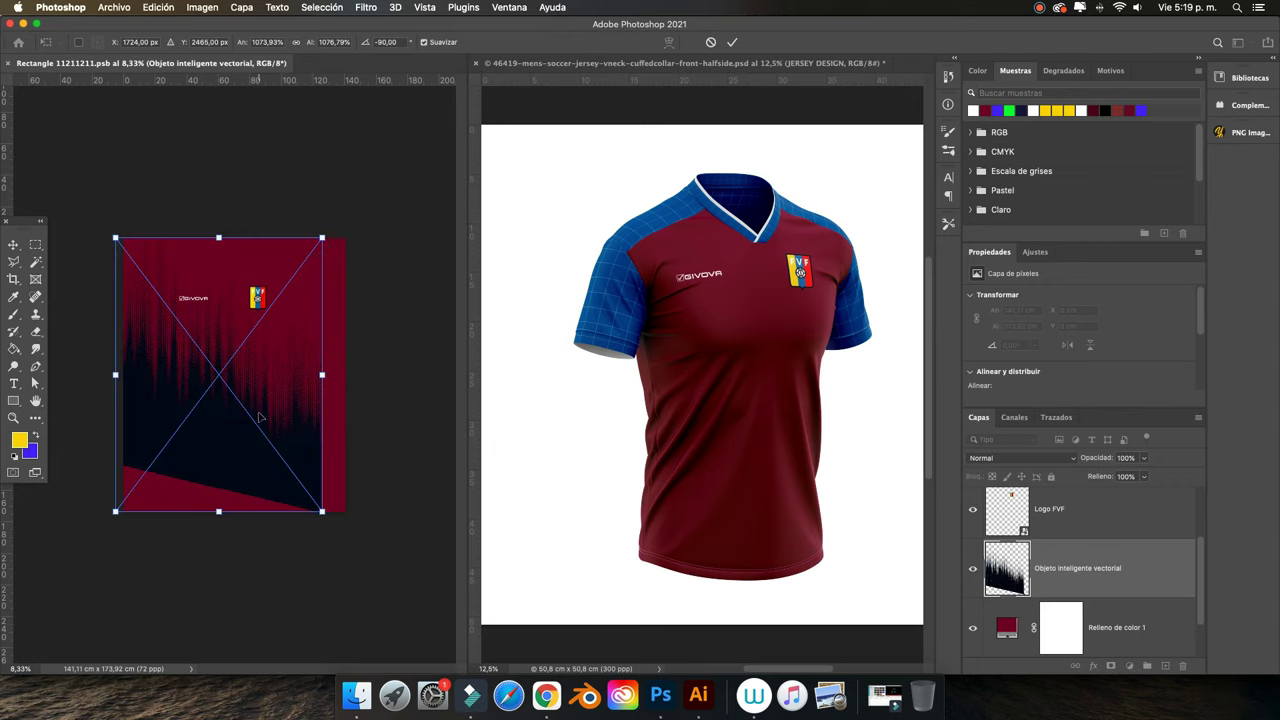
drag(260, 418, 267, 476)
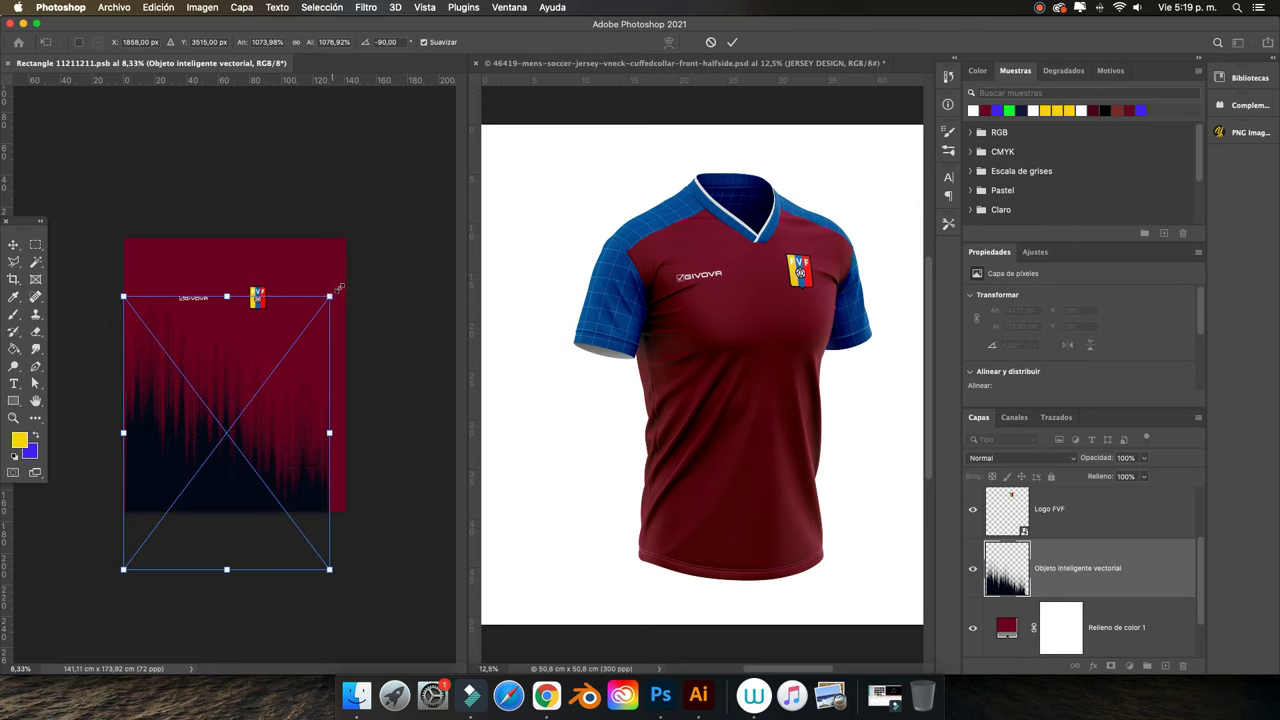
drag(340, 288, 364, 255)
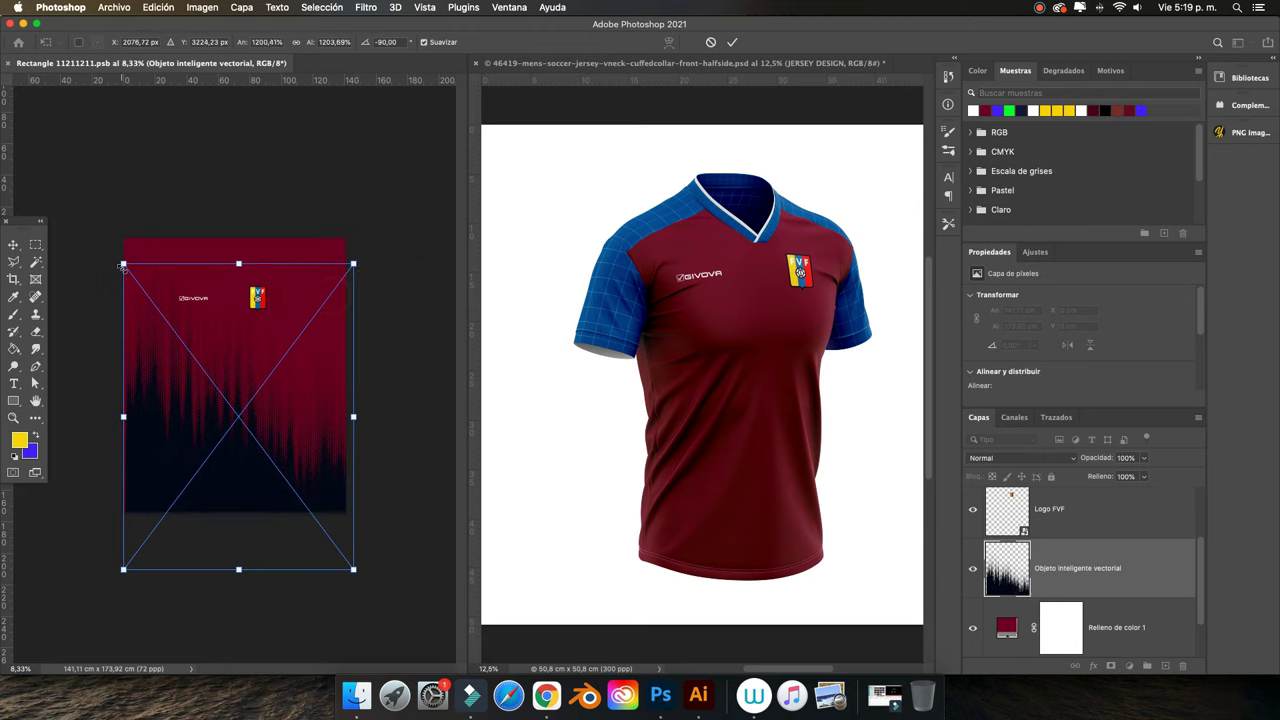
drag(123, 569, 116, 579)
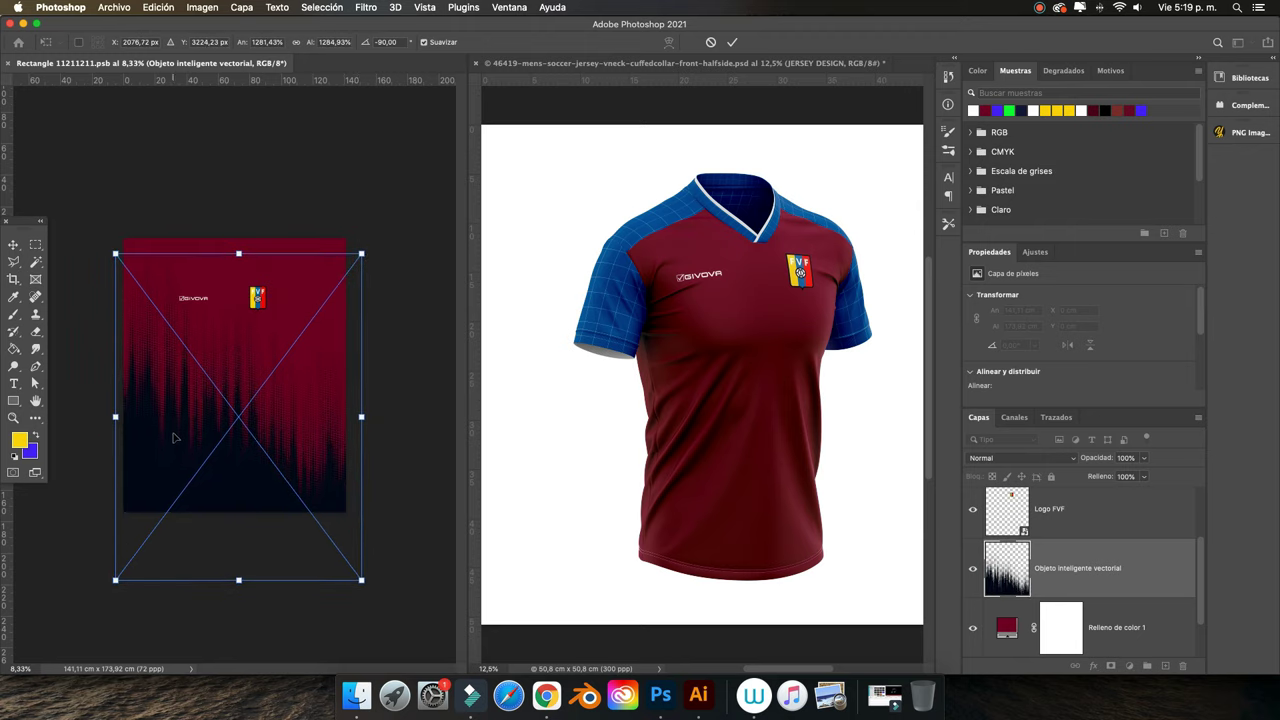
drag(173, 437, 167, 463)
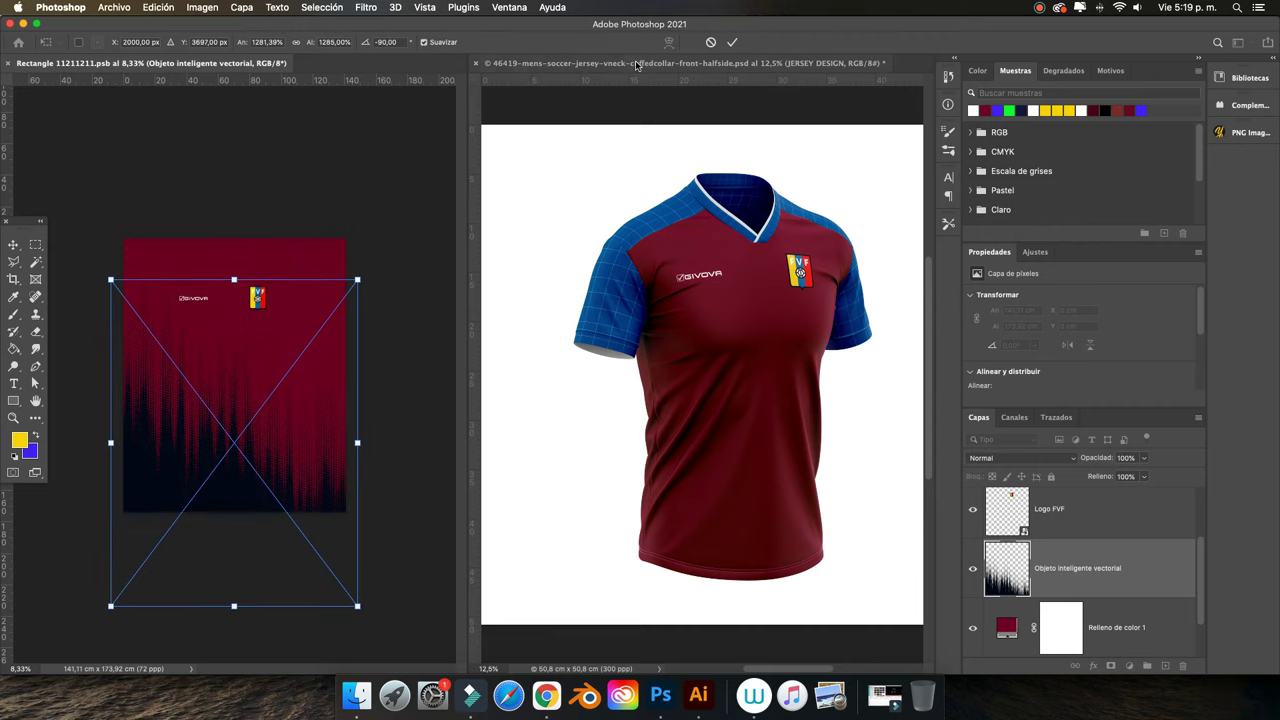
Commit the pattern's transform and rename its layer Patrón
click(732, 42)
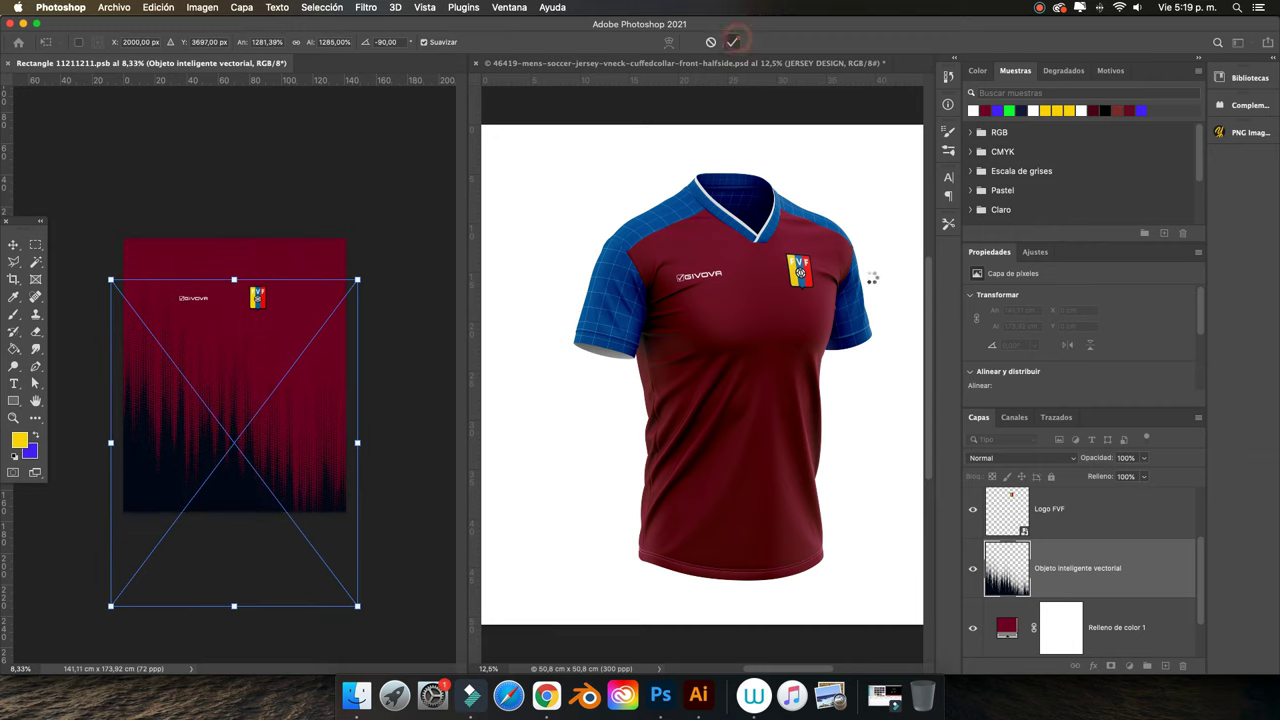
double_click(1062, 568)
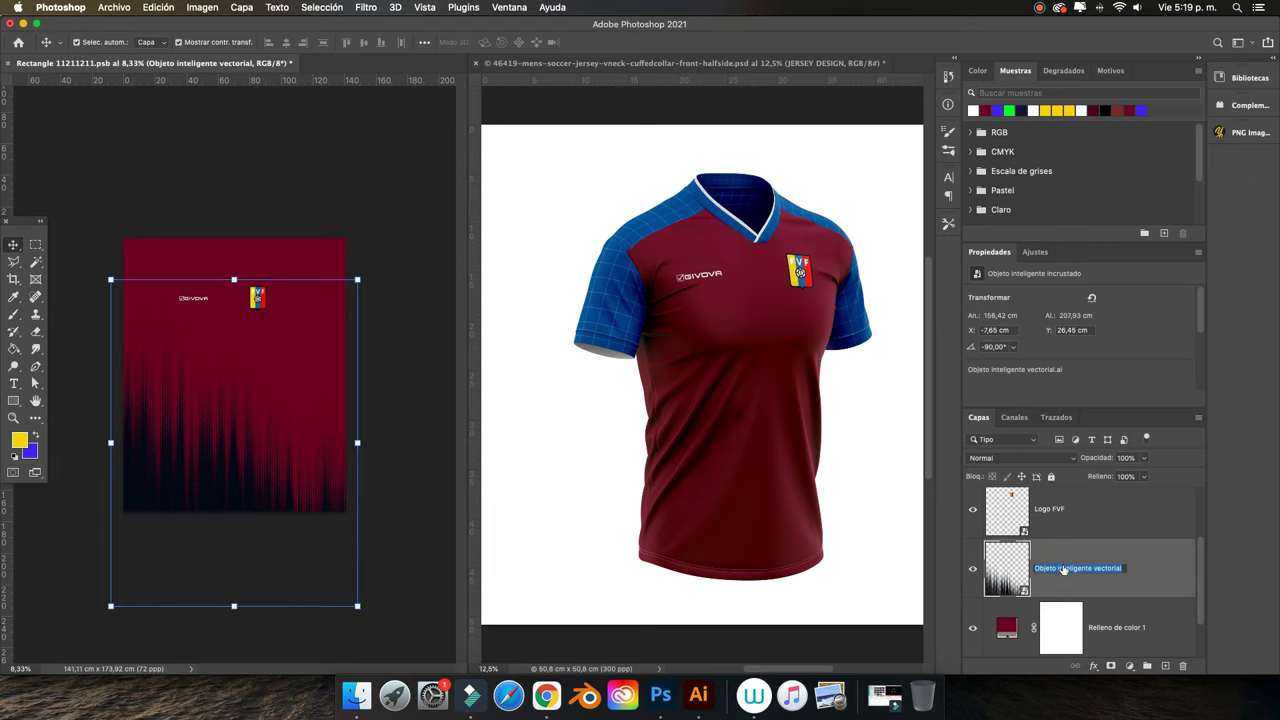
text(Patró)
key(Return)
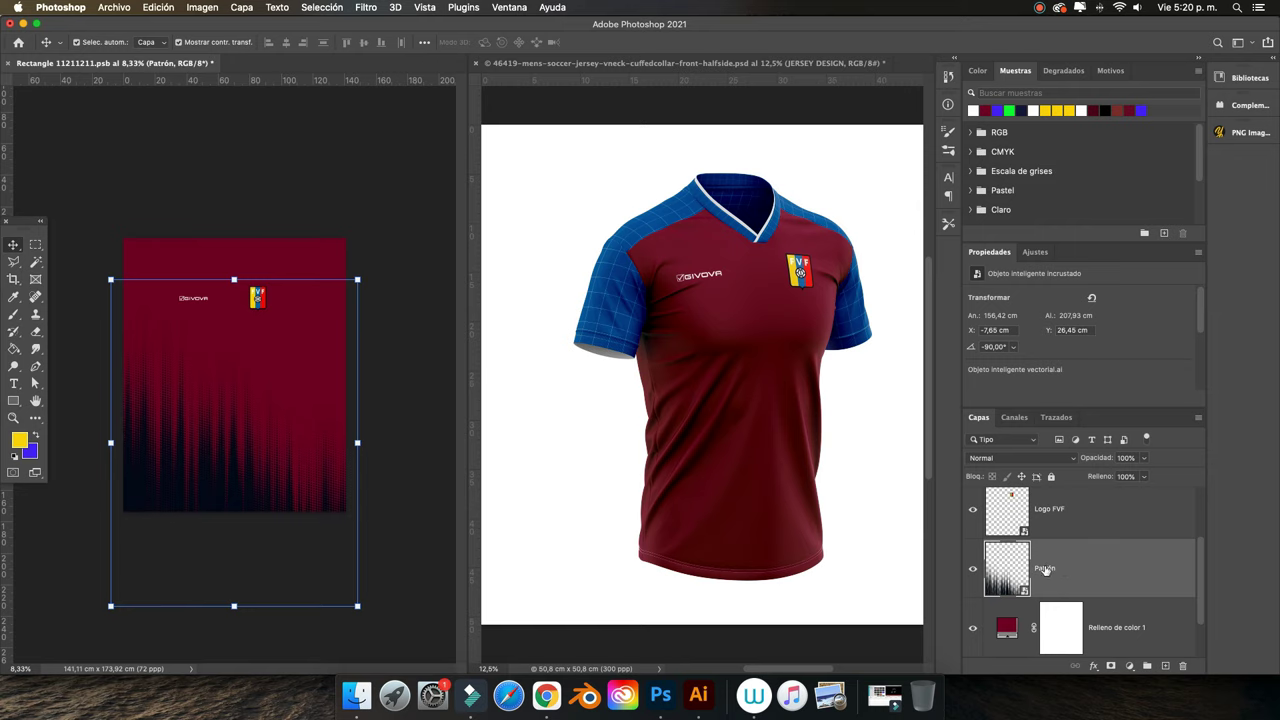
right_click(1046, 567)
Tint the Patrón layer with a dark maroon #4e0018 Color Overlay
click(1099, 79)
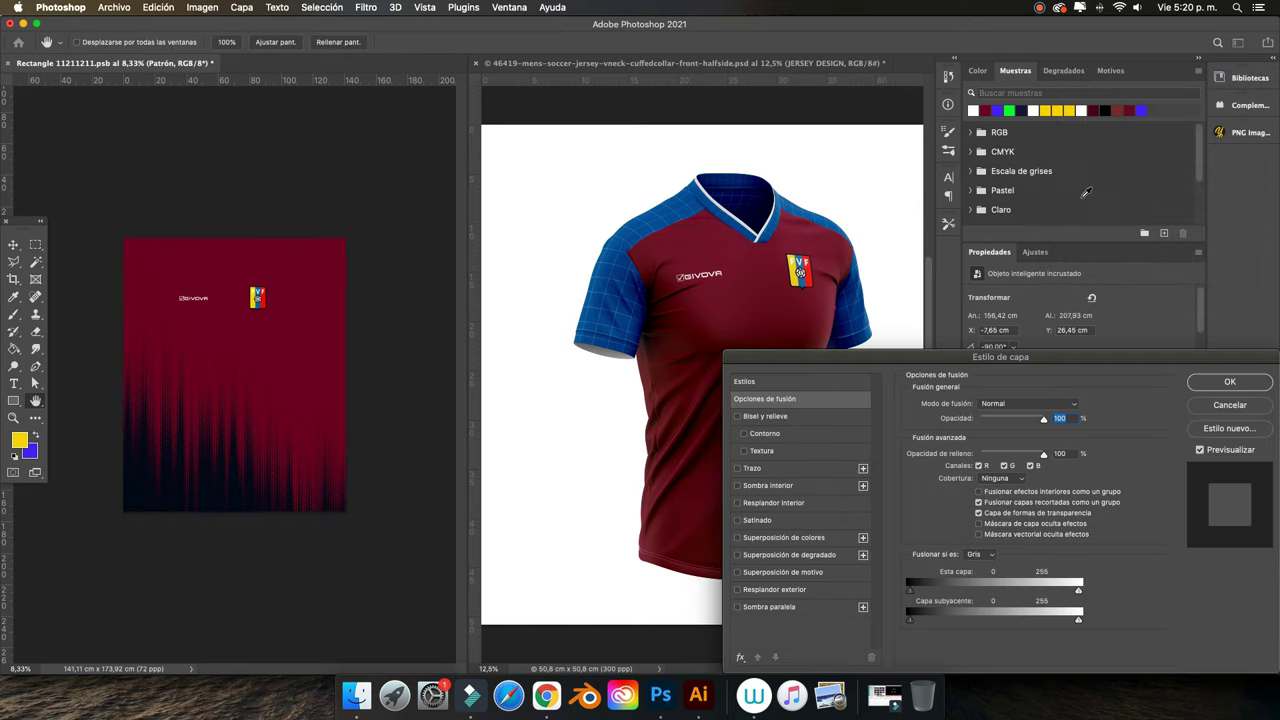
click(737, 538)
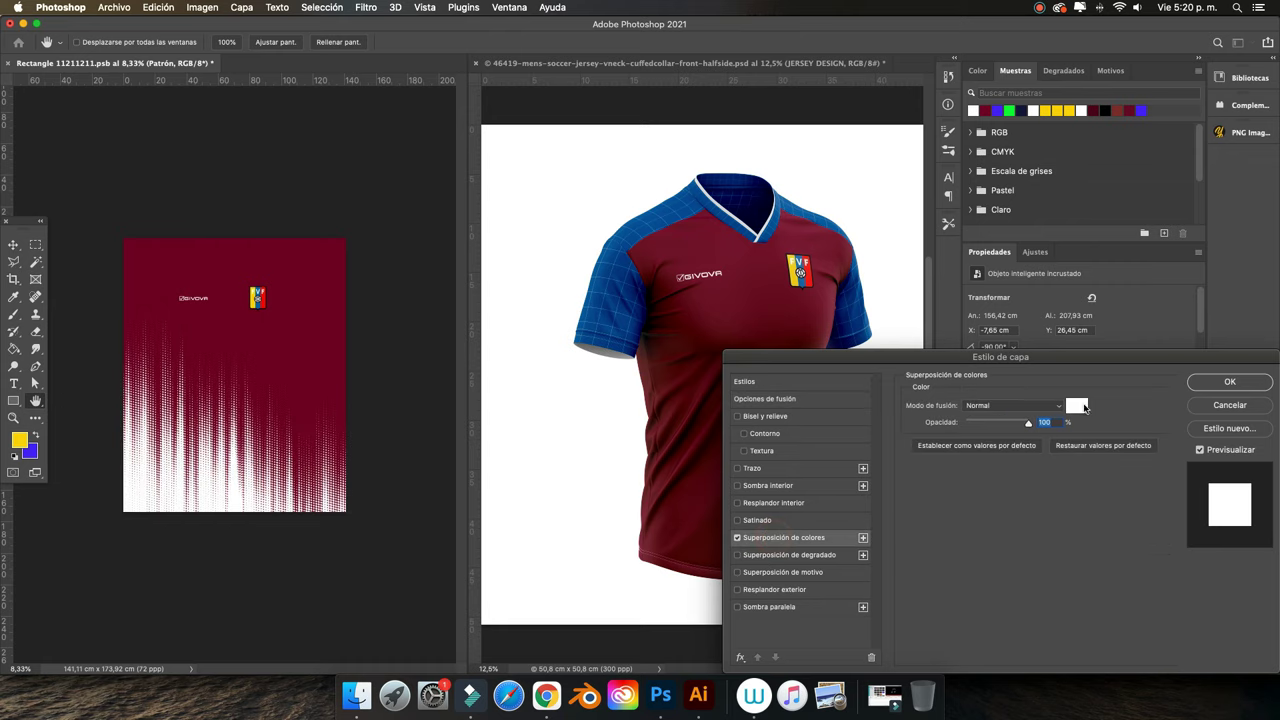
click(1077, 406)
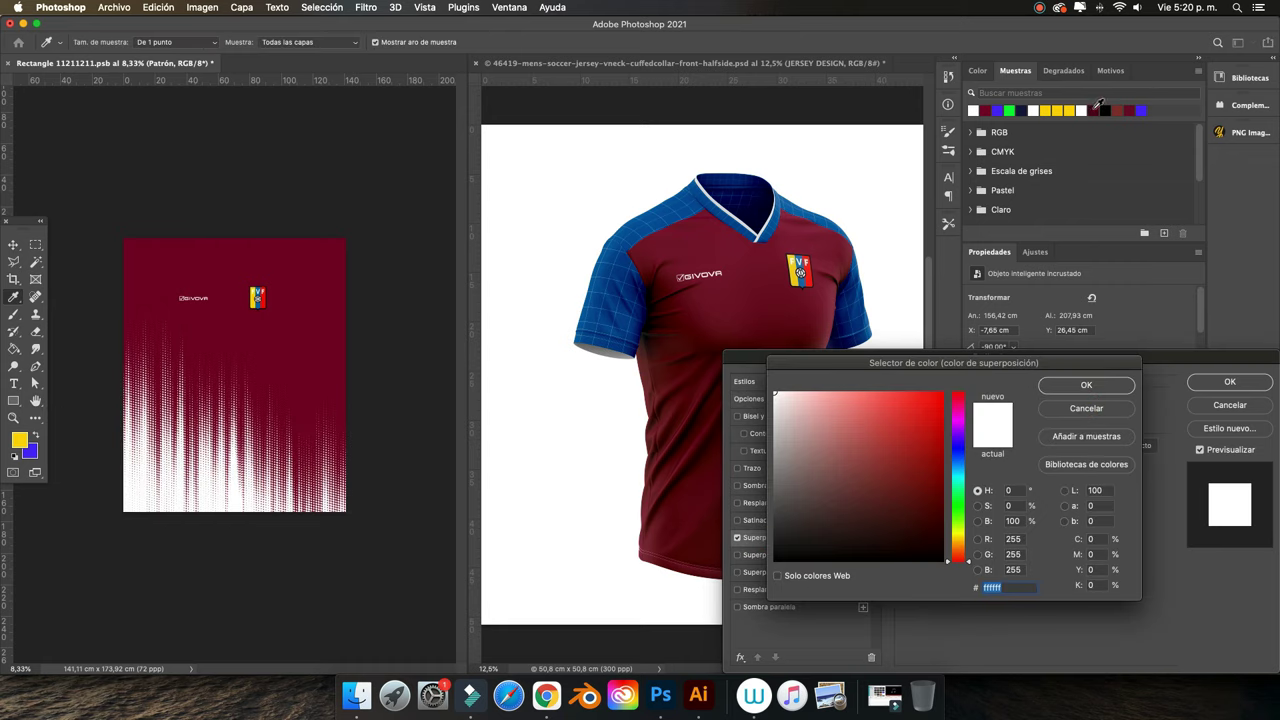
click(1095, 109)
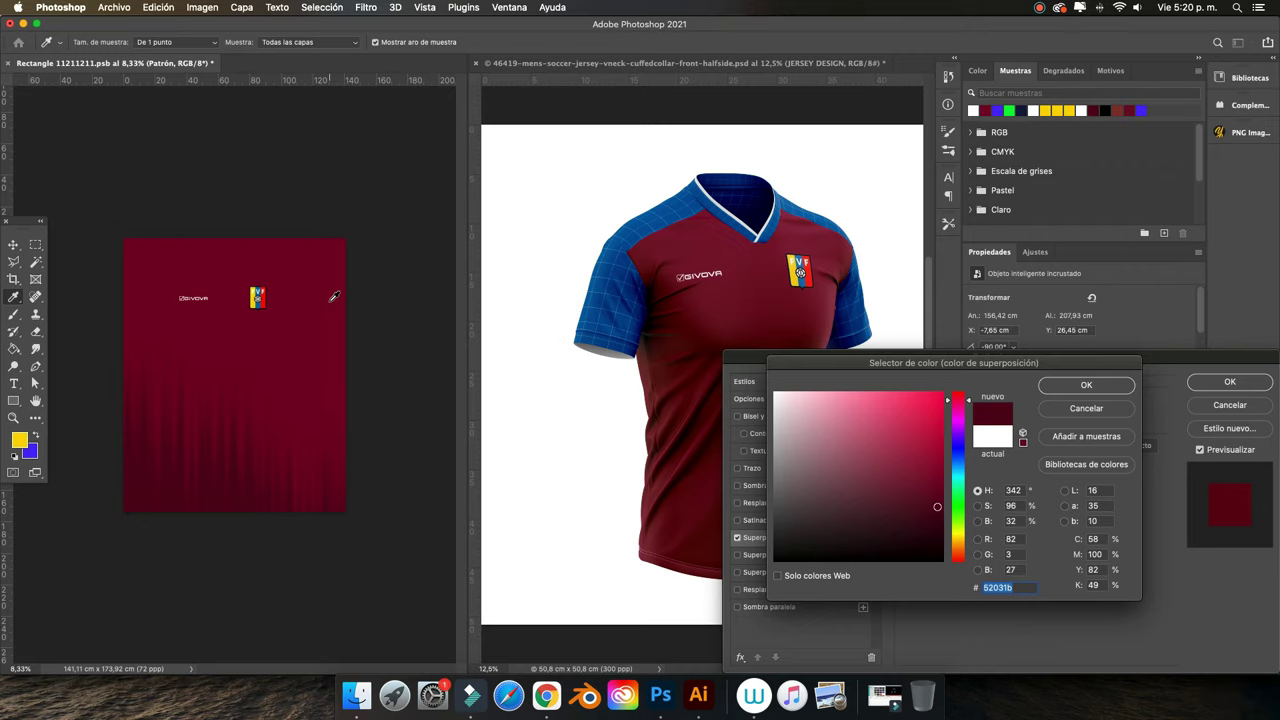
click(943, 508)
click(1086, 385)
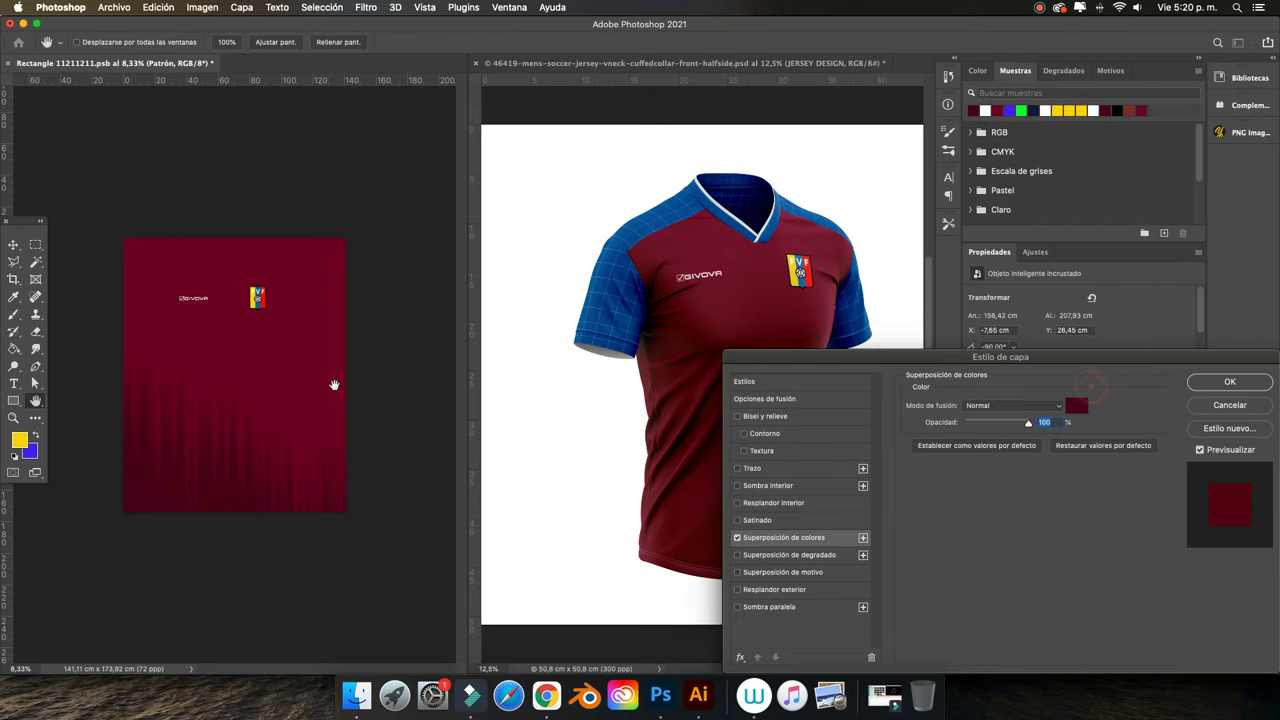
drag(1013, 358, 822, 358)
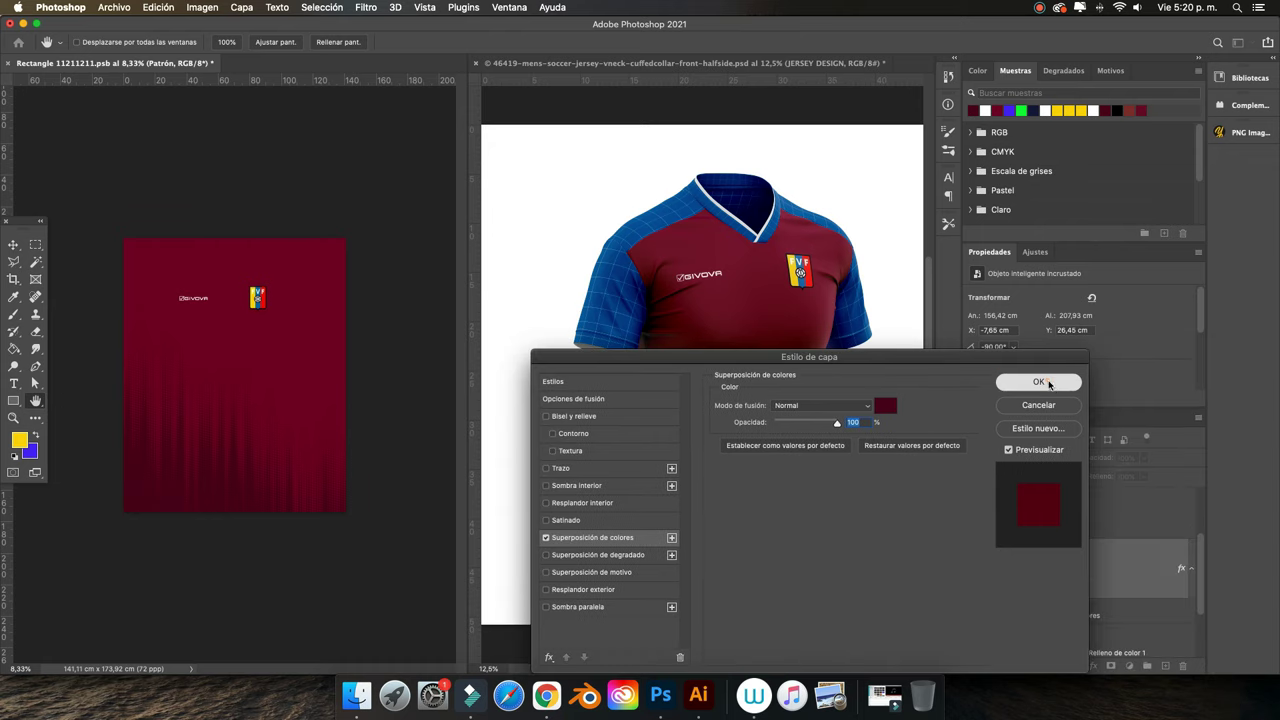
click(1040, 382)
Save and close the pattern design .psb document
click(116, 8)
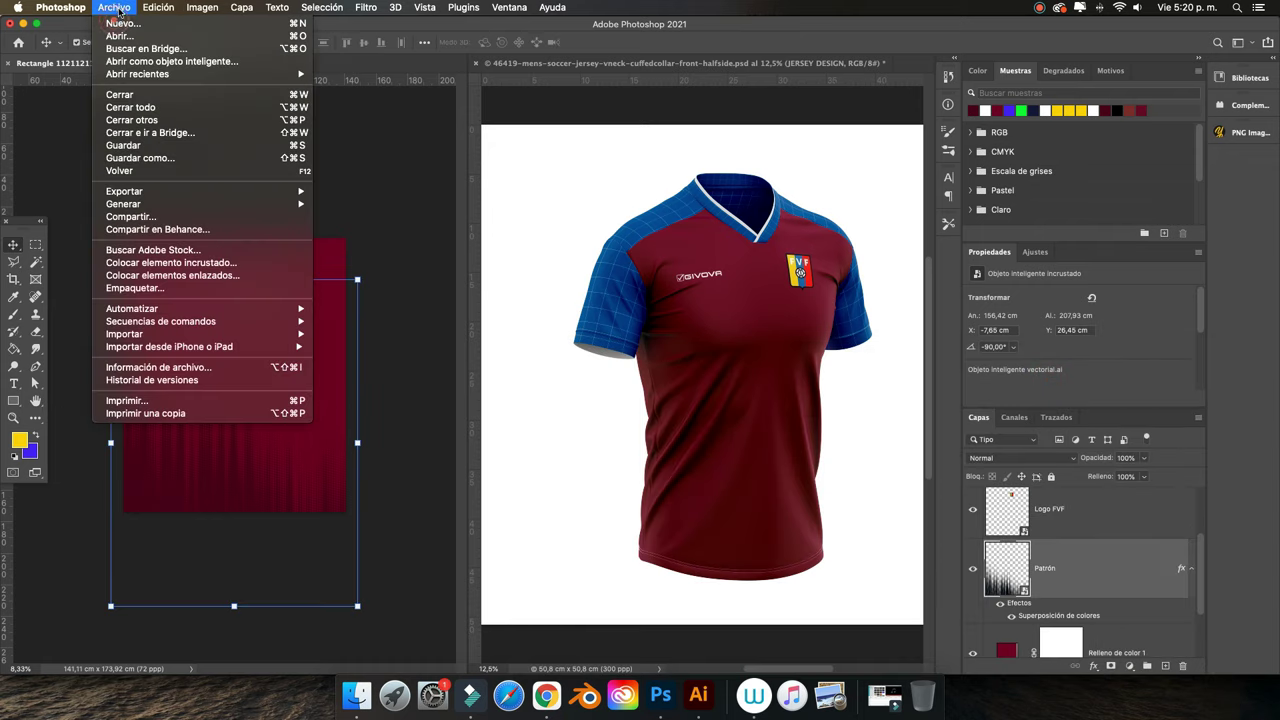
click(137, 146)
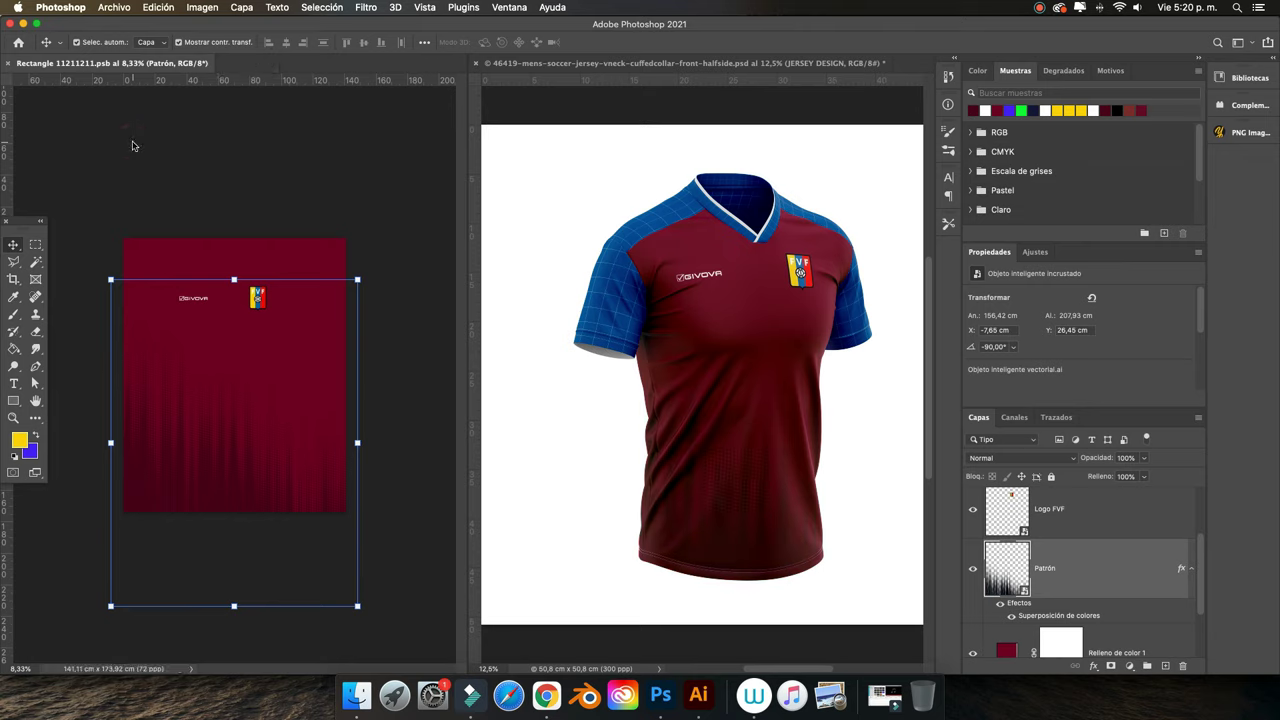
click(321, 191)
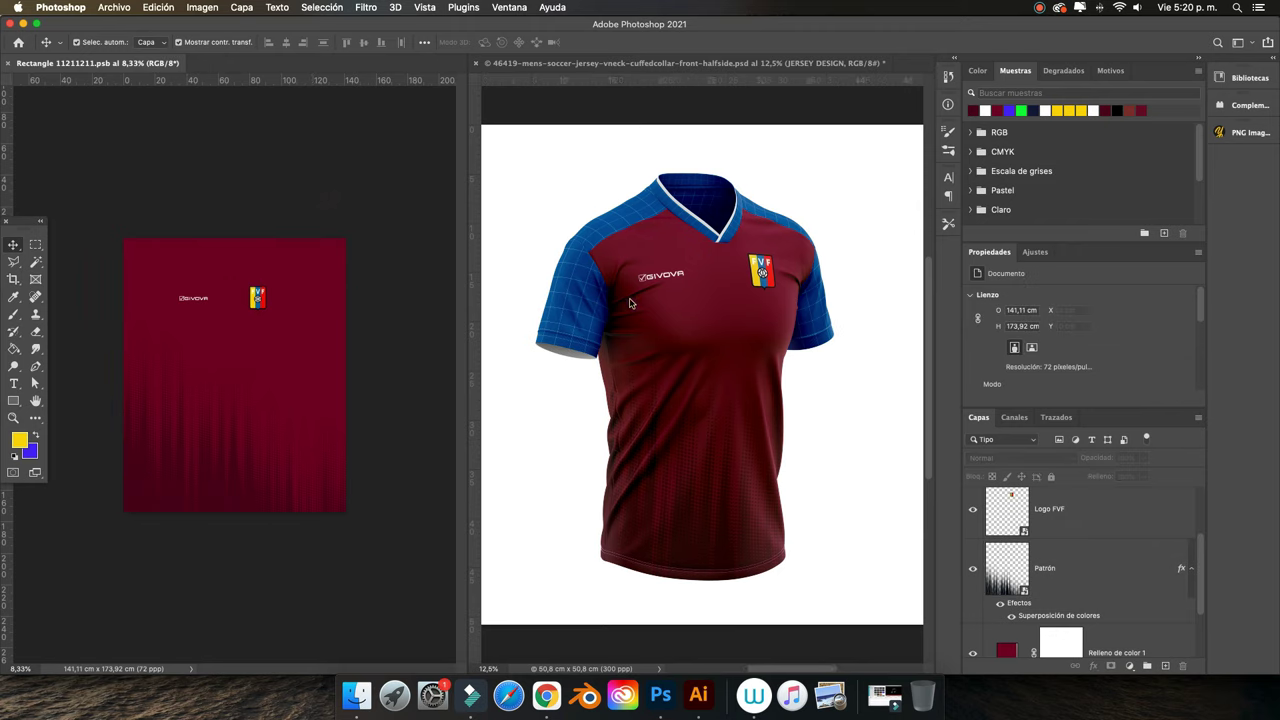
key(super+plus)
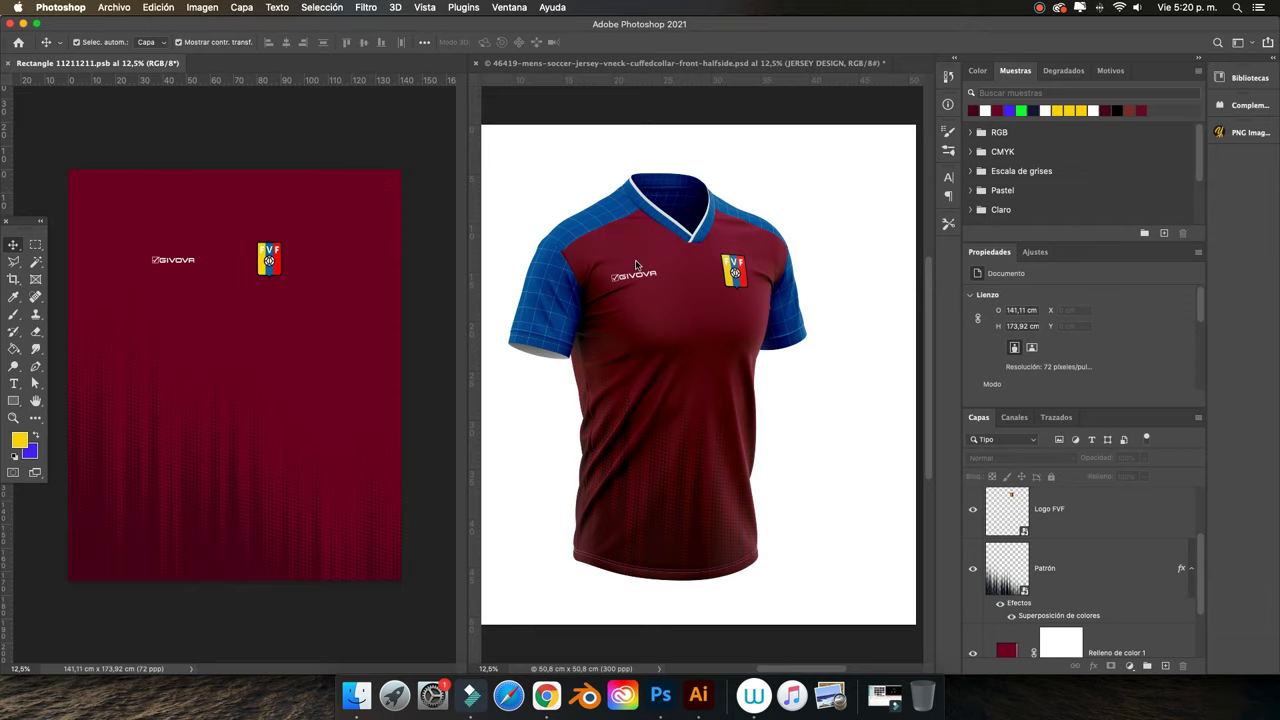
click(114, 7)
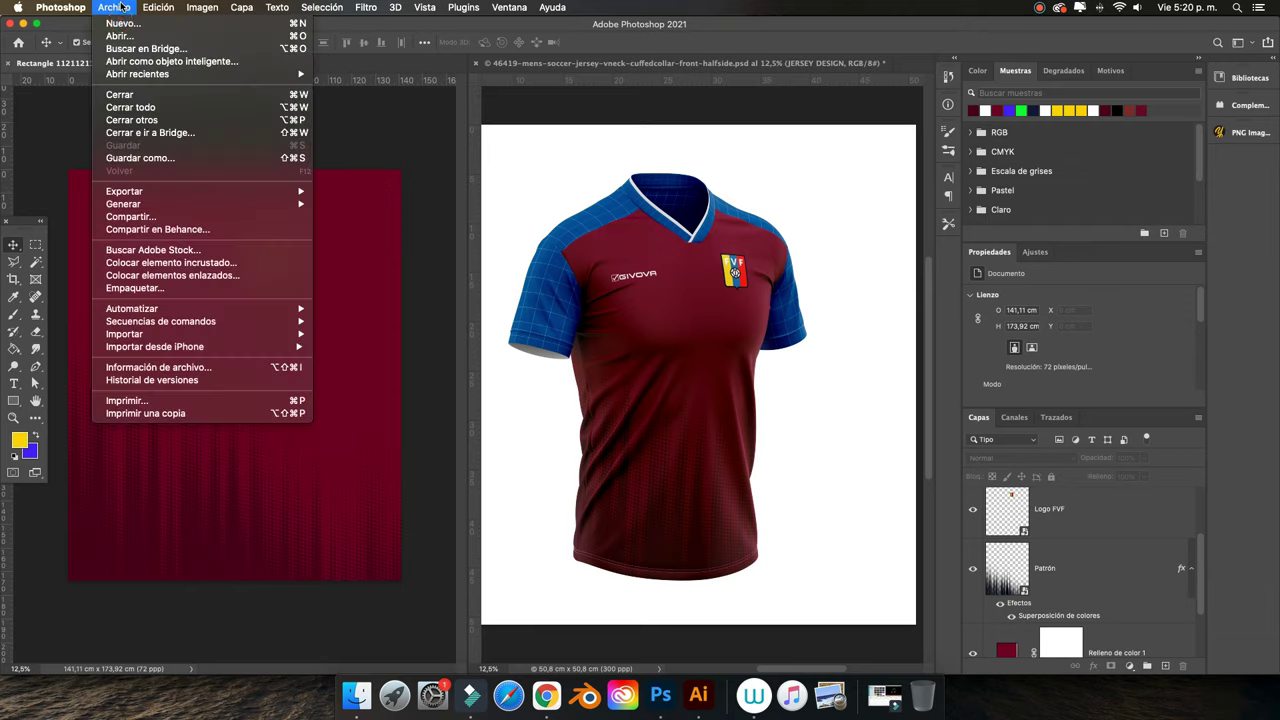
click(120, 143)
key(super+w)
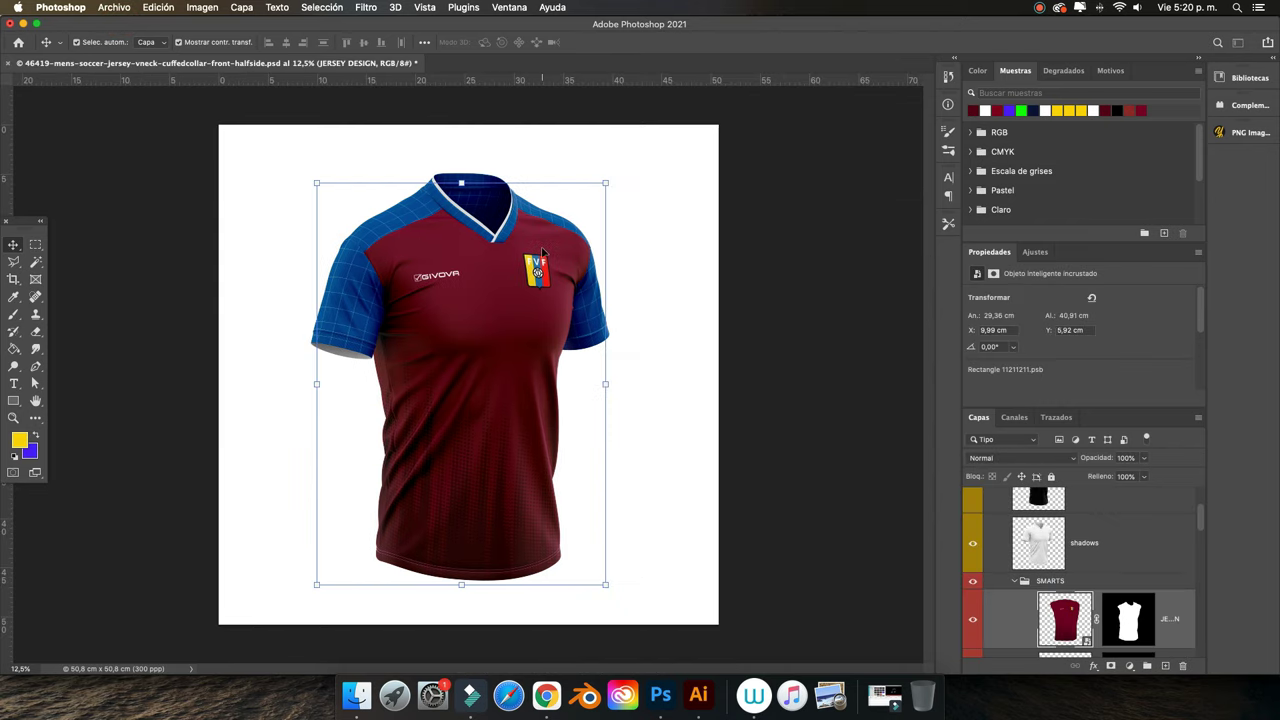
Zoom in to inspect the halftone texture on the jersey mockup, then zoom back out
key(super+plus)
key(super+plus)
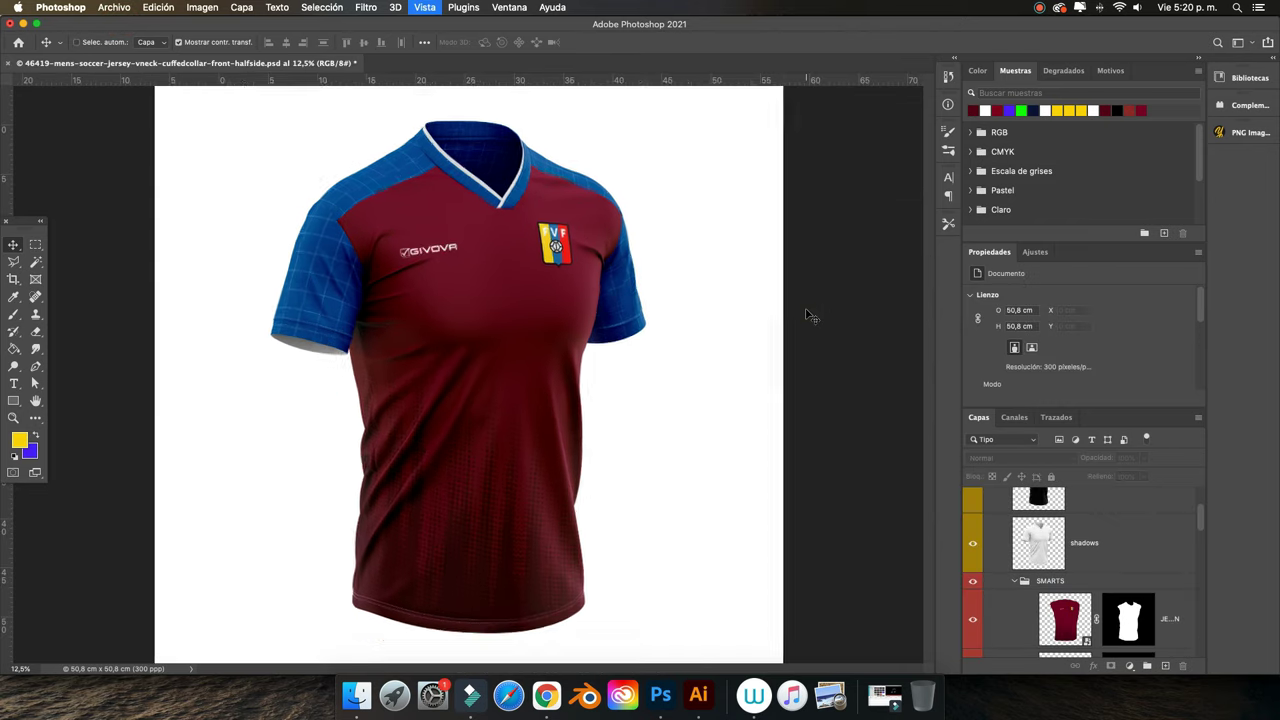
key(super+plus)
scroll(806, 314, down, 3)
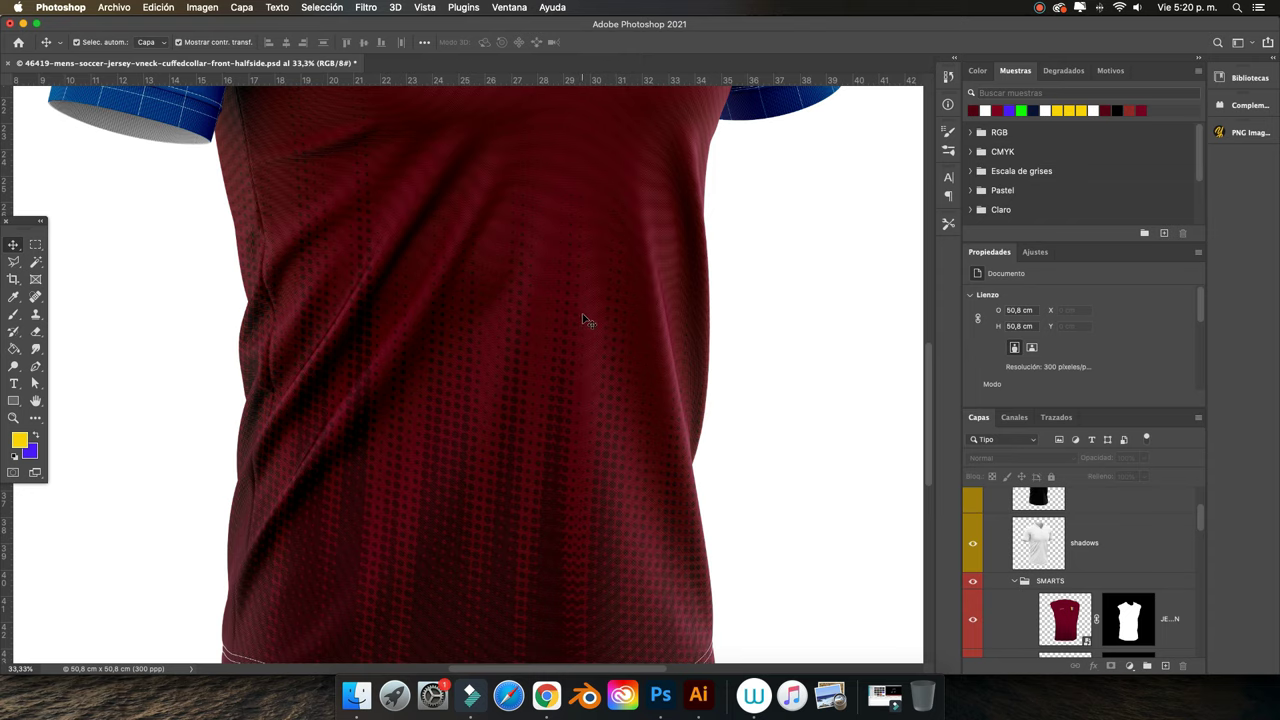
scroll(566, 366, down, 2)
scroll(575, 330, up, 6)
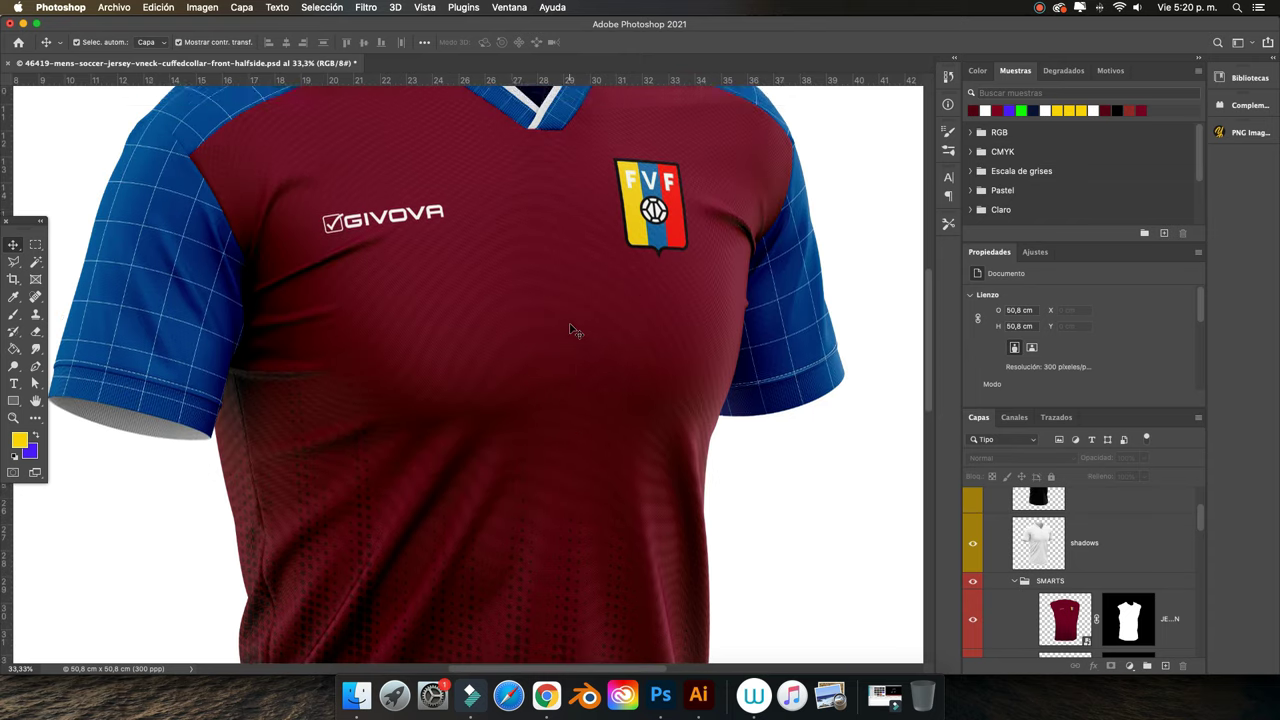
scroll(575, 330, down, 3)
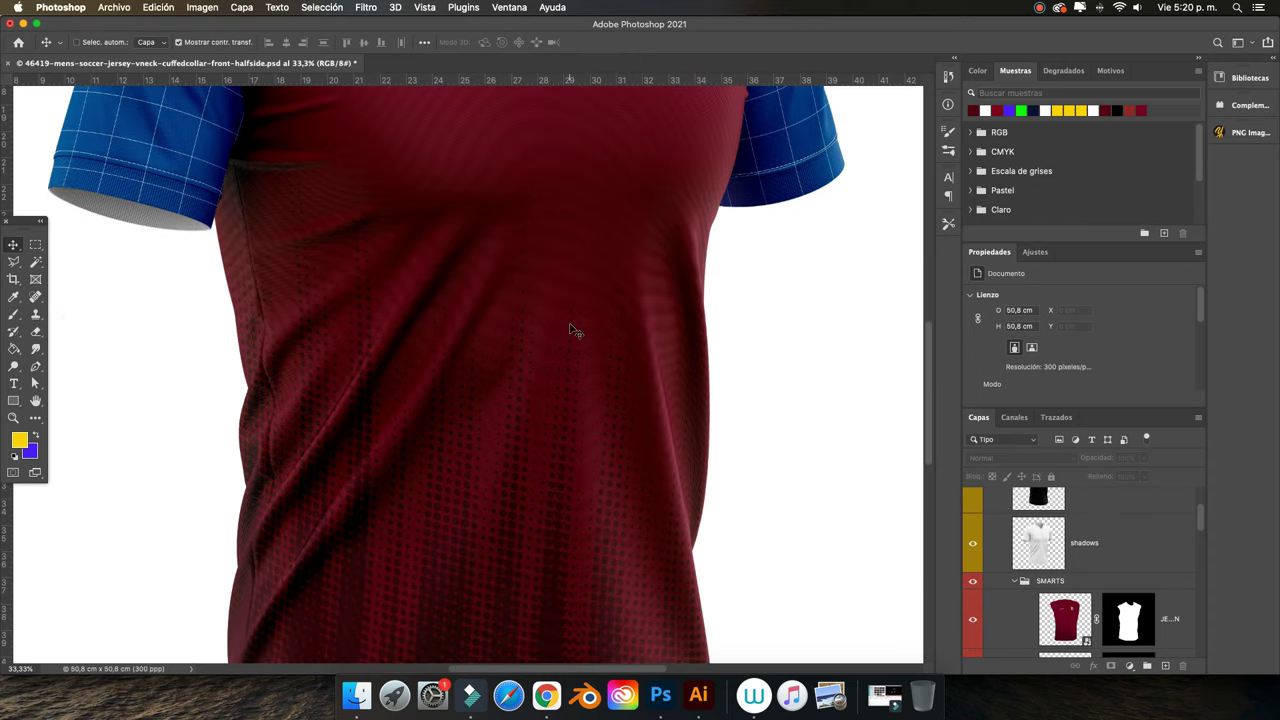
scroll(575, 330, up, 2)
key(super+minus)
key(super+minus)
key(super+minus)
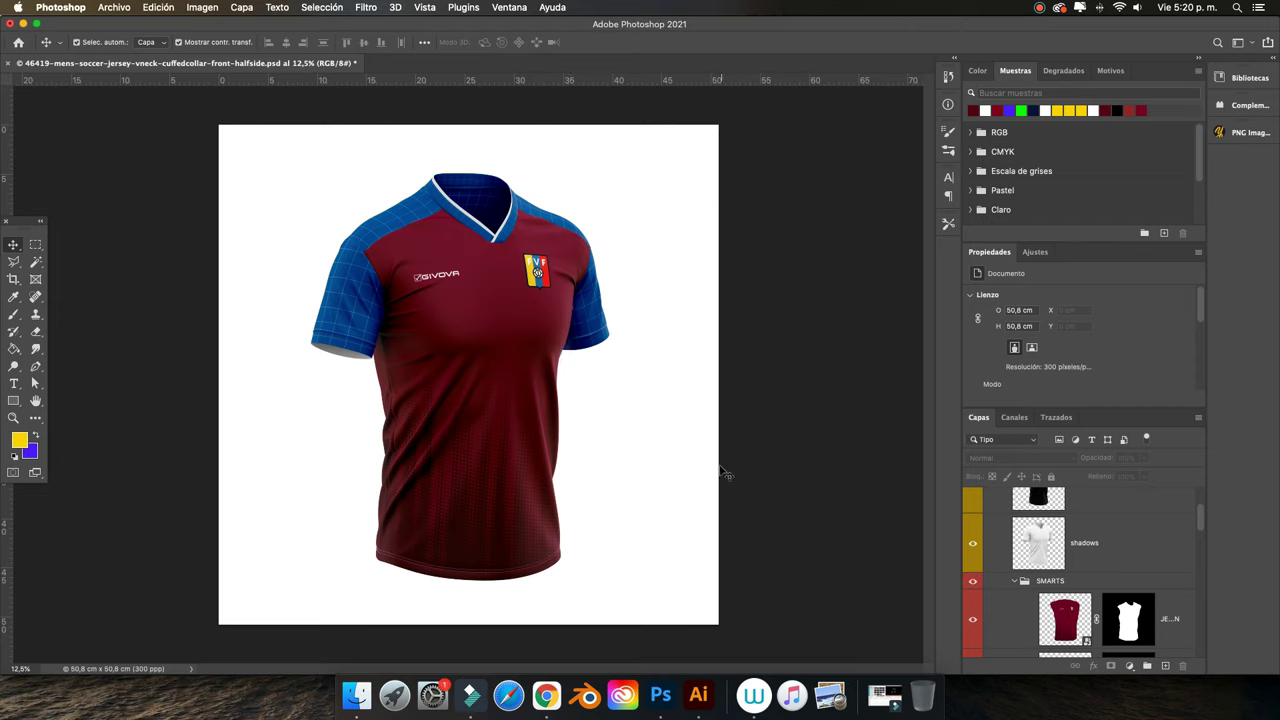
scroll(1115, 578, up, 2)
scroll(1110, 590, down, 2)
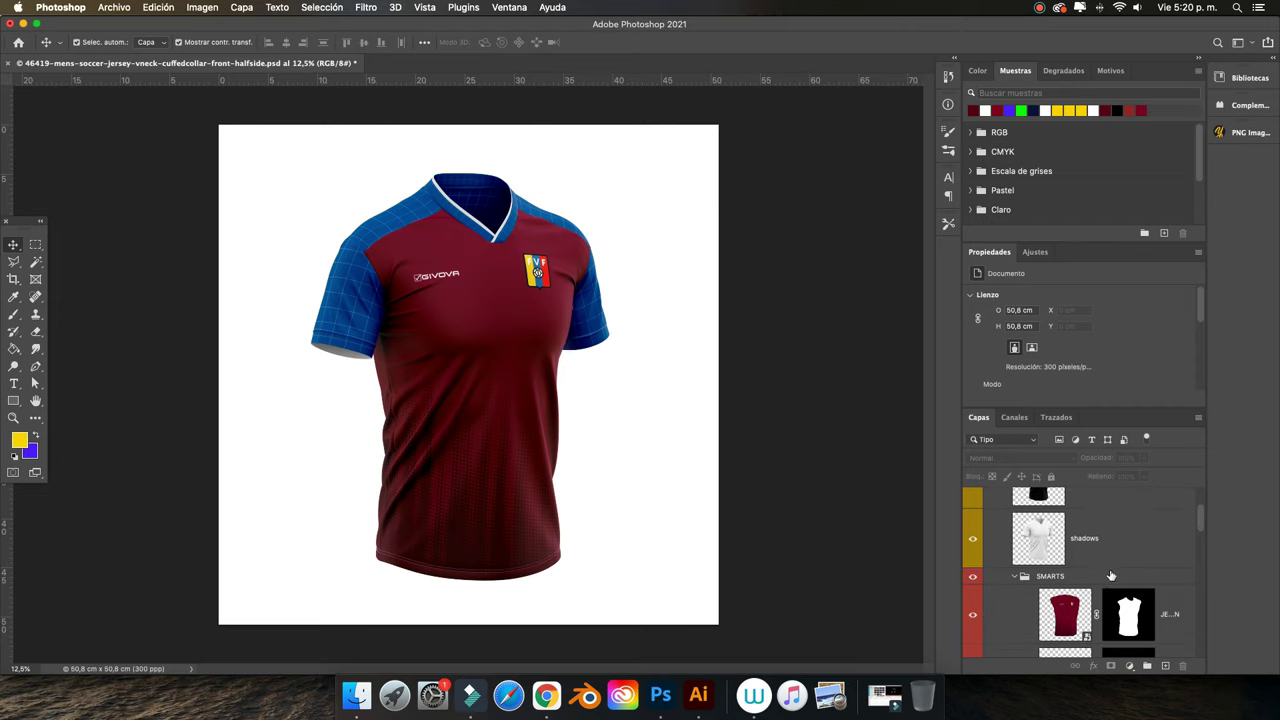
Reopen the Rectangle 11211211.psb front design and tile it 2-up Vertical beside the mockup
click(1070, 615)
double_click(1068, 612)
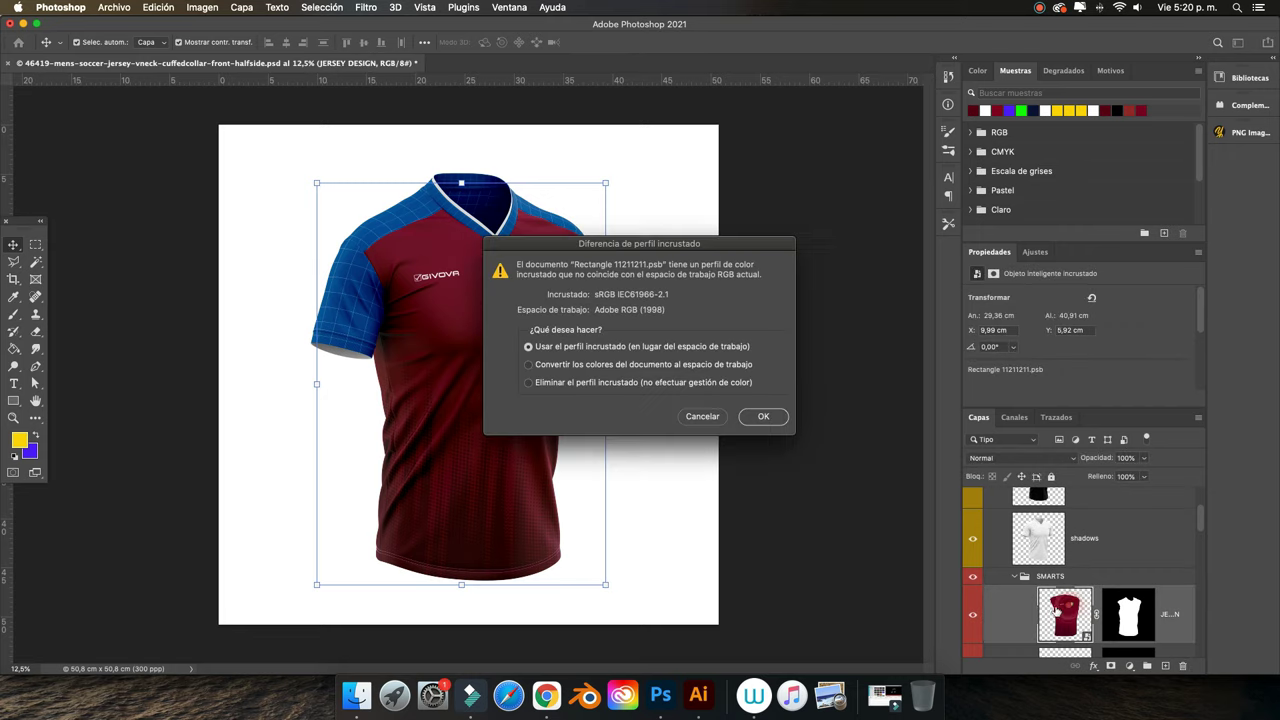
click(770, 423)
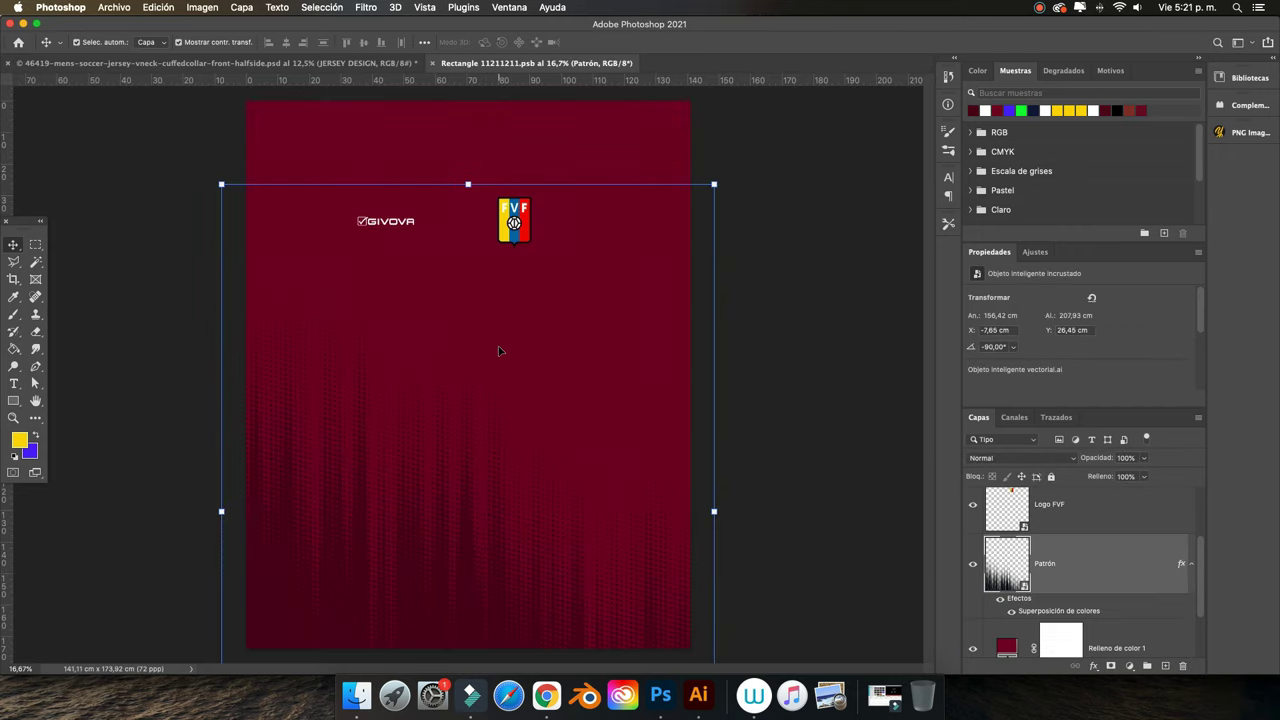
click(497, 8)
mouse_move(660, 23)
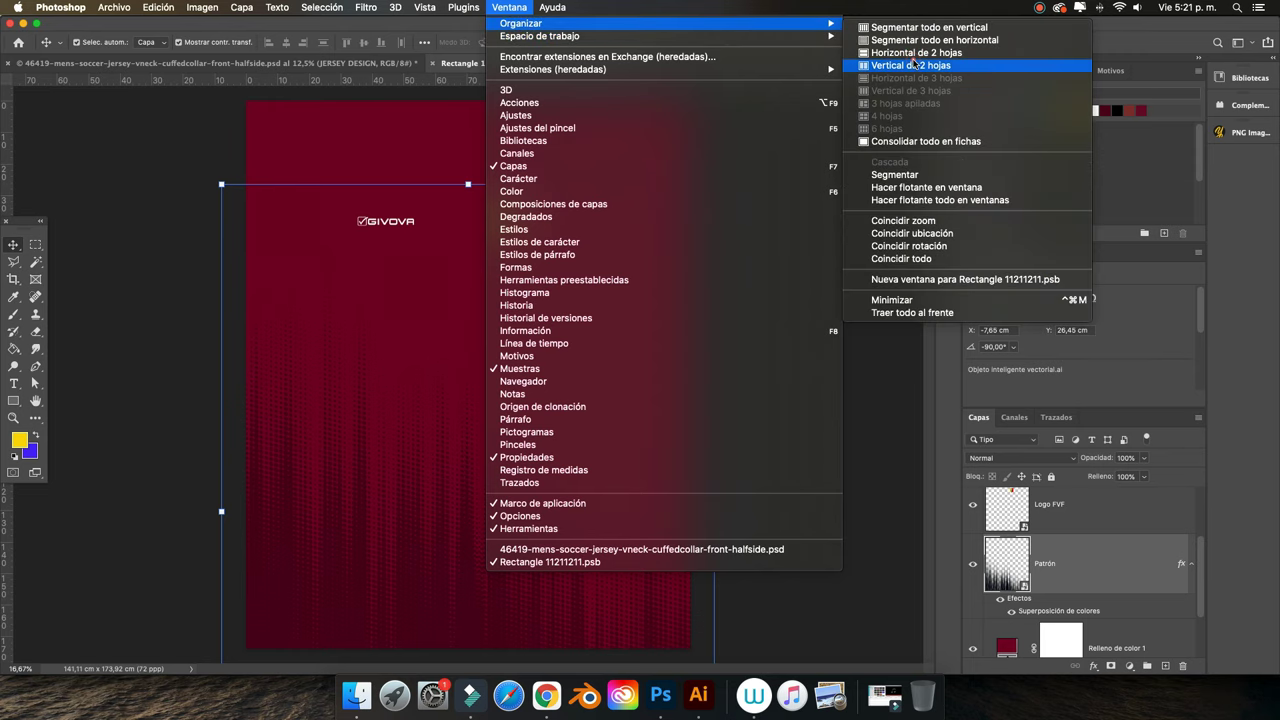
click(880, 61)
scroll(412, 281, down, 3)
scroll(412, 281, left, 3)
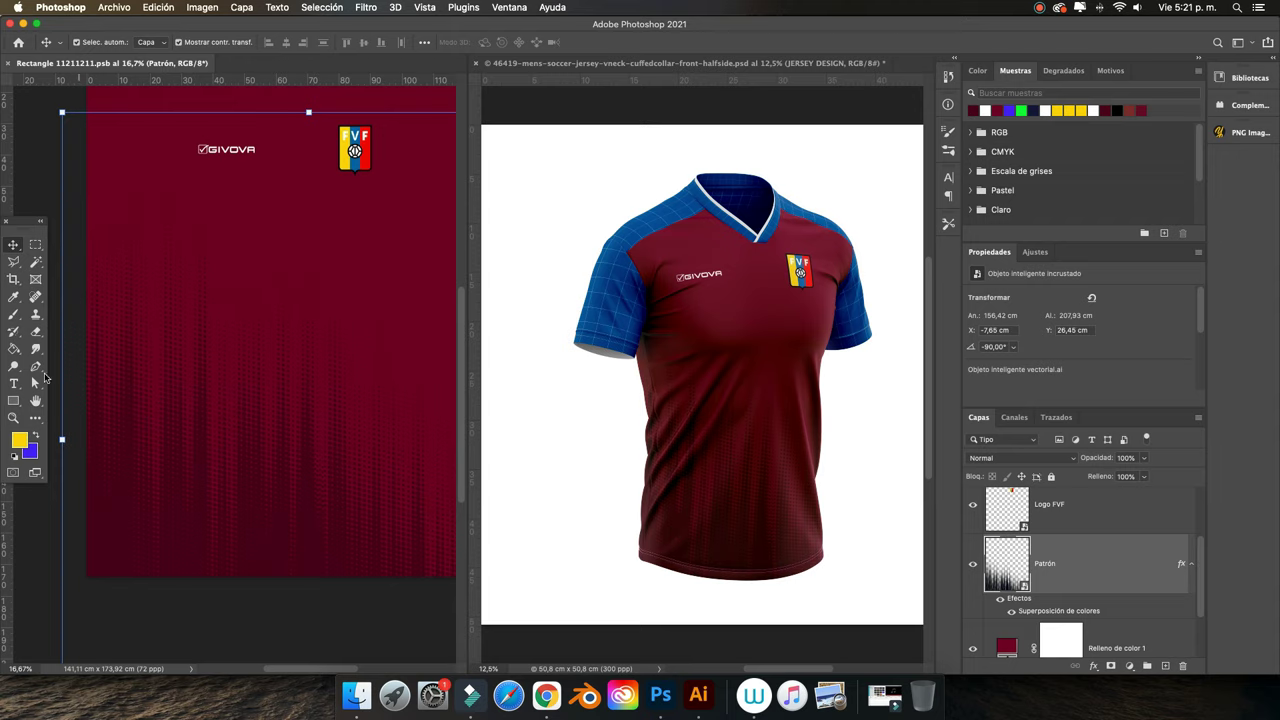
Draw a thin vertical rectangle on the design's left side with no stroke and yellow fill
click(13, 400)
click(60, 394)
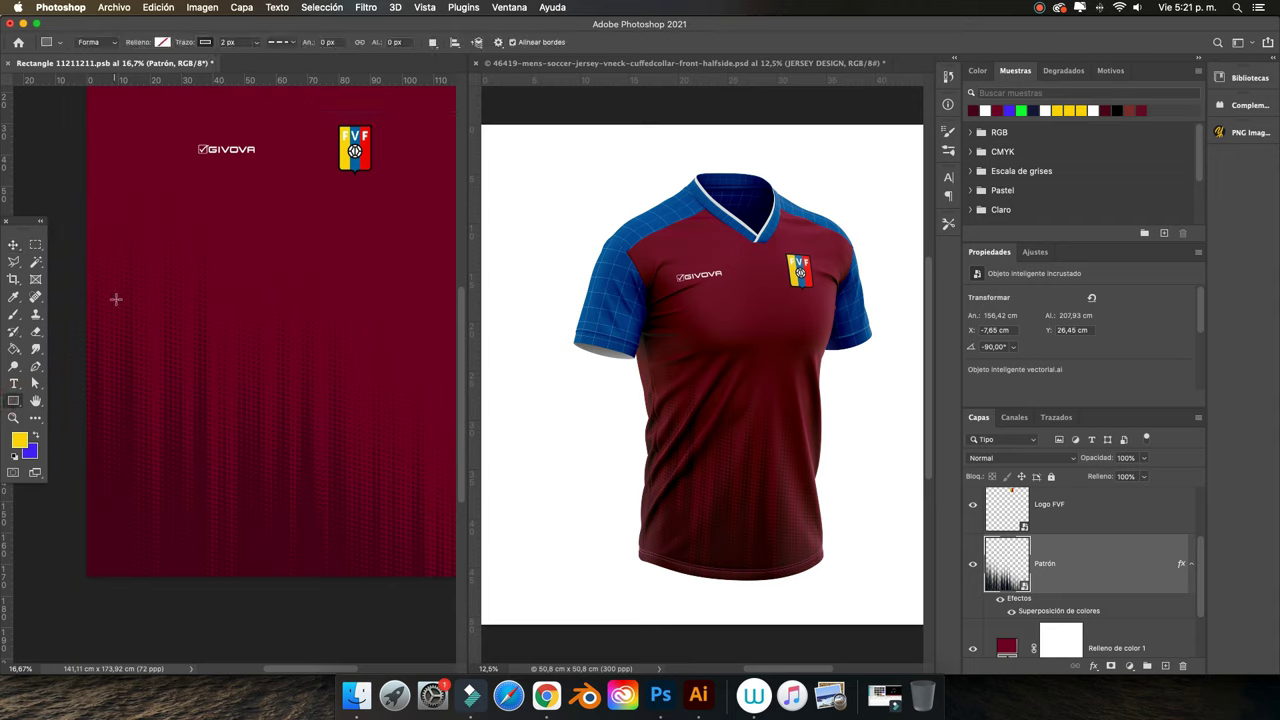
drag(125, 260, 128, 586)
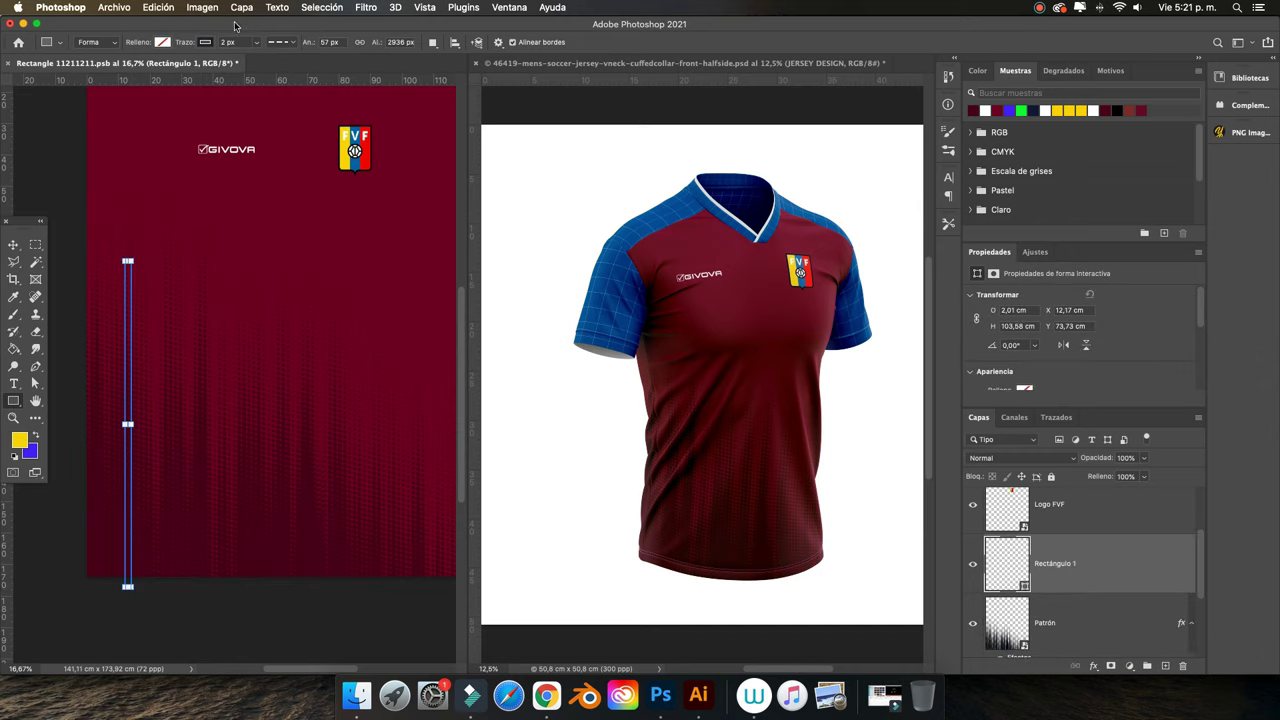
click(205, 42)
click(131, 74)
click(163, 42)
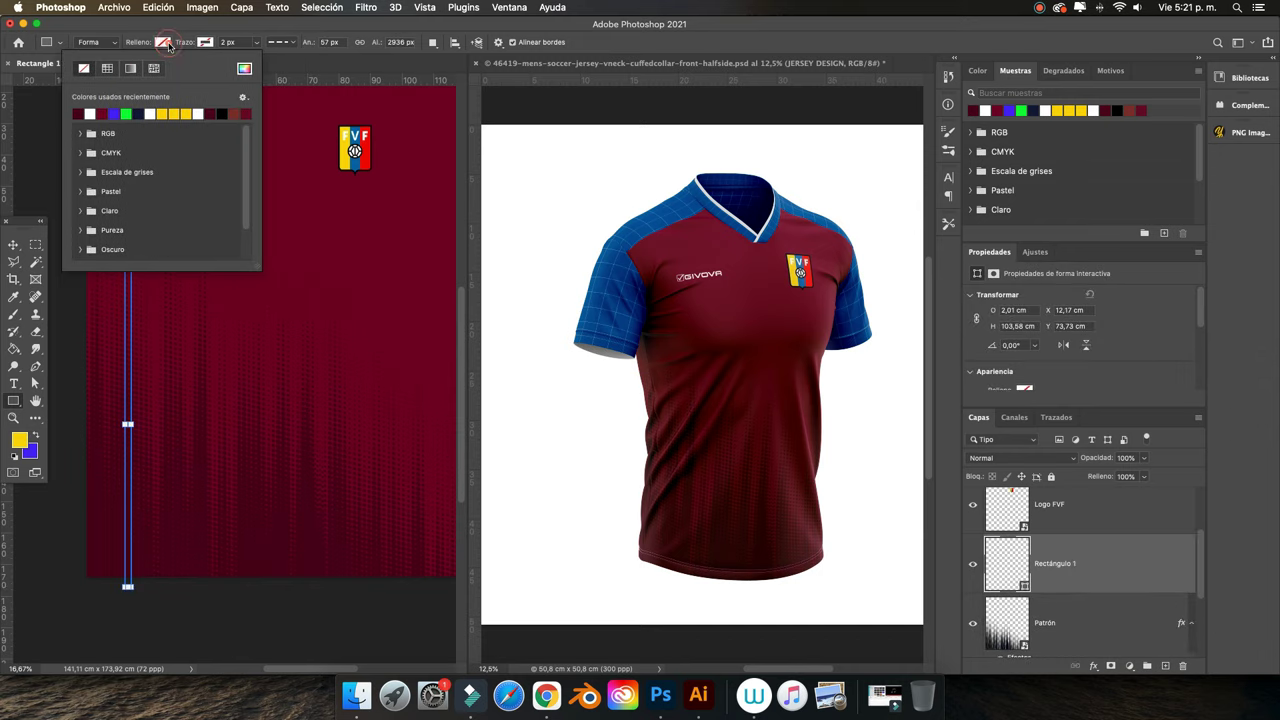
click(168, 113)
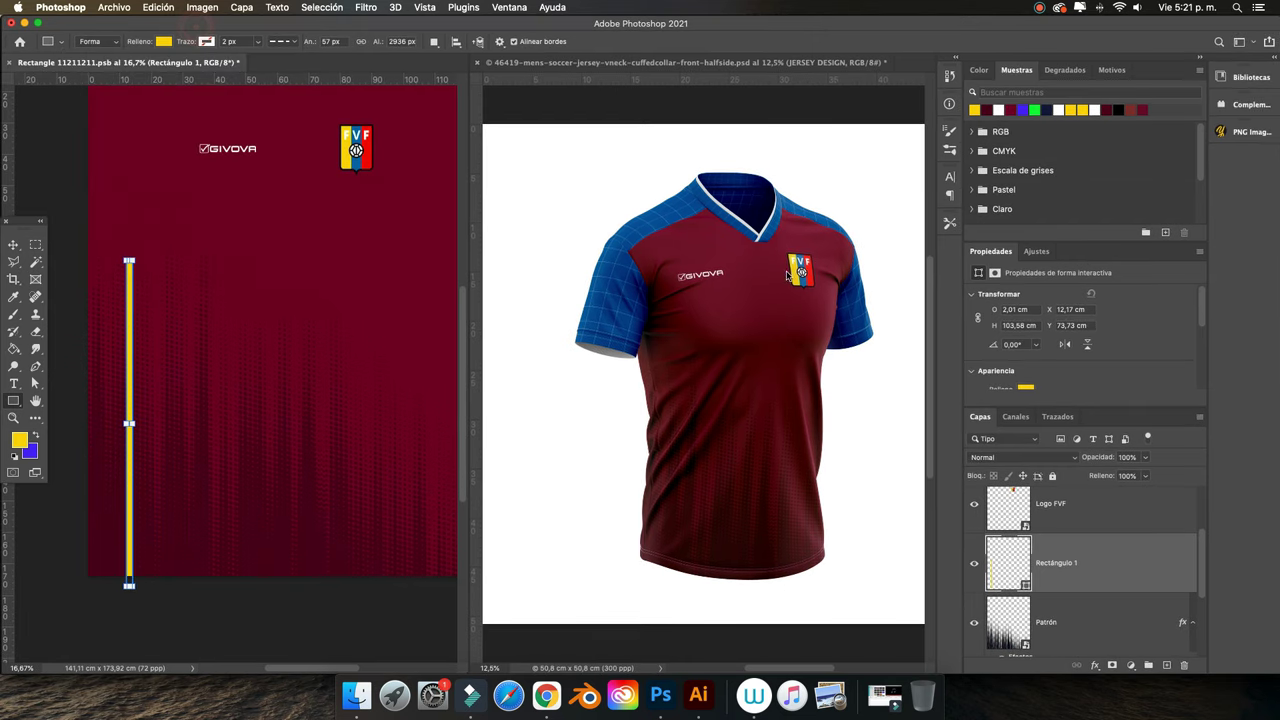
Stretch the yellow strip taller, then save and close the front design file
key(super+t)
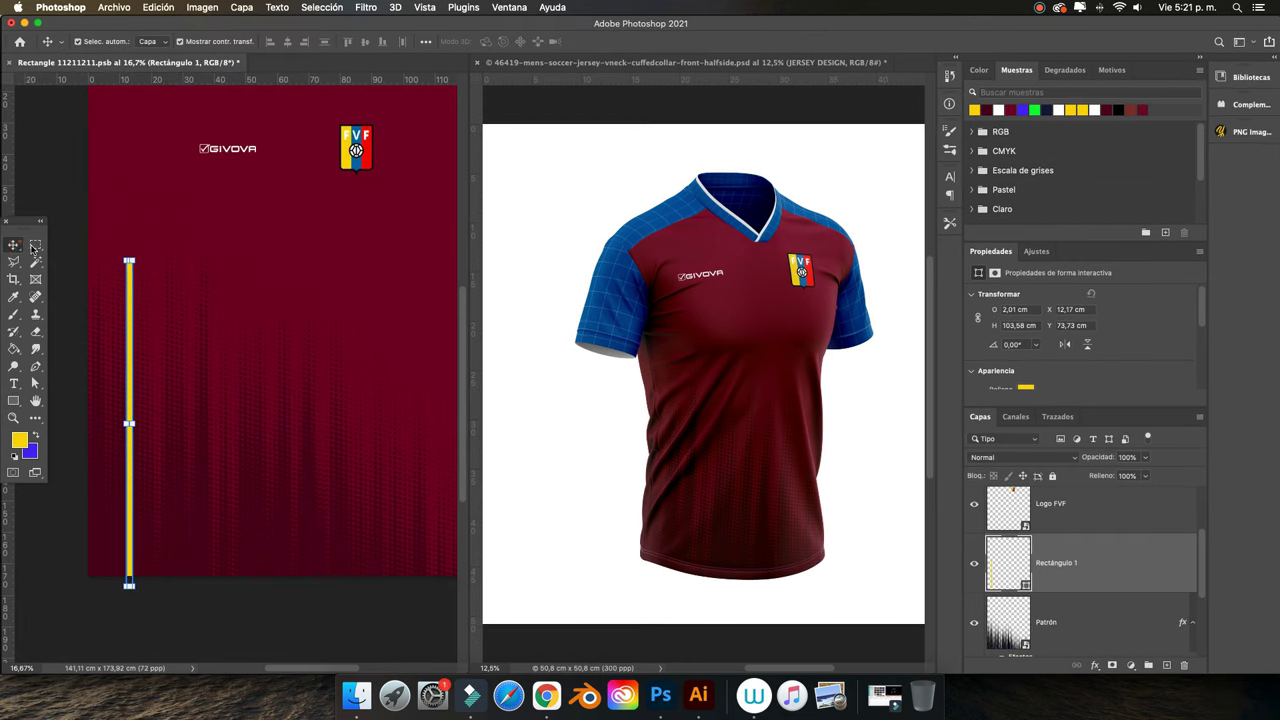
drag(129, 261, 129, 216)
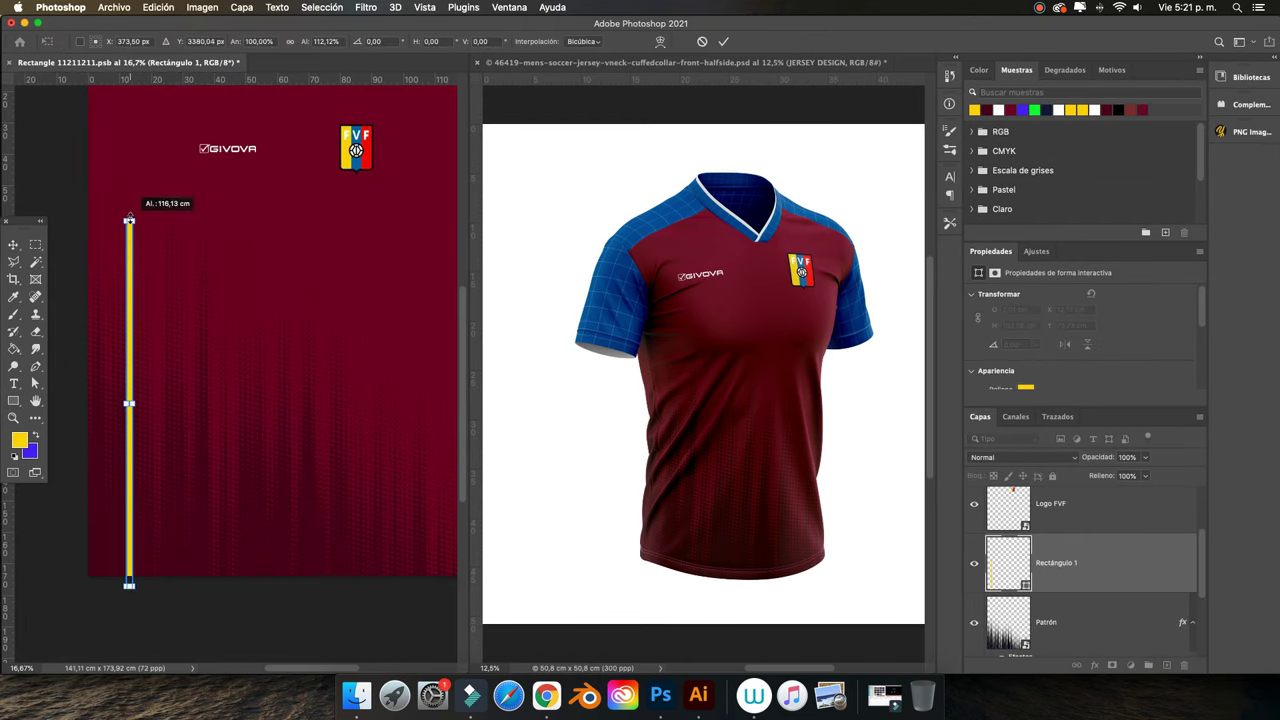
click(723, 41)
click(62, 116)
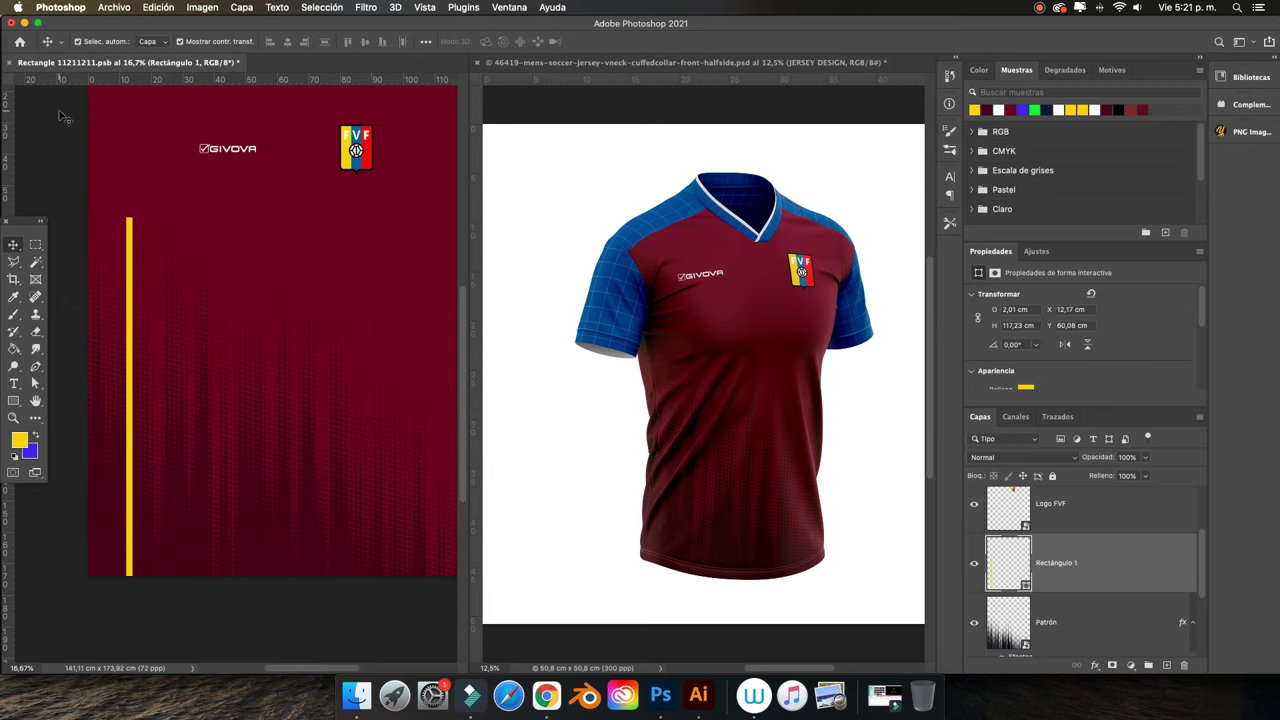
key(super+s)
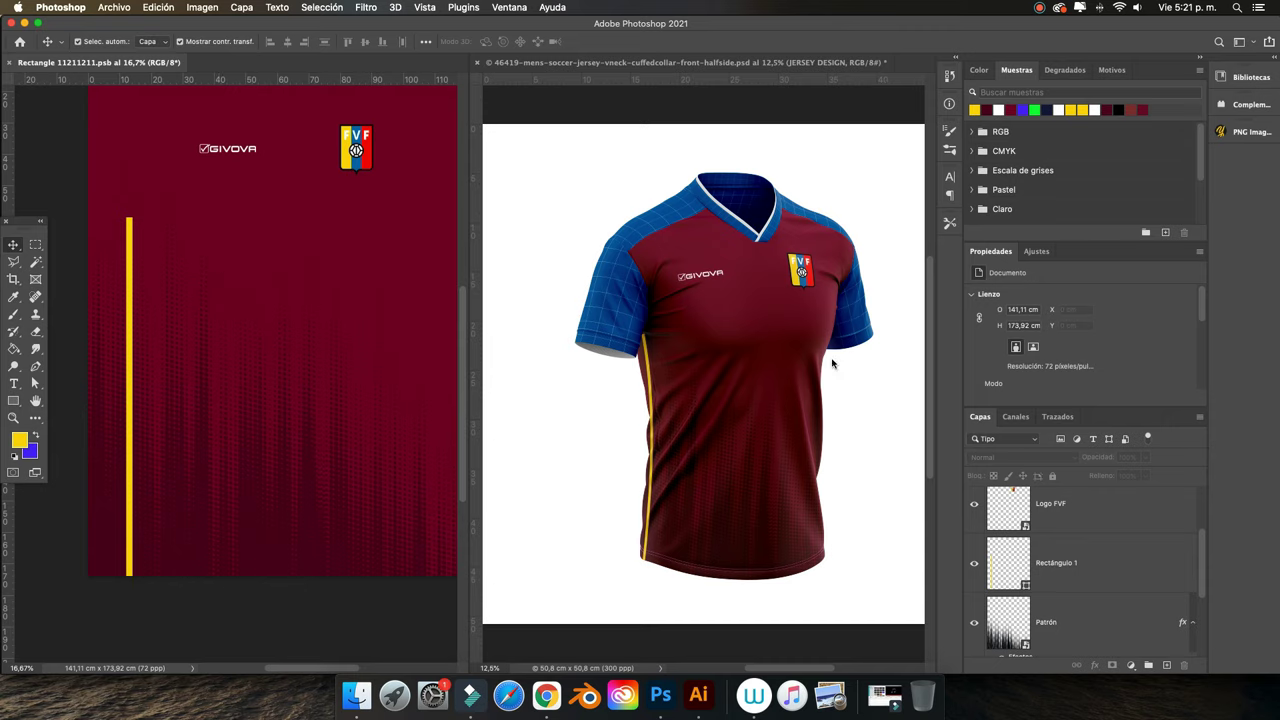
click(114, 7)
click(114, 7)
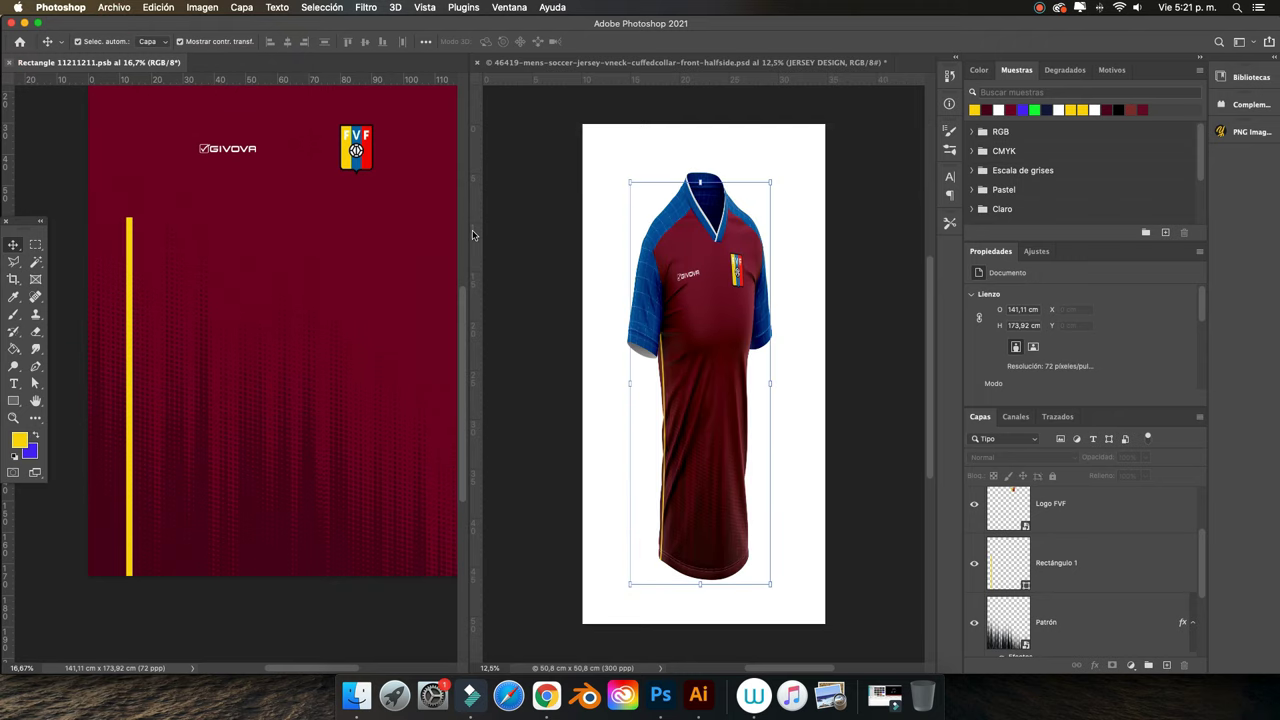
click(8, 62)
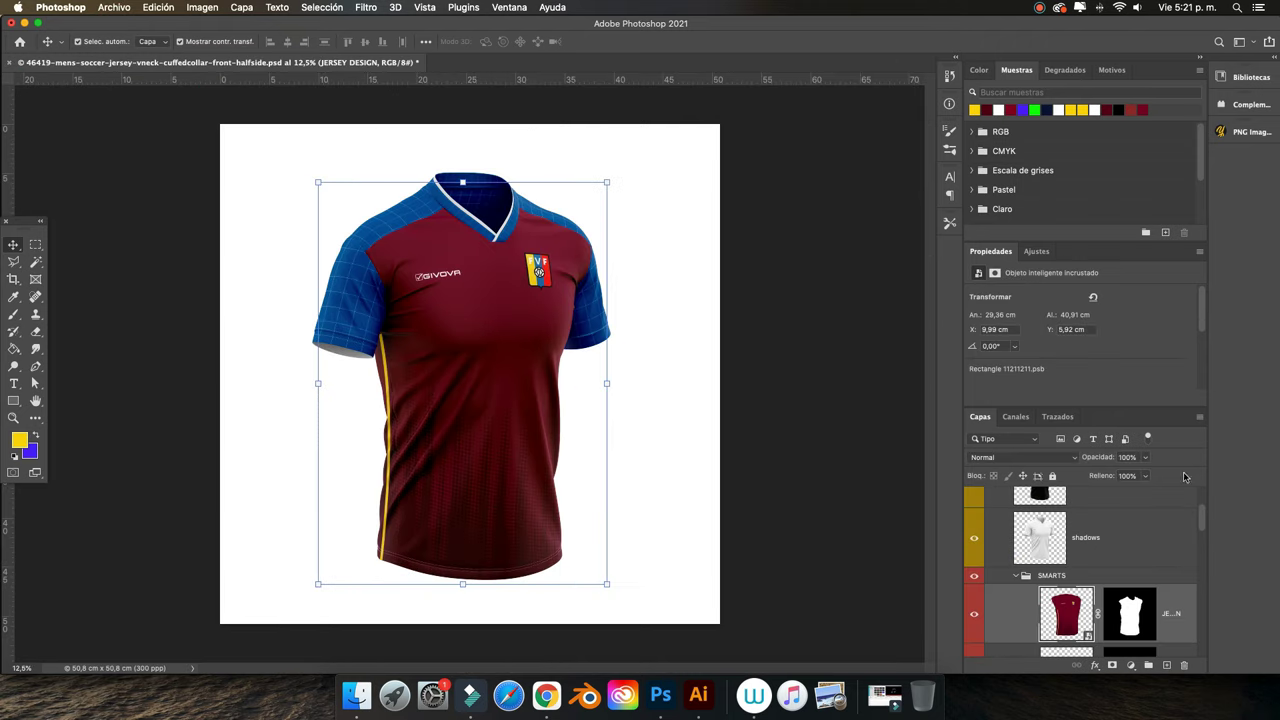
Open the LEFT SLEEVE DESIGN smart object, accepting the missing colour profile warning
scroll(1076, 550, down, 3)
click(1058, 580)
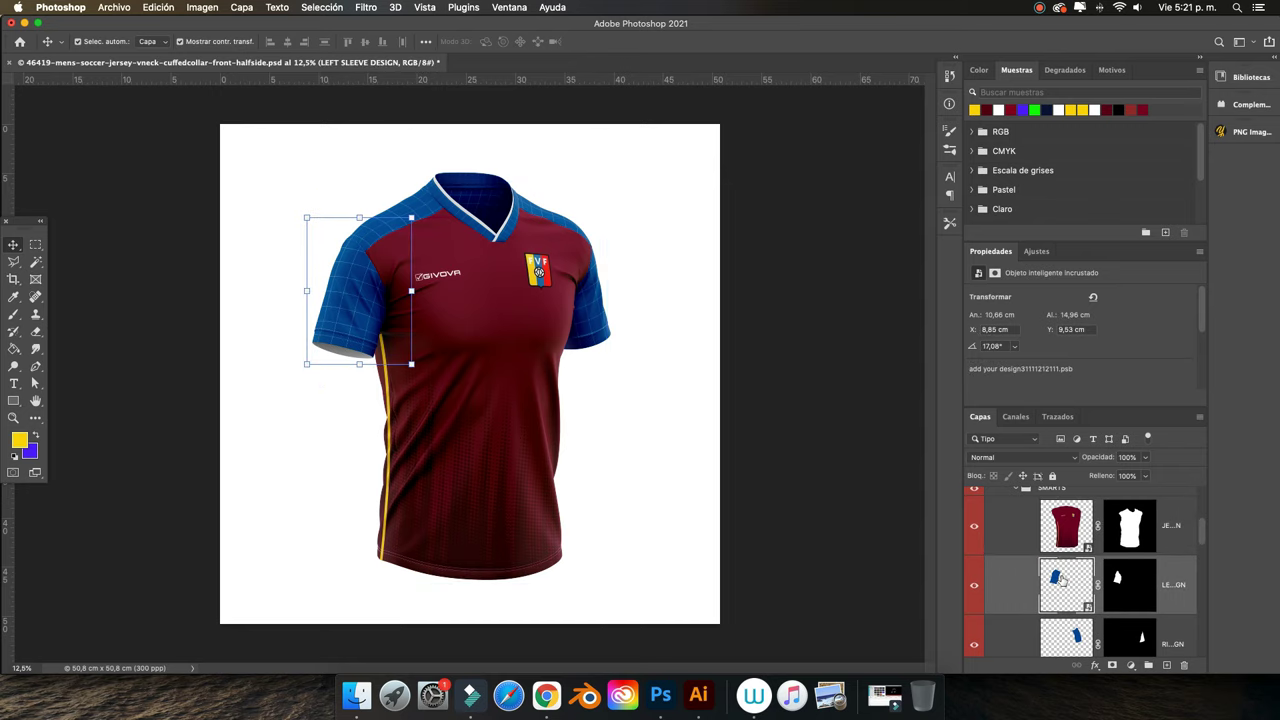
double_click(1062, 578)
click(793, 415)
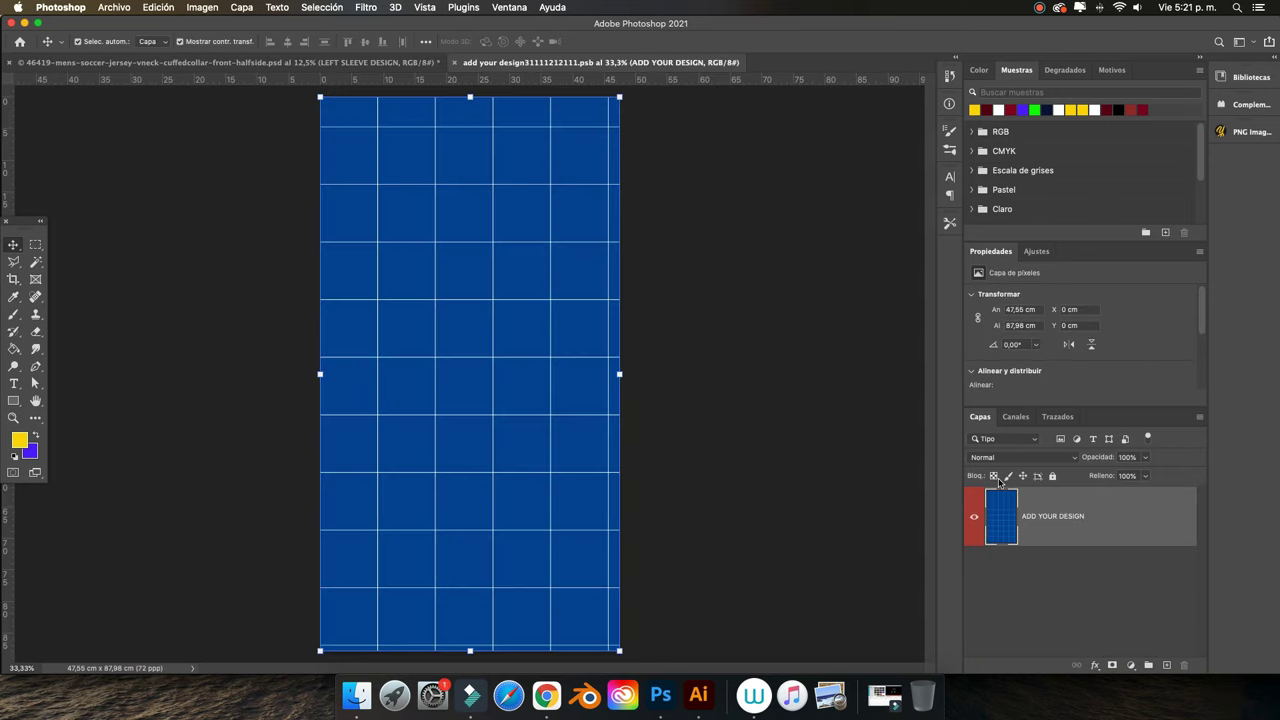
Add a dark navy (13183d) solid colour fill and tile it 2-up beside the mockup
click(1128, 666)
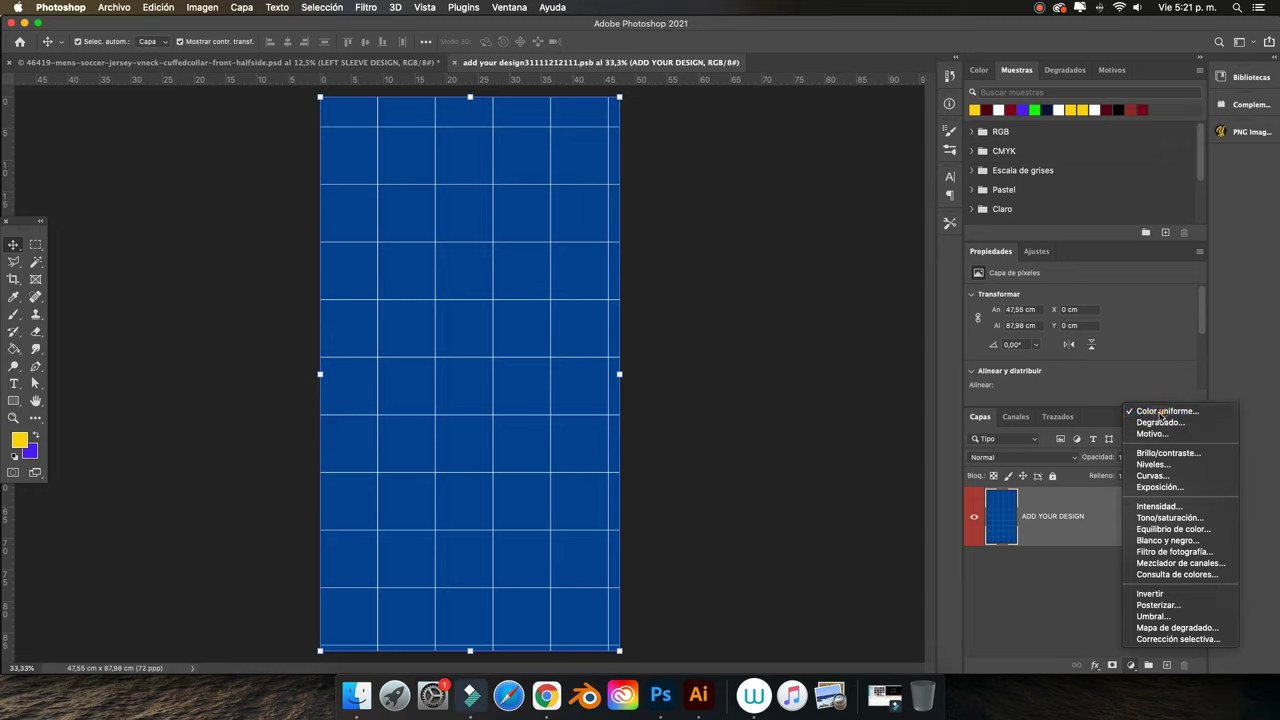
click(1110, 408)
click(1047, 108)
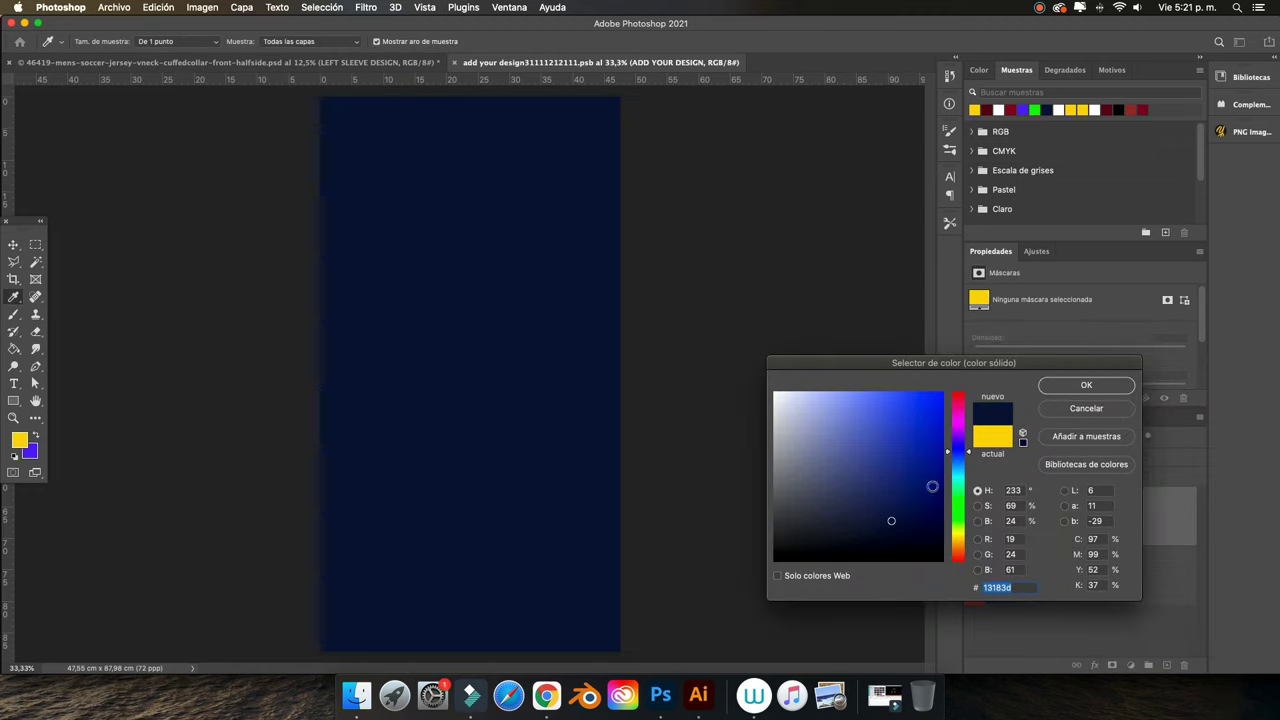
click(1085, 384)
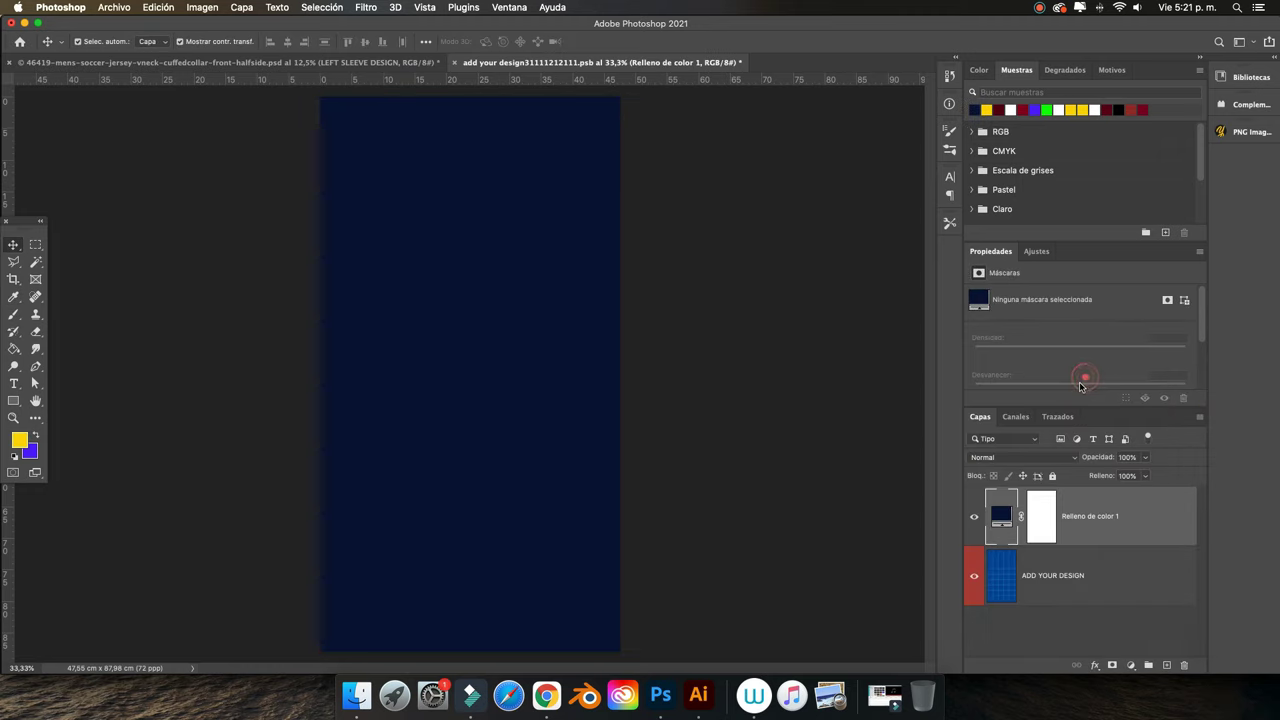
click(518, 7)
mouse_move(521, 23)
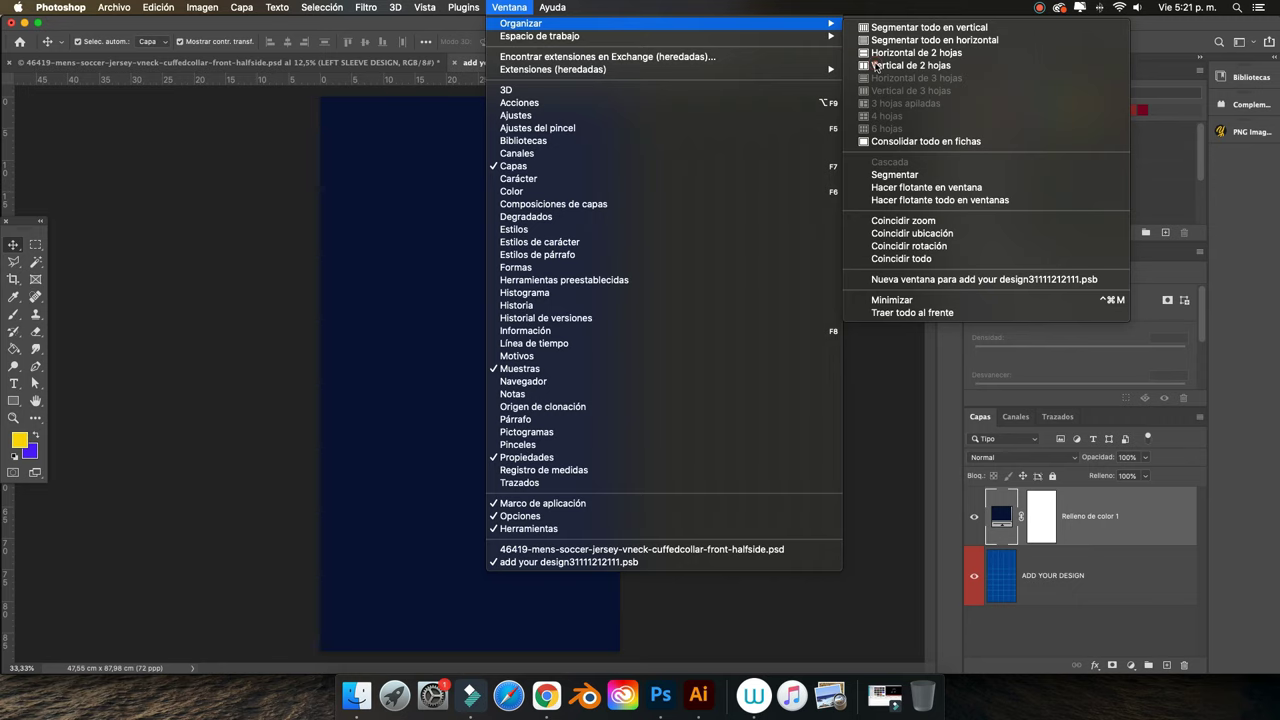
click(874, 65)
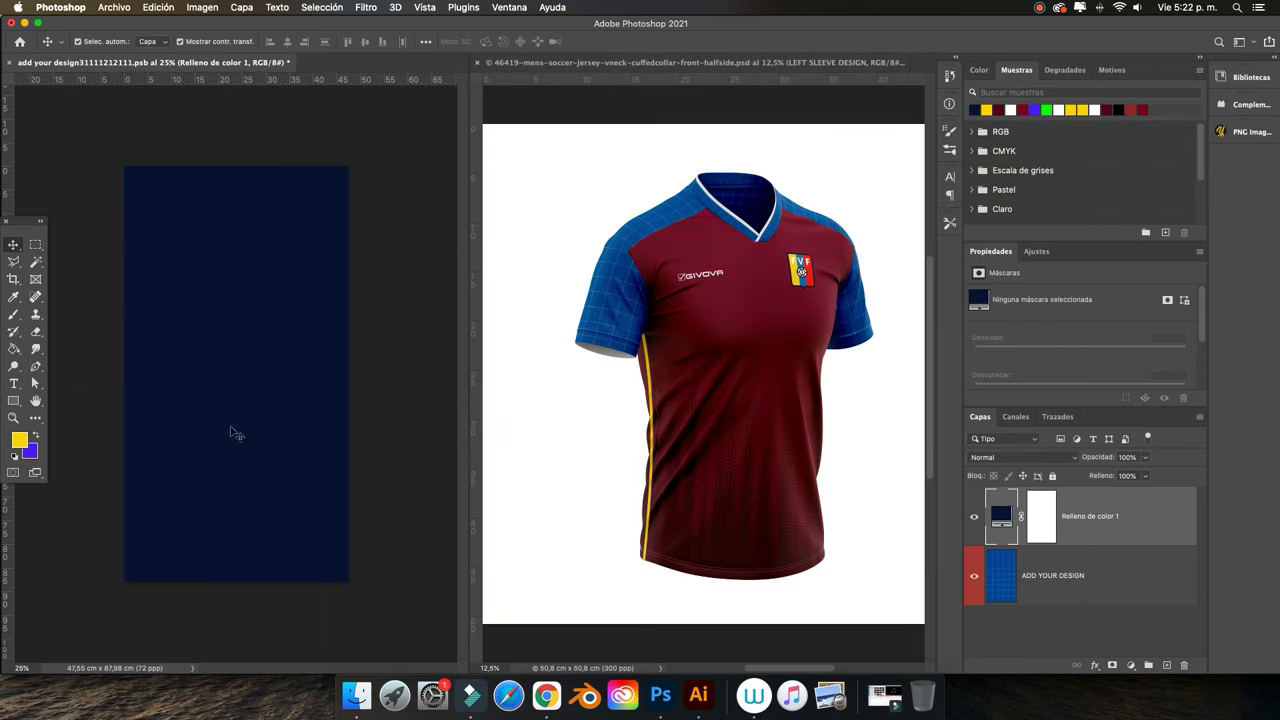
Draw a yellow rectangle with no stroke across the bottom of the sleeve design
drag(13, 400, 55, 405)
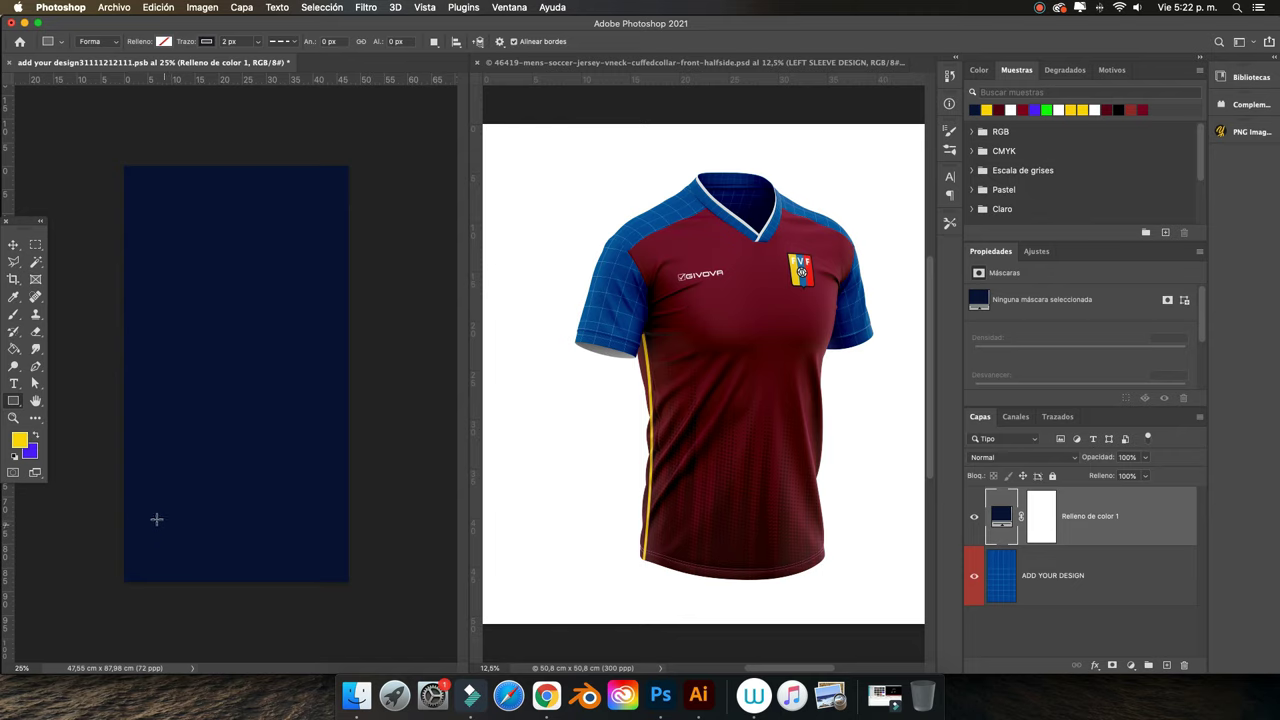
drag(123, 505, 347, 589)
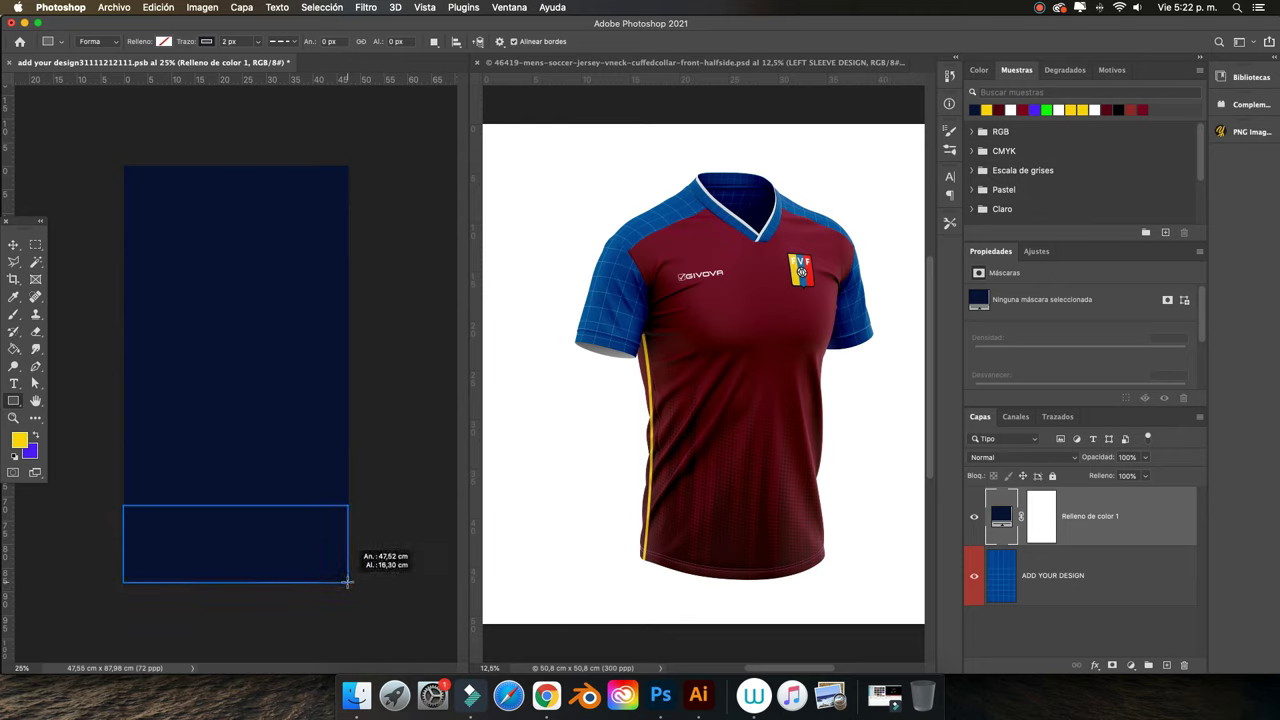
drag(347, 589, 347, 582)
click(206, 41)
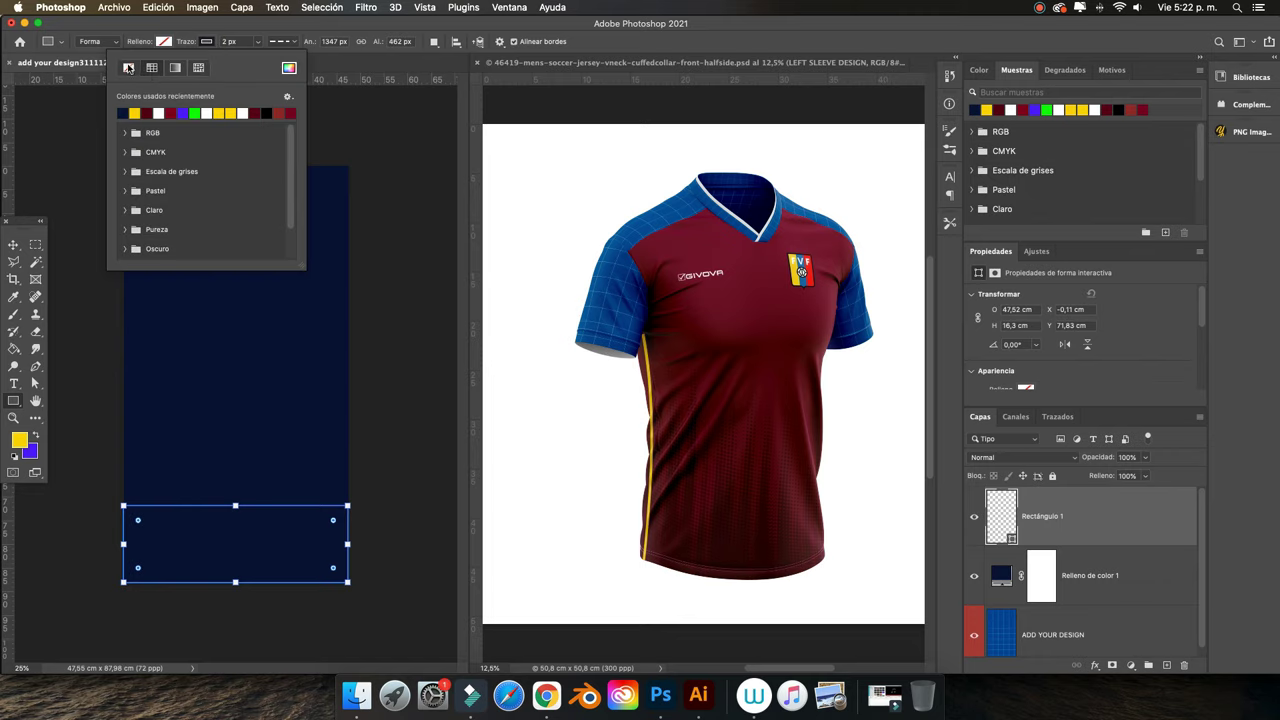
click(130, 68)
click(163, 41)
click(90, 113)
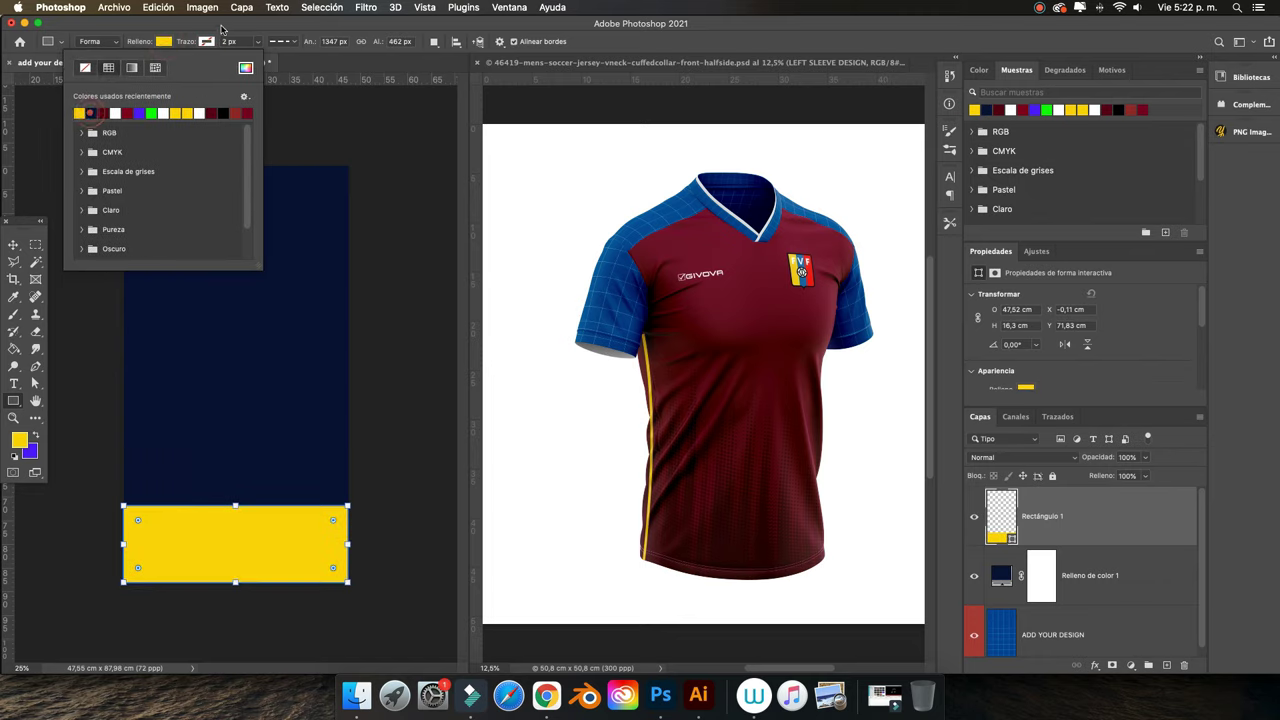
Deselect the yellow band and save the sleeve design to update the mockup
click(13, 244)
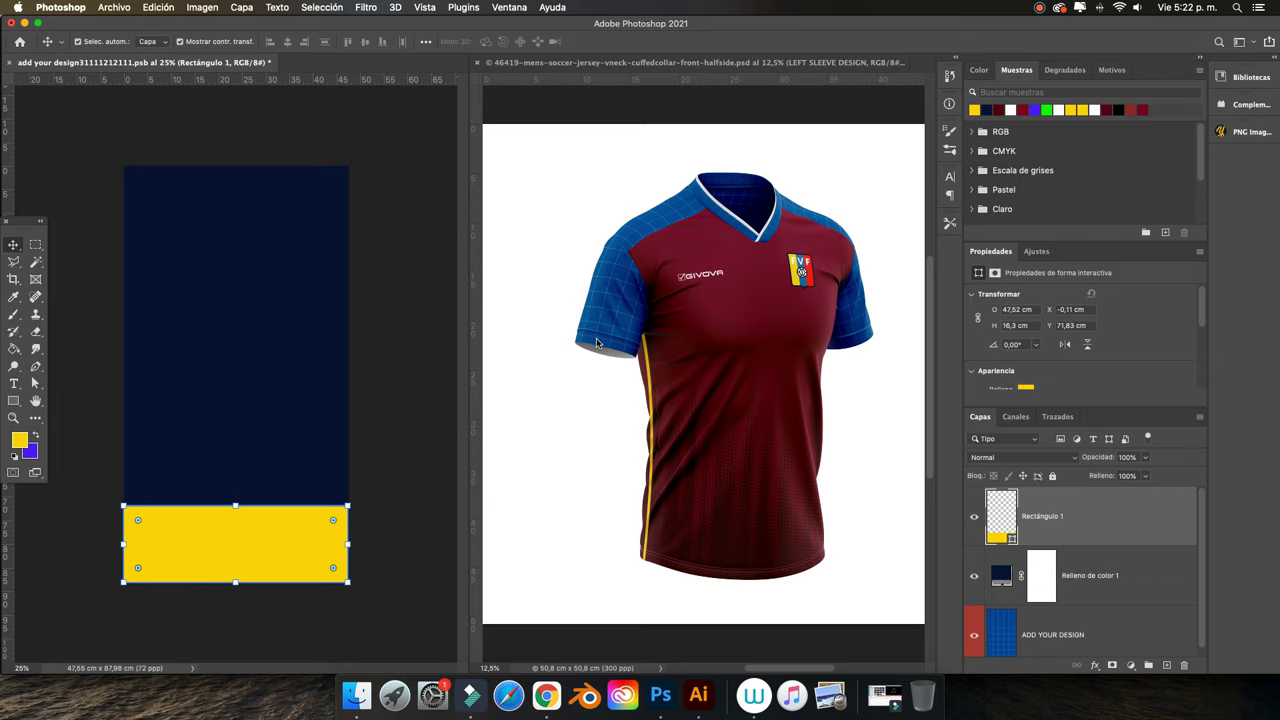
click(403, 229)
click(103, 7)
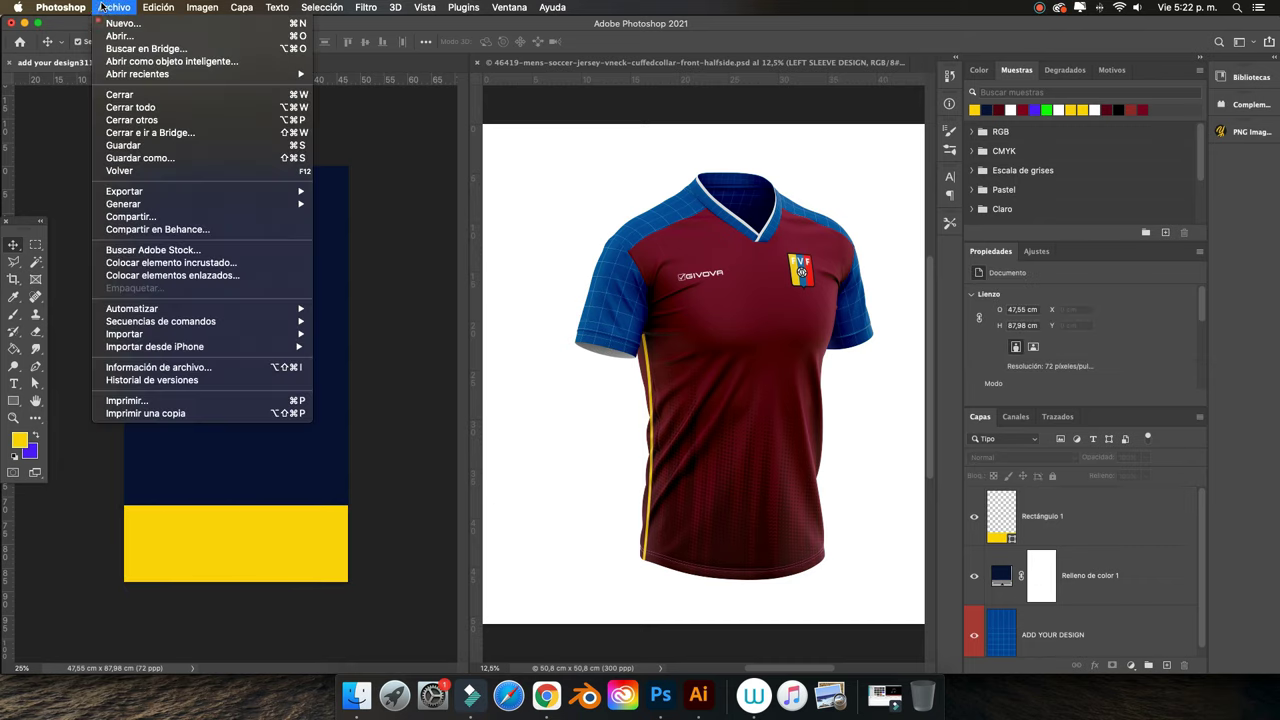
click(123, 145)
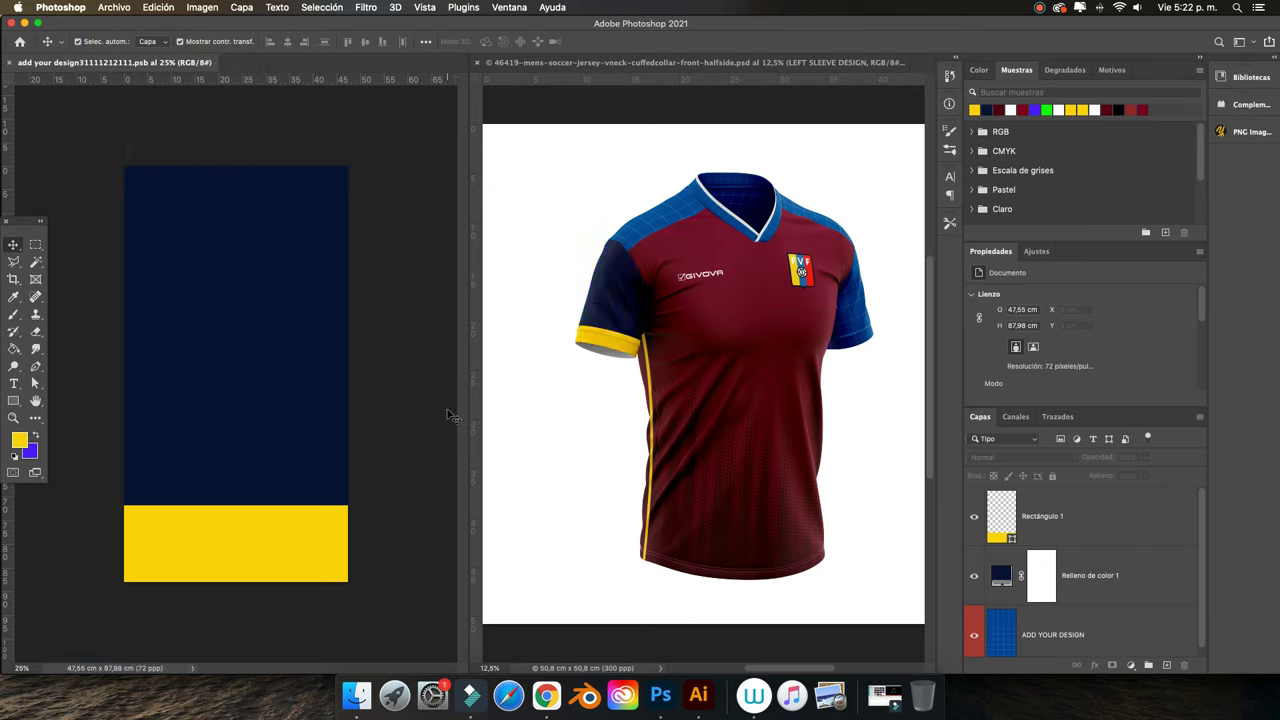
Shorten the yellow band slightly from the top and save again
click(175, 545)
drag(235, 505, 235, 517)
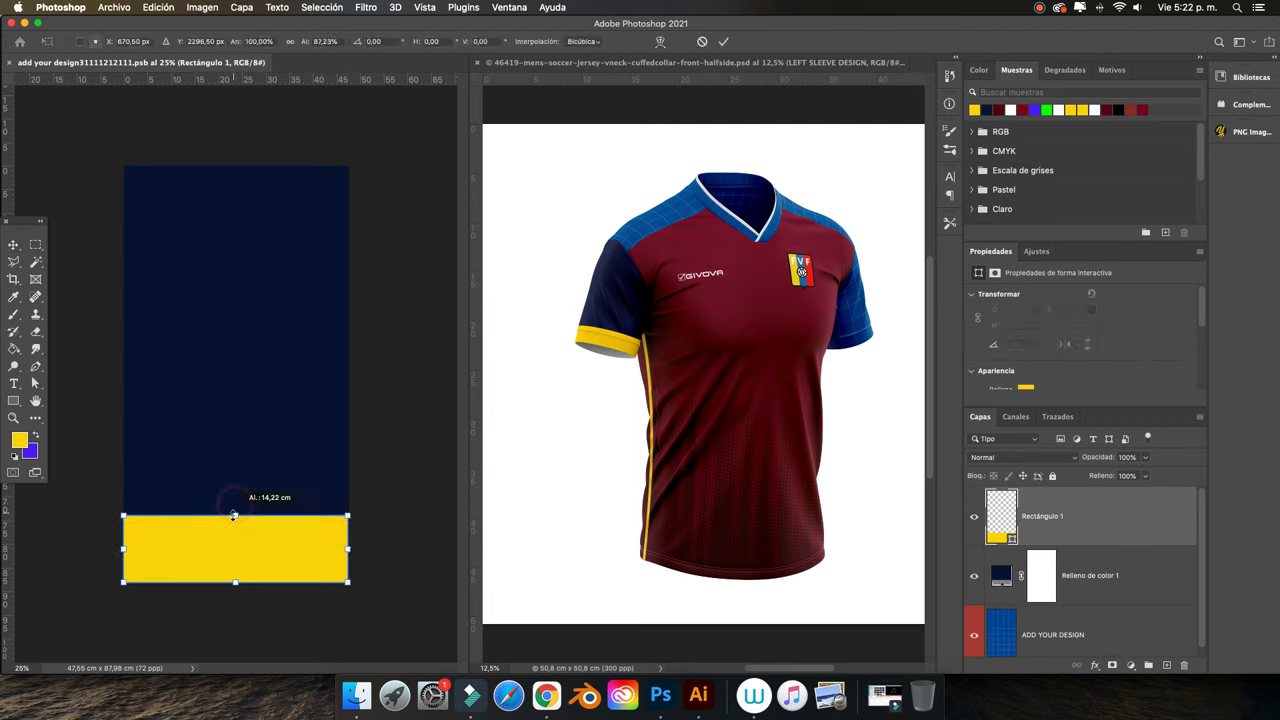
click(719, 41)
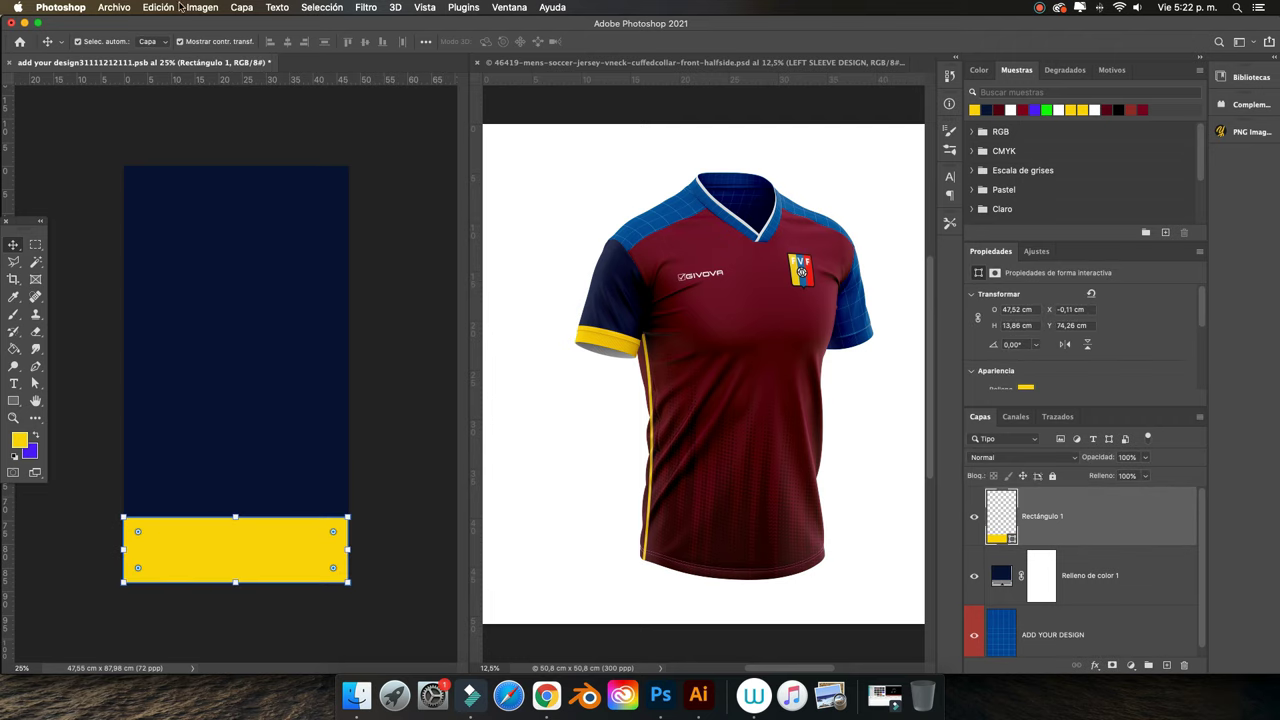
click(114, 7)
click(130, 145)
Copy the yellow band and close the left sleeve design document
click(425, 267)
click(271, 535)
key(super+c)
click(114, 7)
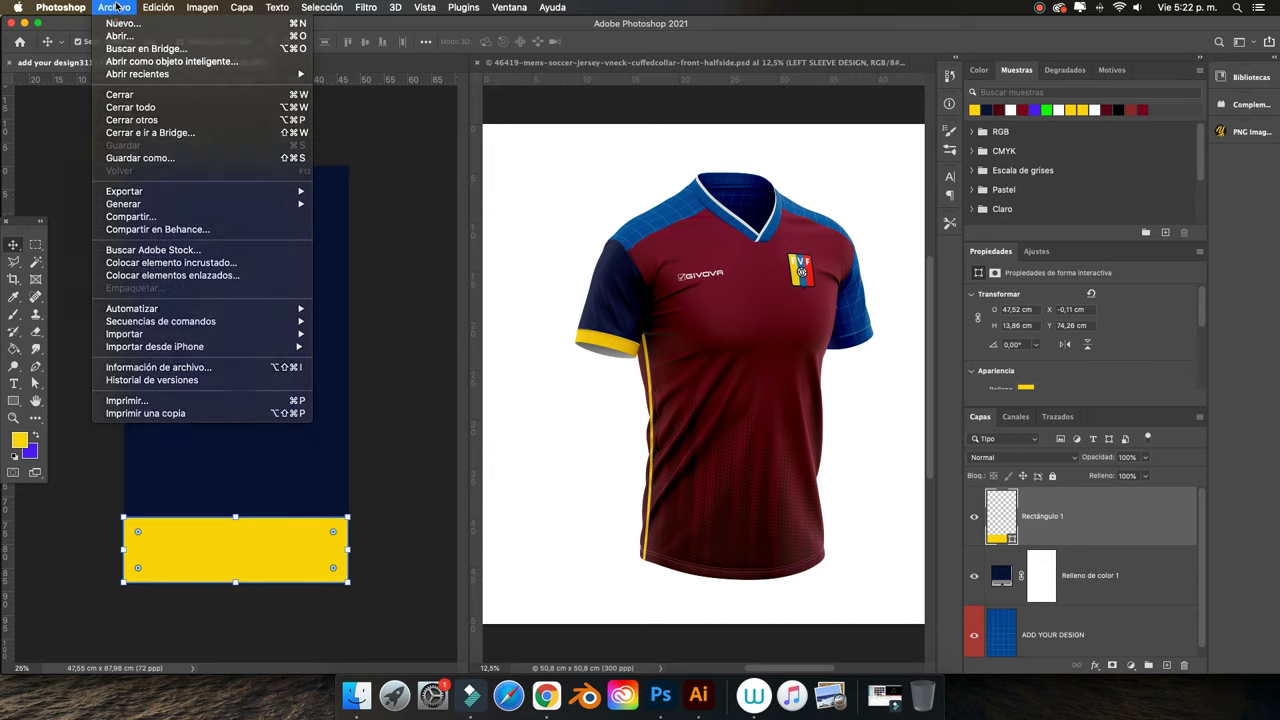
click(9, 72)
click(7, 62)
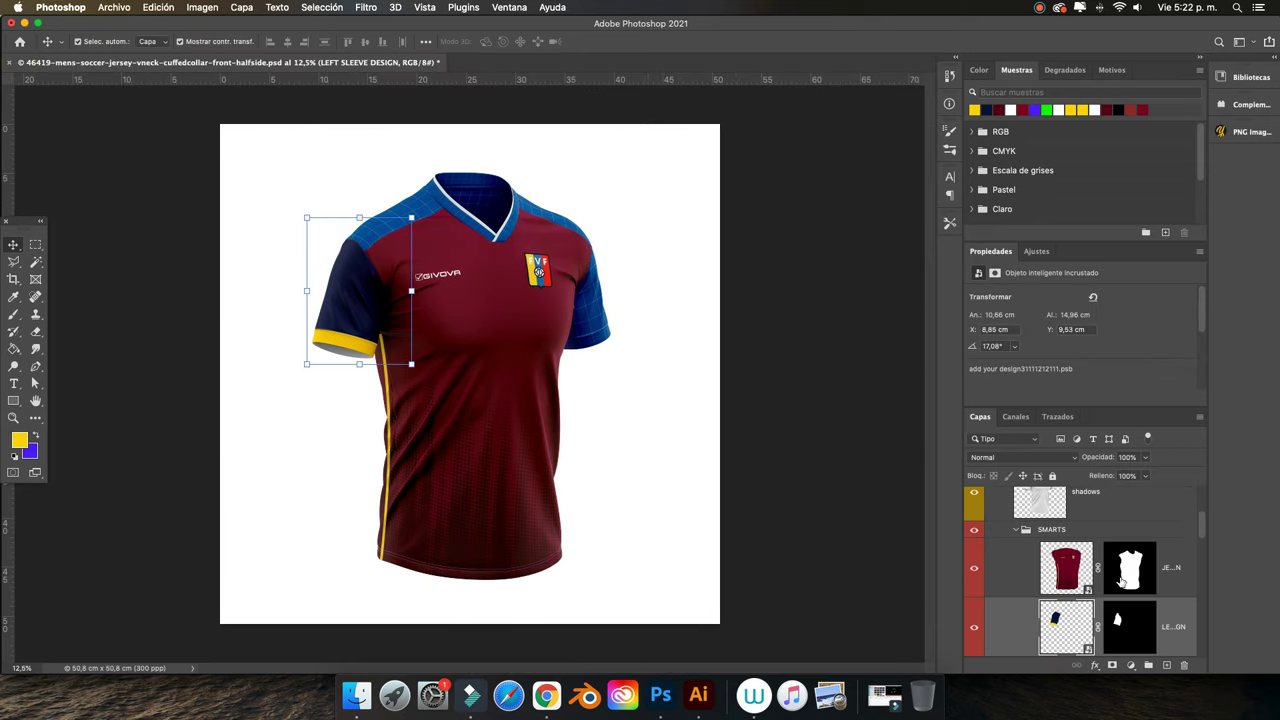
Open the right sleeve design smart object, accepting the colour profile warning
scroll(1068, 568, down, 2)
click(1067, 568)
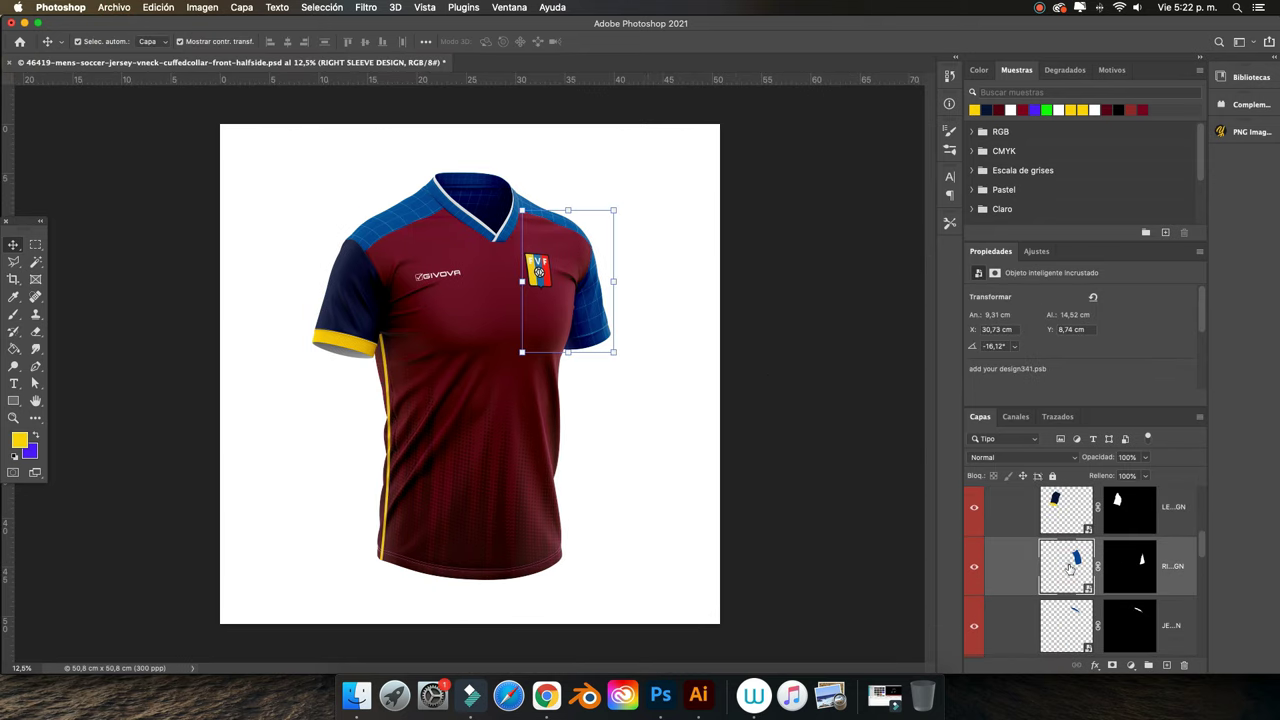
double_click(1068, 568)
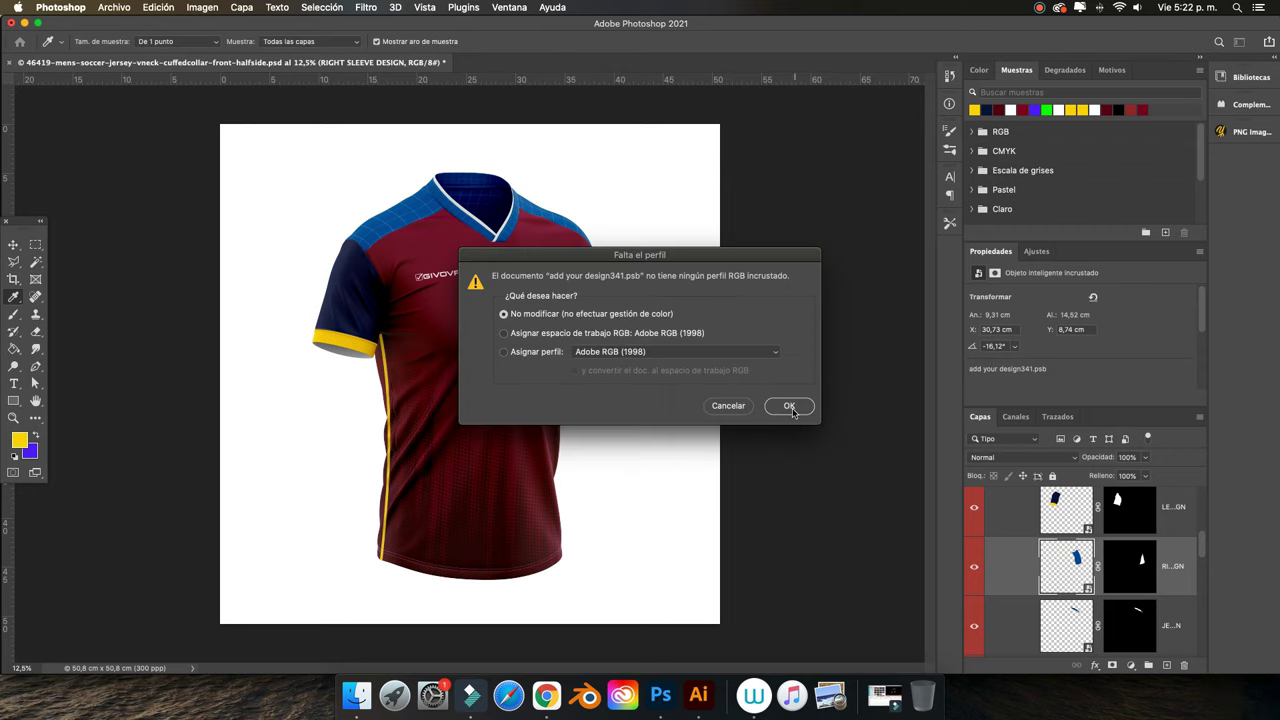
click(789, 406)
Add a dark navy solid colour fill layer to the right sleeve design
click(1130, 665)
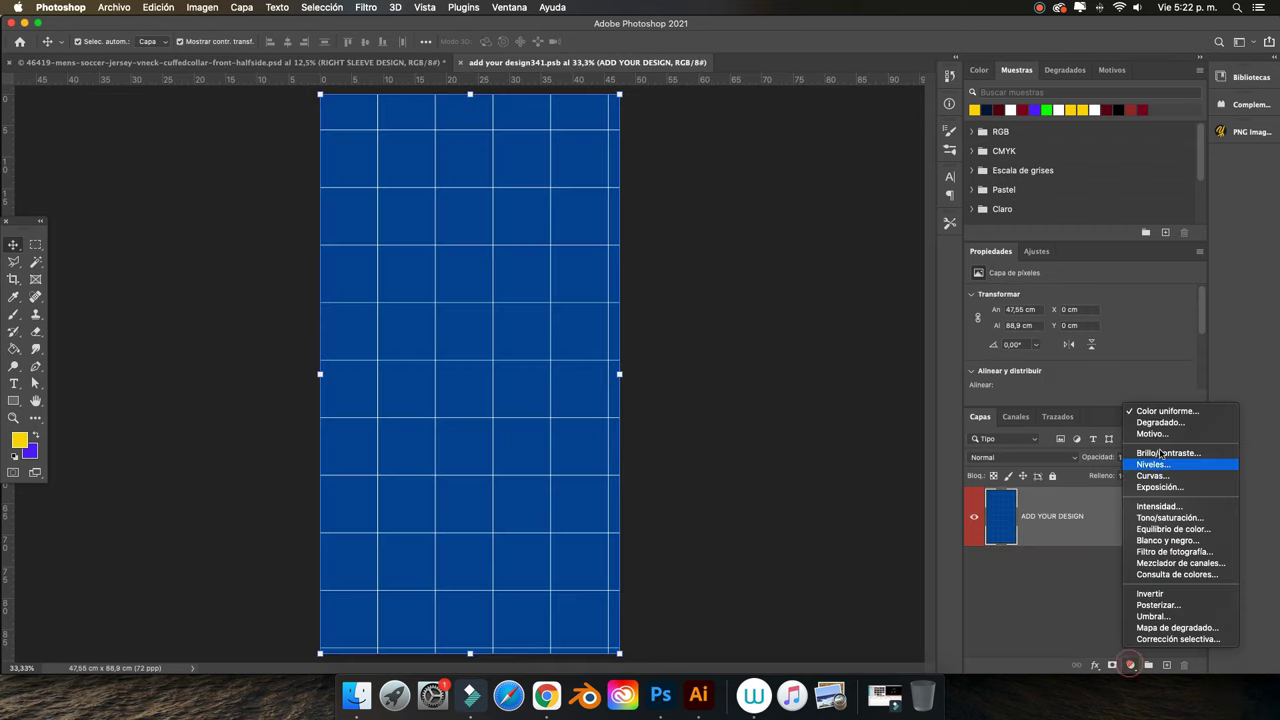
click(1165, 411)
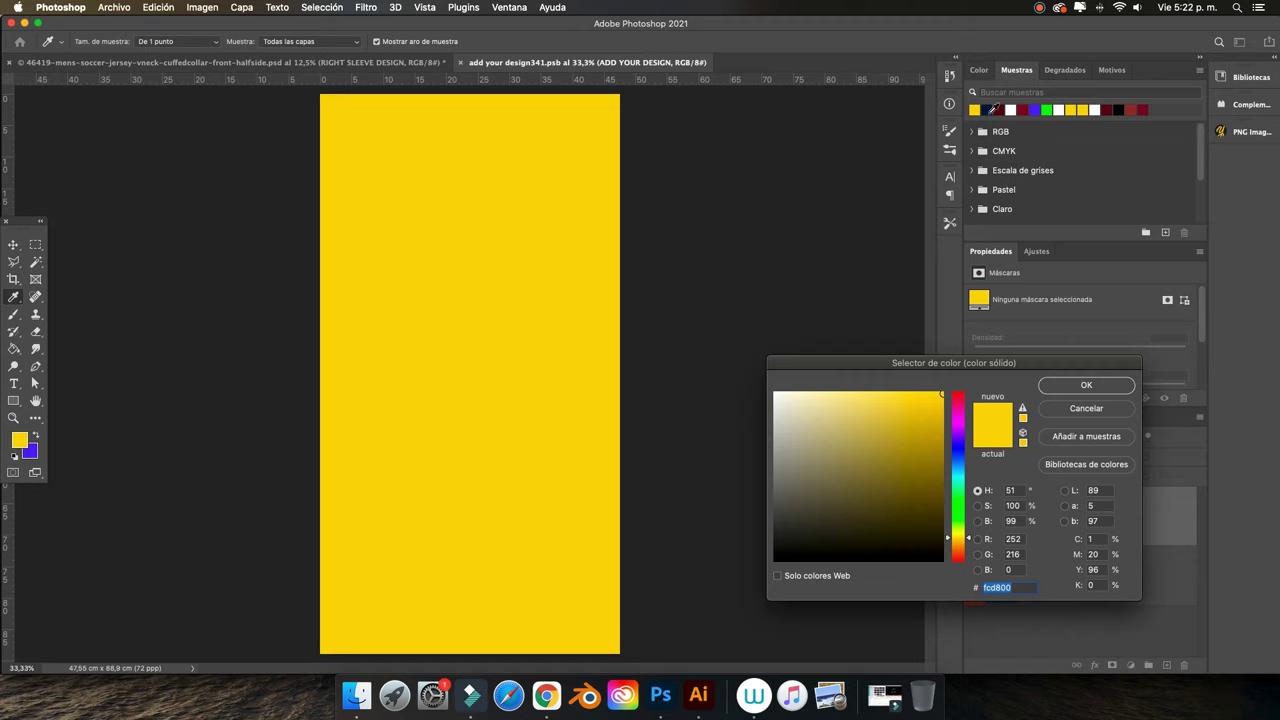
click(990, 110)
click(1086, 385)
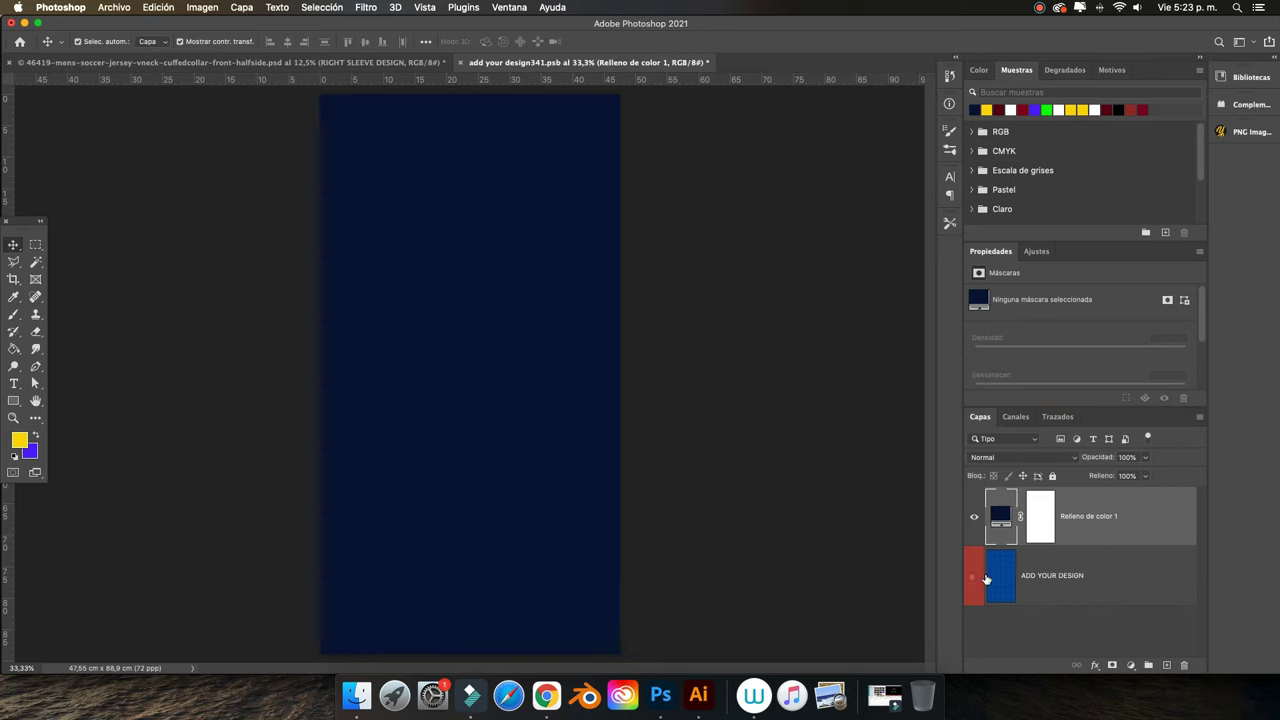
Paste the yellow band, move it to the bottom, and tile 2-up beside the mockup
key(ctrl+v)
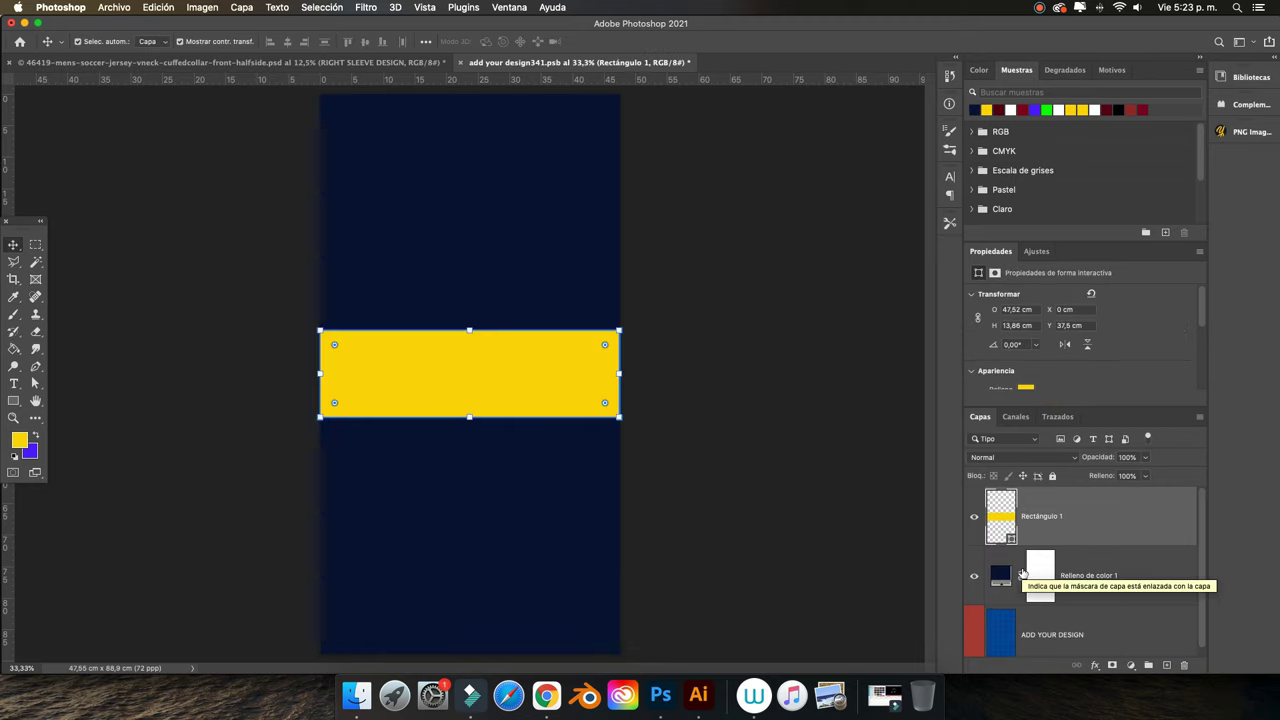
key(ctrl+minus)
drag(551, 363, 521, 560)
click(690, 361)
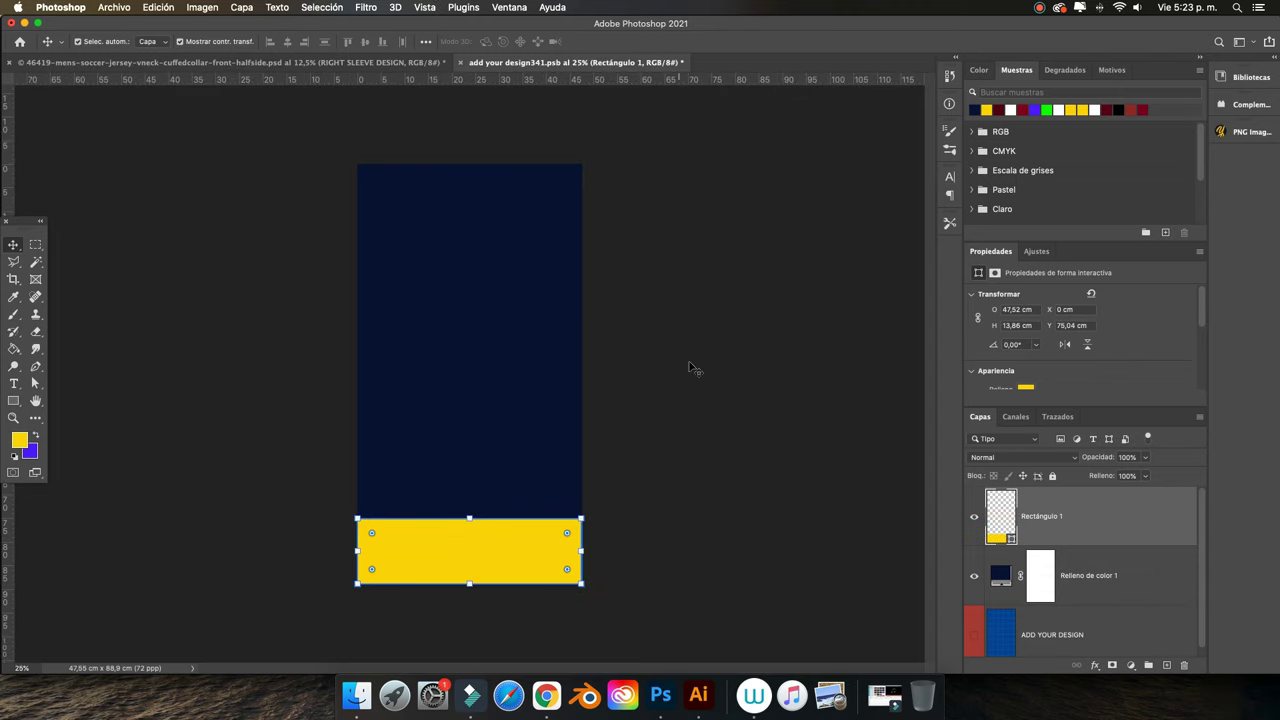
click(515, 7)
mouse_move(521, 23)
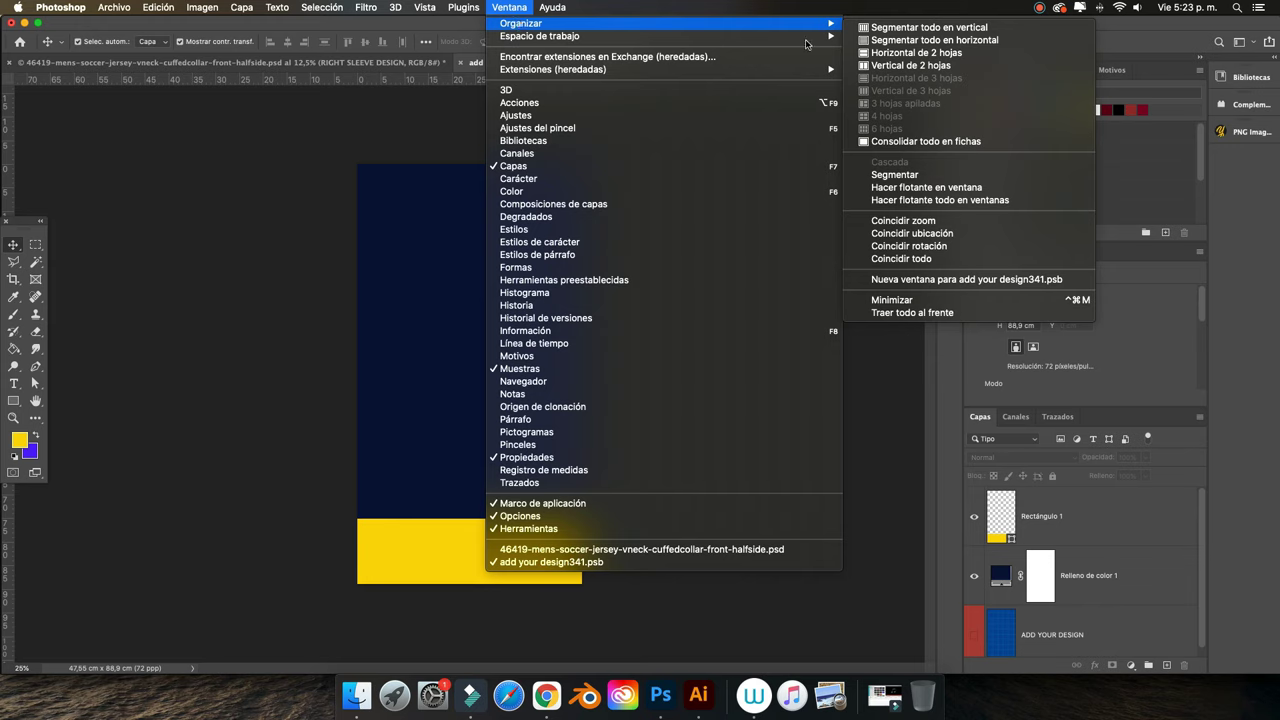
click(886, 66)
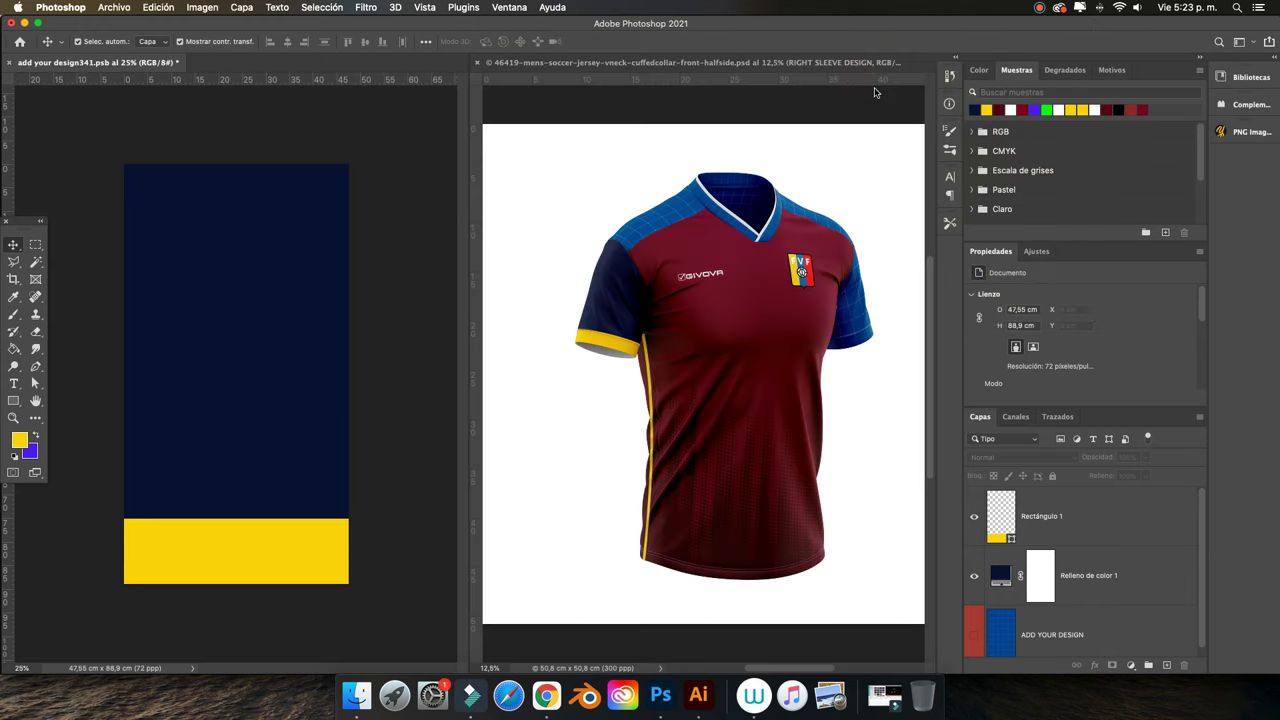
Save the sleeve design and shorten the yellow band to 10.9 cm tall
click(122, 7)
click(150, 144)
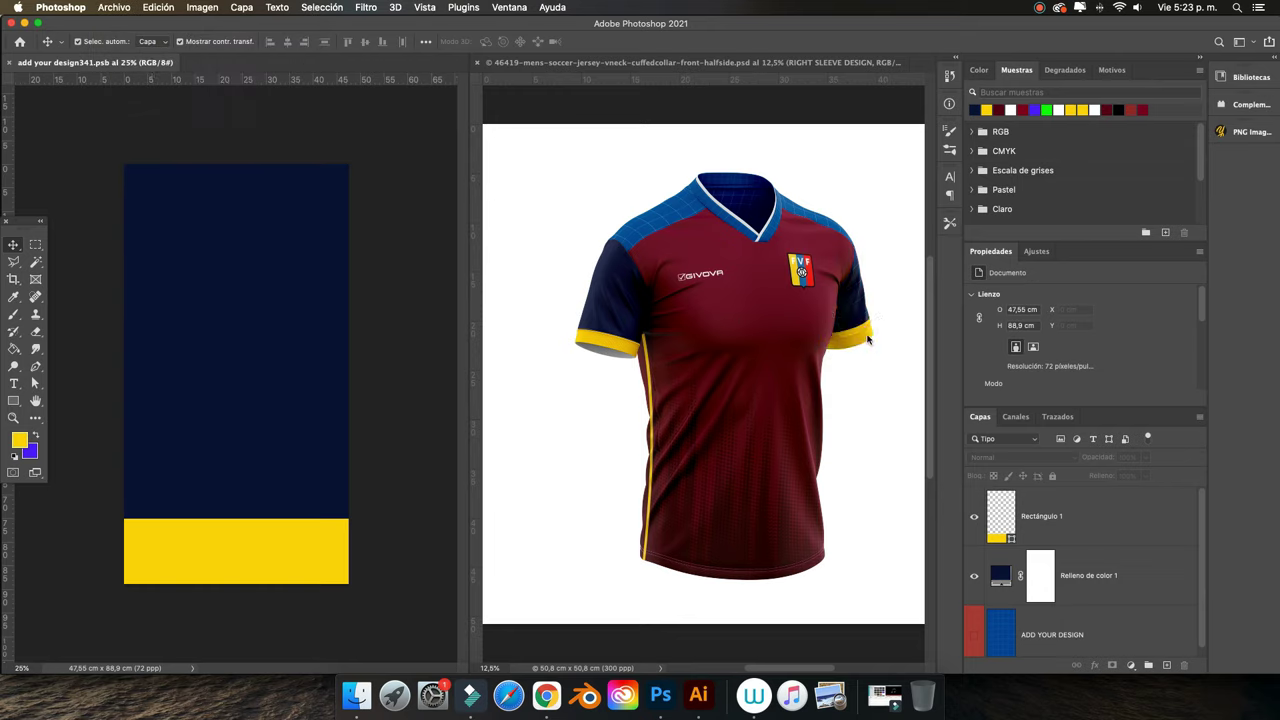
click(281, 543)
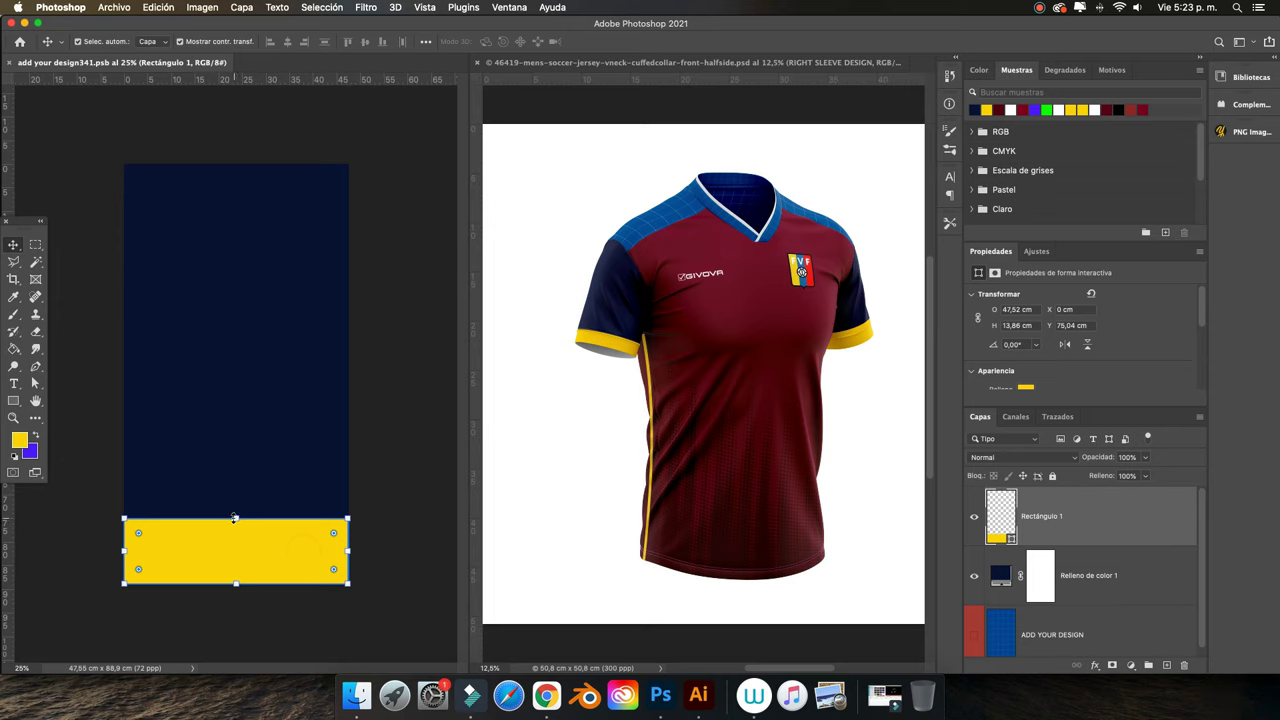
drag(236, 518, 247, 522)
click(723, 41)
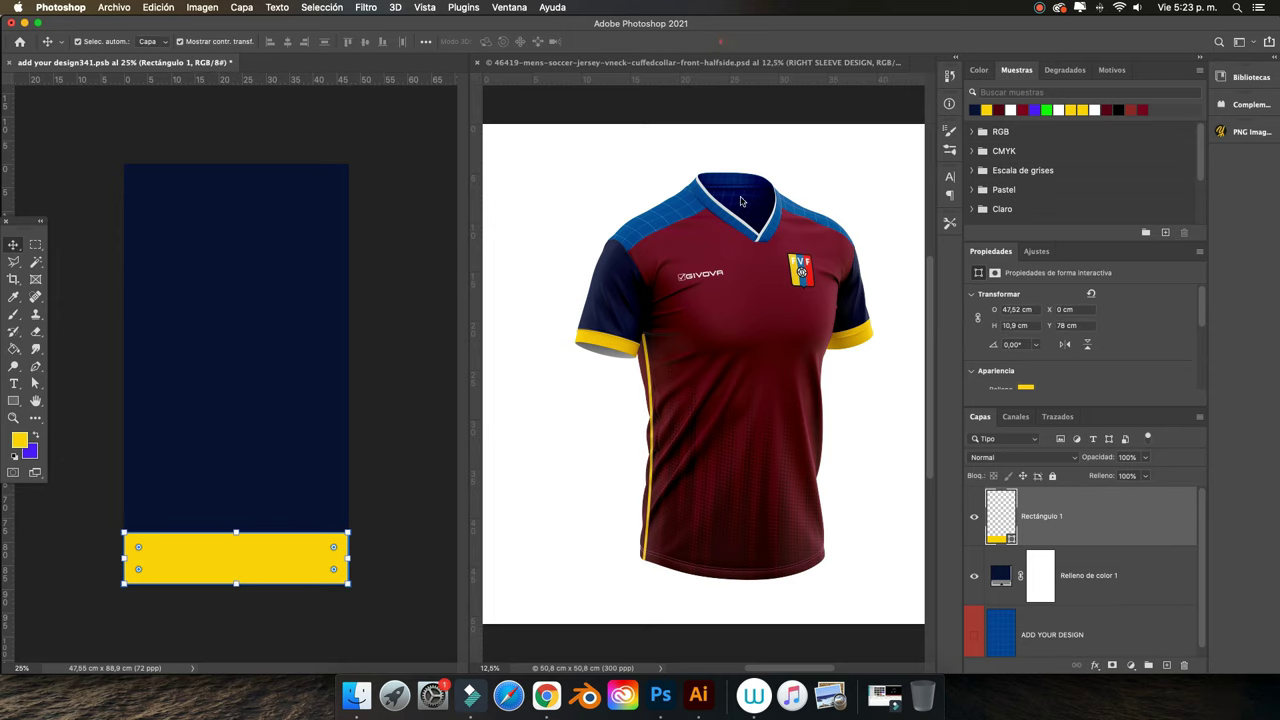
Save again and trim the yellow band to about 10.09 cm
click(120, 8)
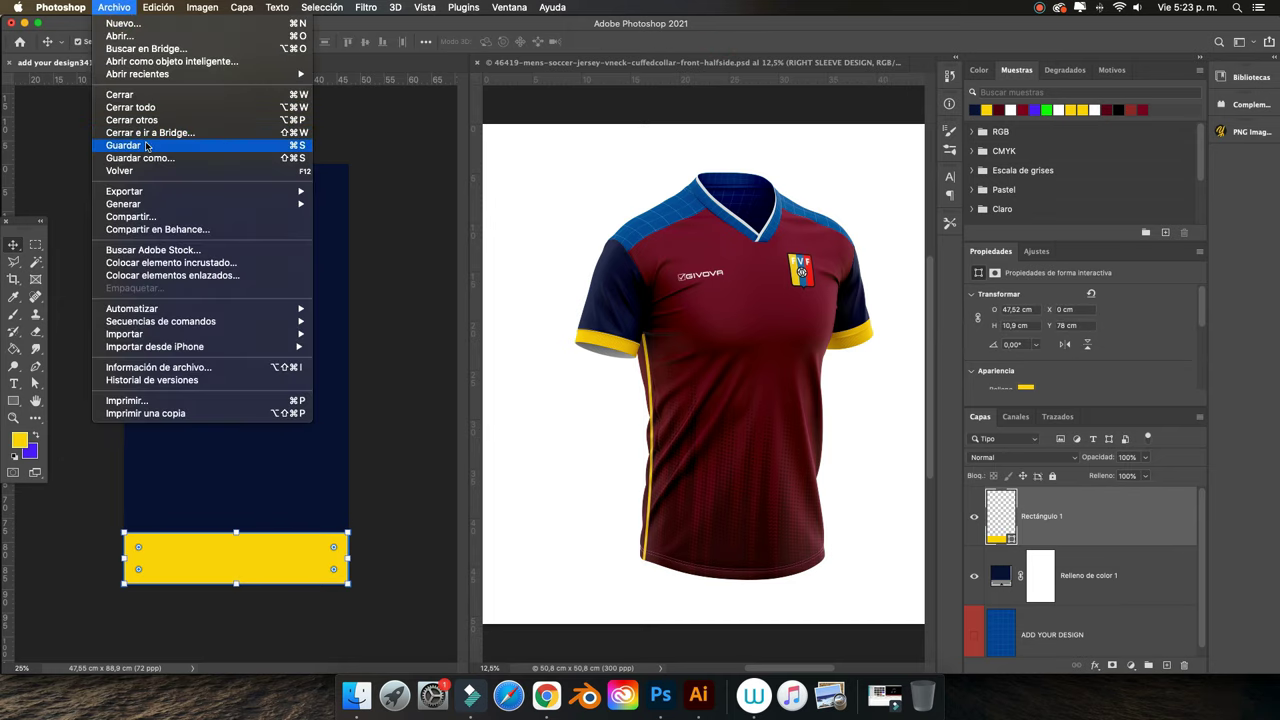
click(145, 144)
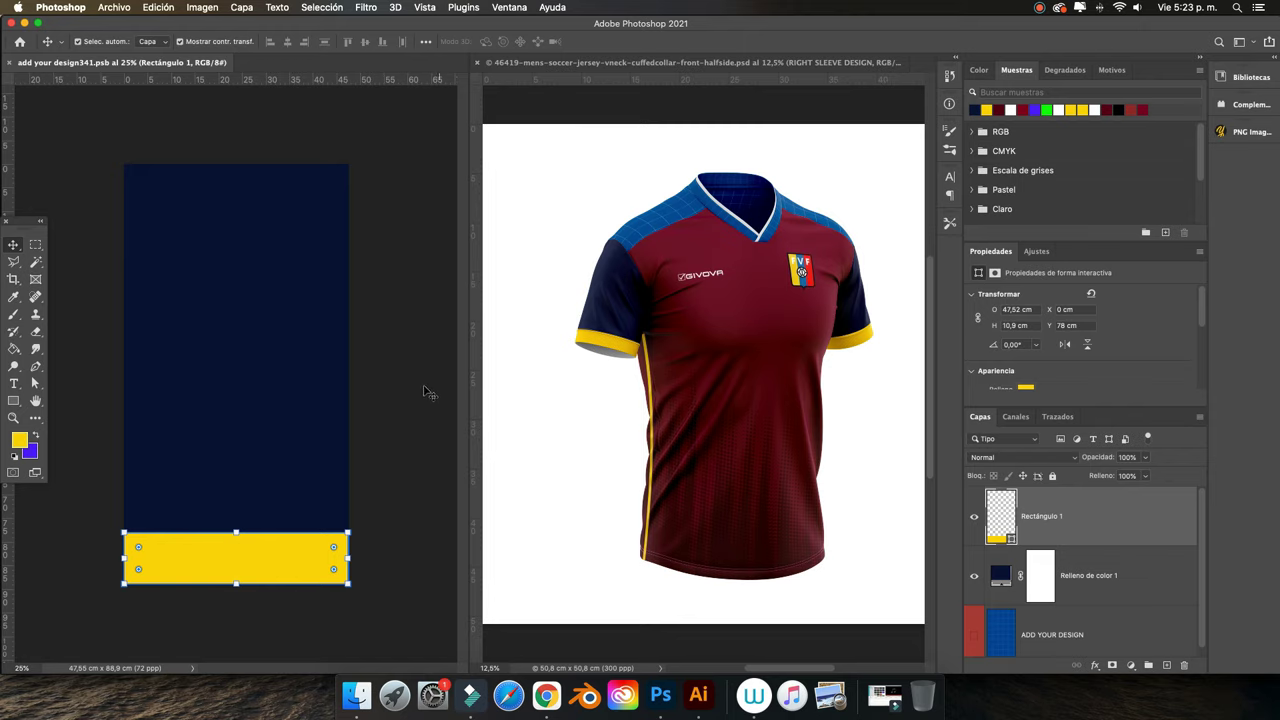
drag(236, 530, 236, 533)
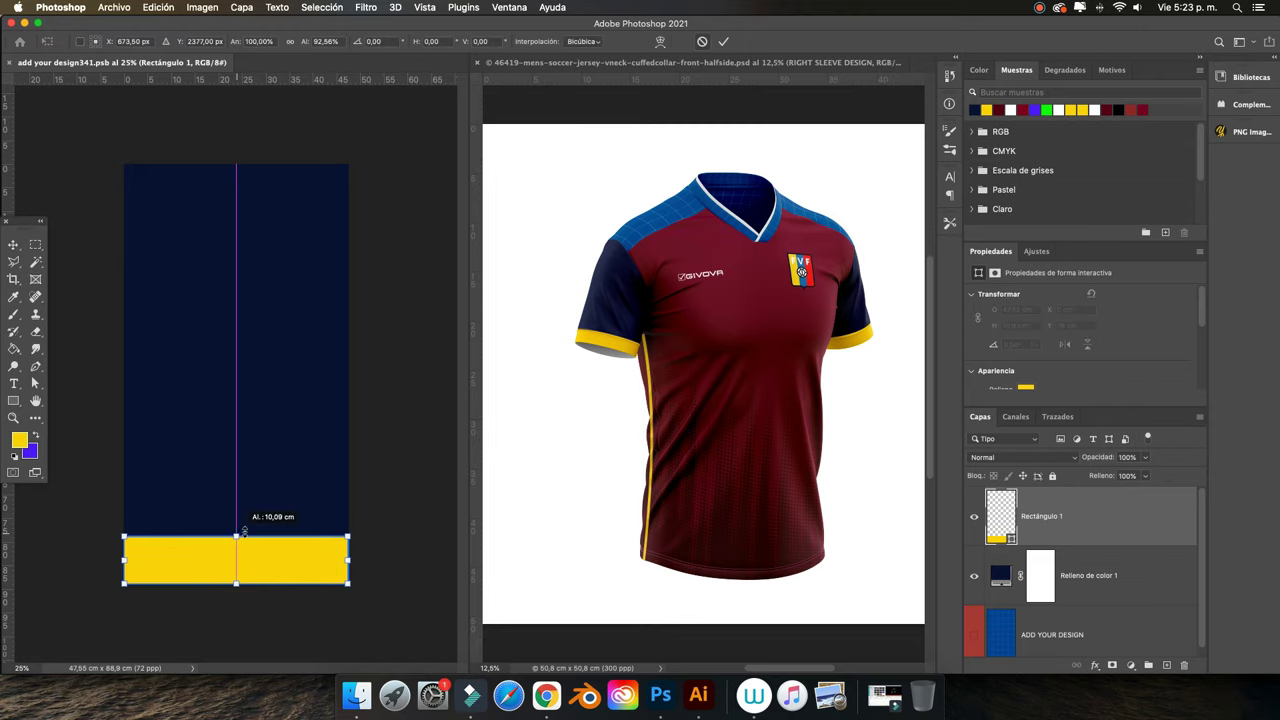
click(723, 41)
Save the final band height and close the right sleeve design file
click(114, 7)
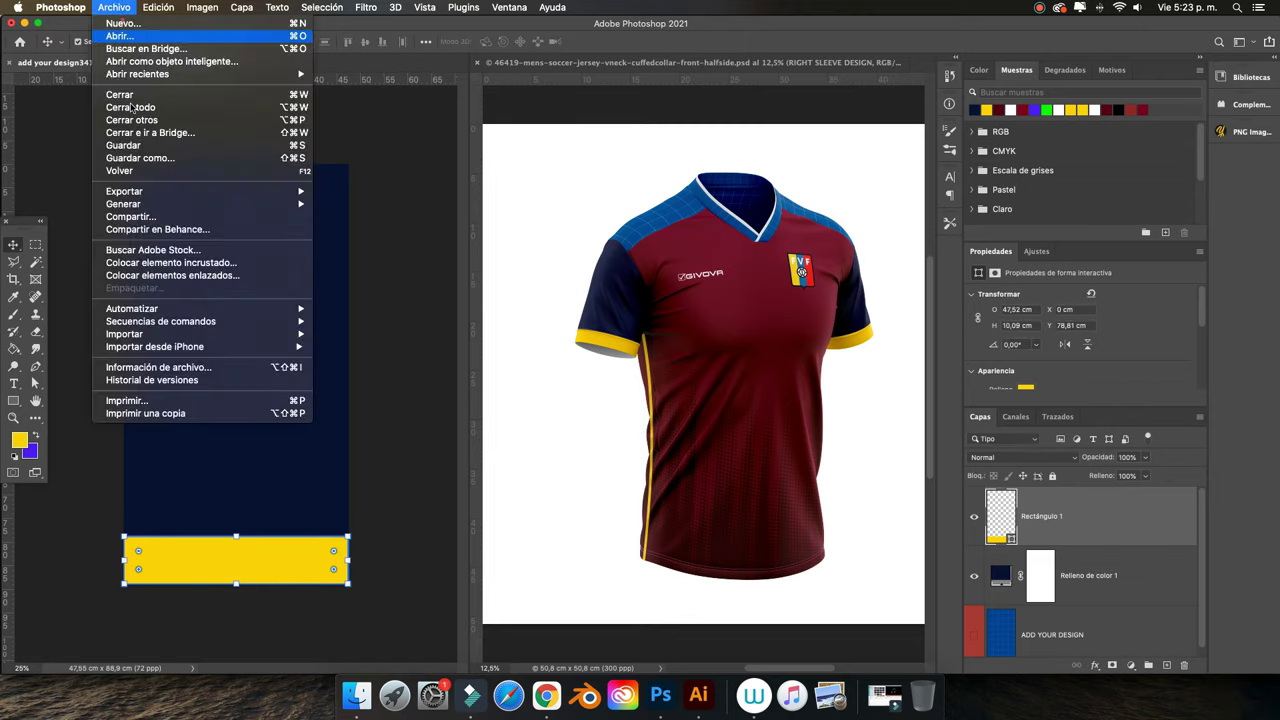
click(145, 144)
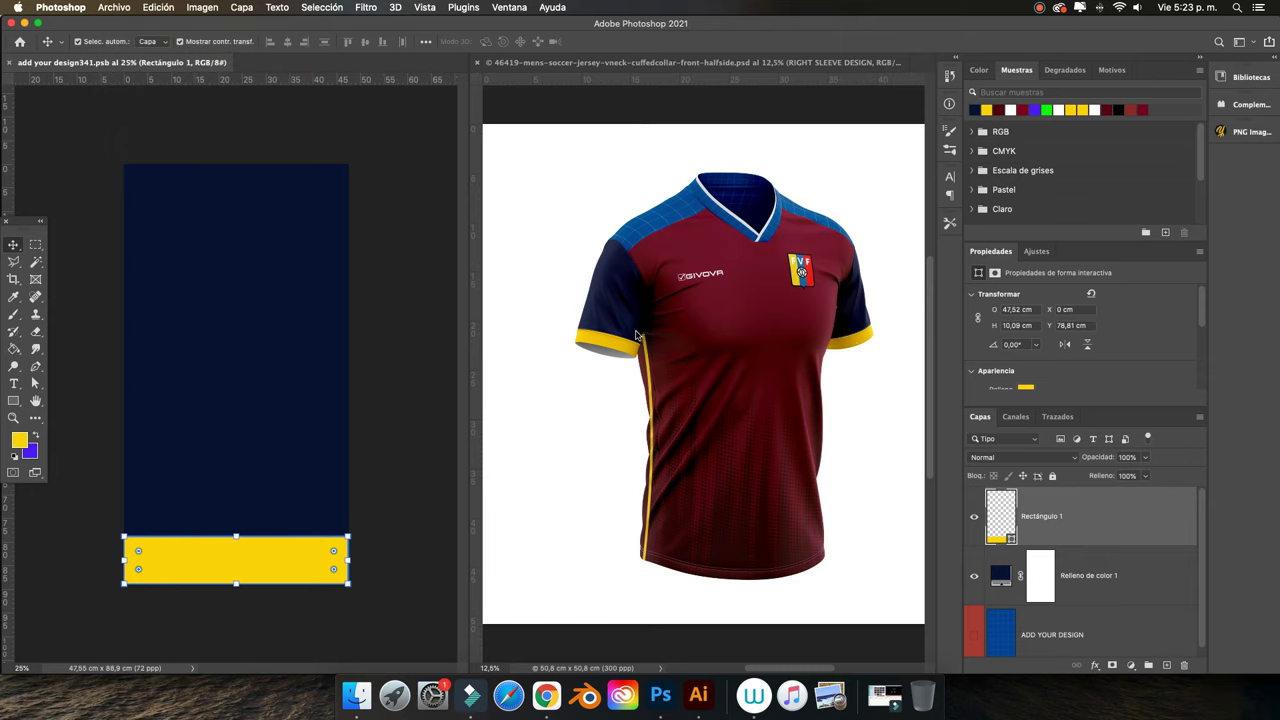
click(440, 300)
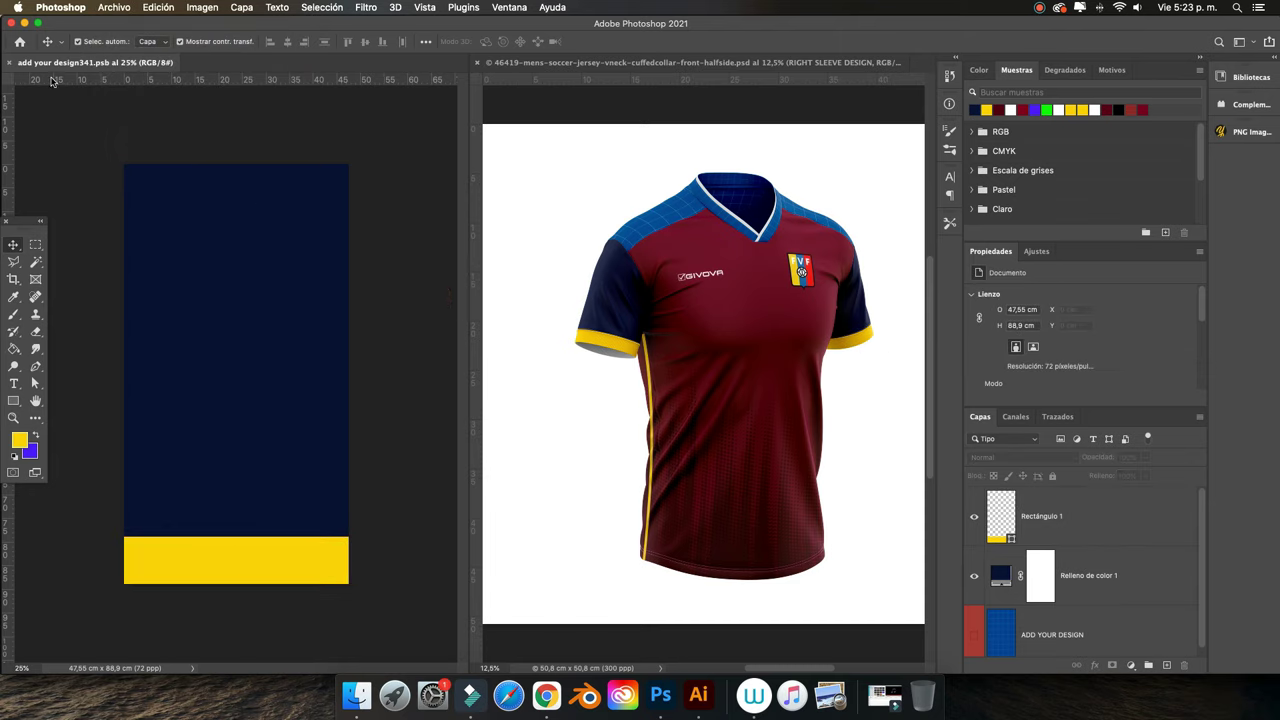
click(10, 62)
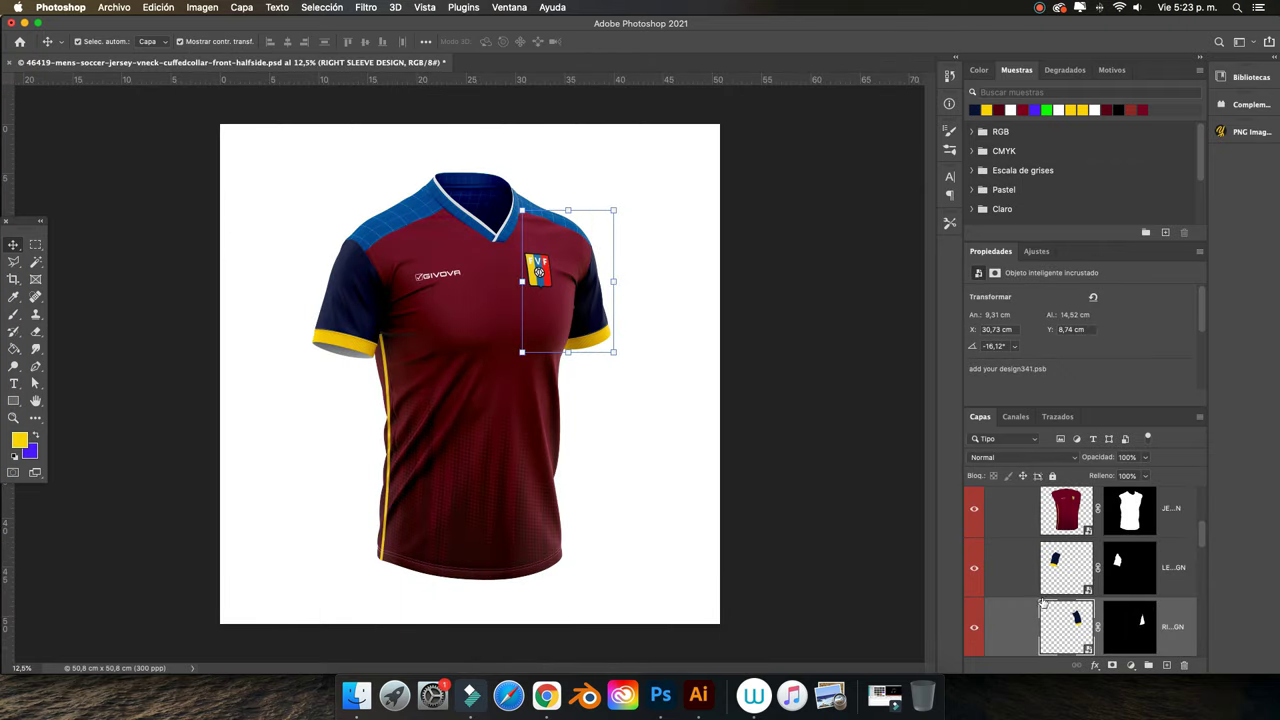
scroll(1042, 604, down, 2)
Open the JERSEY DESIGN collar smart object and tile it 2-up beside the mockup
click(1066, 614)
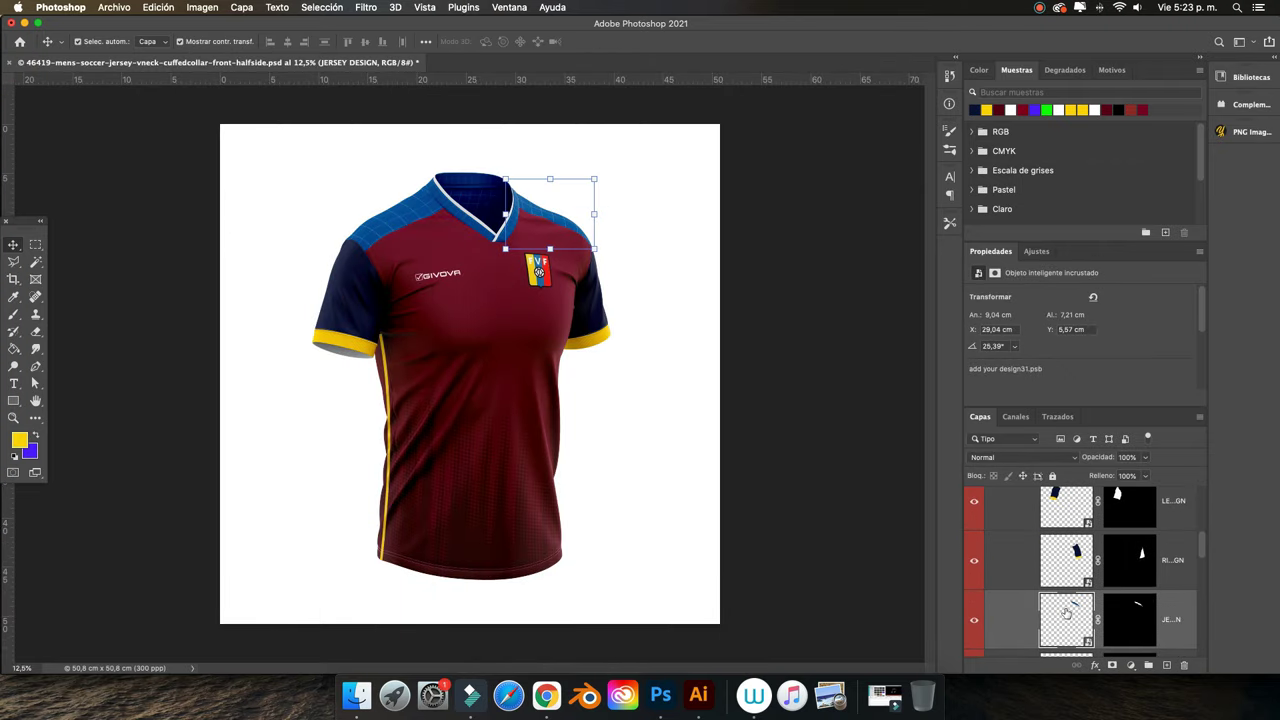
double_click(1066, 614)
click(764, 418)
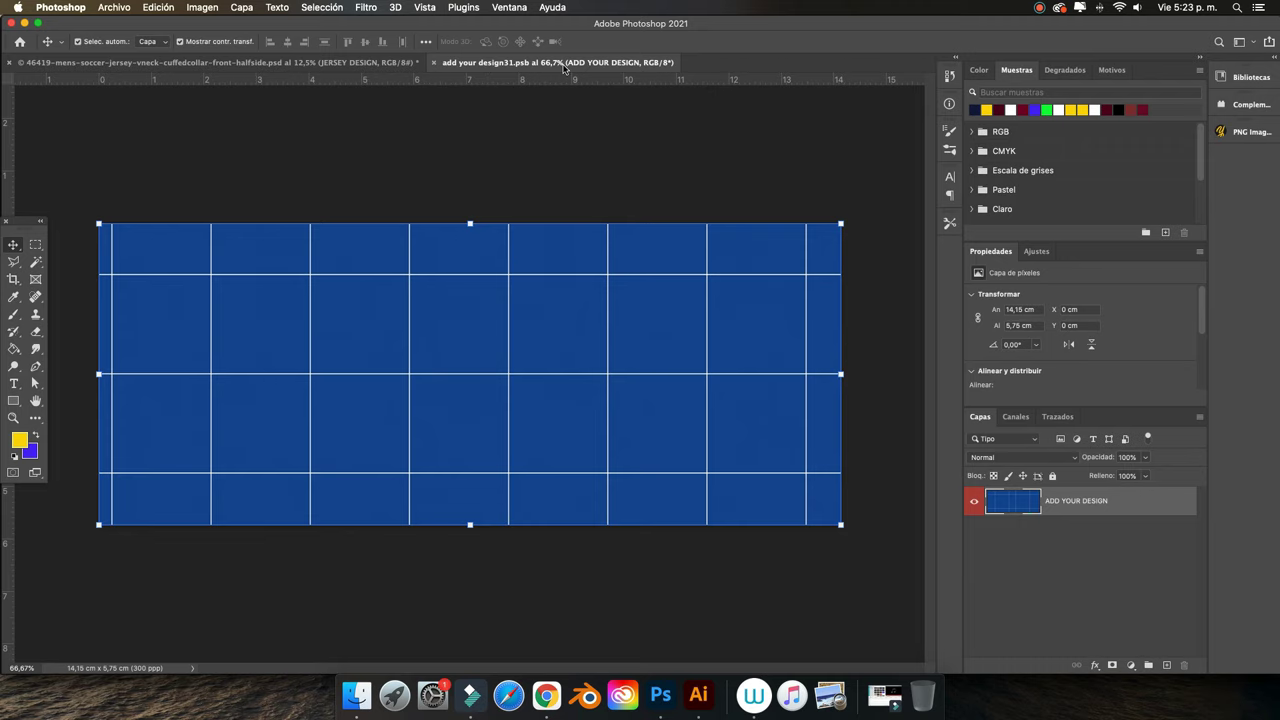
click(520, 7)
mouse_move(521, 23)
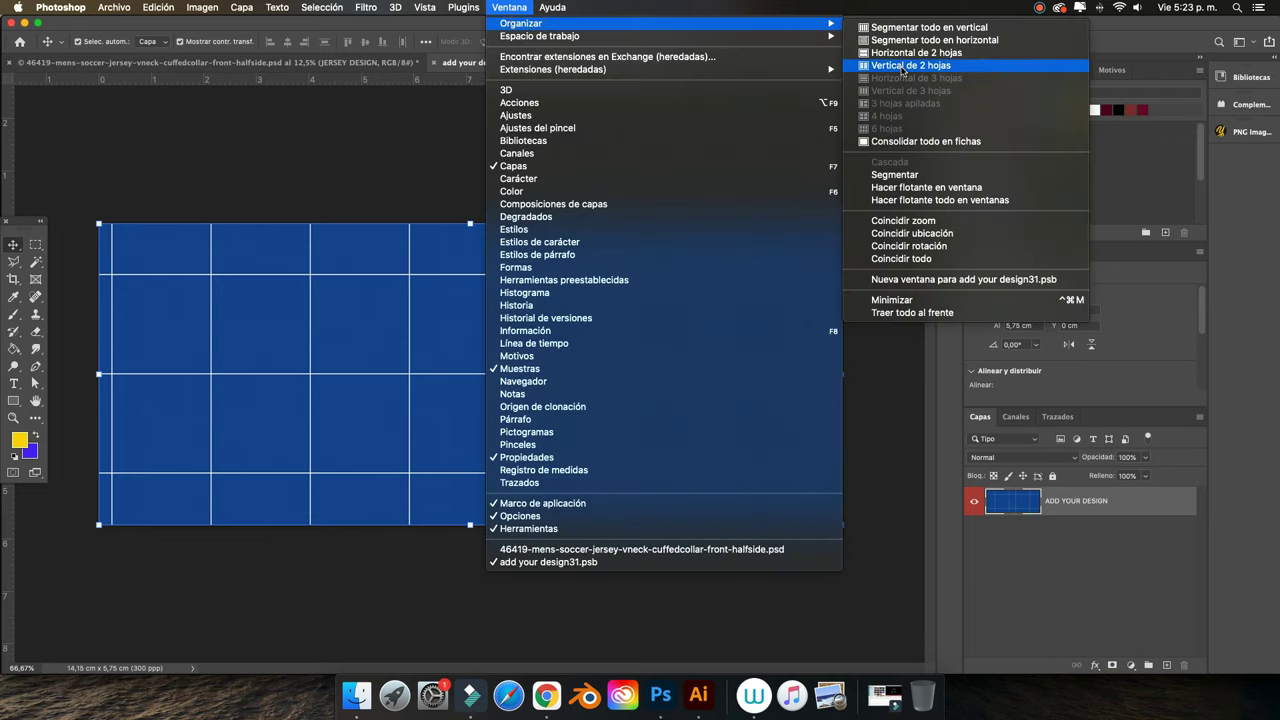
click(960, 65)
Add a navy fill sampled from the jersey, save with Cmd+S, and close the file
click(1130, 666)
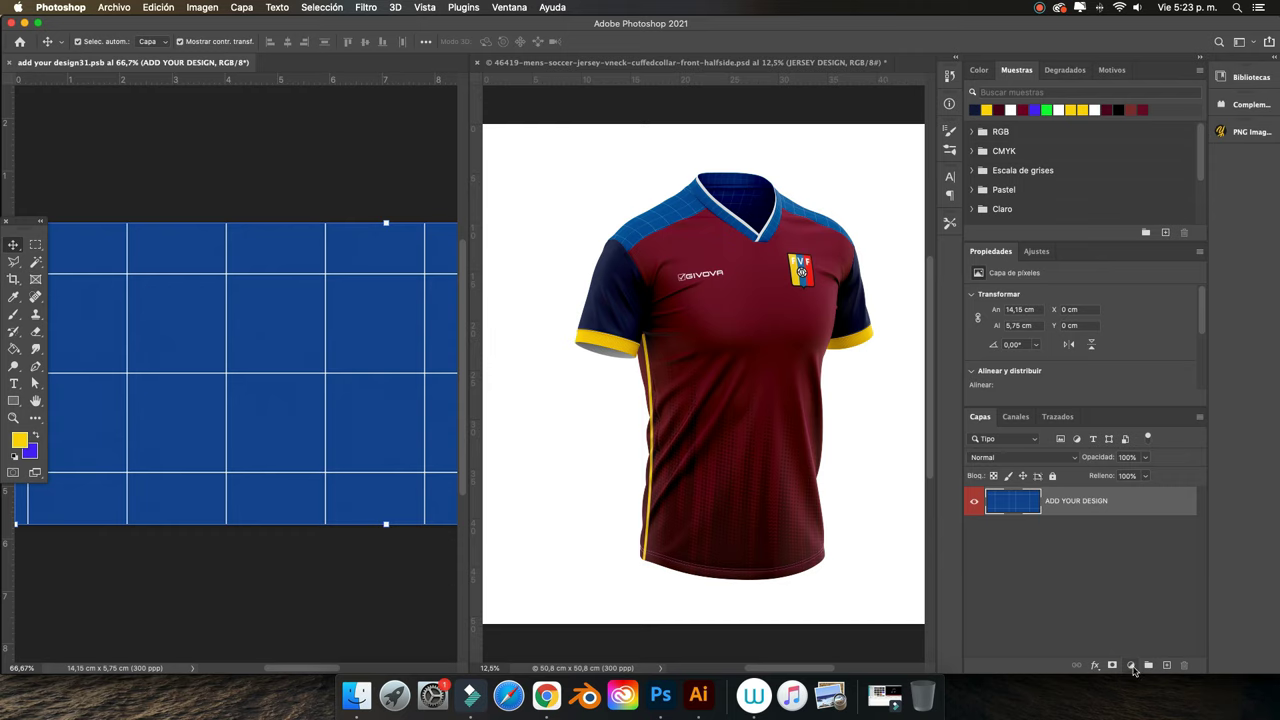
click(1156, 409)
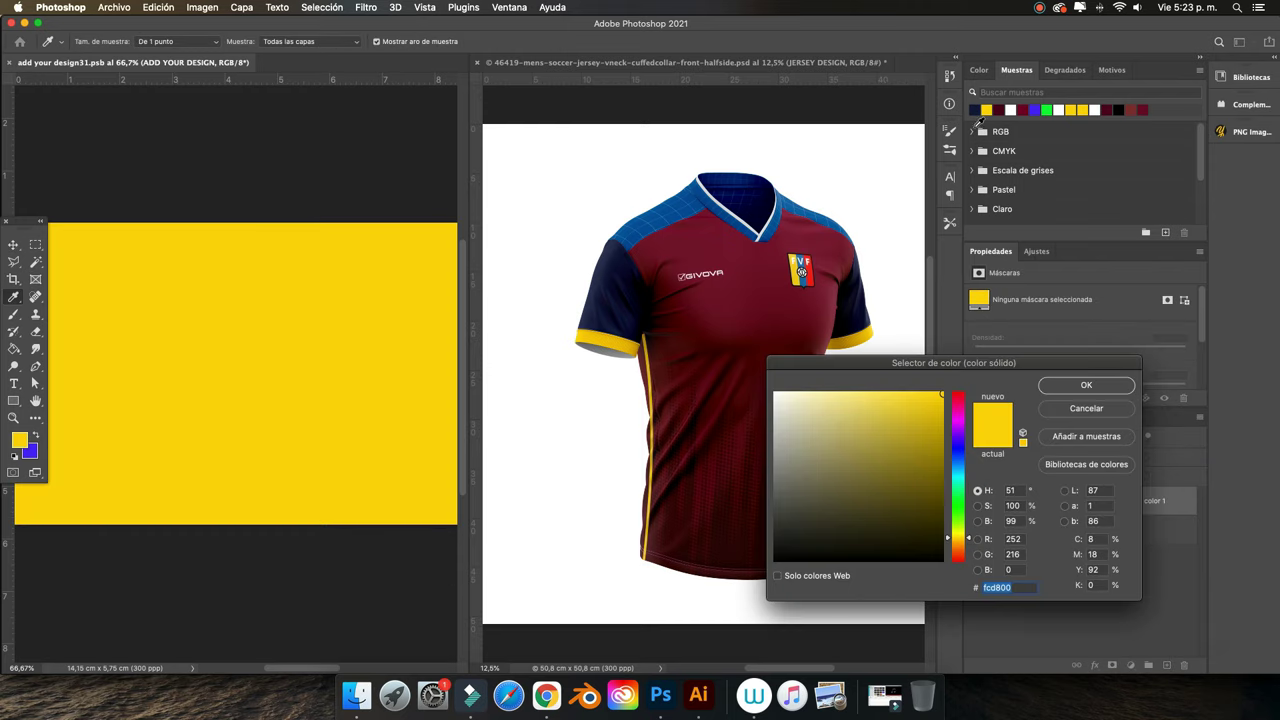
click(801, 271)
click(1090, 385)
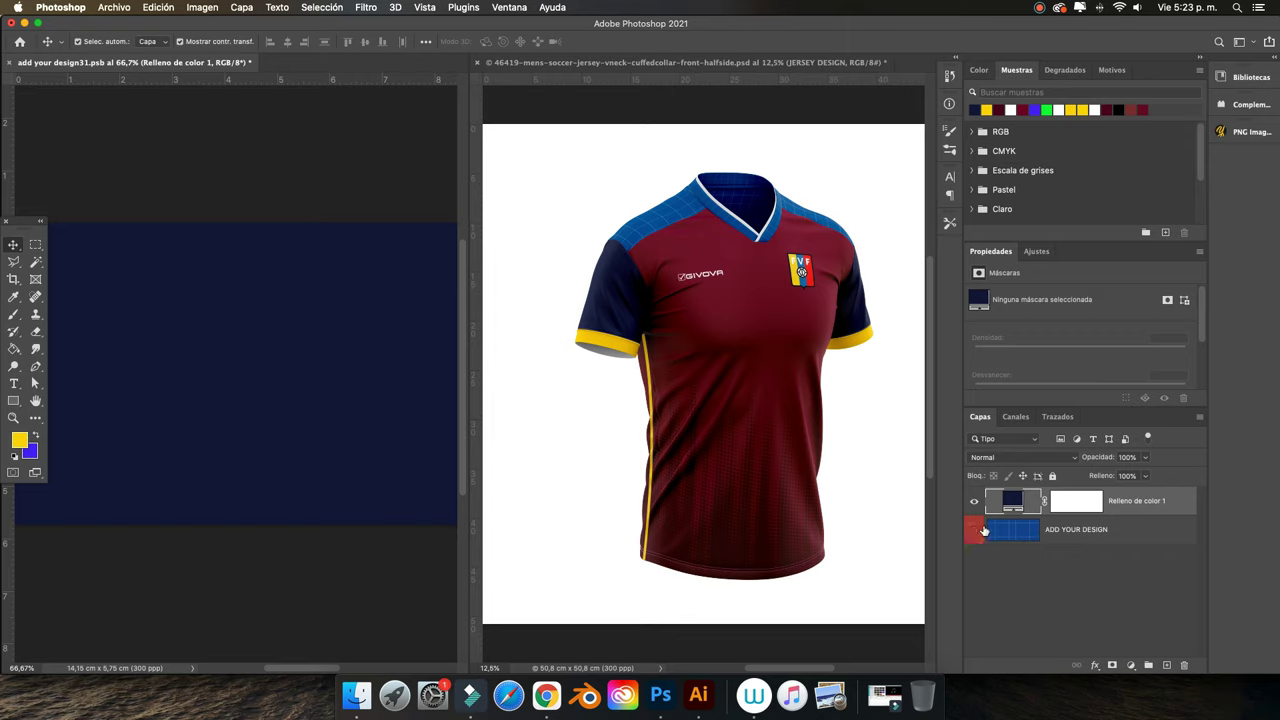
key(super+s)
click(9, 62)
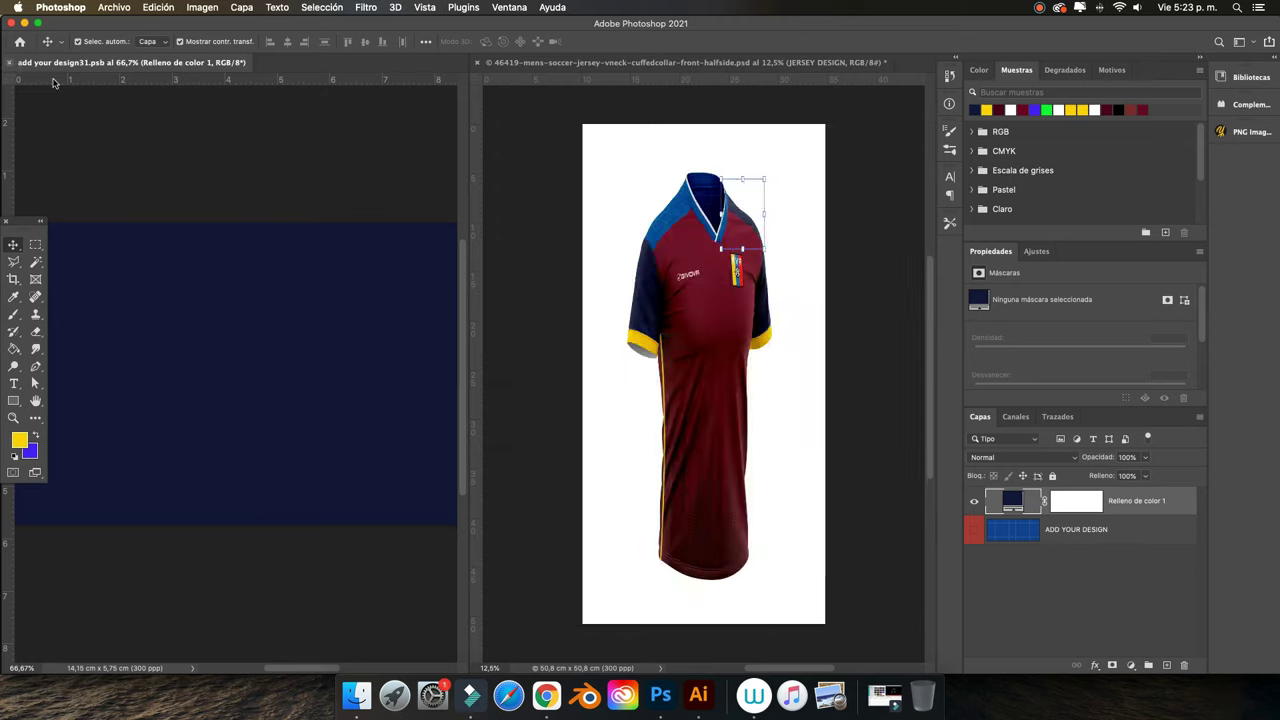
Open the shoulder panel smart object and add a dark navy solid colour fill
scroll(1066, 600, down, 2)
double_click(1067, 600)
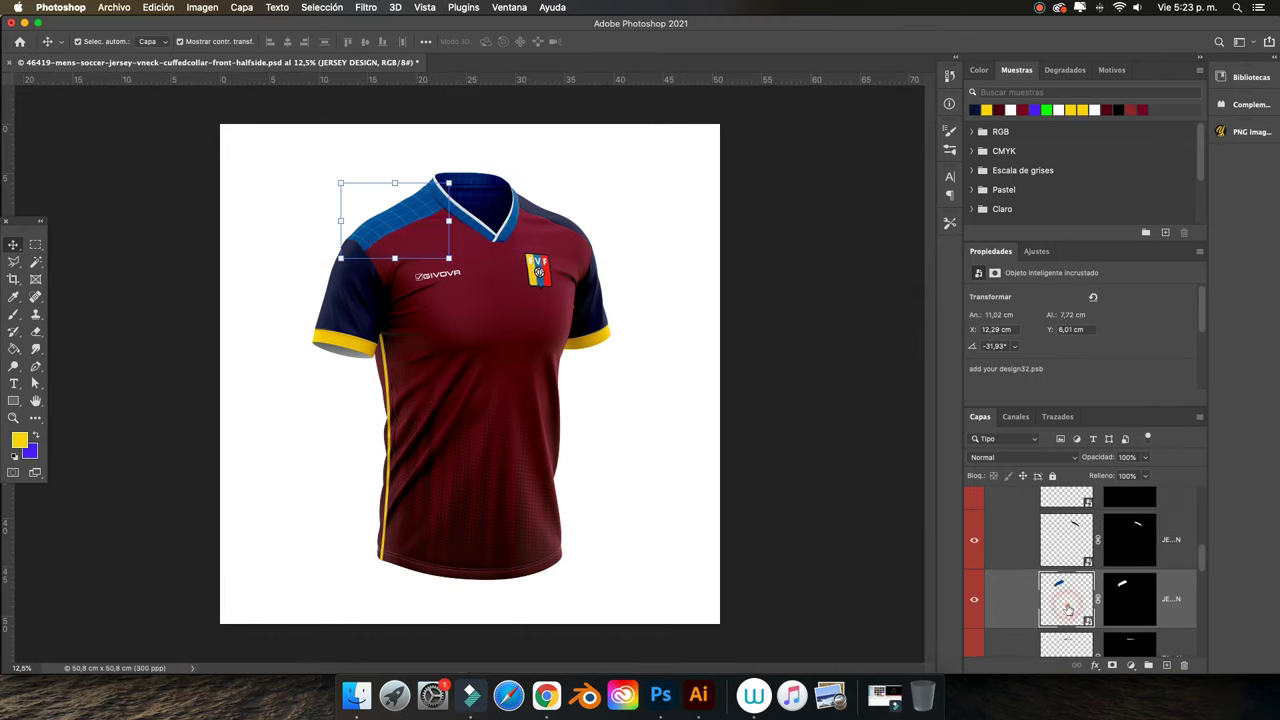
click(763, 416)
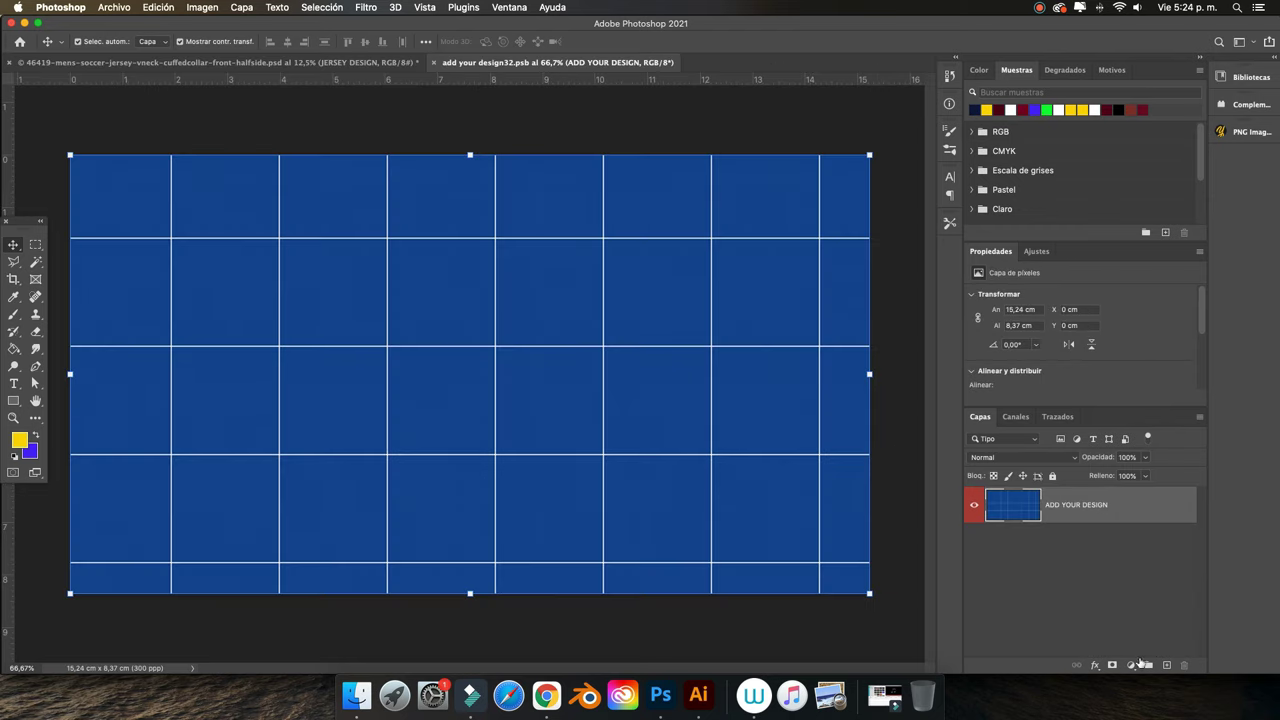
click(1131, 665)
click(1160, 409)
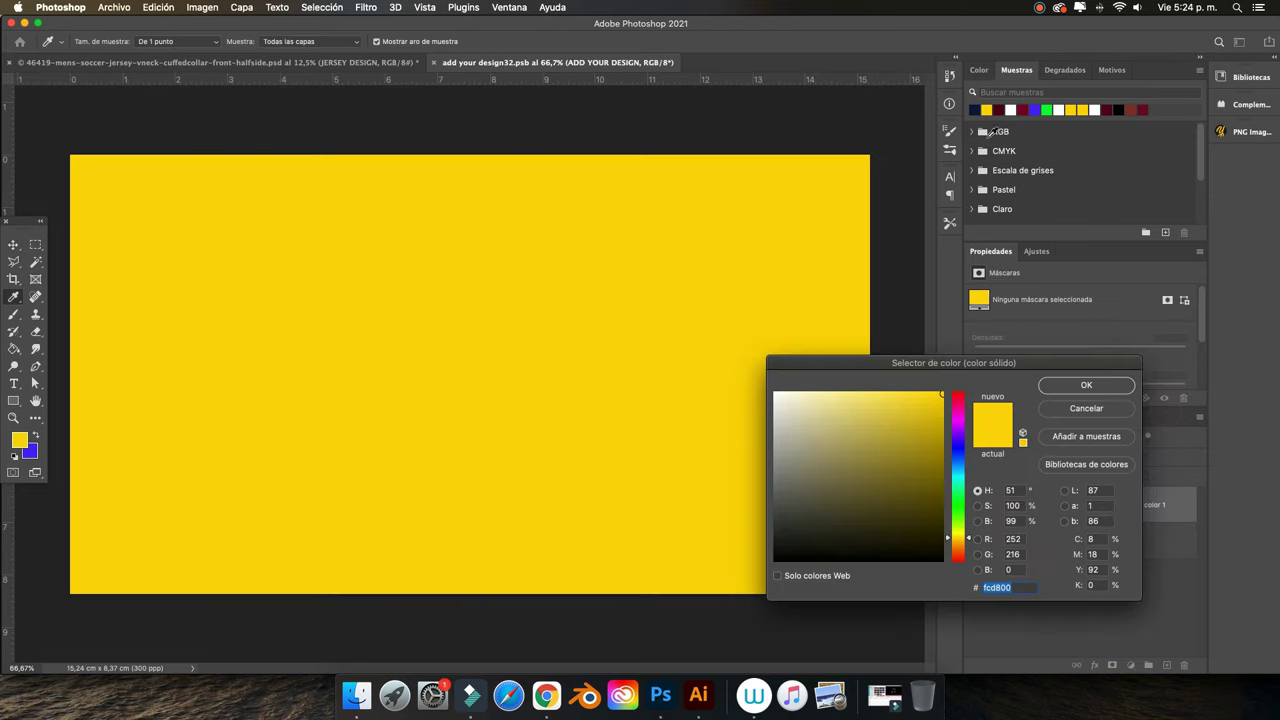
click(975, 108)
click(1086, 385)
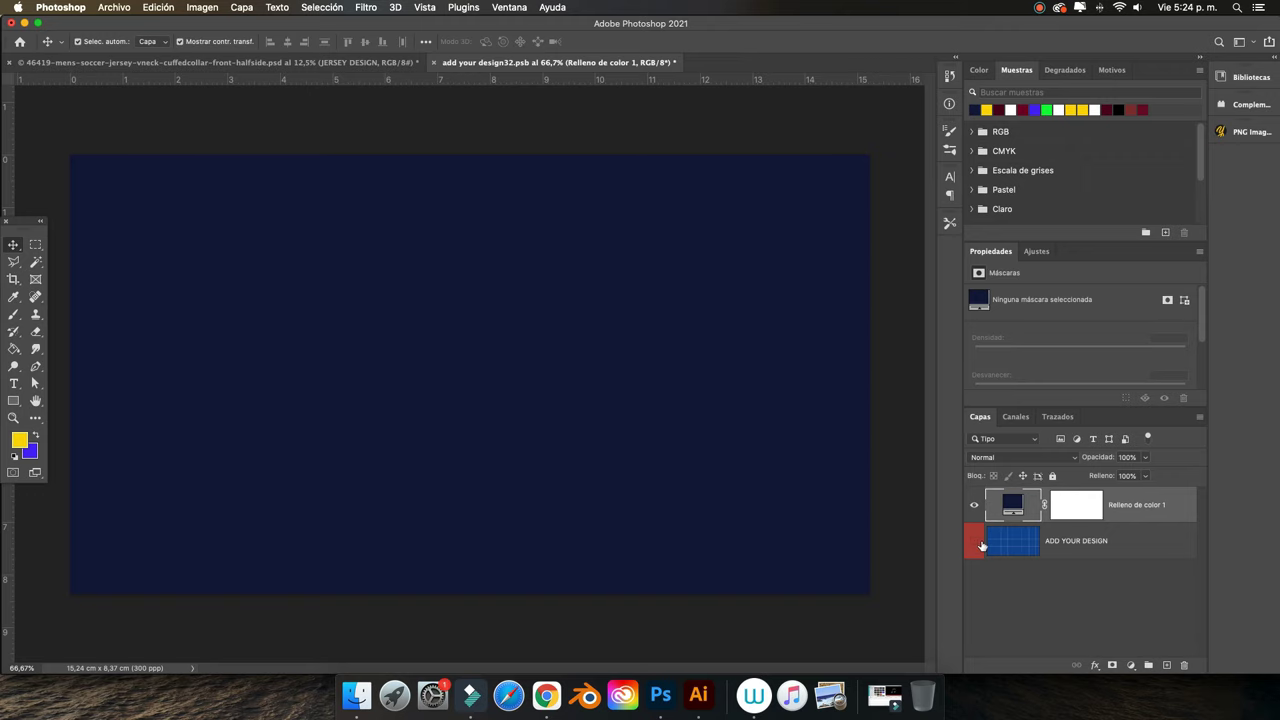
Tile 2-up to check the mockup, save the shoulder panel design, and close it
click(503, 8)
mouse_move(521, 23)
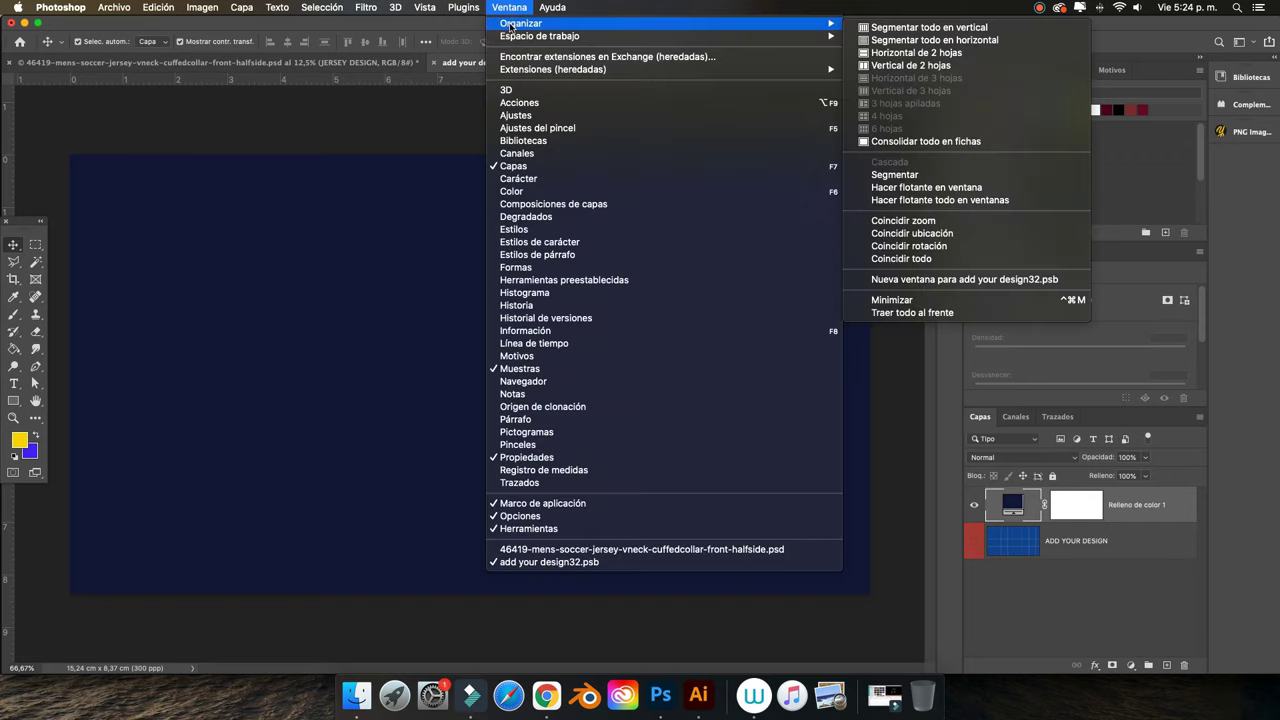
click(910, 65)
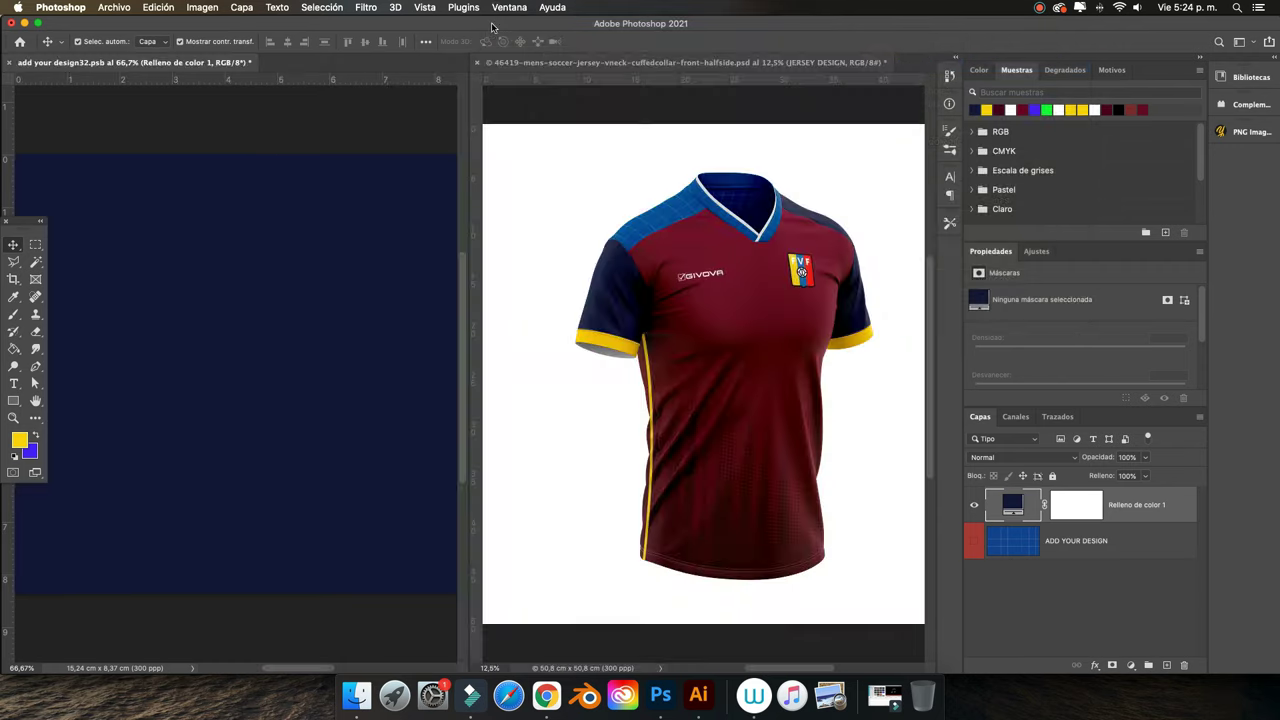
click(116, 8)
click(139, 146)
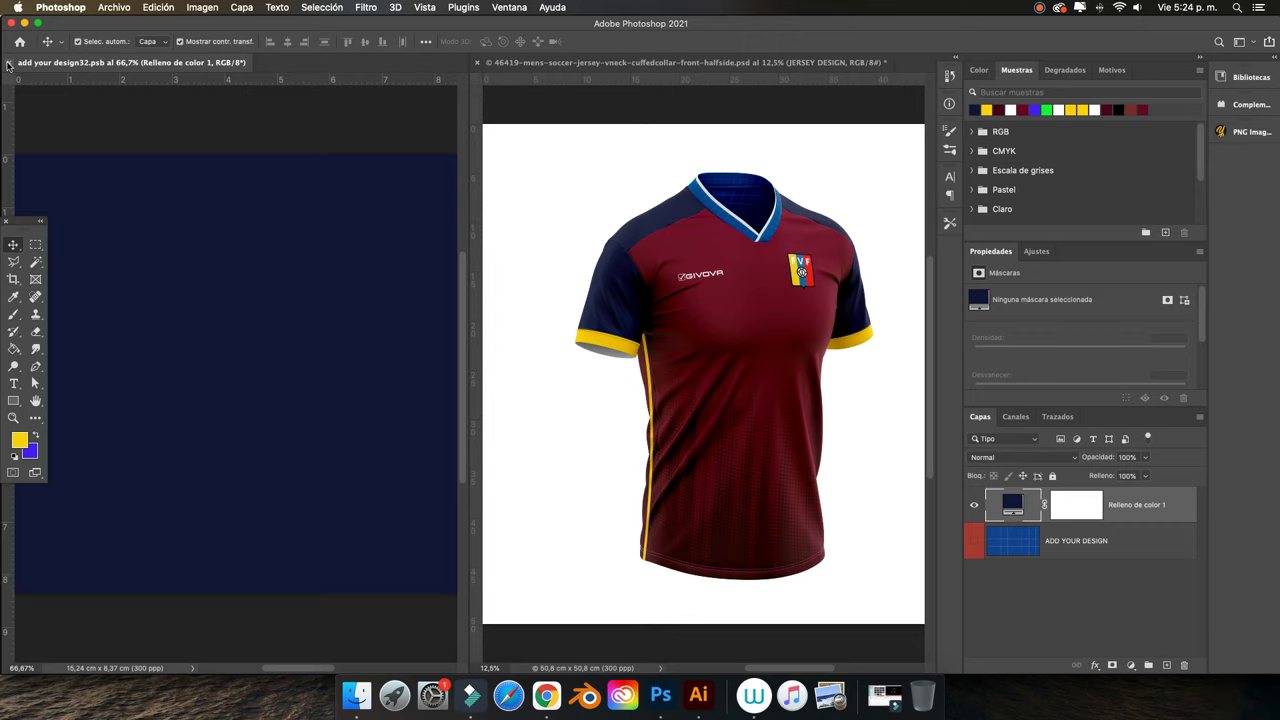
click(8, 63)
Open the TAPE DESIGN smart object and tile it 2-up beside the mockup
scroll(1067, 598, down, 2)
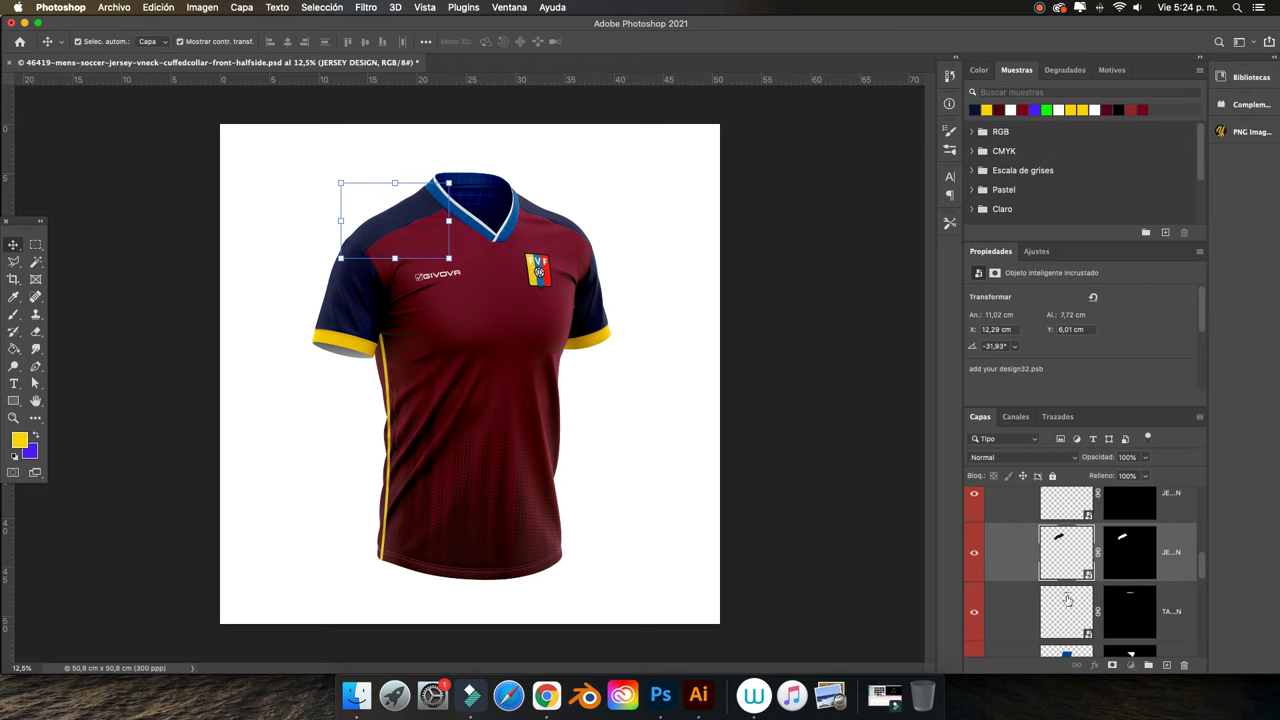
double_click(1067, 598)
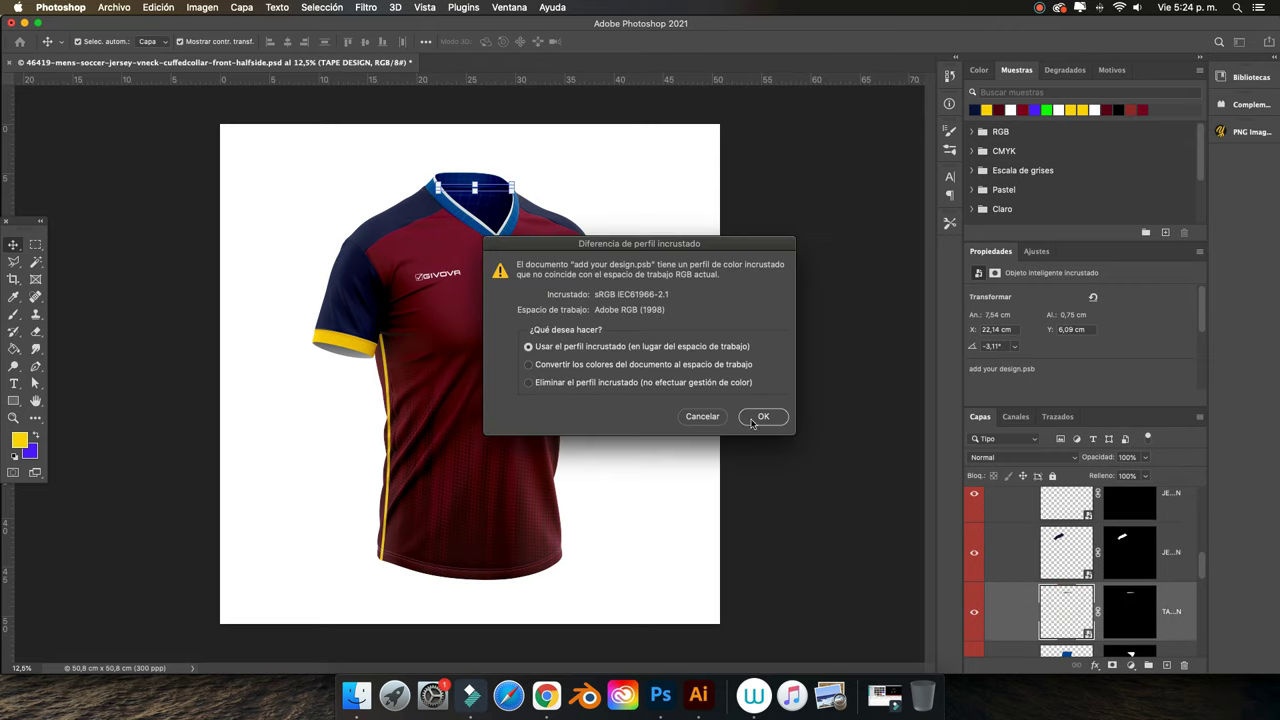
click(752, 421)
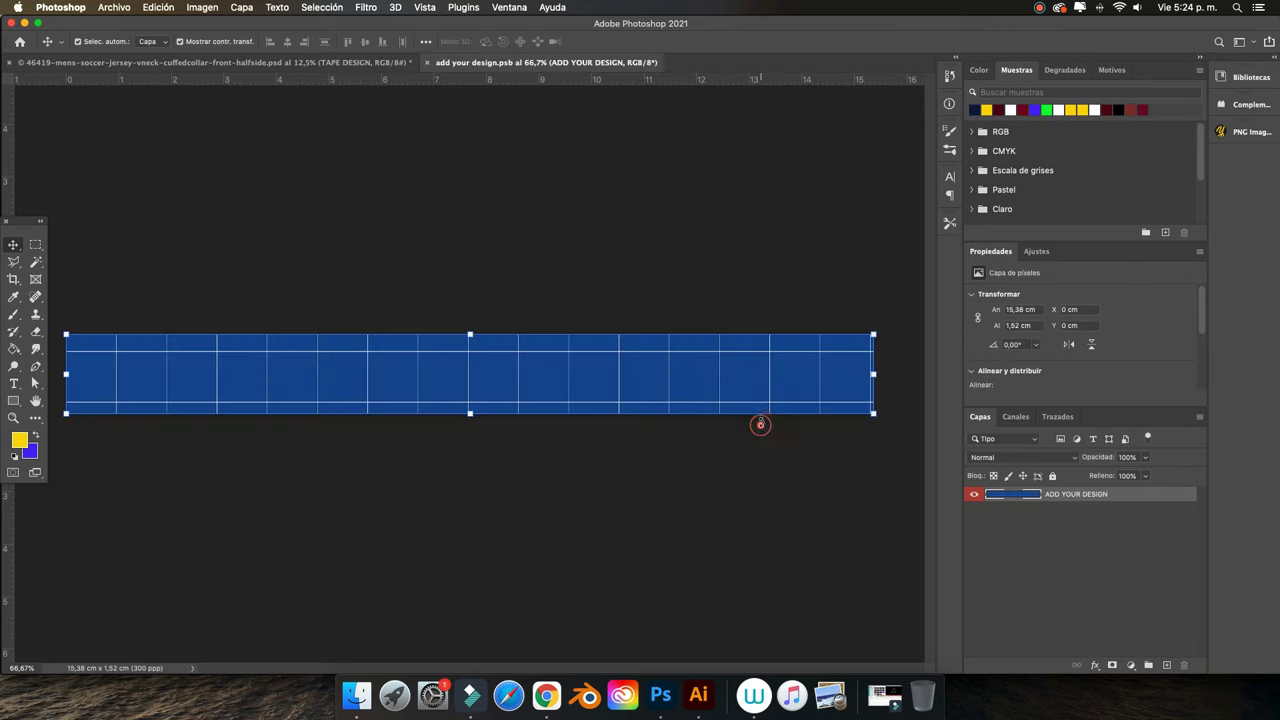
click(509, 7)
click(951, 66)
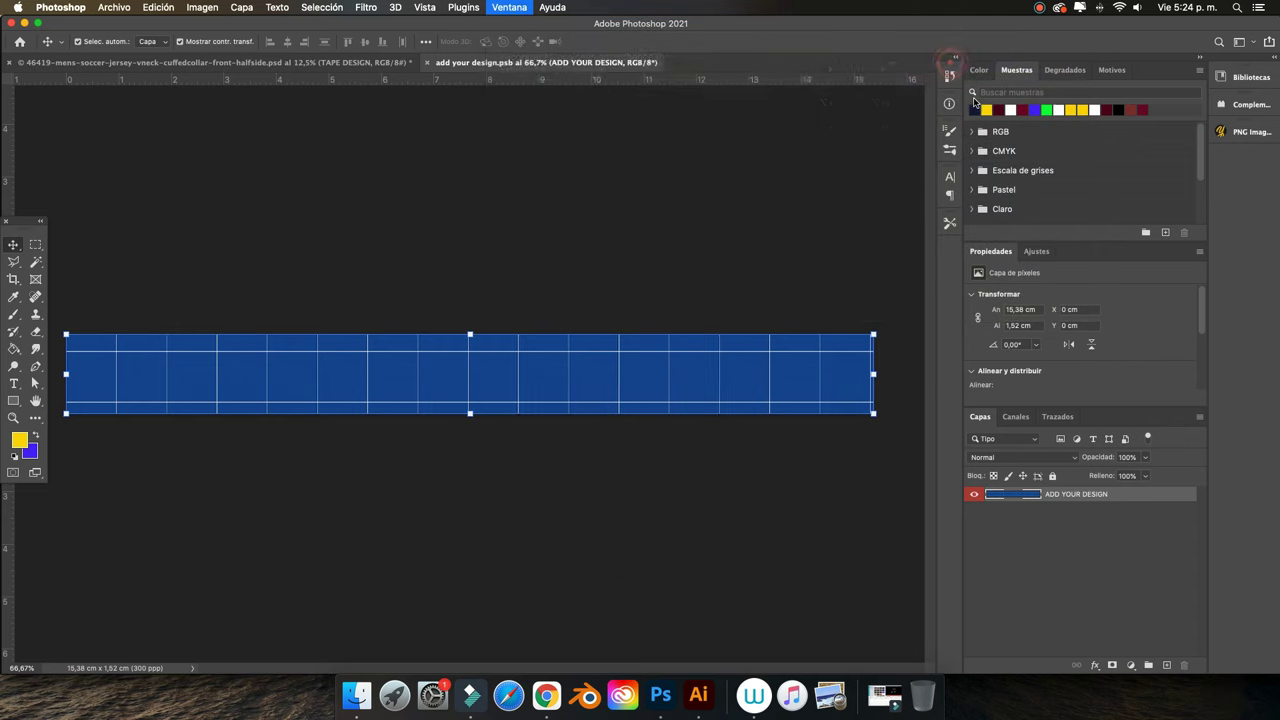
Add a yellow solid colour fill and hide the original blue design layer
click(1130, 665)
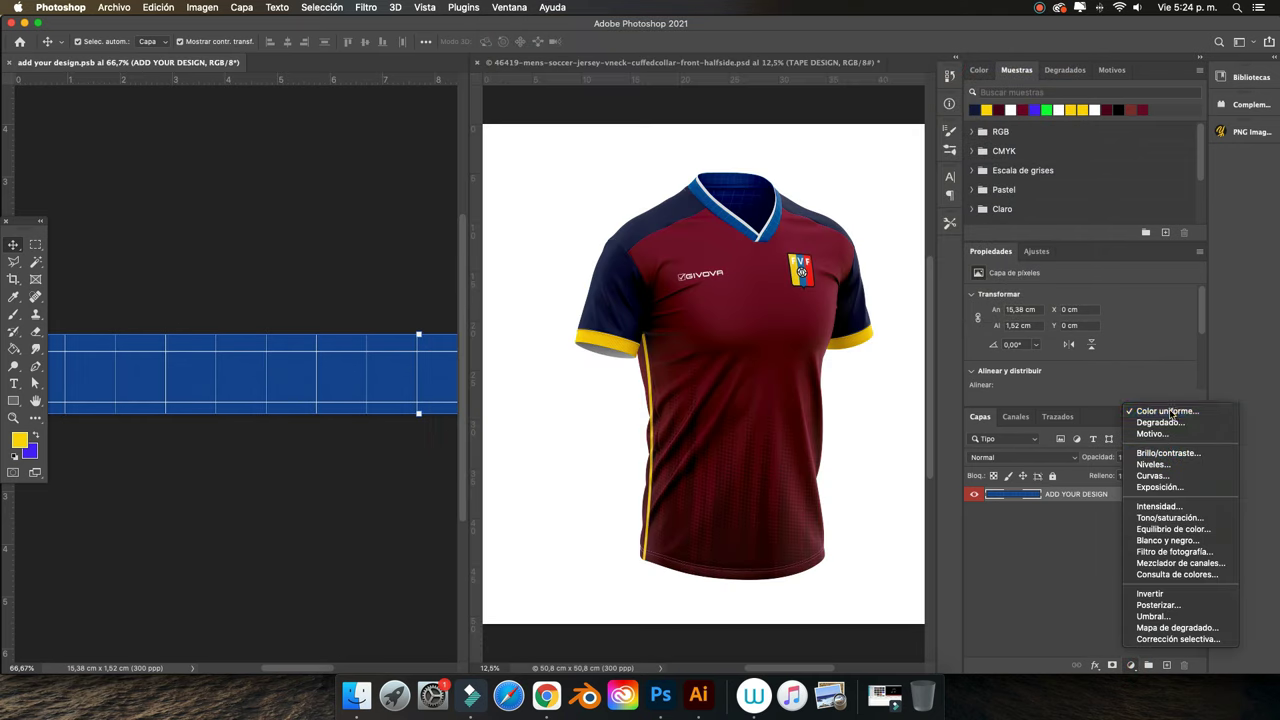
click(1166, 411)
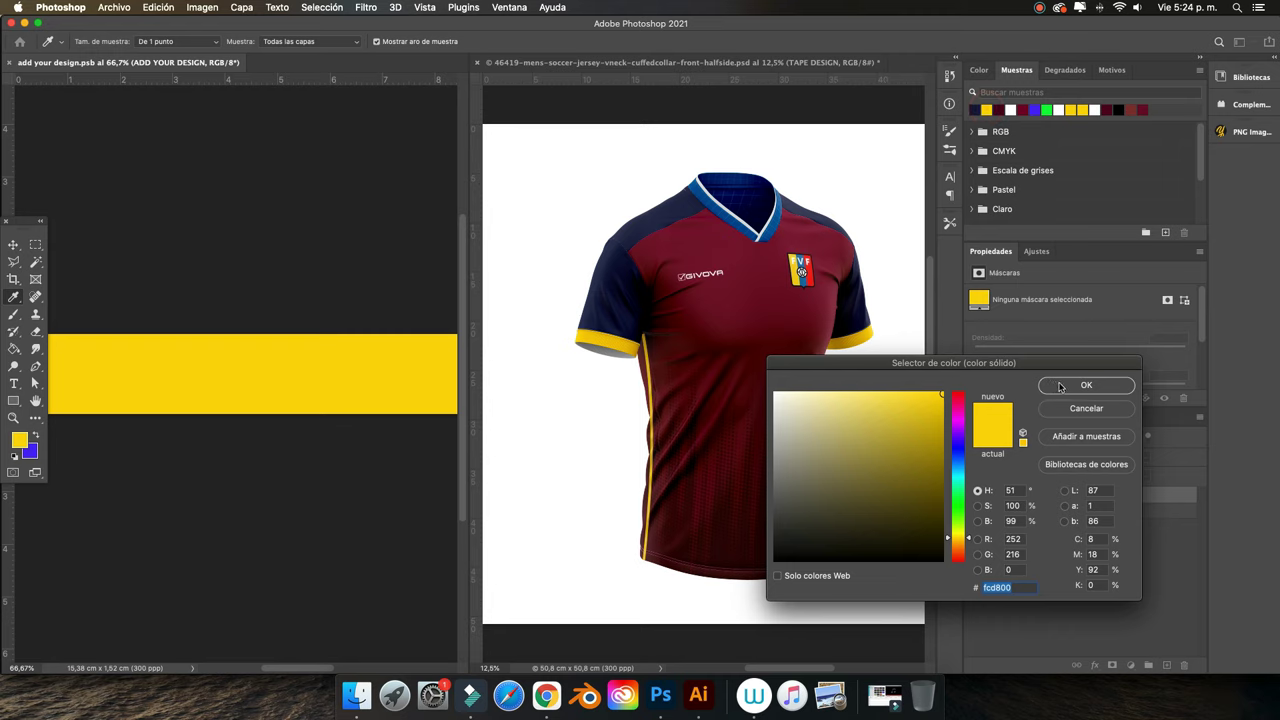
click(1086, 385)
click(972, 512)
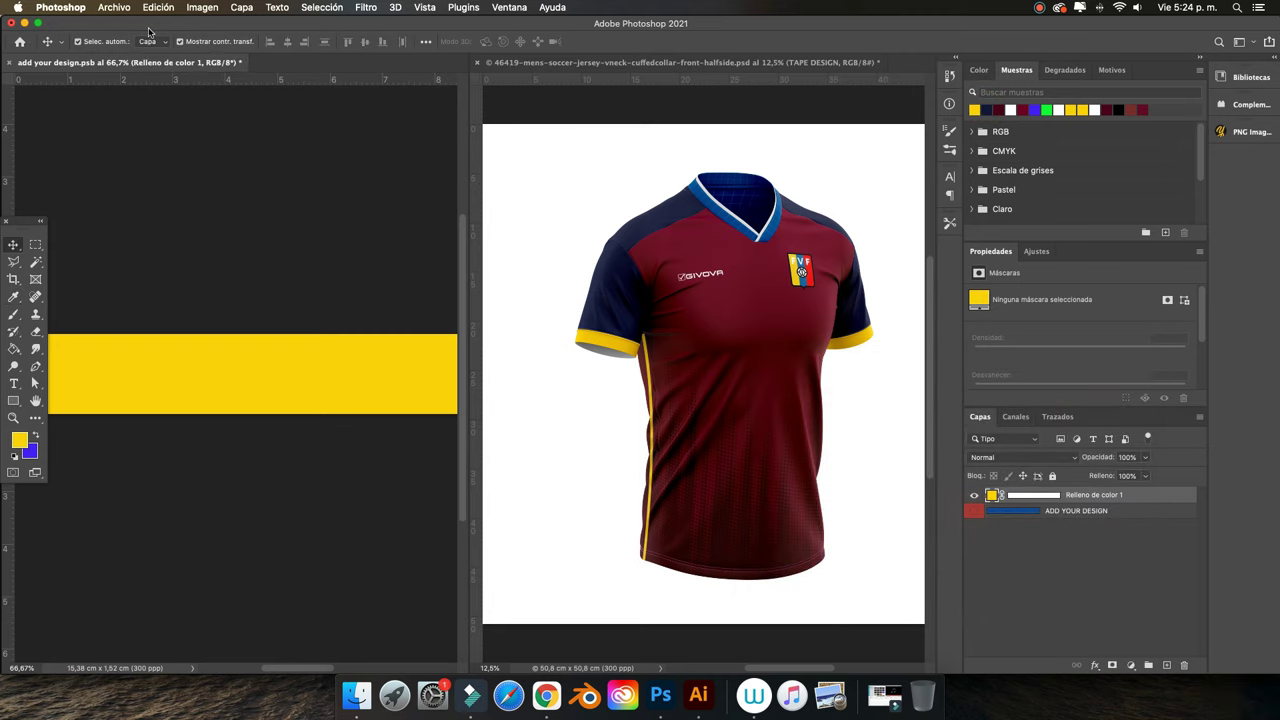
Save the tape design and close it, returning to the jersey mockup
click(114, 7)
click(147, 148)
click(120, 7)
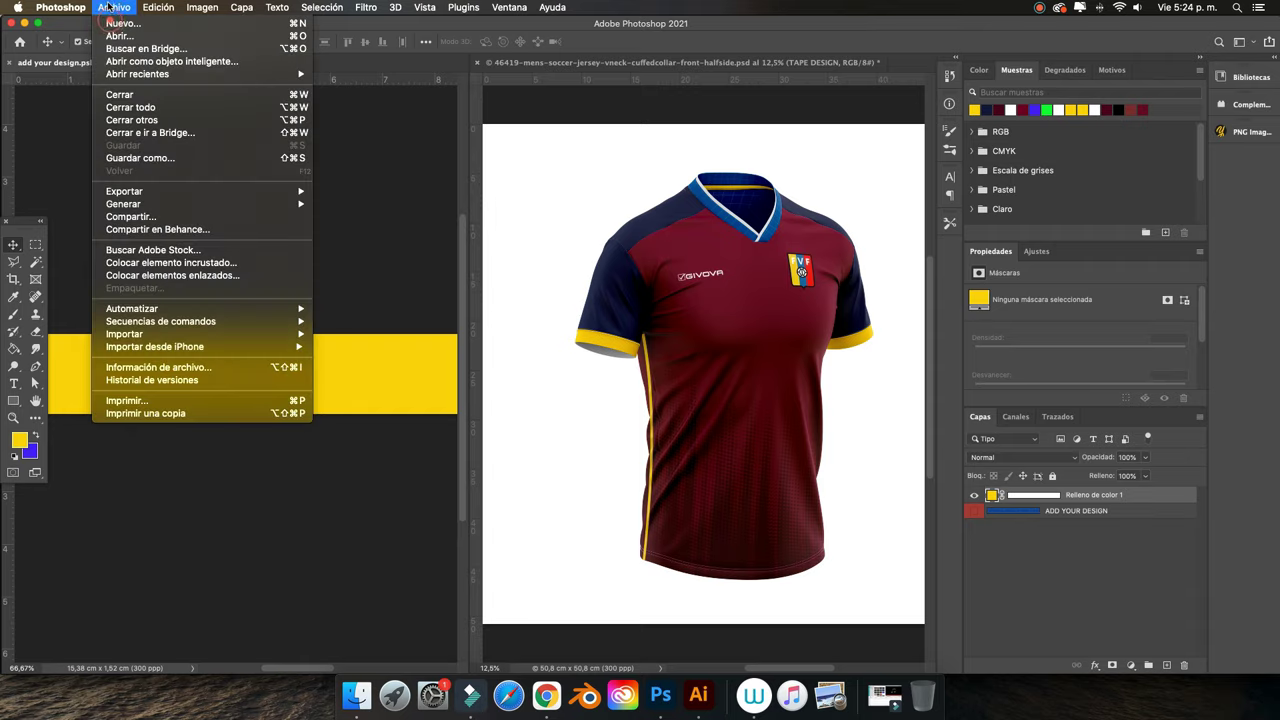
click(392, 150)
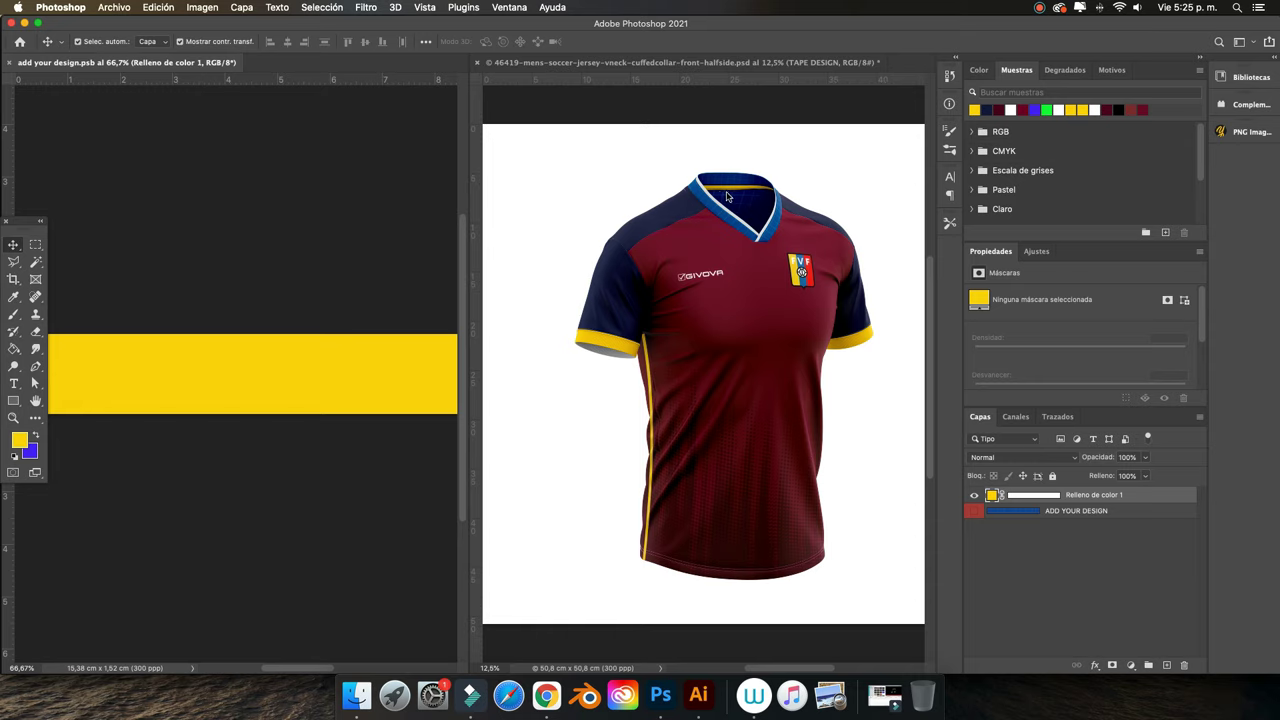
click(9, 62)
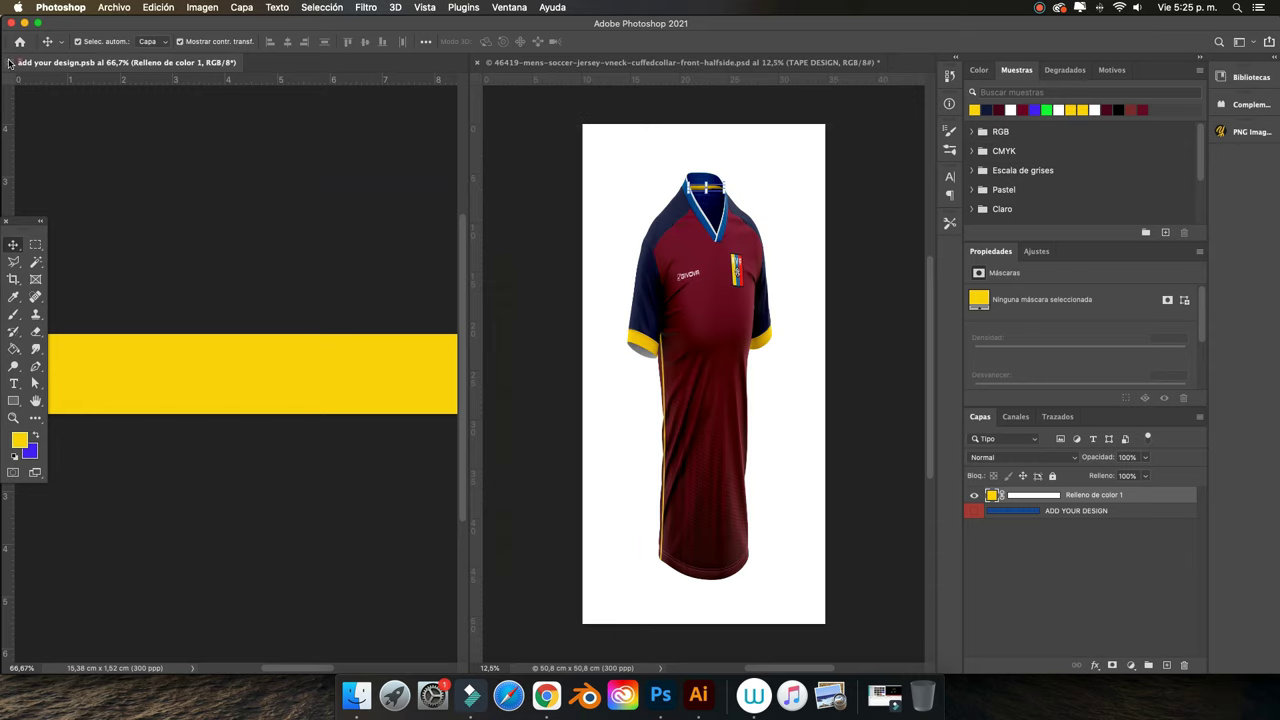
click(802, 234)
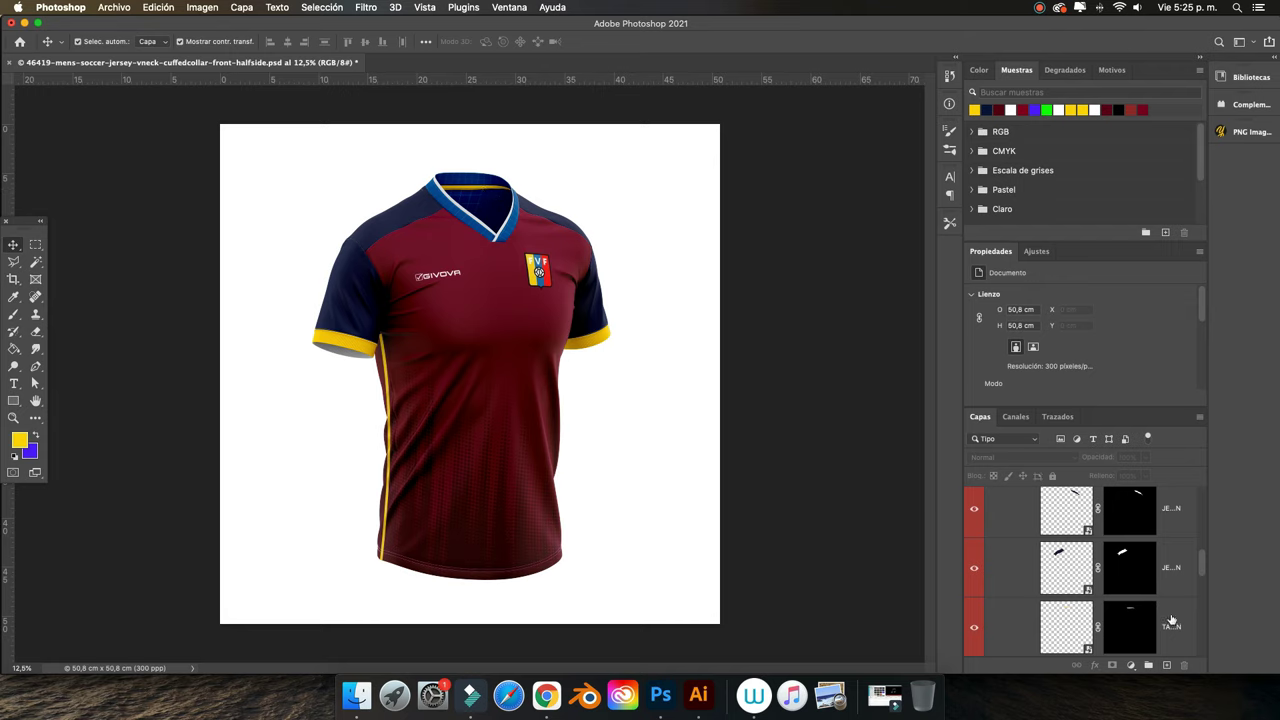
Identify the inner collar layer by toggling its visibility, then open its design
scroll(1120, 612, down, 1)
click(1066, 600)
scroll(1061, 613, down, 2)
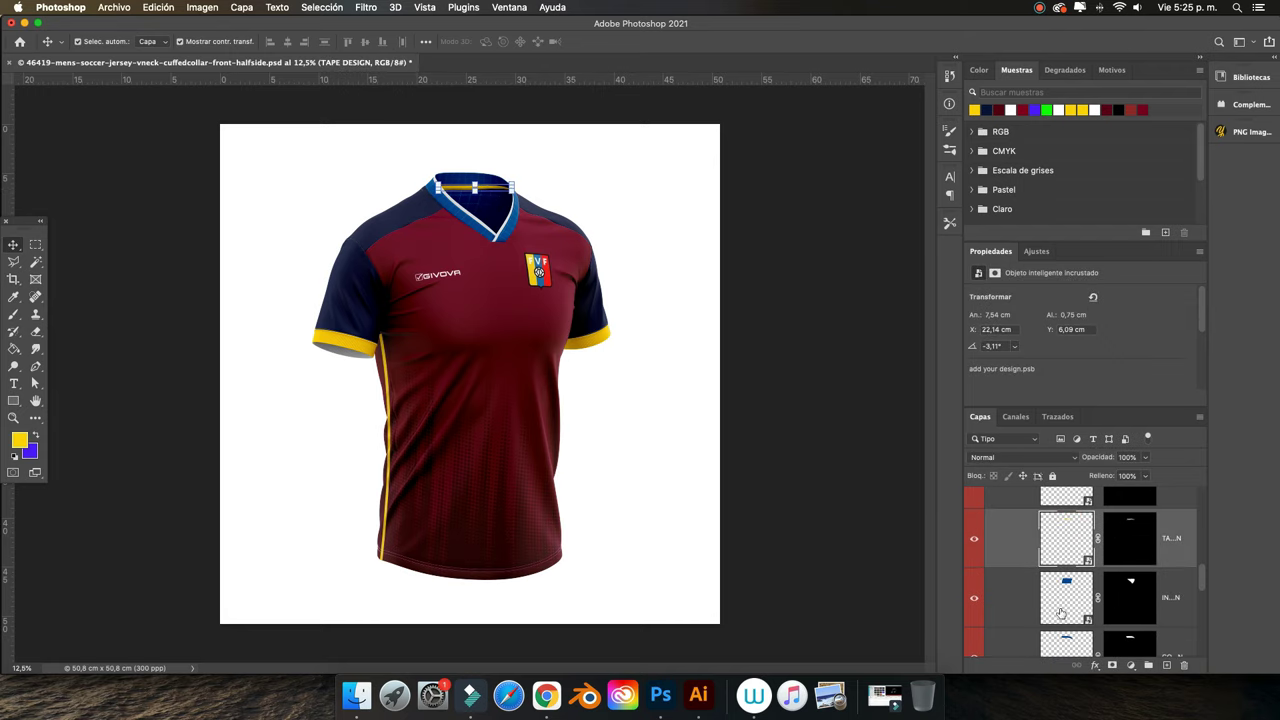
click(975, 598)
click(975, 598)
double_click(1054, 602)
click(767, 416)
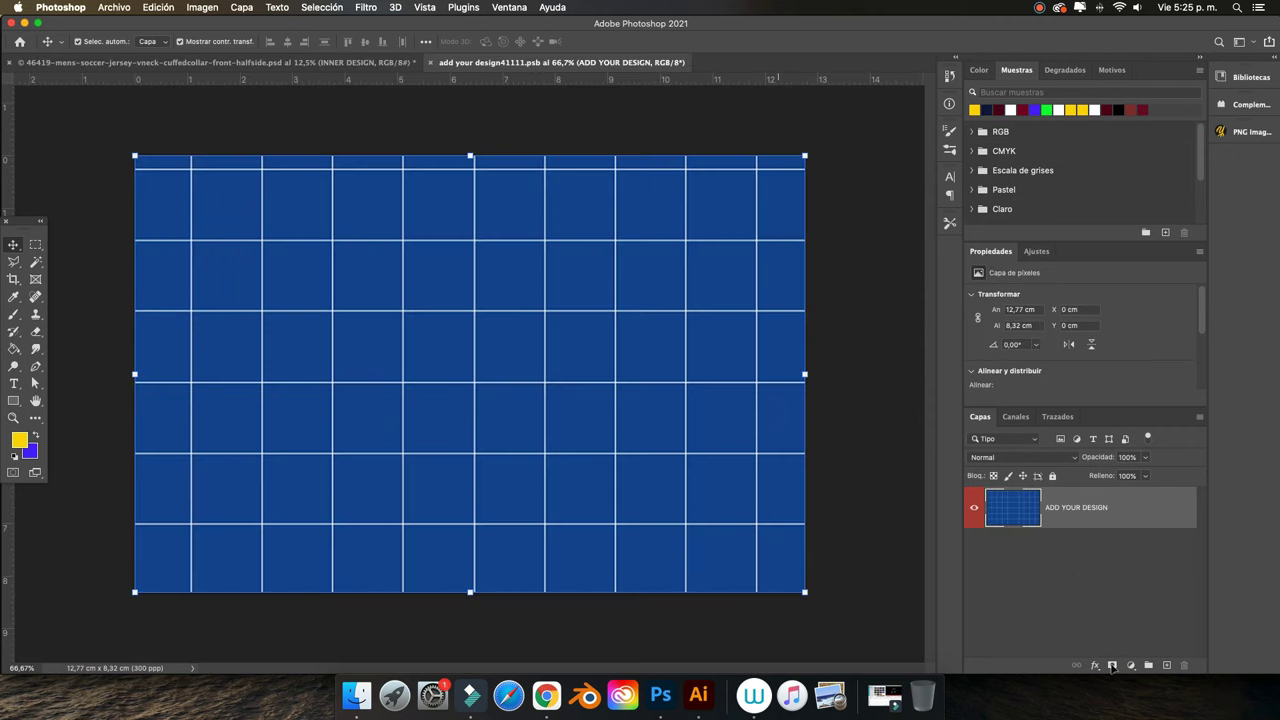
Add a dark navy fill over the inner collar design, tile 2-up, and save
click(1131, 665)
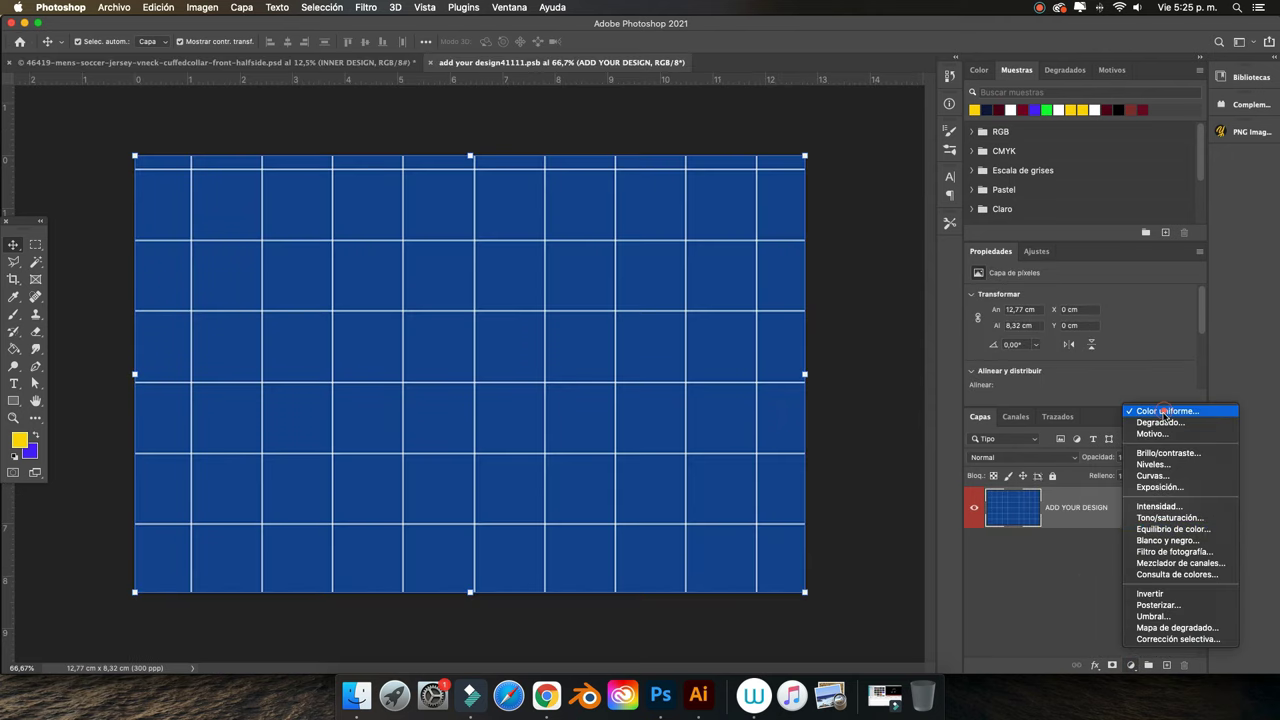
click(1165, 411)
click(987, 110)
click(1086, 385)
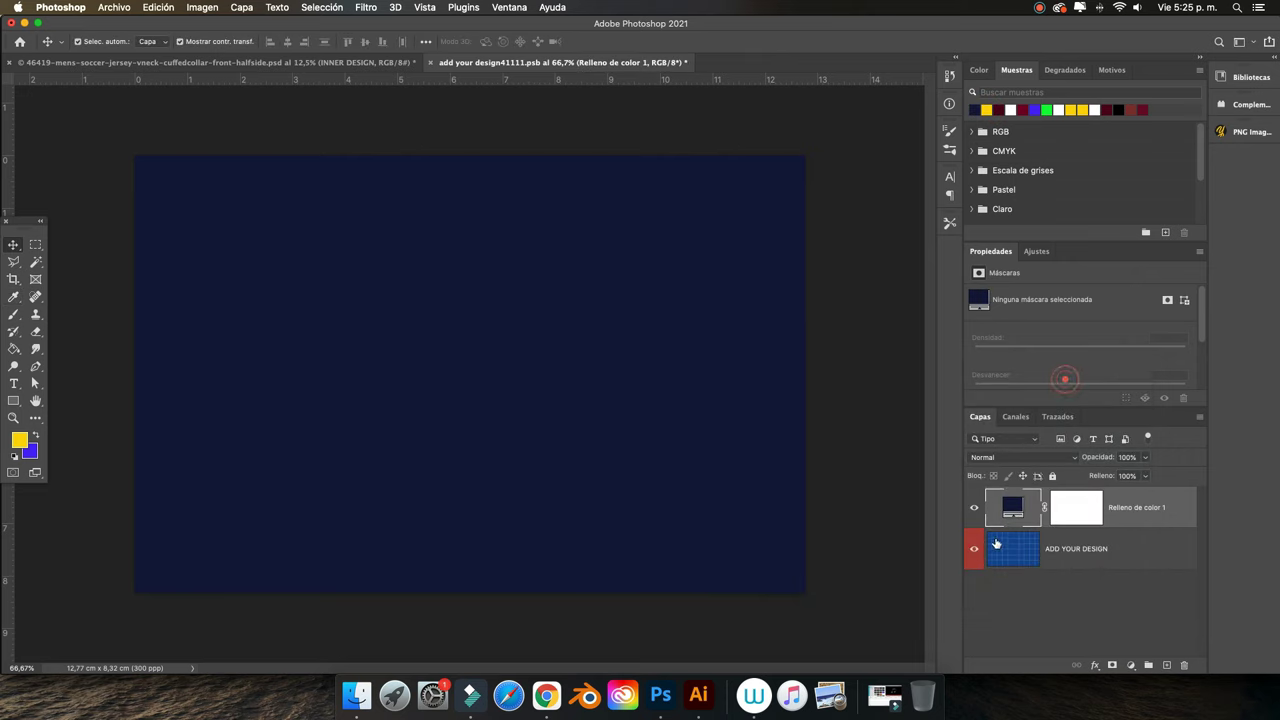
click(508, 7)
mouse_move(521, 23)
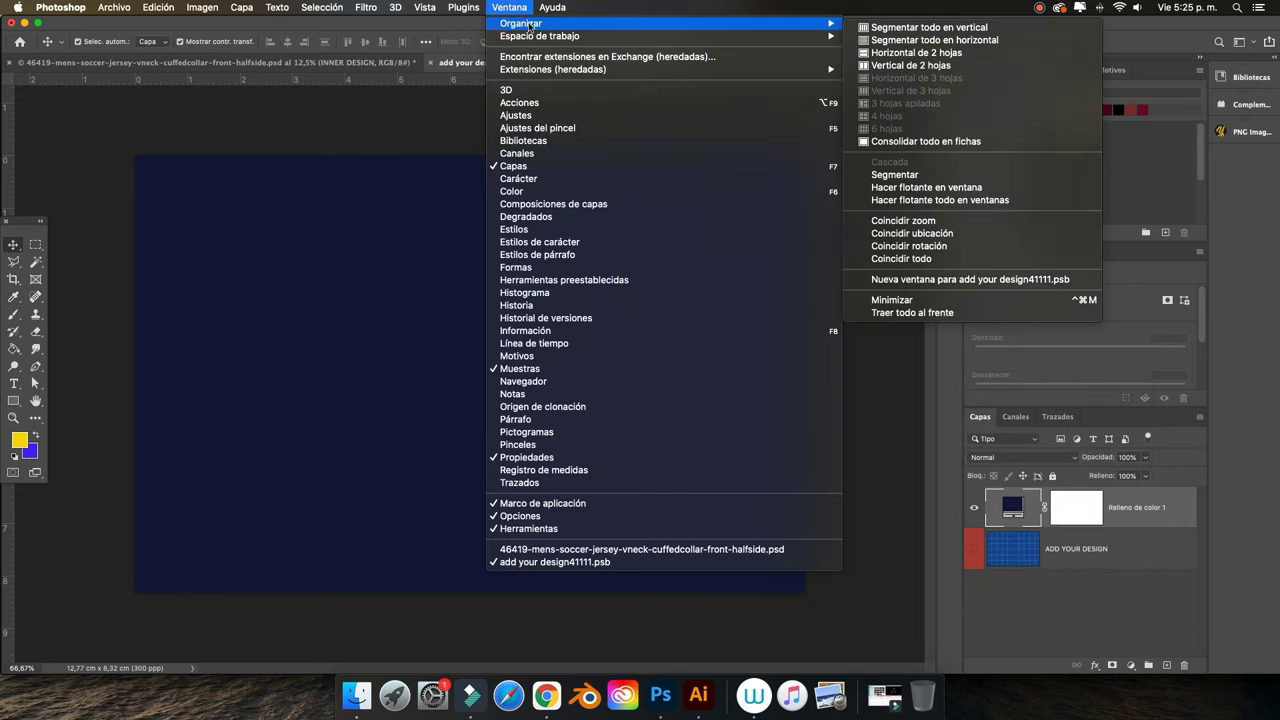
click(933, 63)
click(115, 7)
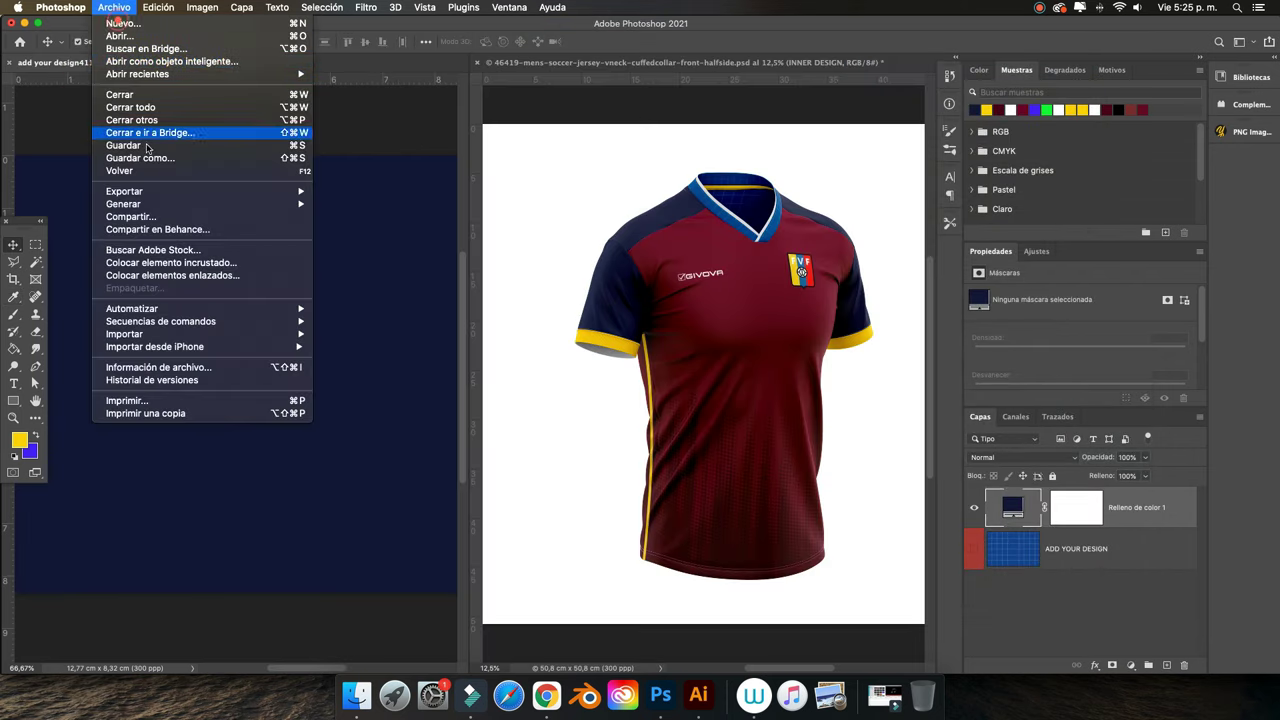
click(144, 153)
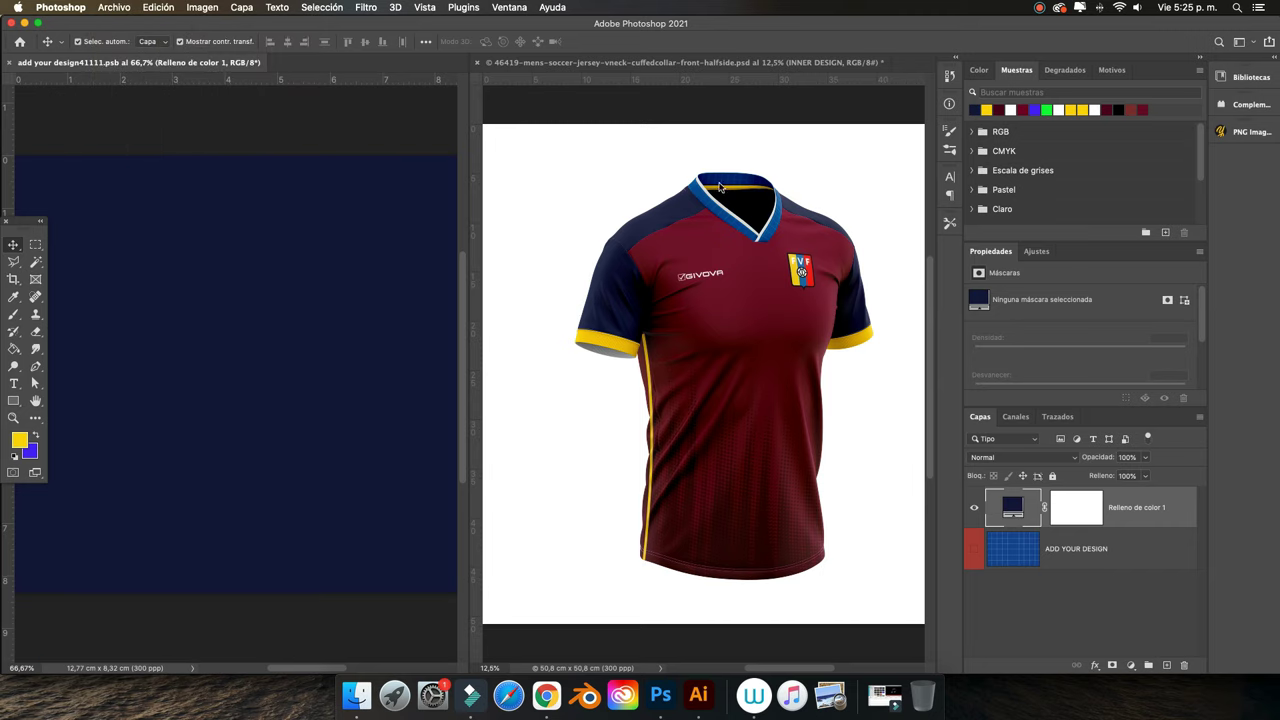
Close the inner collar file and open the COLLAR DESIGN smart object
click(10, 63)
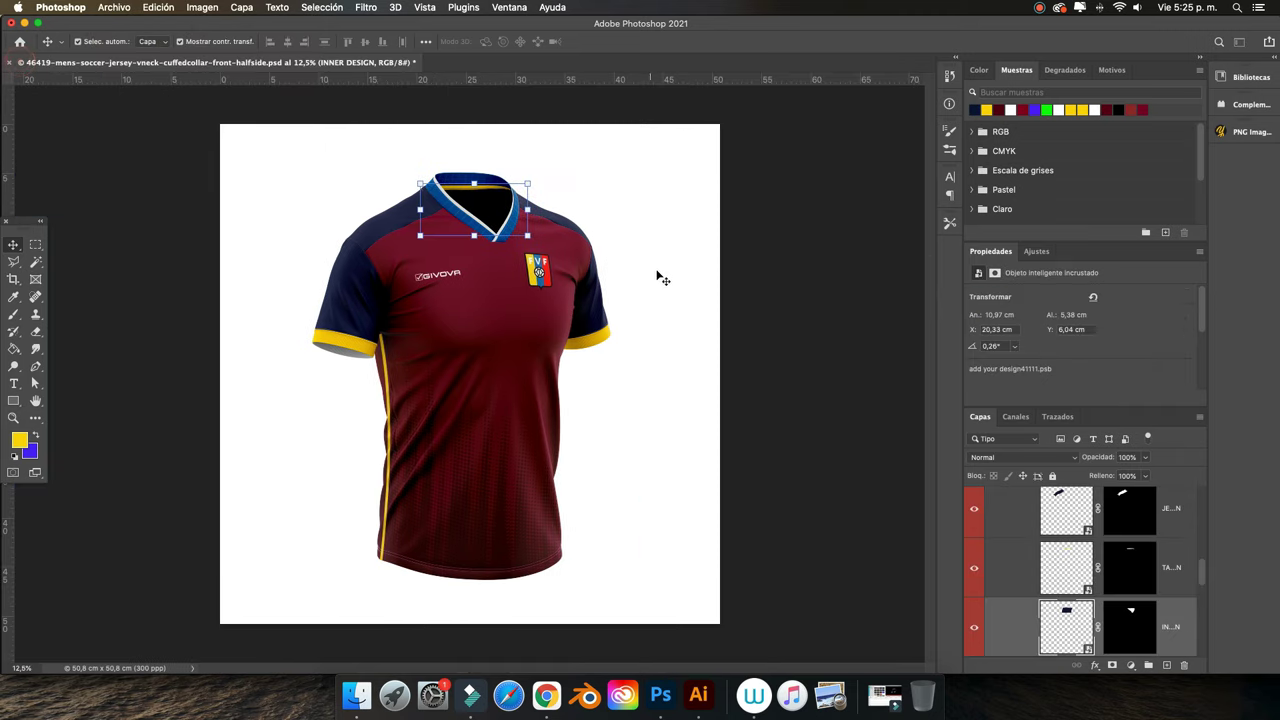
scroll(1060, 590, down, 1)
click(1058, 600)
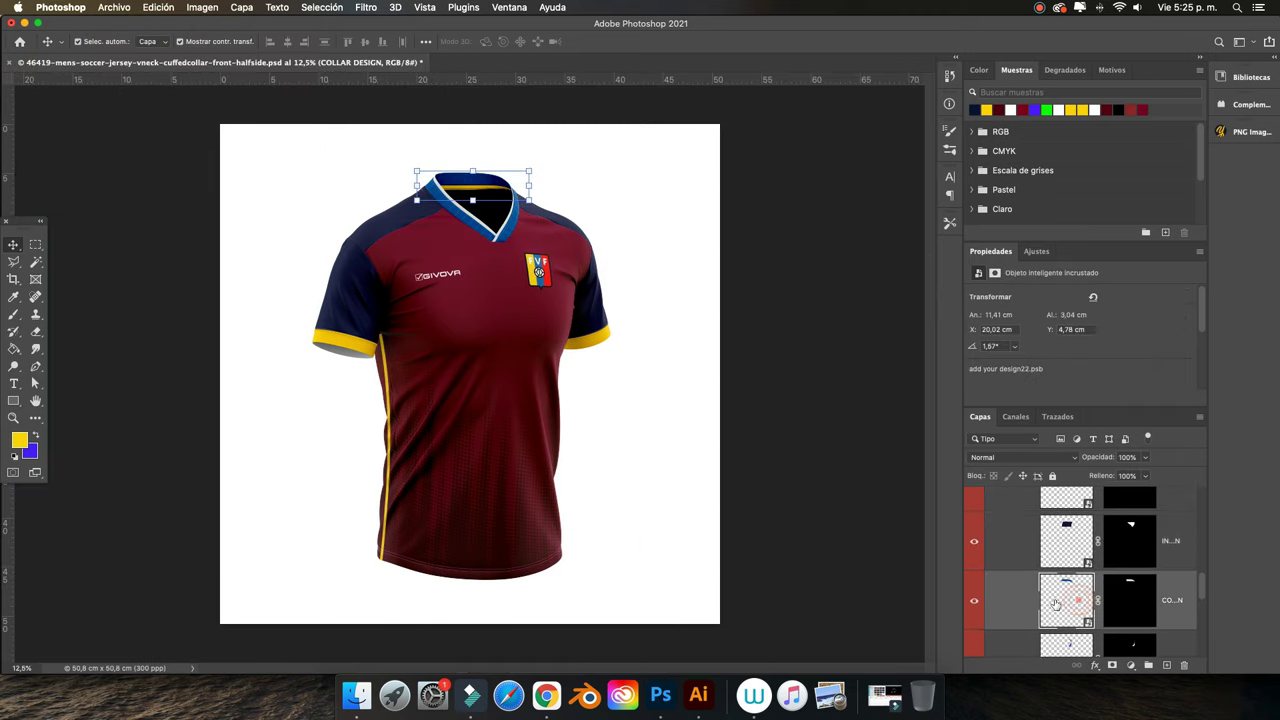
click(974, 600)
click(974, 600)
double_click(1067, 598)
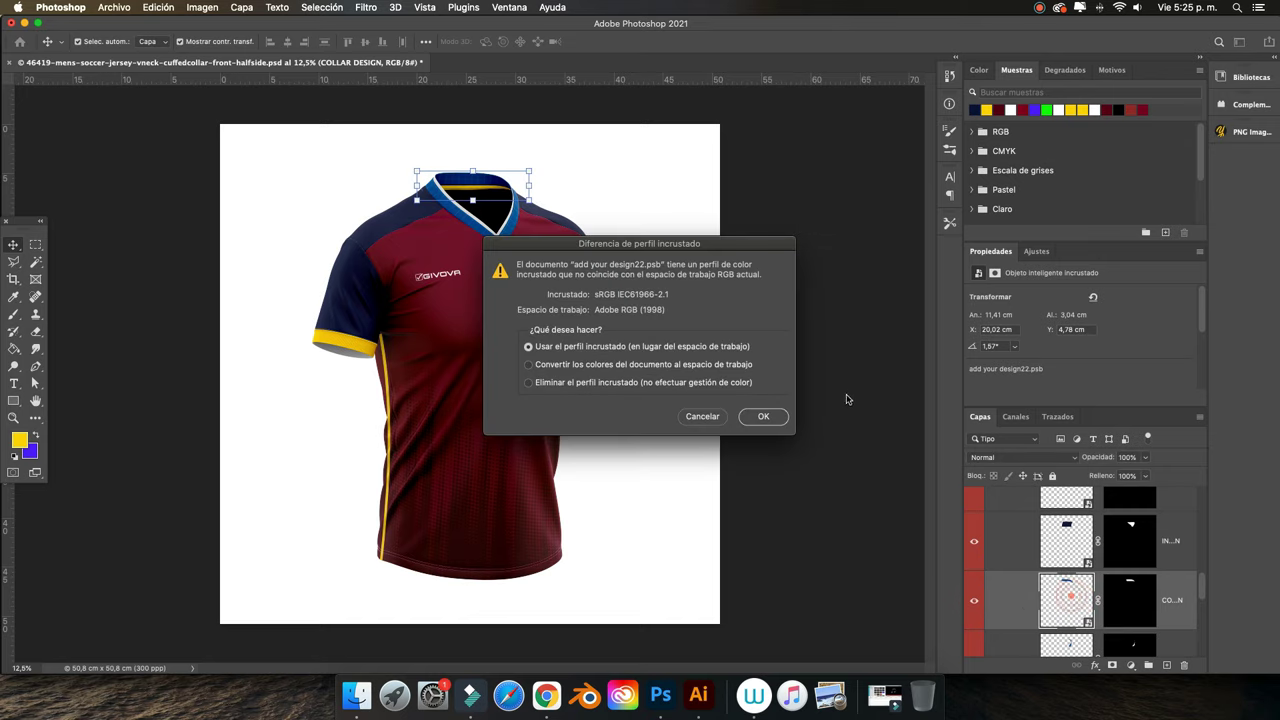
click(774, 417)
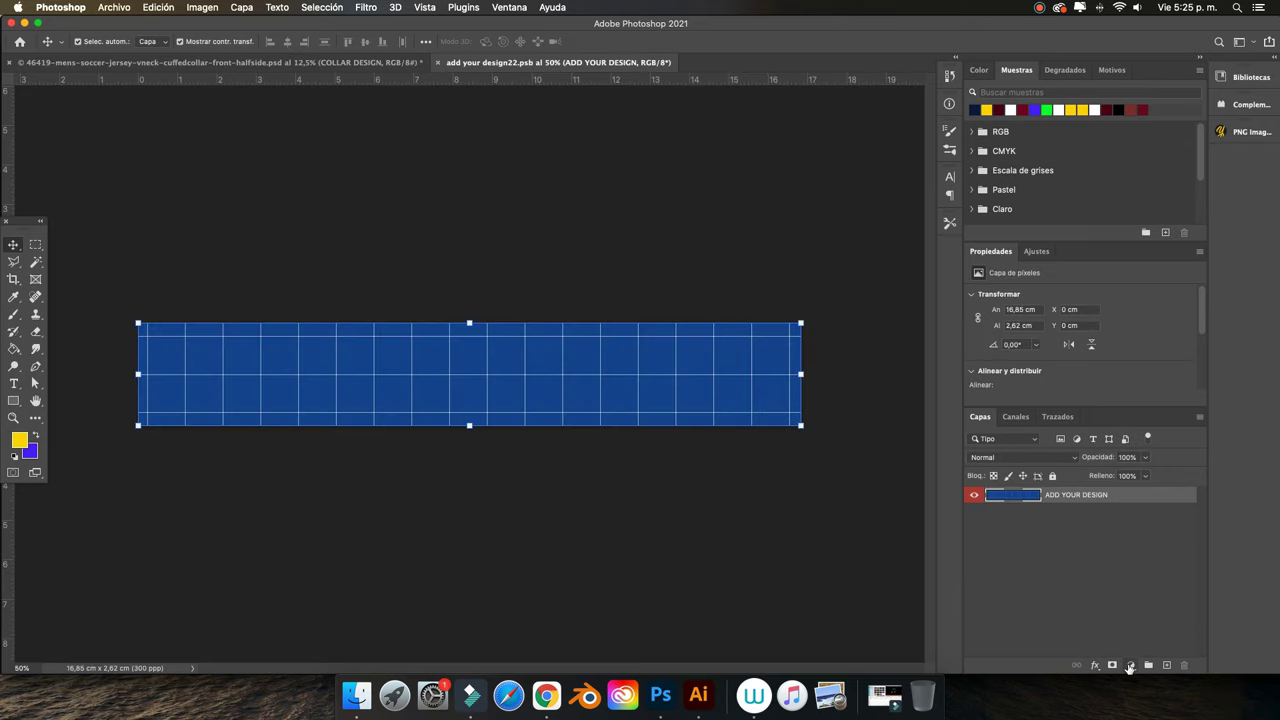
Tile 2-up and add a maroon solid colour fill from Swatches over the collar strip
click(512, 7)
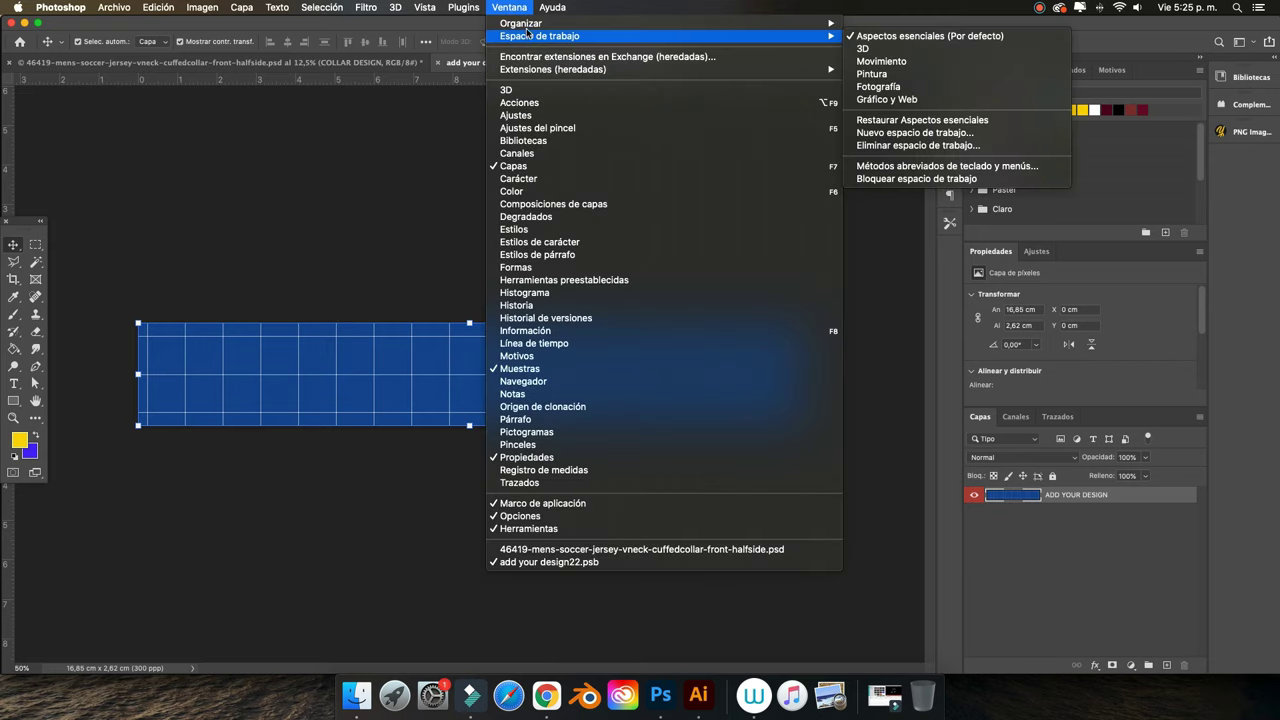
mouse_move(521, 23)
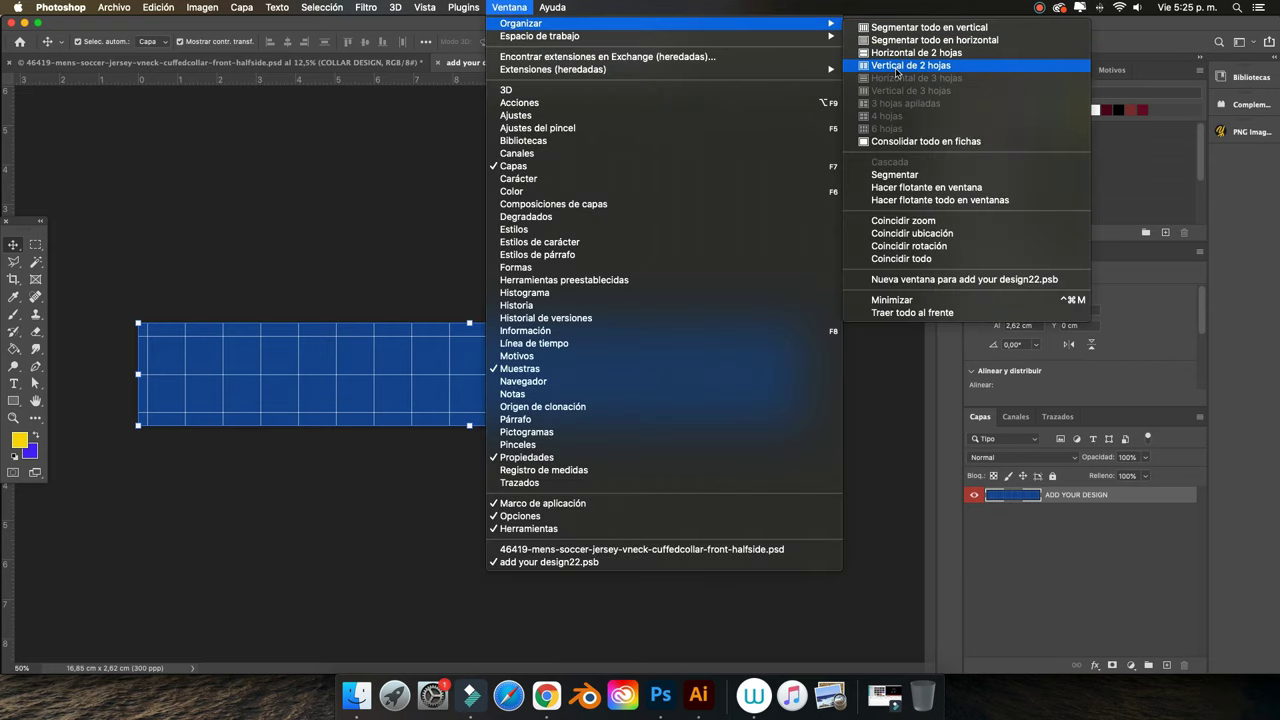
click(897, 66)
click(1131, 665)
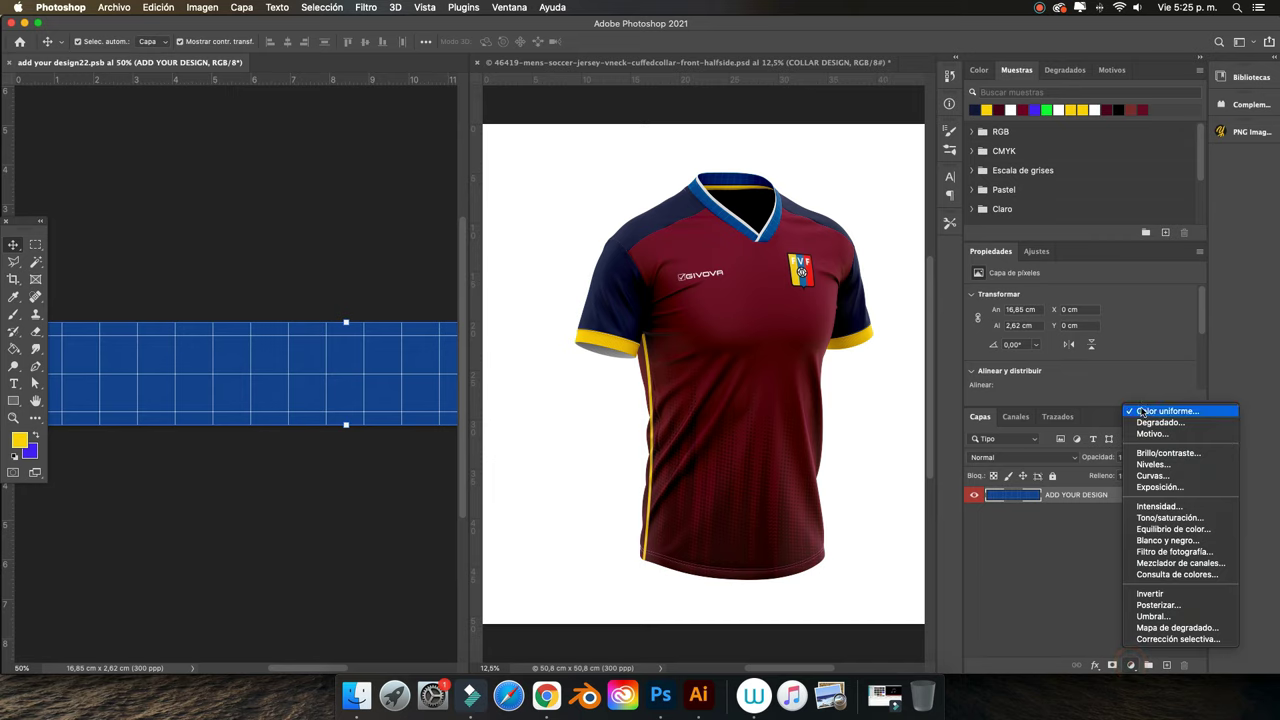
click(1141, 412)
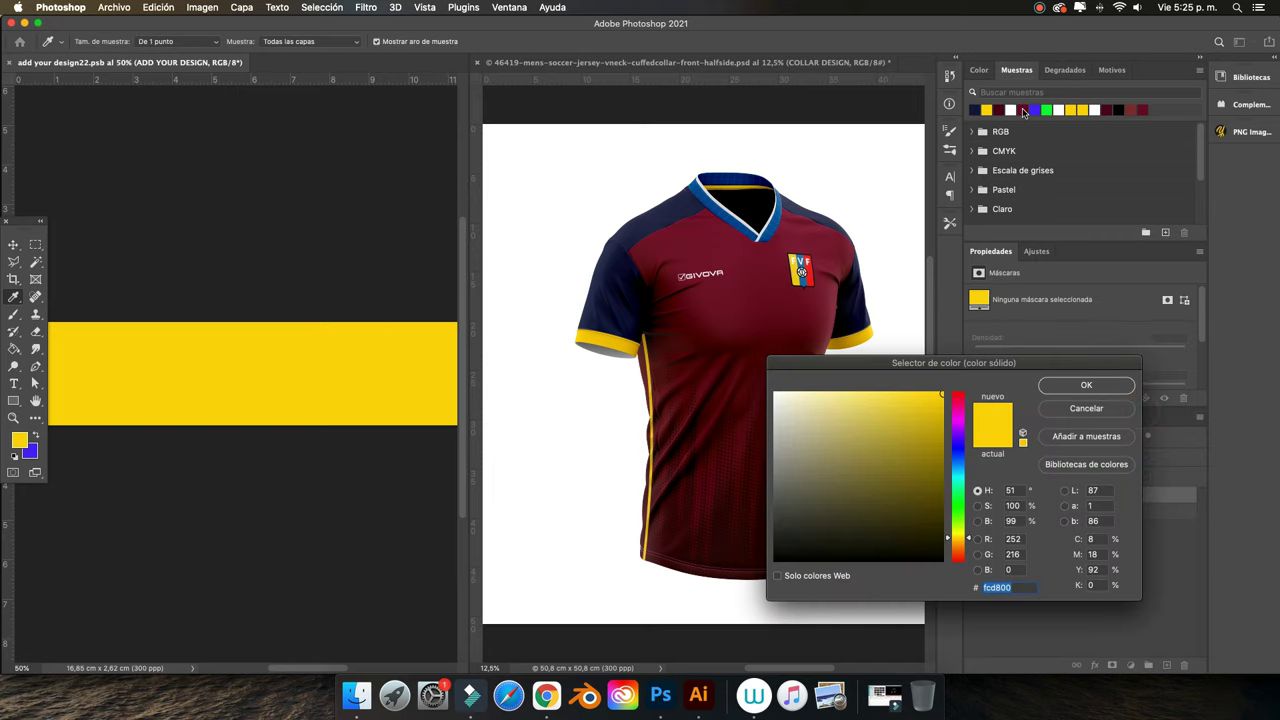
click(1023, 112)
click(1086, 385)
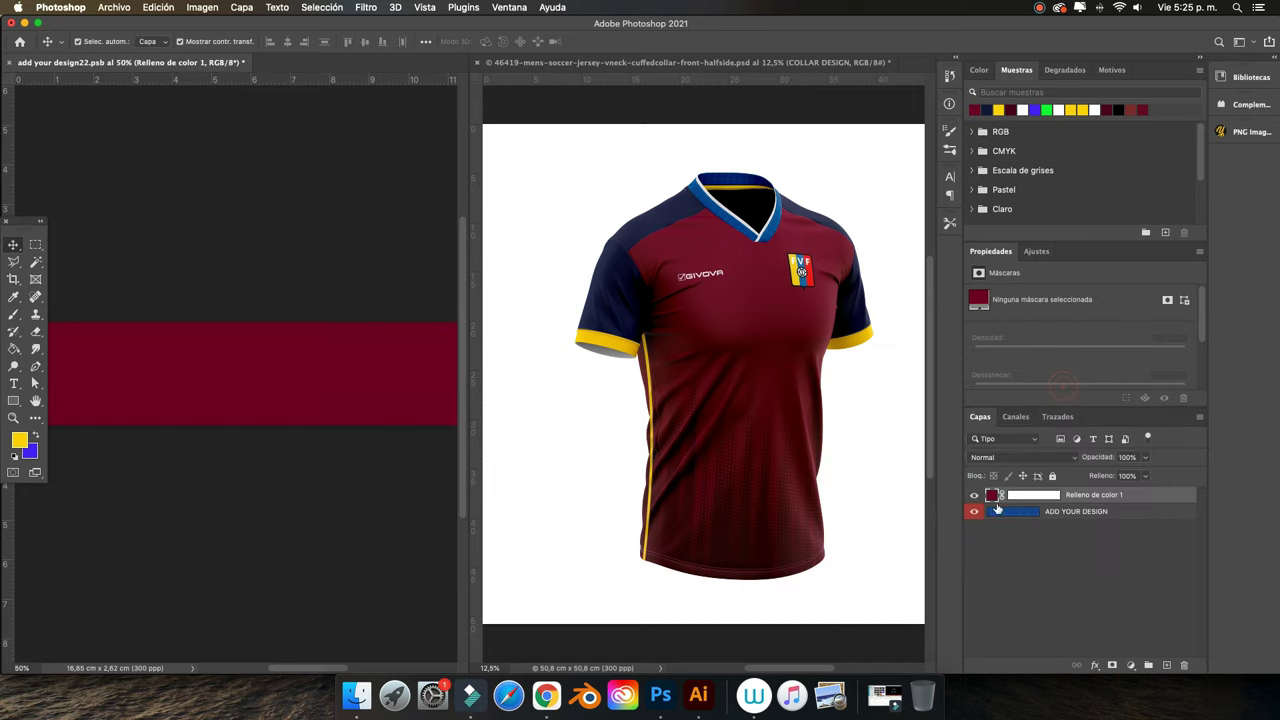
click(696, 690)
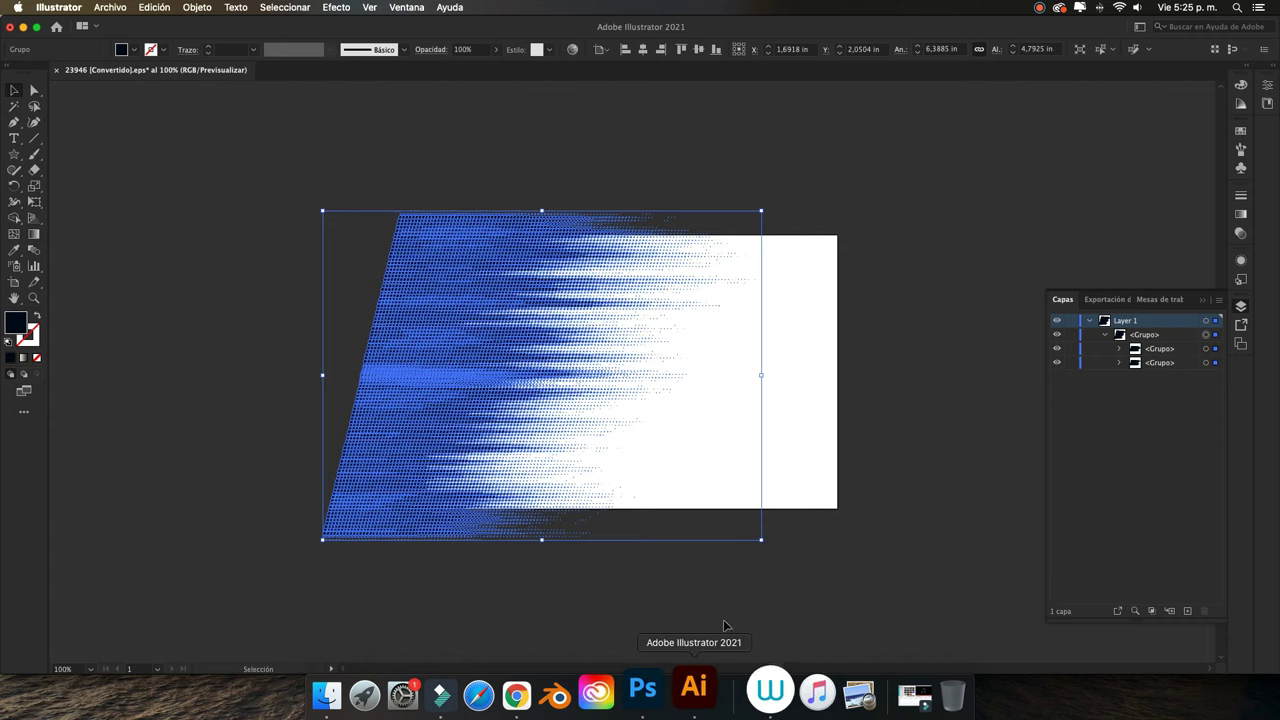
Replace the placeholder text with 'LA VINOTINTO' in Geizer and scale it up
click(866, 426)
scroll(867, 426, right, 5)
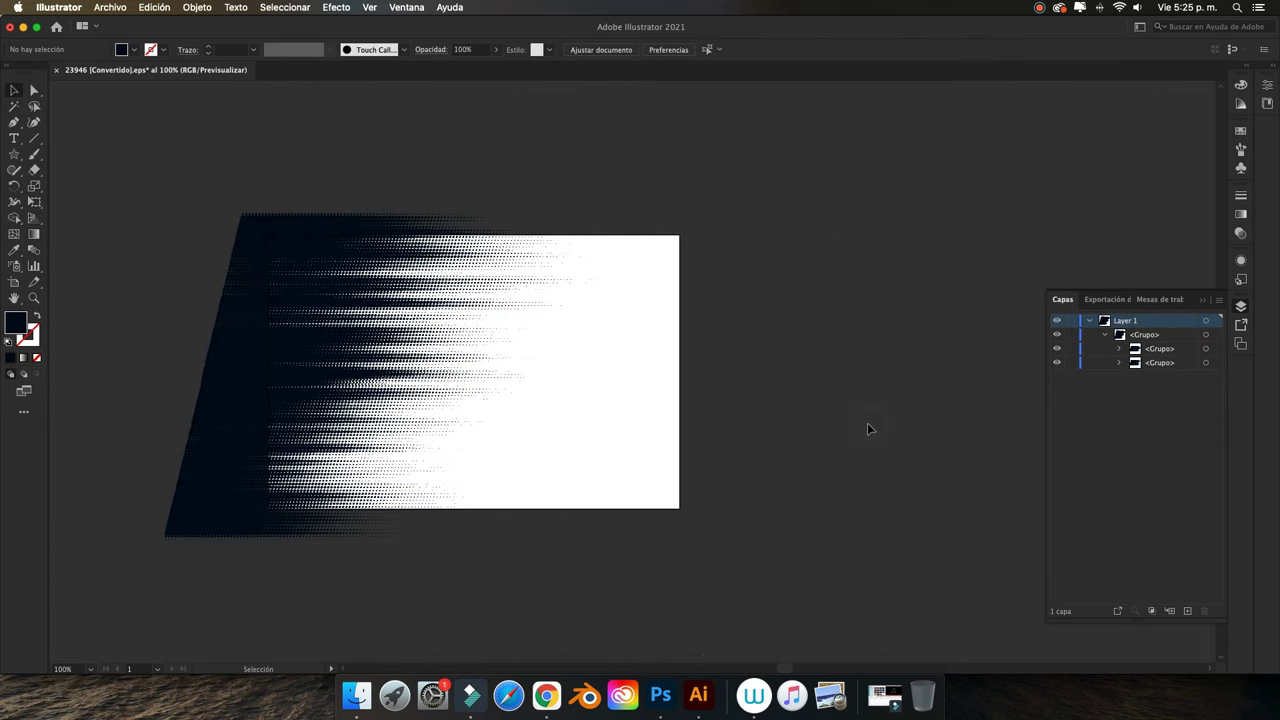
scroll(867, 426, right, 2)
key(super+plus)
key(super+plus)
key(super+plus)
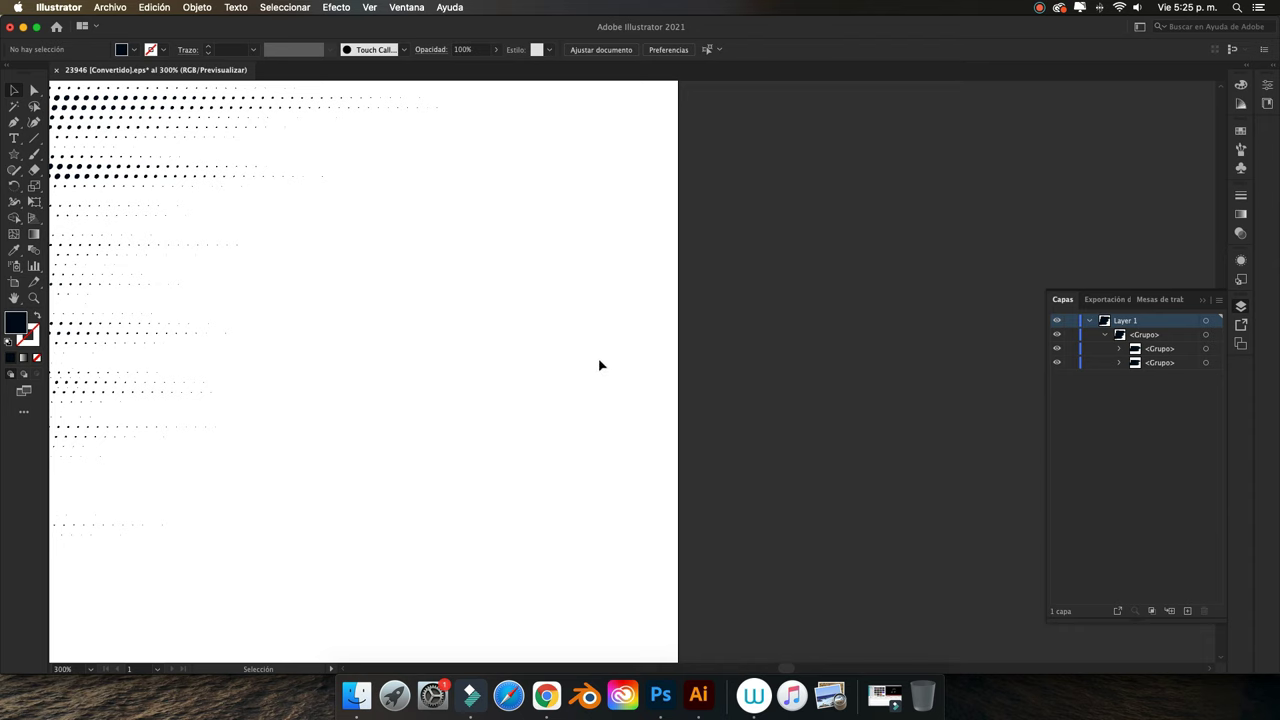
click(14, 137)
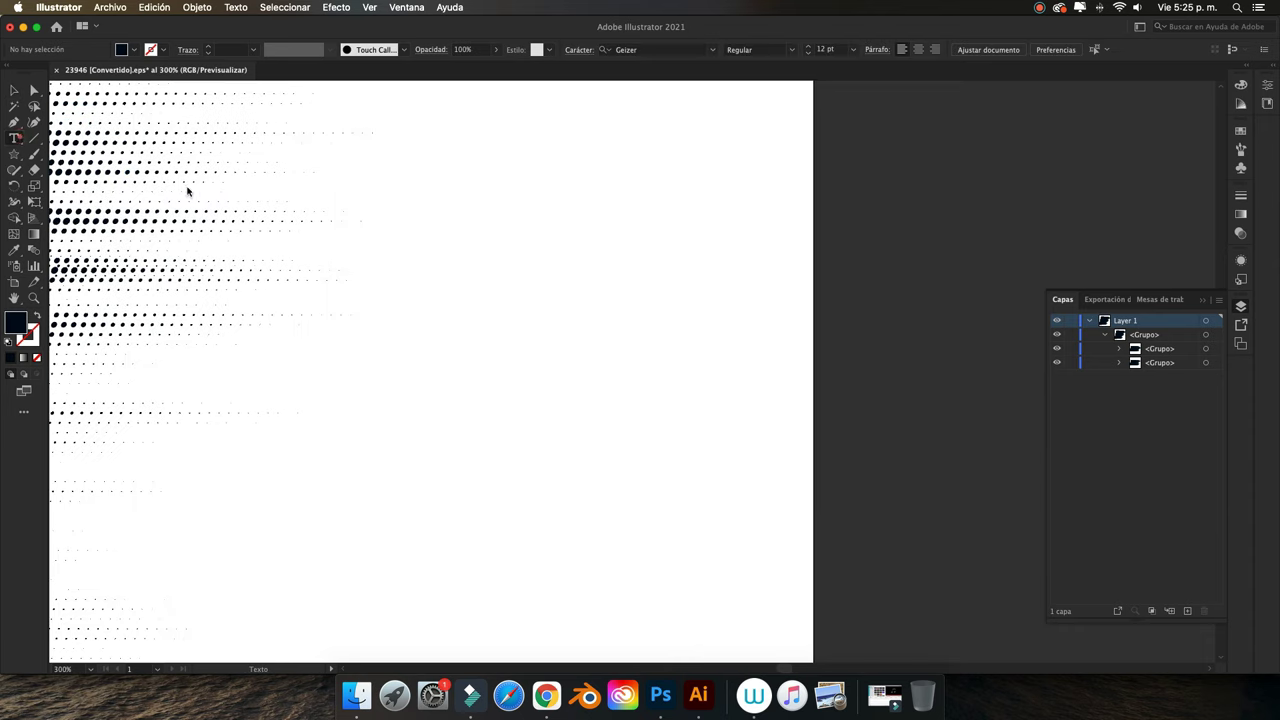
click(520, 492)
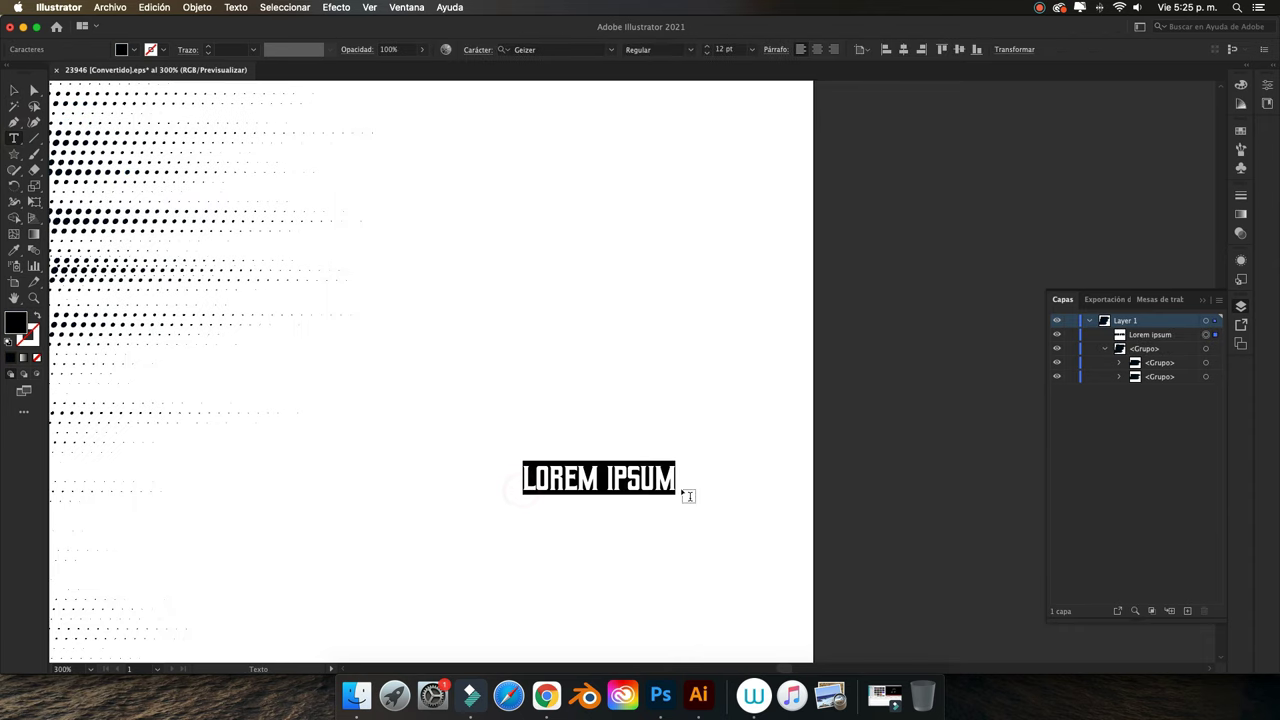
key(BackSpace)
text(LA )
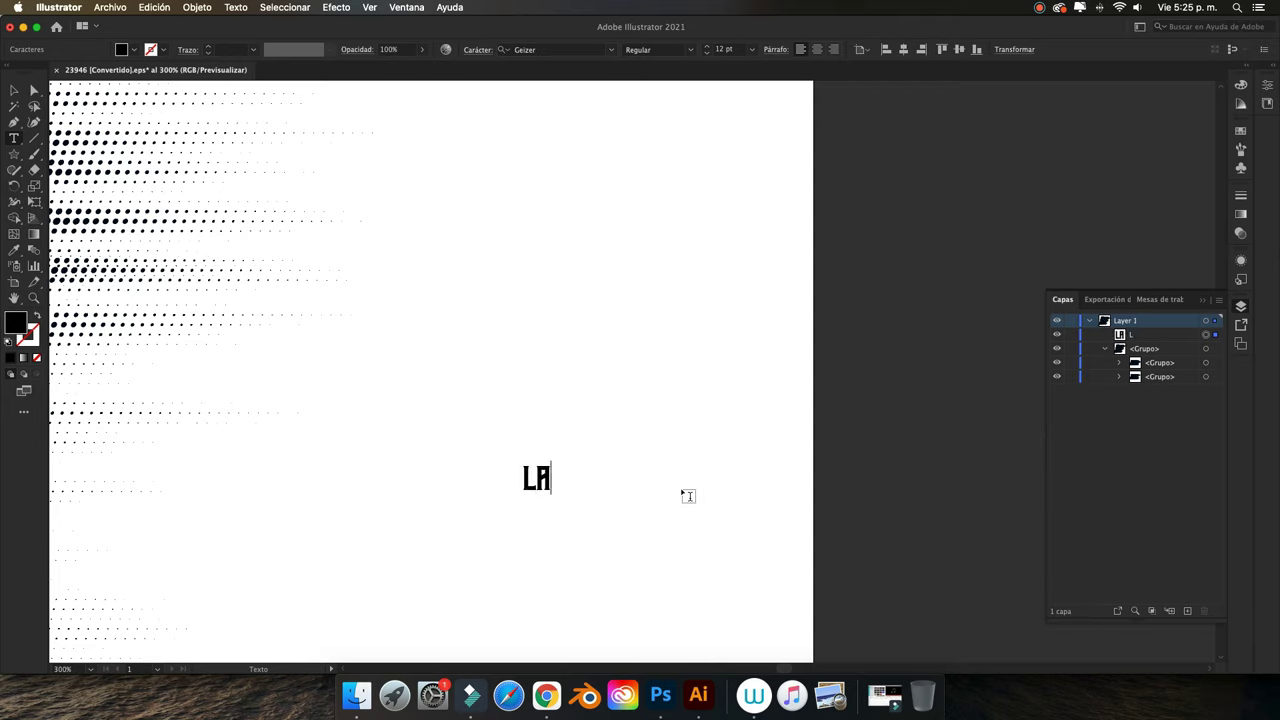
text(VIN)
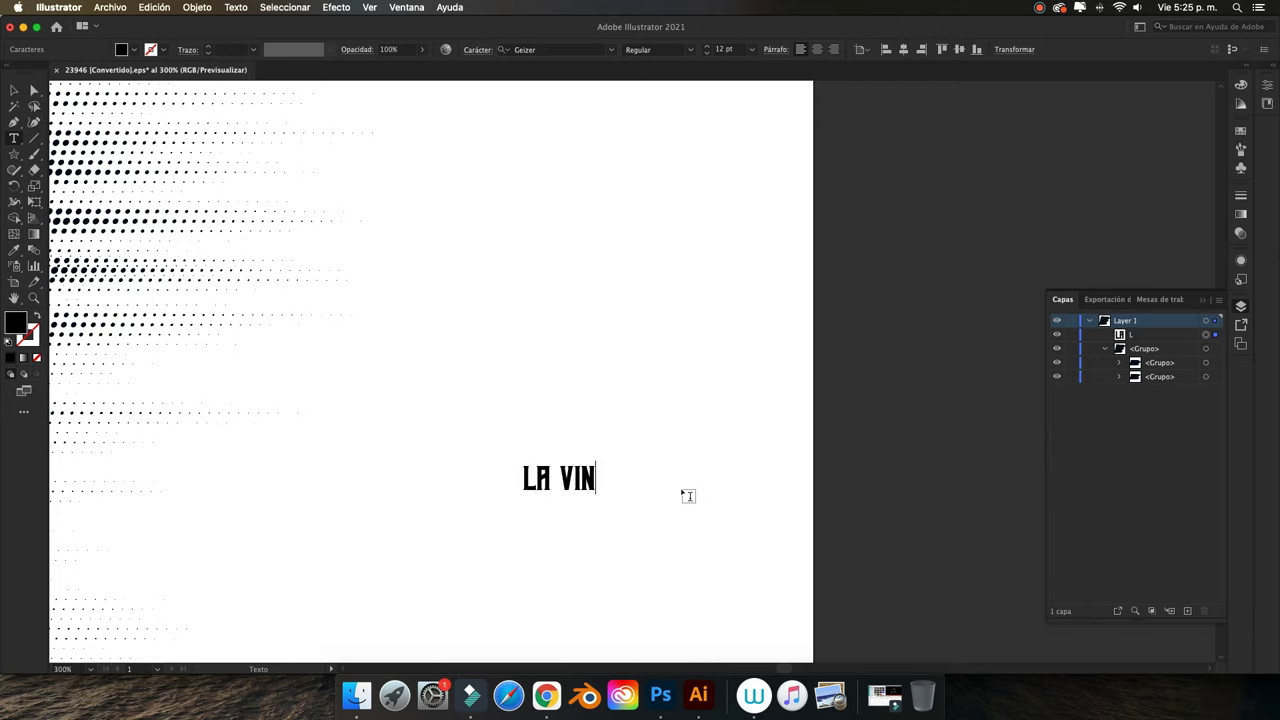
text(OTINTO)
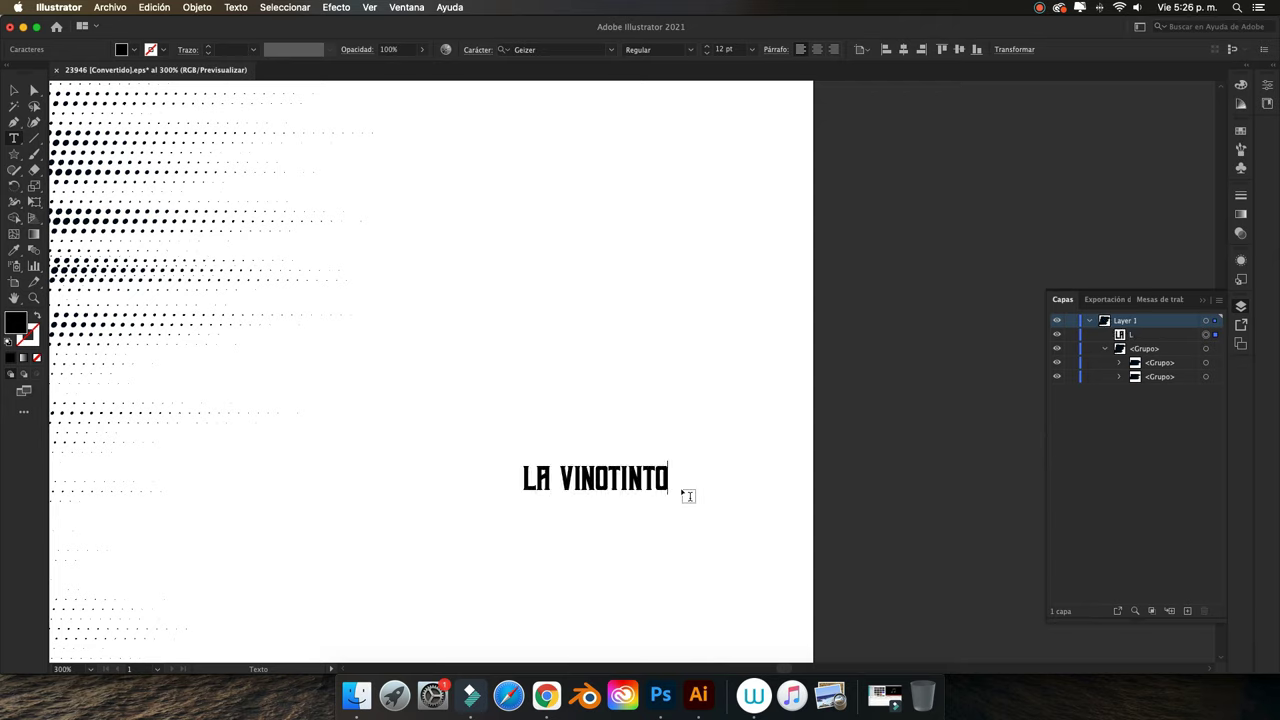
key(Escape)
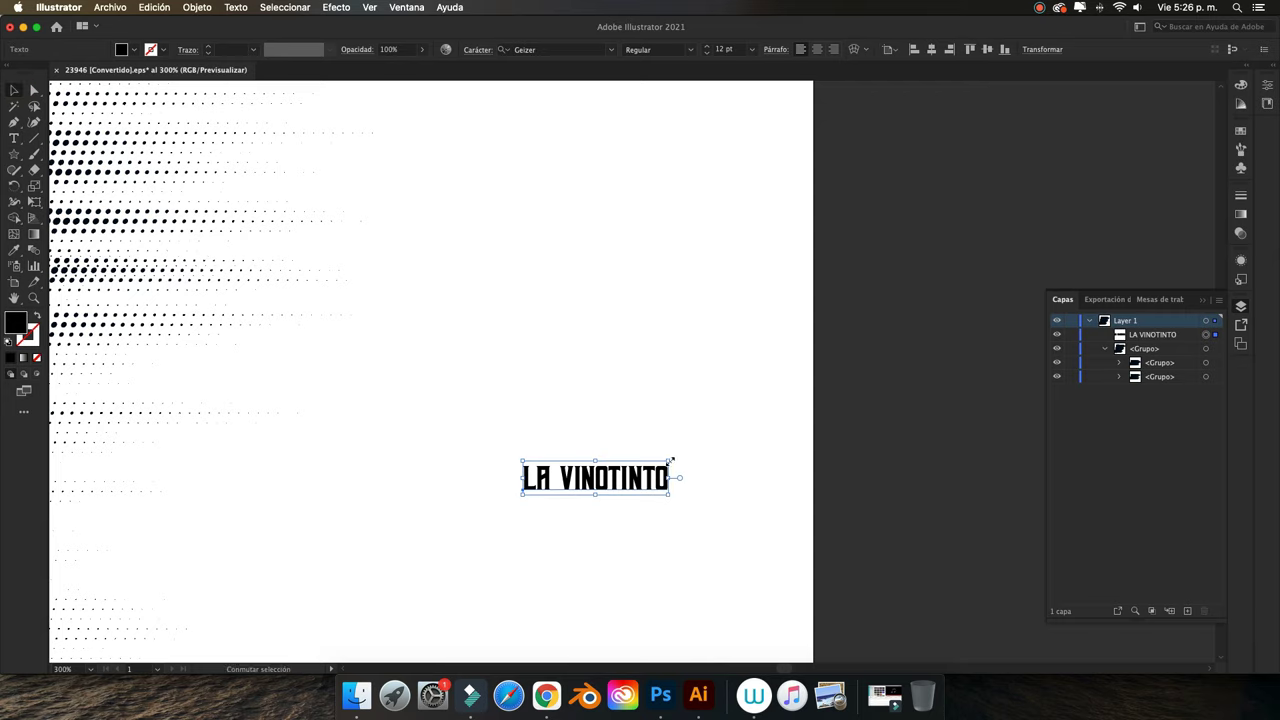
drag(668, 462, 759, 373)
click(834, 427)
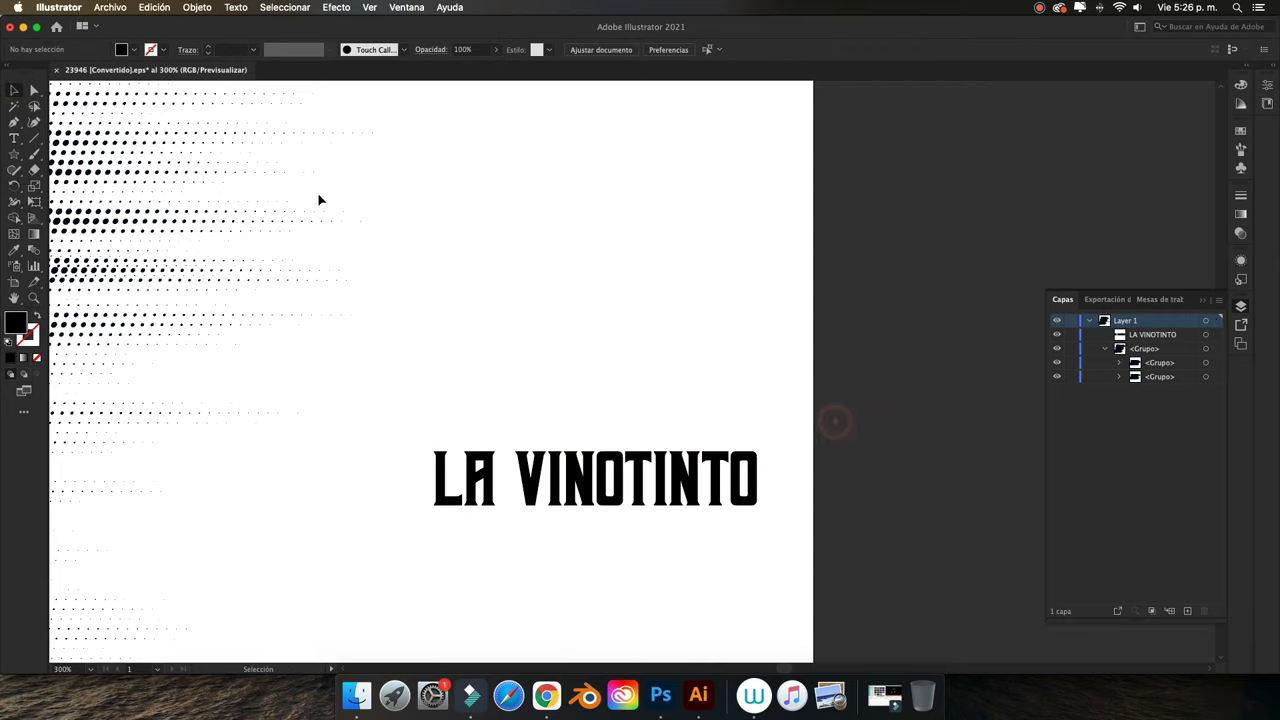
Draw a star left of the LA VINOTINTO text, then shift both further left
click(16, 158)
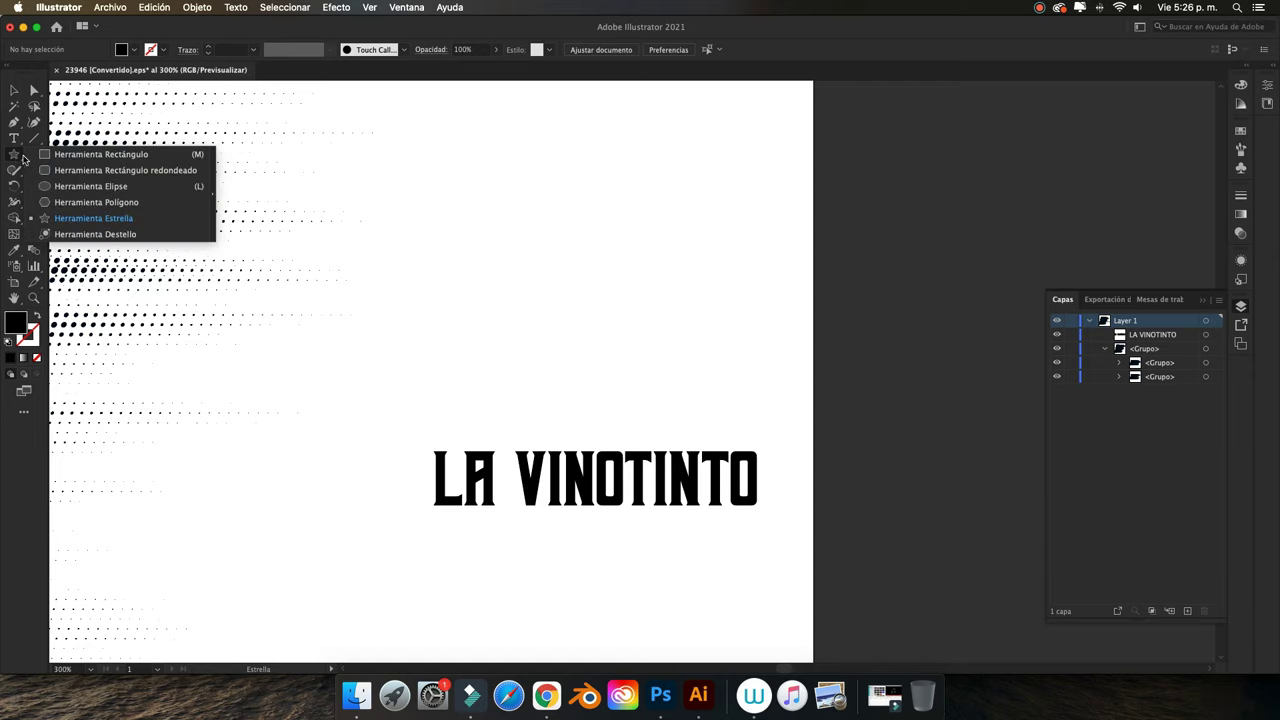
click(70, 218)
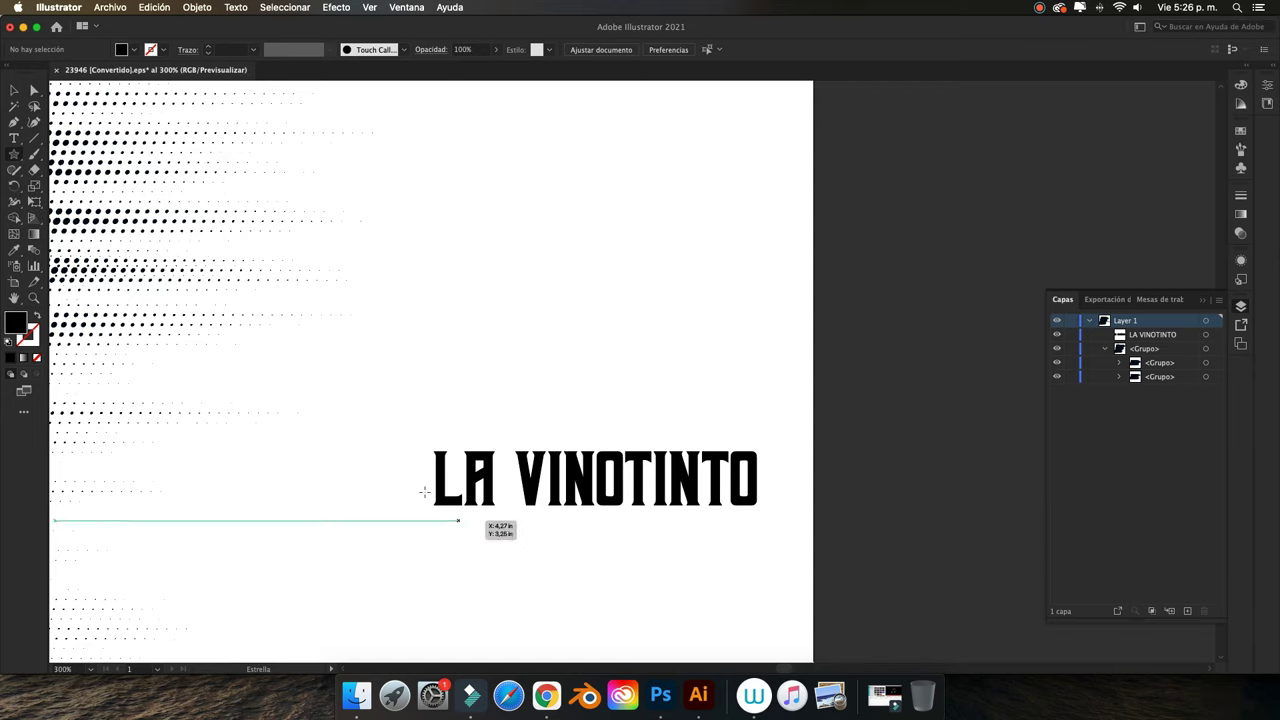
drag(400, 477, 420, 490)
click(14, 90)
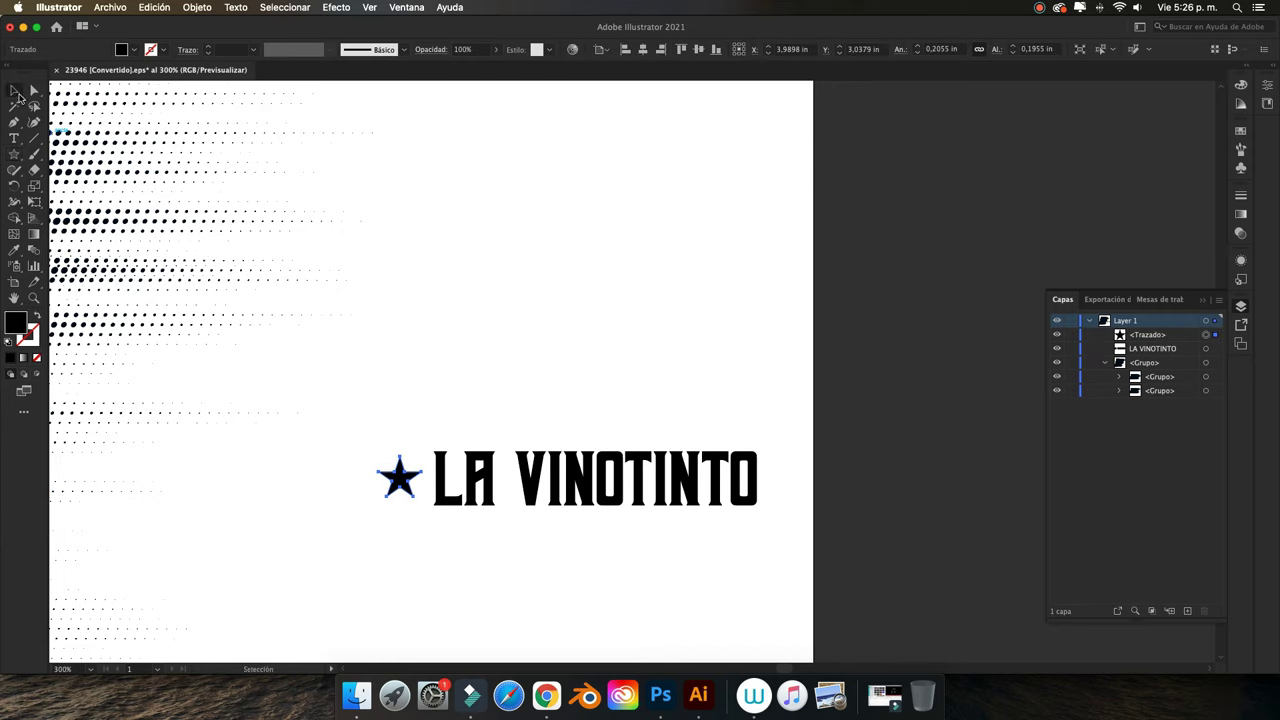
click(600, 285)
drag(362, 396, 518, 540)
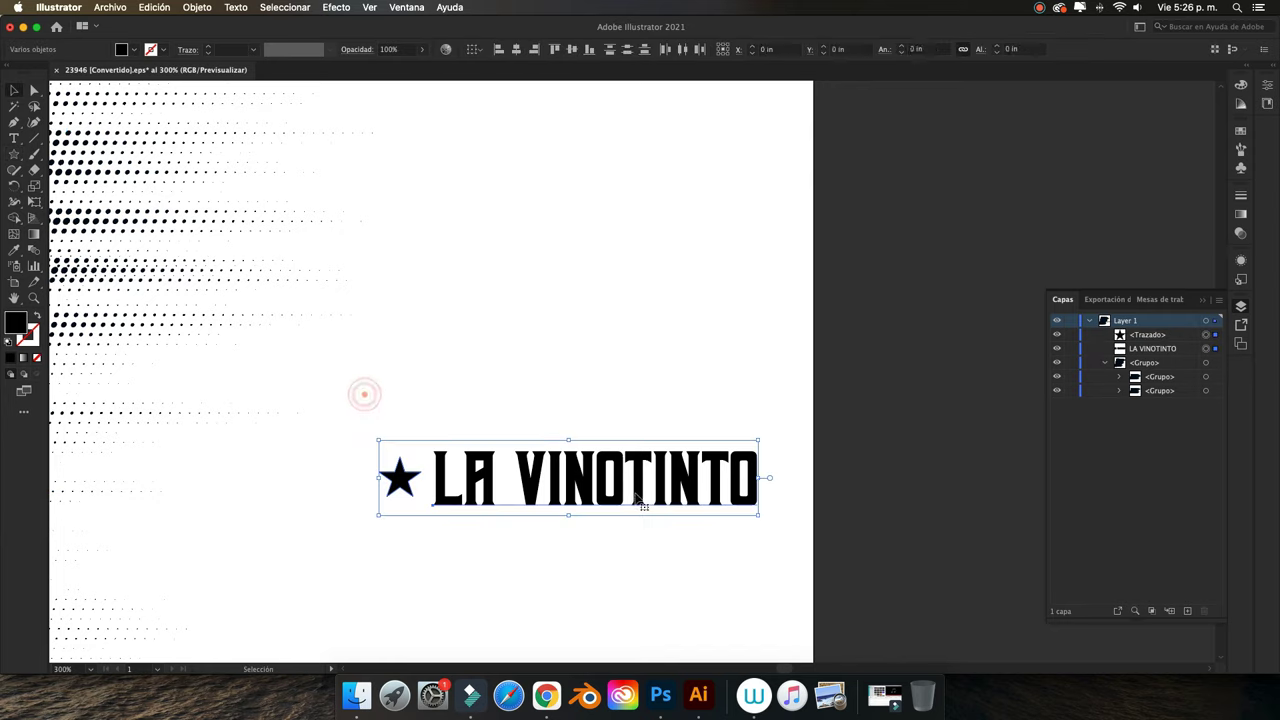
drag(630, 488, 560, 488)
click(461, 447)
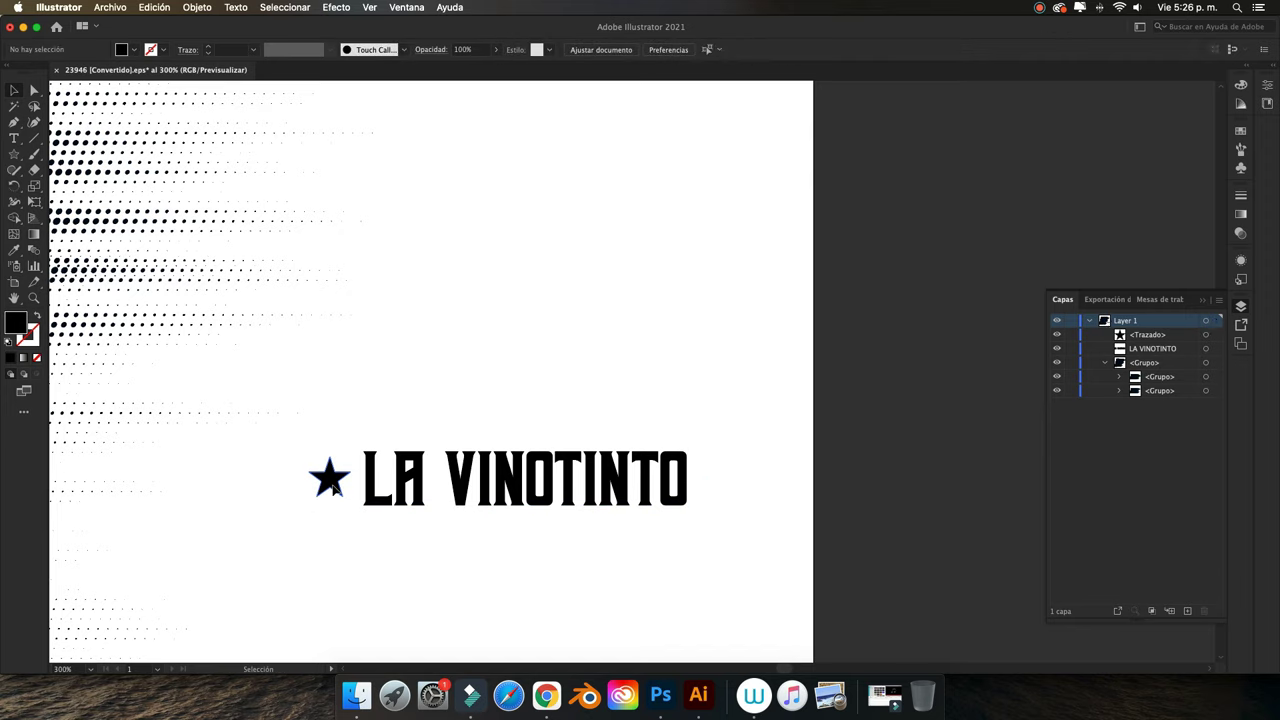
Alt-drag a copy of the star to the right of the text
click(330, 478)
drag(330, 478, 725, 488)
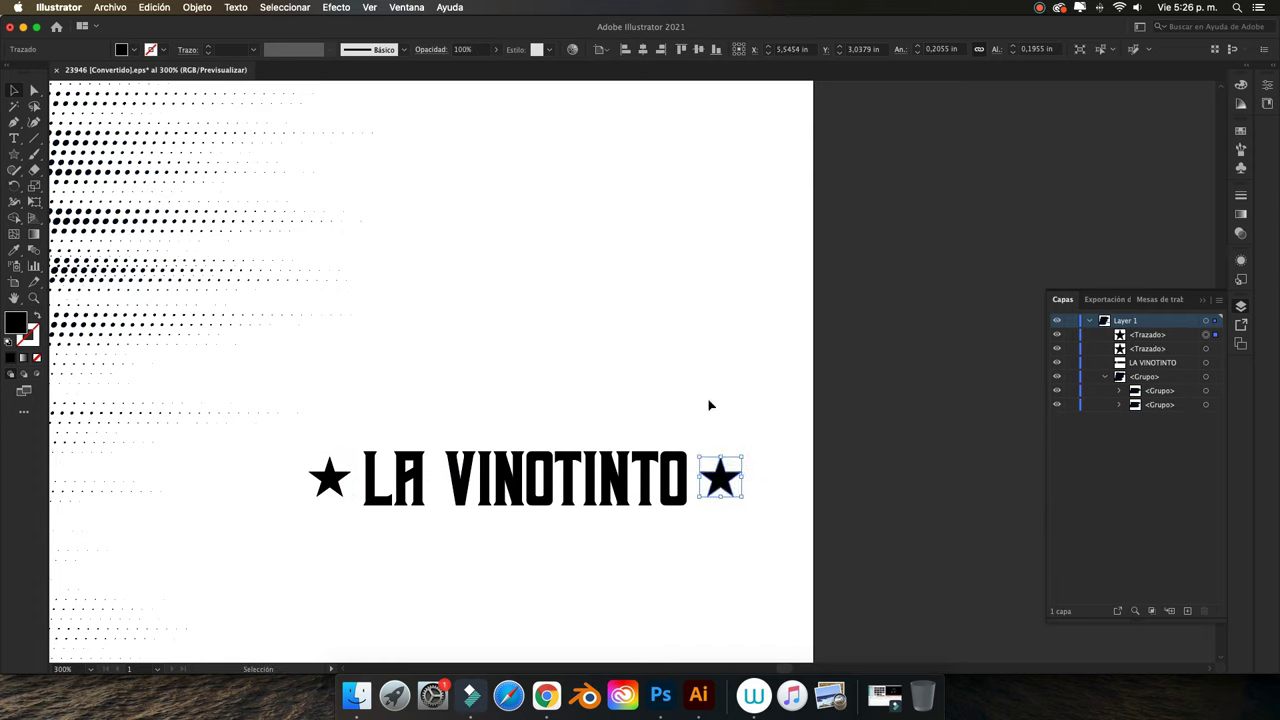
click(708, 402)
Convert the LA VINOTINTO text to outlines
click(439, 477)
right_click(512, 495)
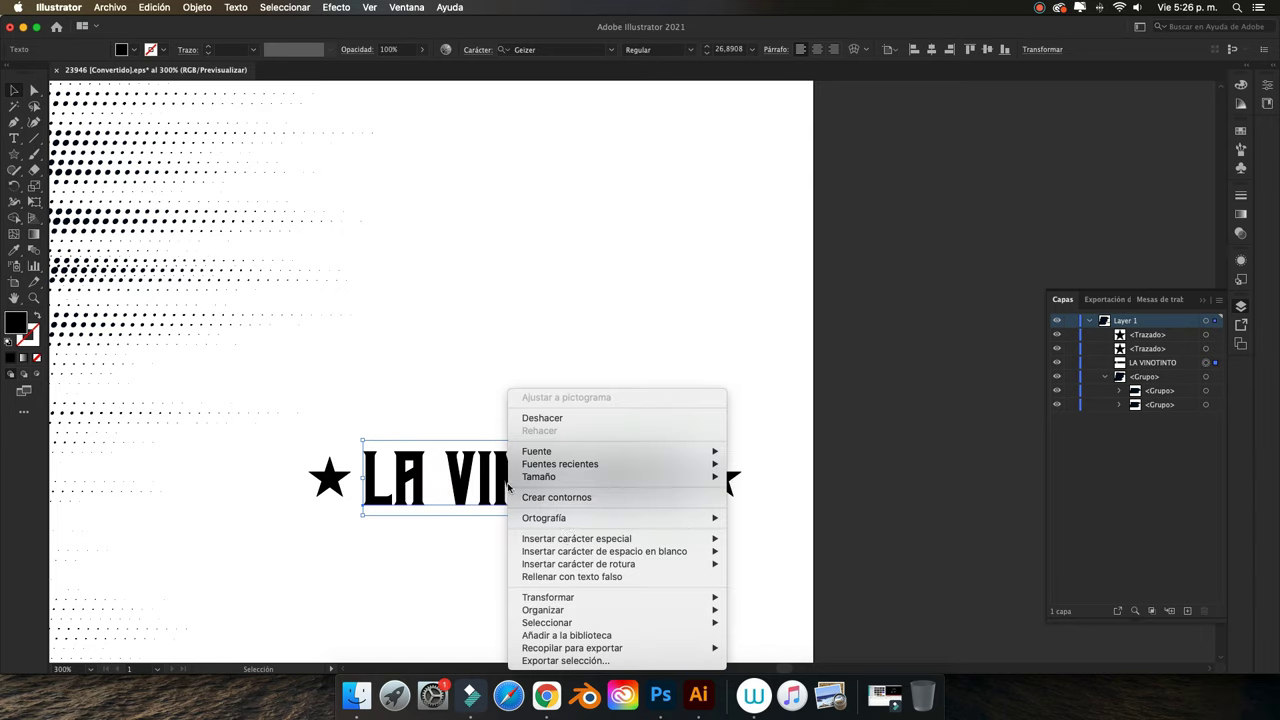
click(565, 500)
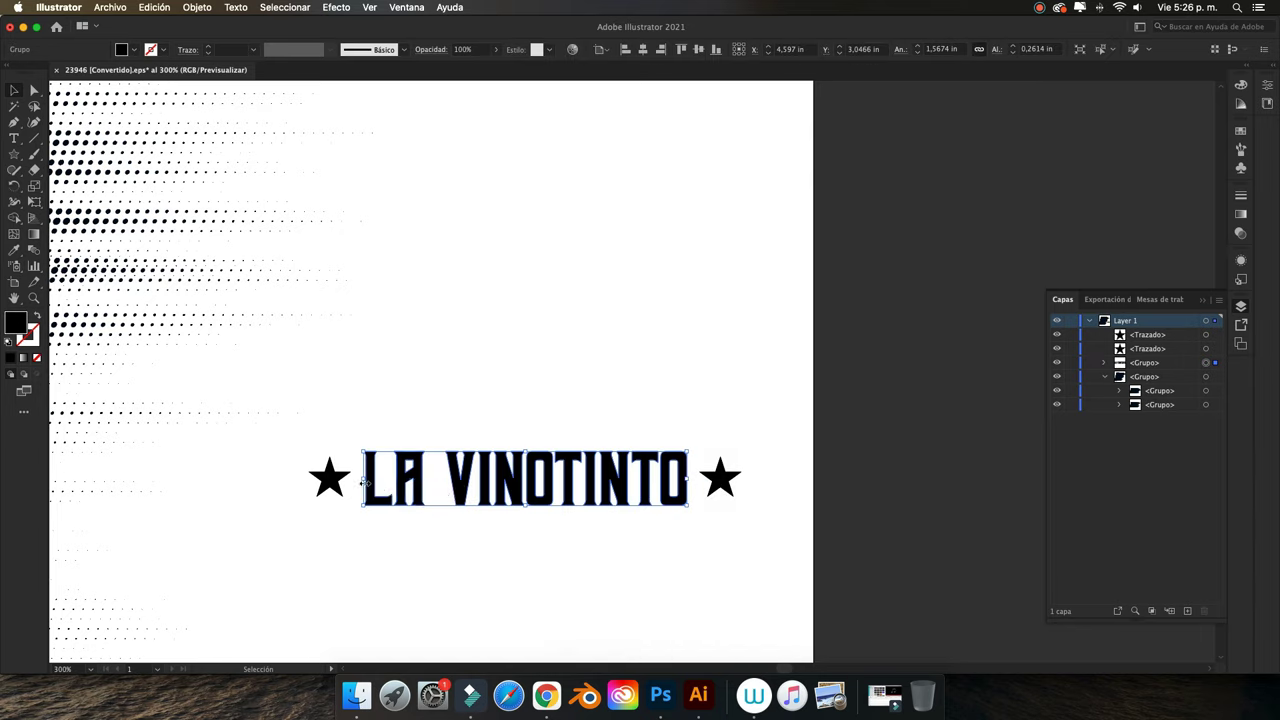
Group the left and right stars together
click(329, 478)
shift+click(727, 483)
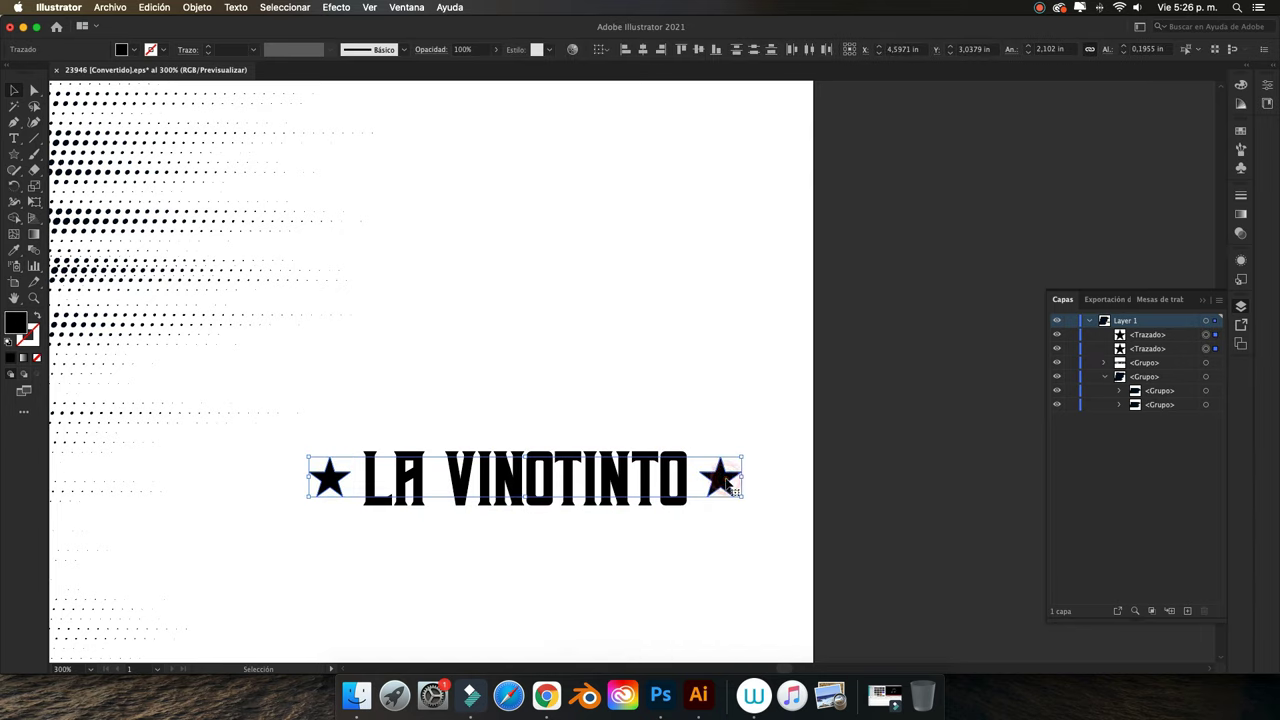
click(728, 523)
click(728, 475)
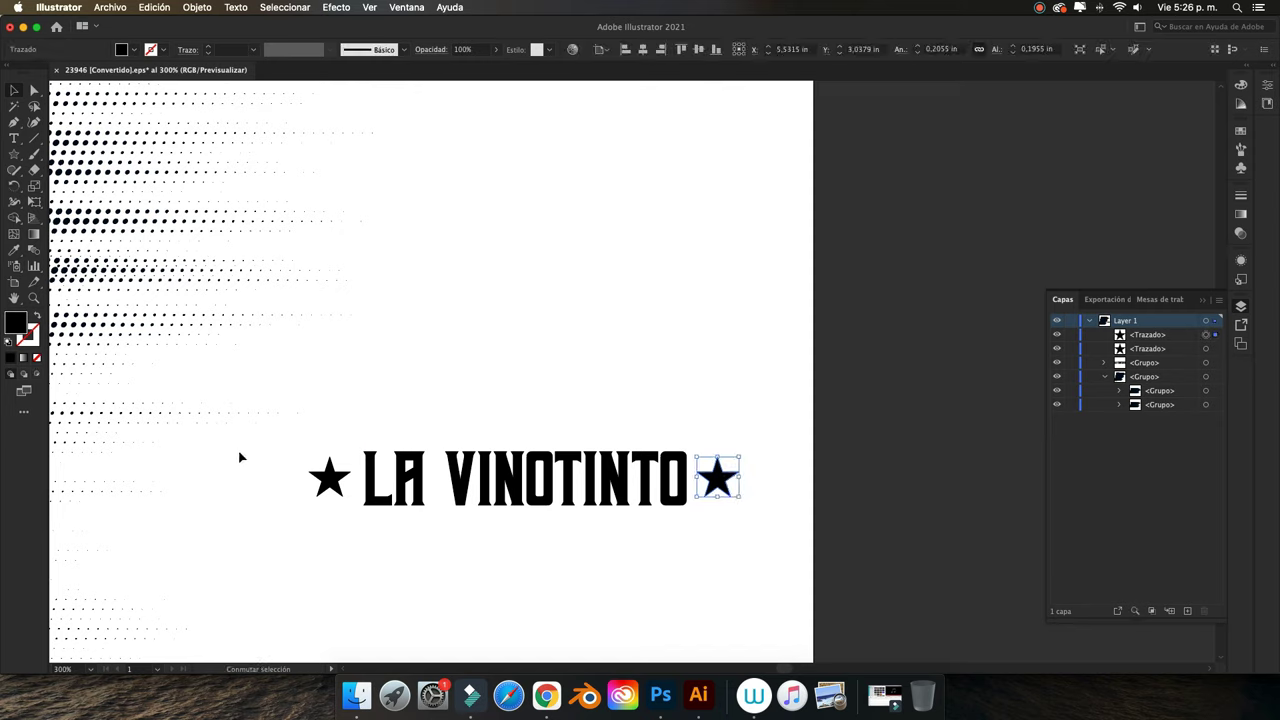
shift+click(327, 478)
right_click(337, 483)
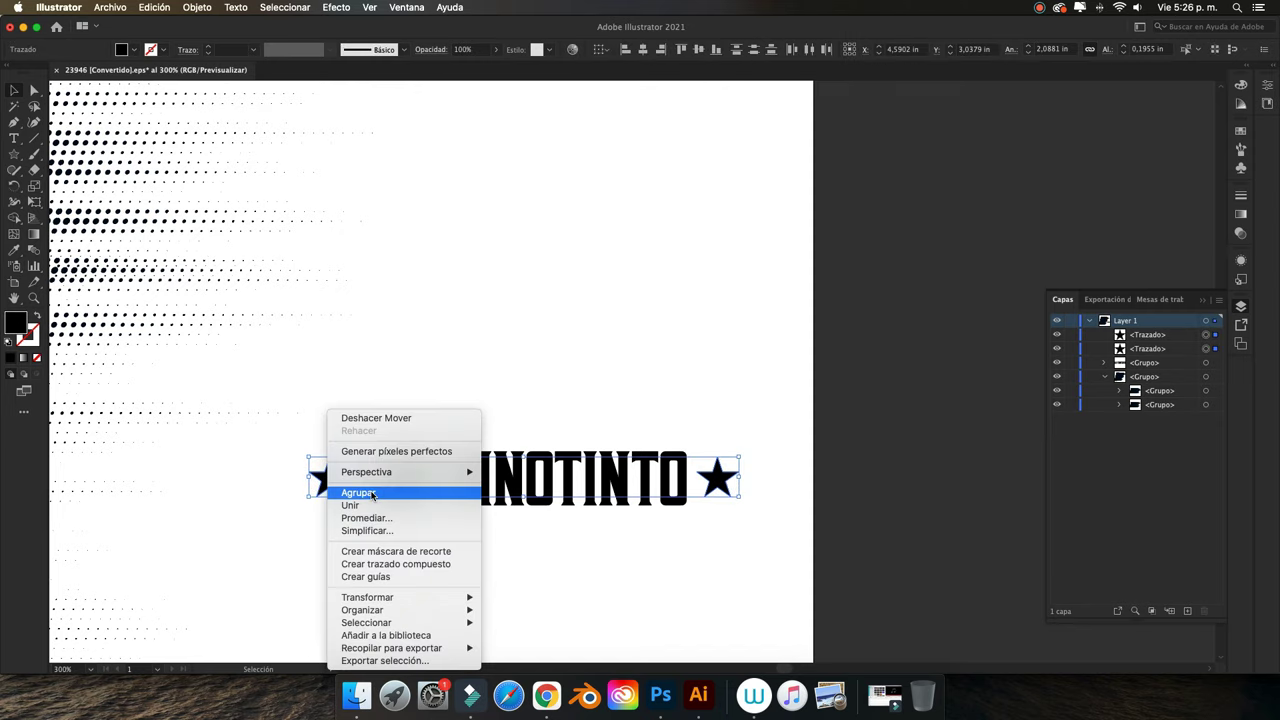
click(352, 492)
Align the centres of the grouped stars and the outlined lettering
shift+click(543, 497)
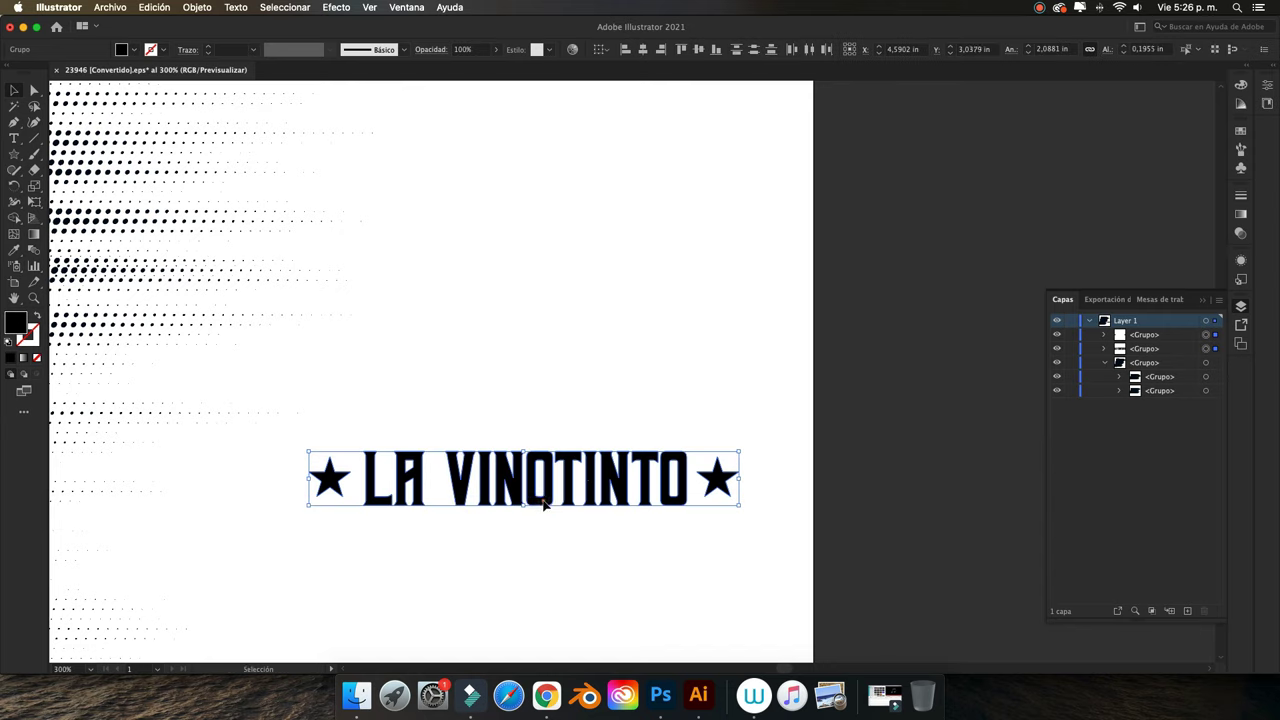
click(600, 50)
click(628, 65)
click(642, 49)
Select all the star and lettering artwork with the Direct Selection tool
click(732, 224)
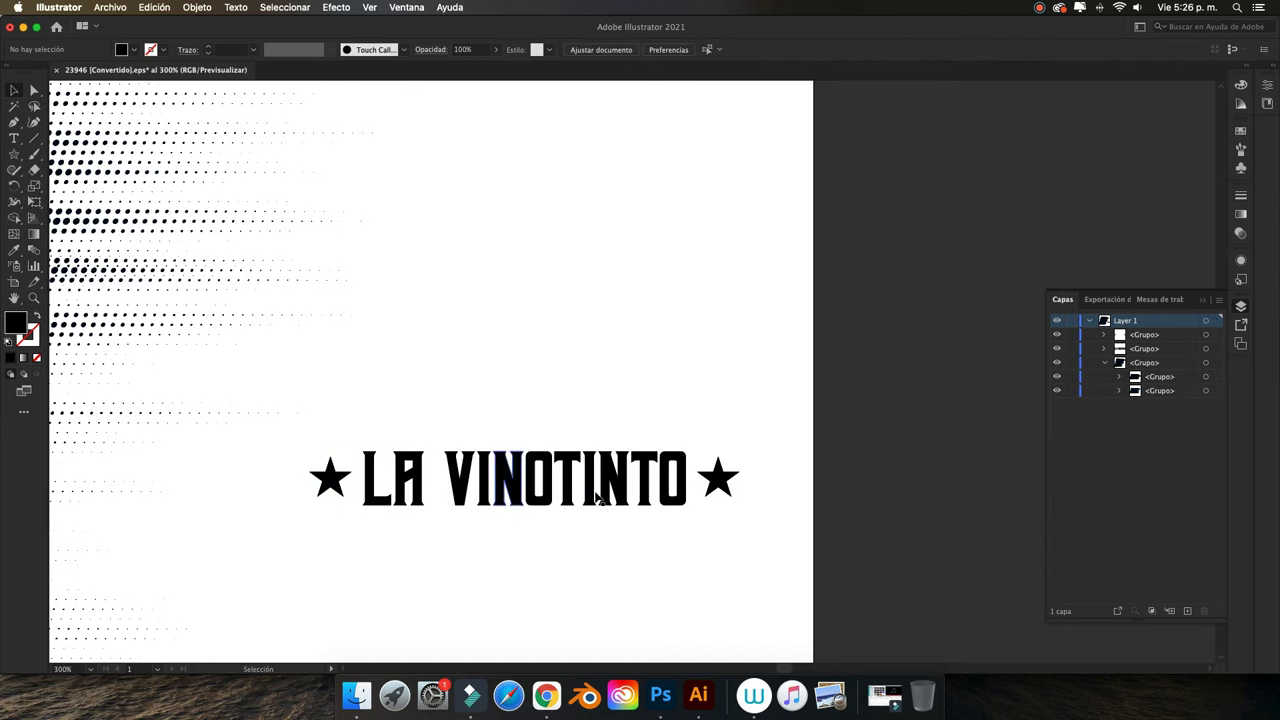
key(XF86MonBrightnessUp)
click(357, 418)
key(a)
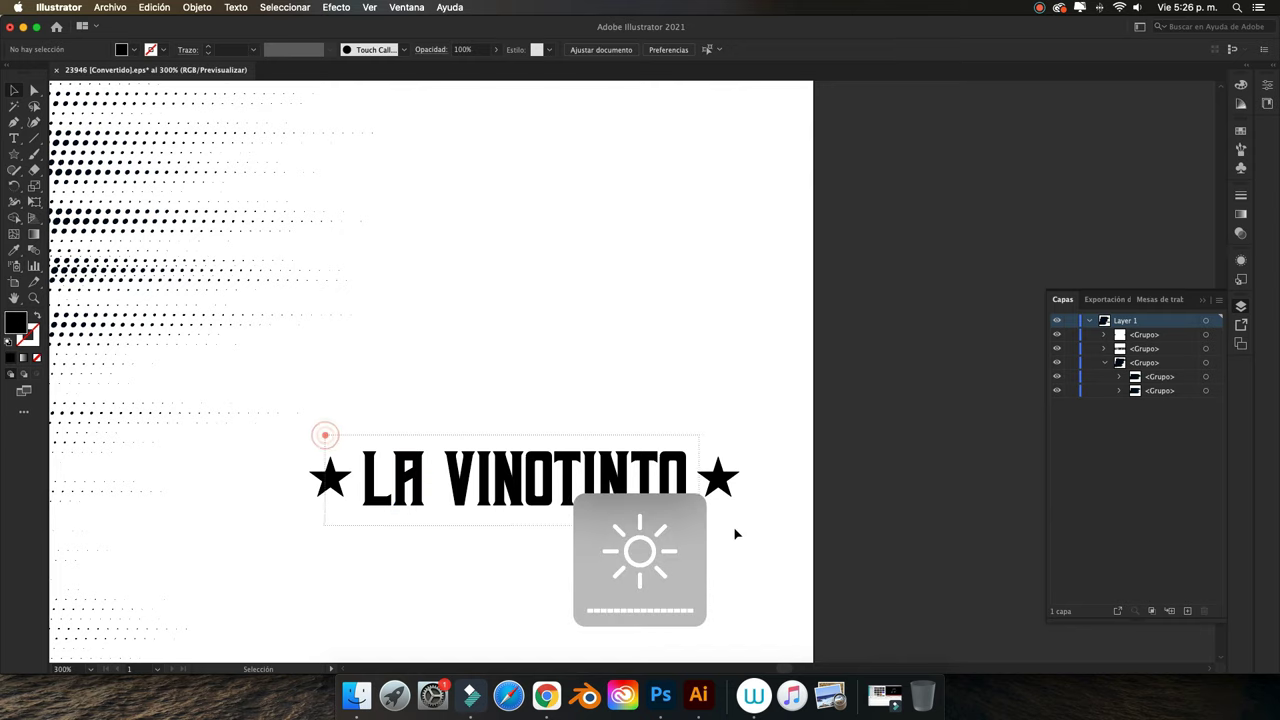
drag(333, 441, 737, 531)
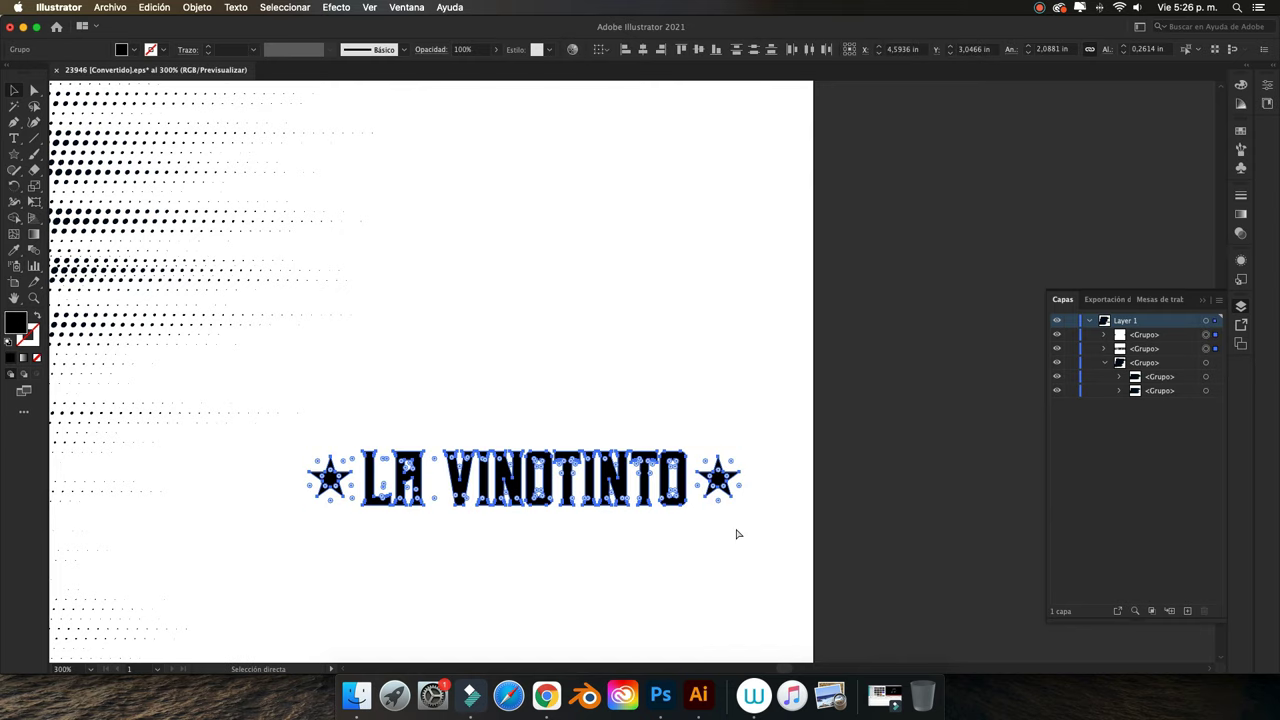
Paste the star wordmark into the Photoshop band document as a smart object
key(v)
click(660, 694)
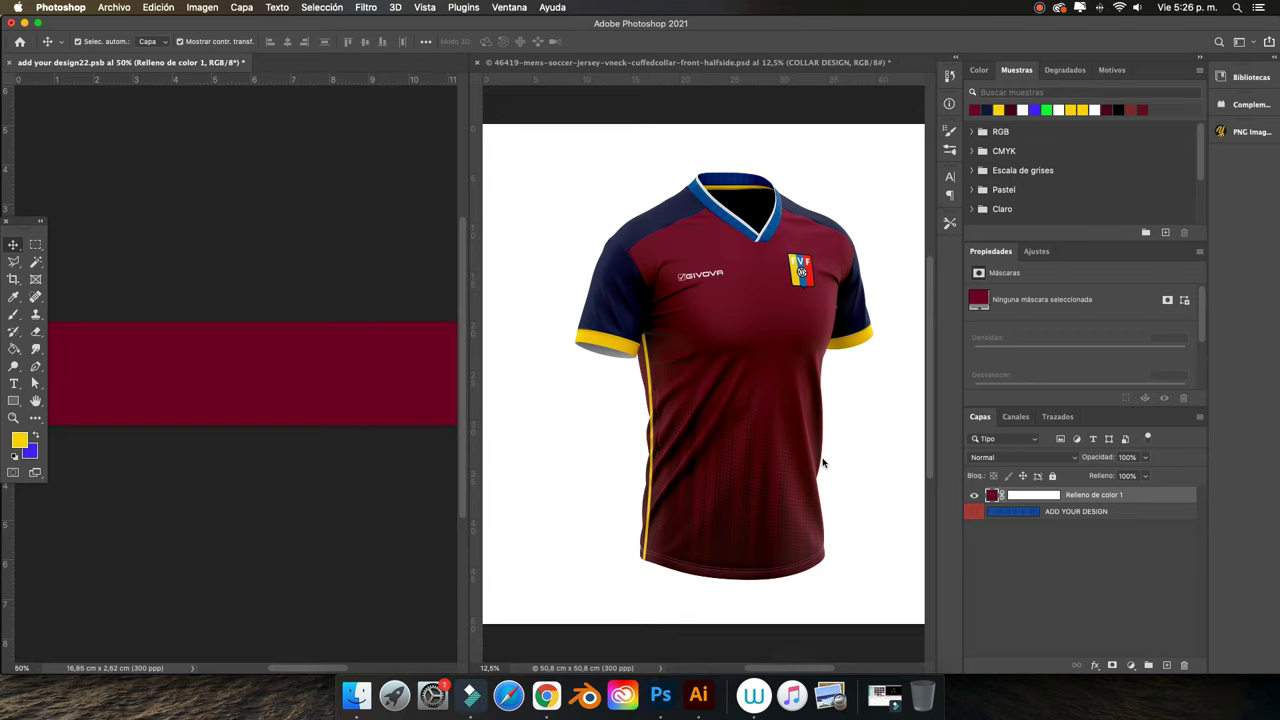
scroll(284, 290, left, 5)
scroll(284, 290, right, 3)
scroll(284, 290, right, 1)
key(super+v)
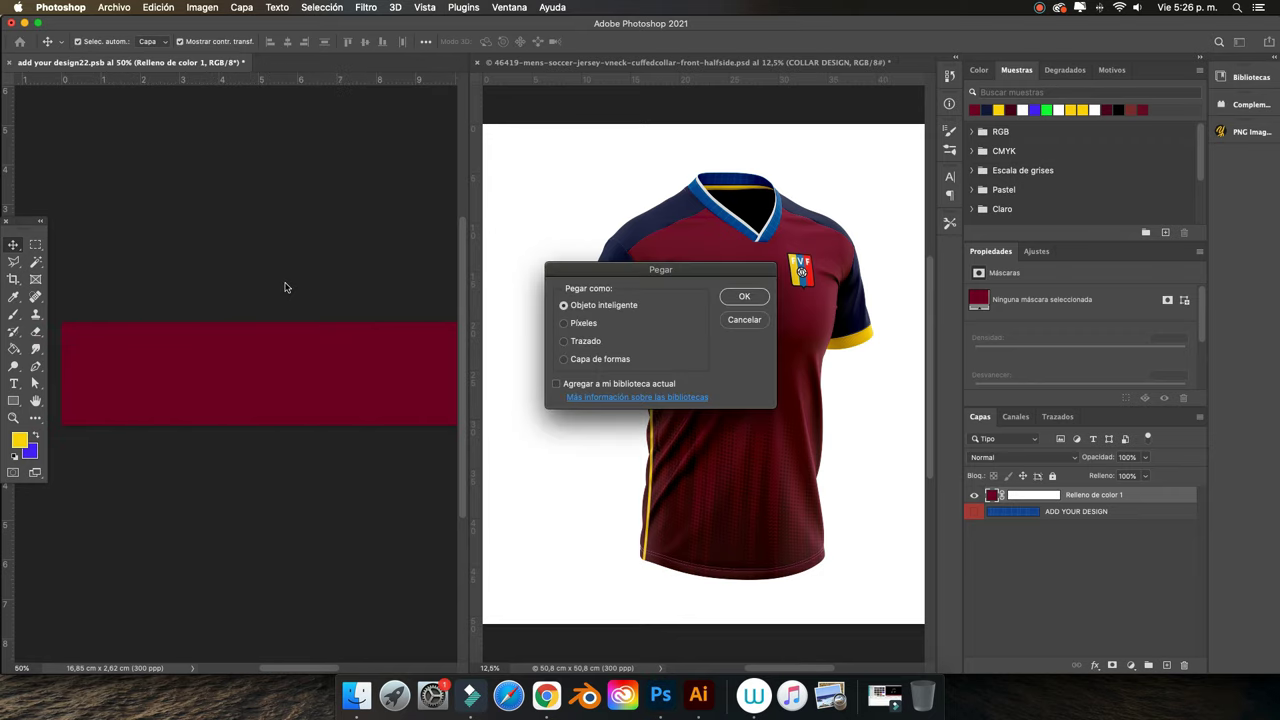
key(Return)
click(731, 42)
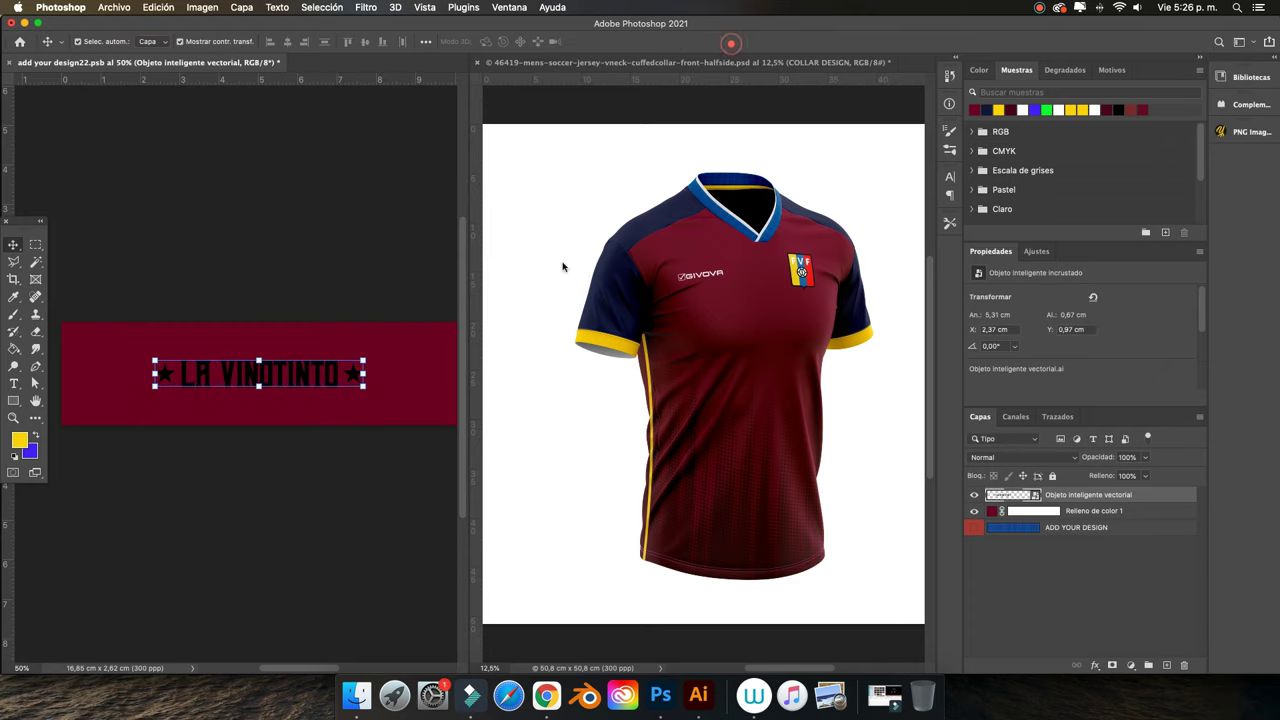
Centre the wordmark horizontally on the ADD YOUR DESIGN layer
click(1104, 531)
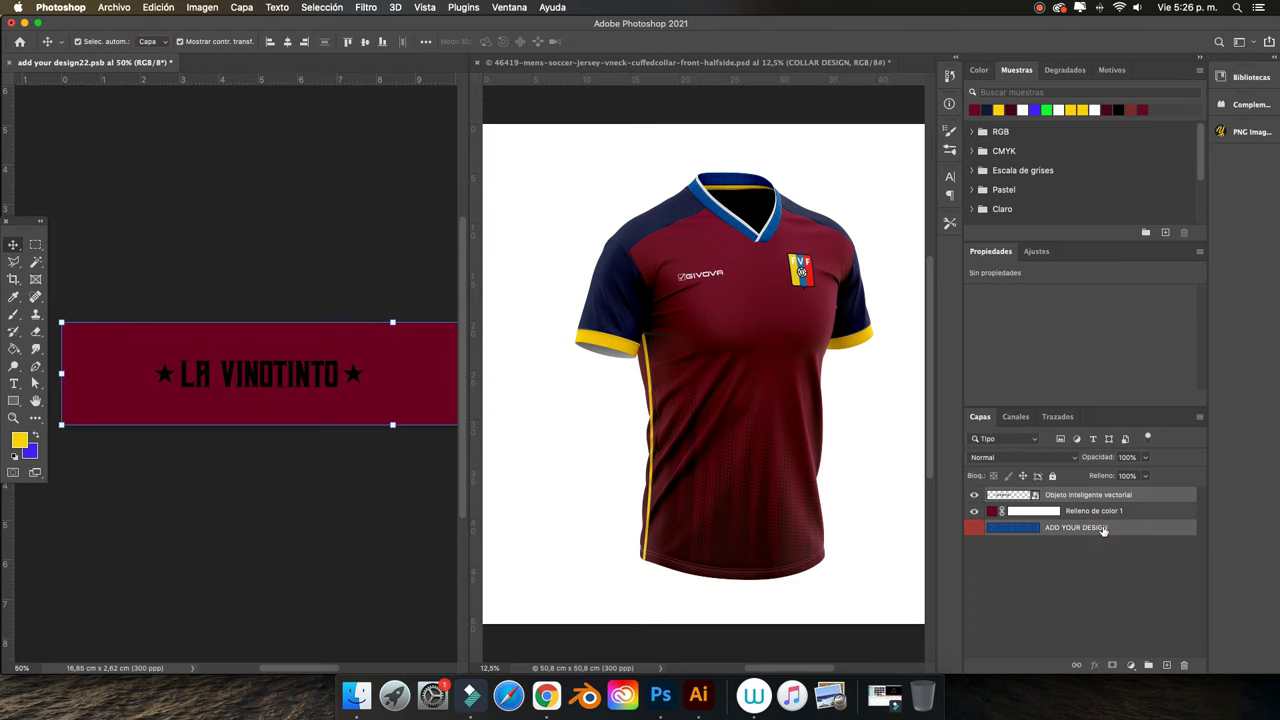
key(F1)
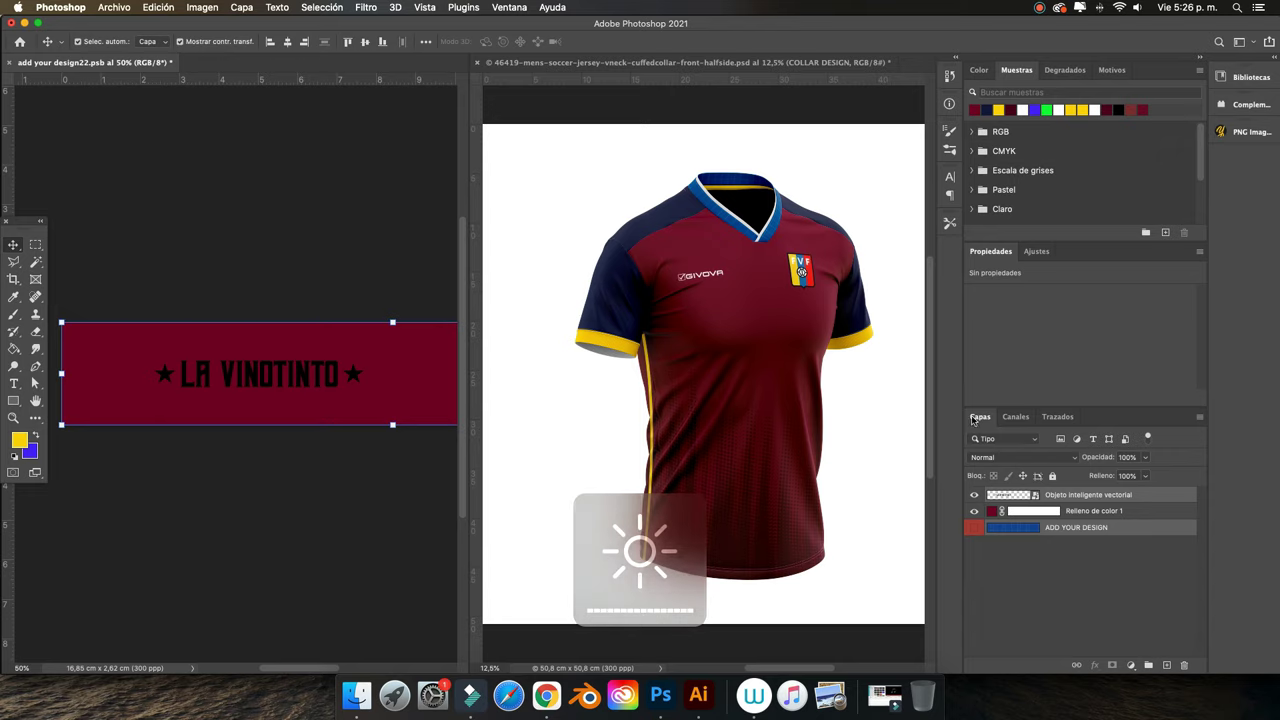
click(1088, 496)
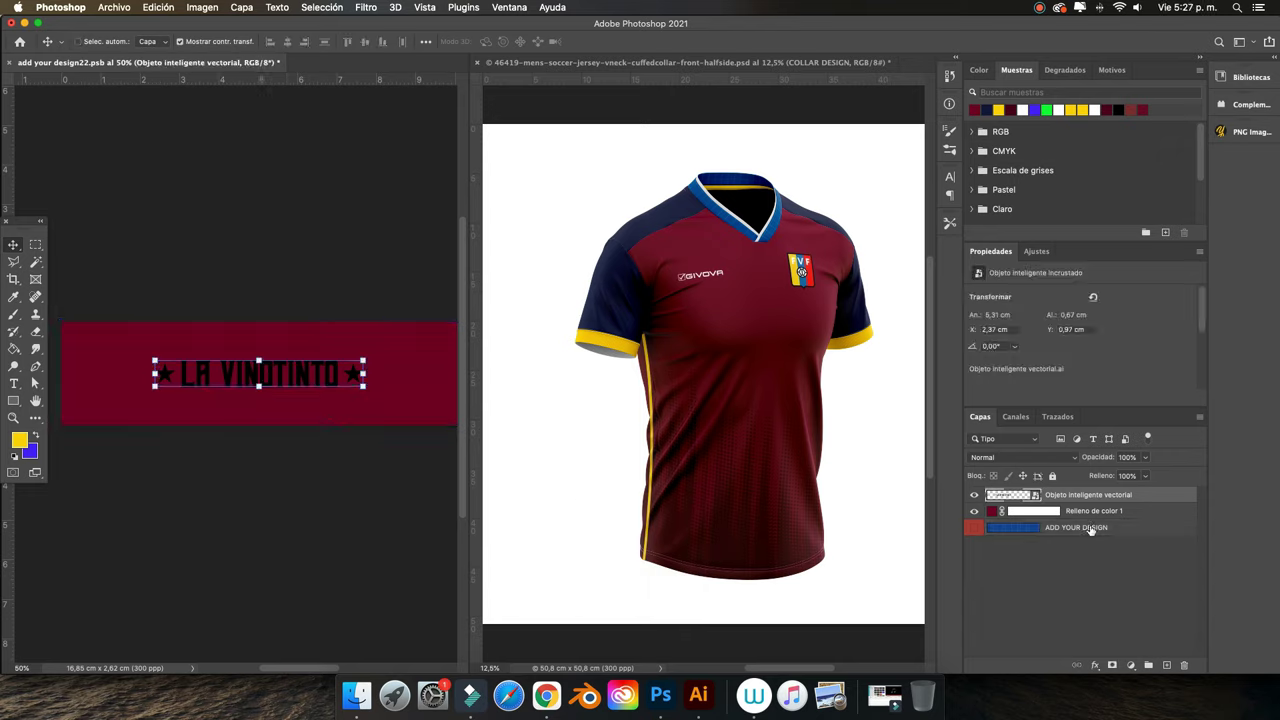
click(1088, 527)
click(286, 42)
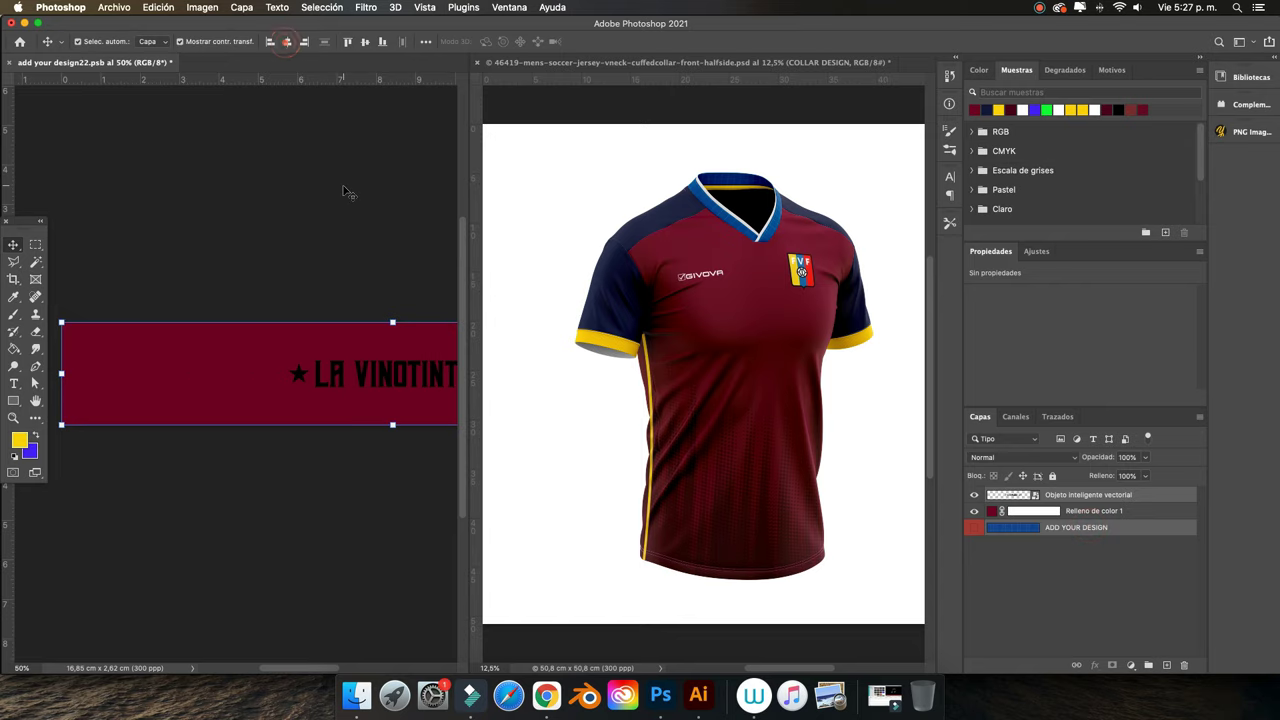
key(super+minus)
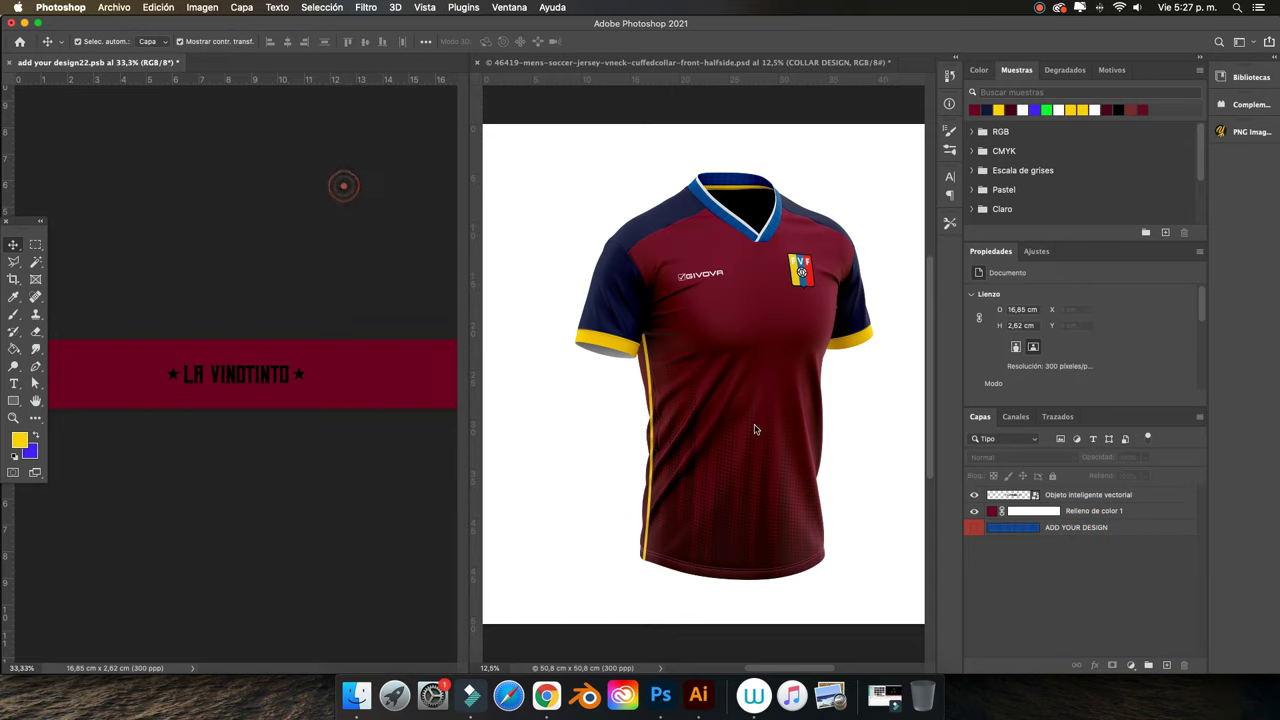
Rename the wordmark layer to 'Texto'
double_click(1096, 495)
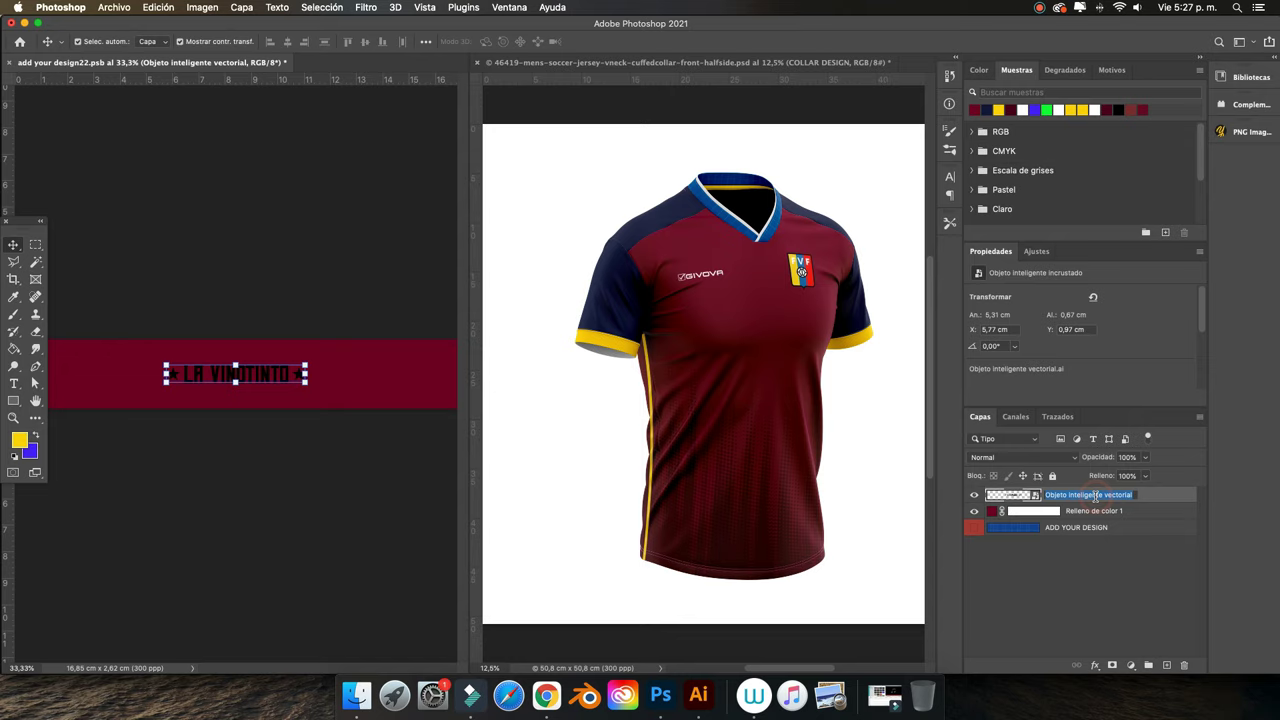
key(BackSpace)
text(o)
key(Return)
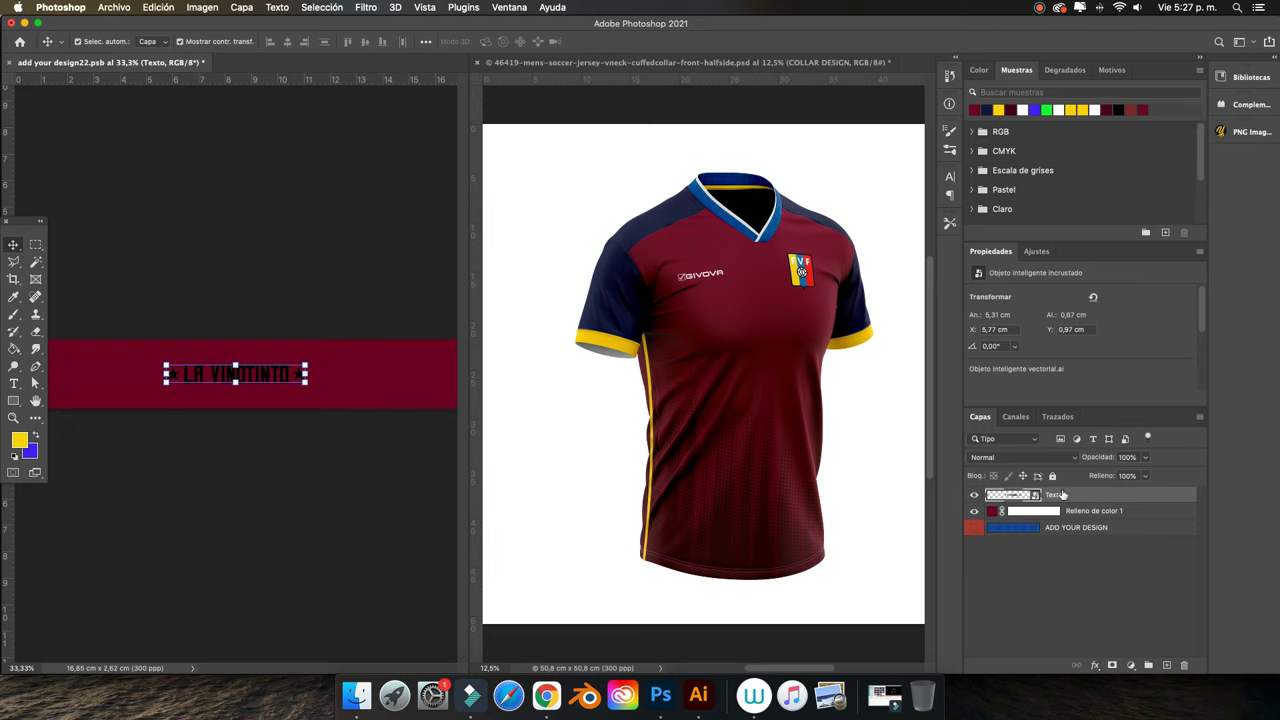
Give the Texto layer a white #ffffff Color Overlay and save the band
right_click(1063, 494)
click(1117, 84)
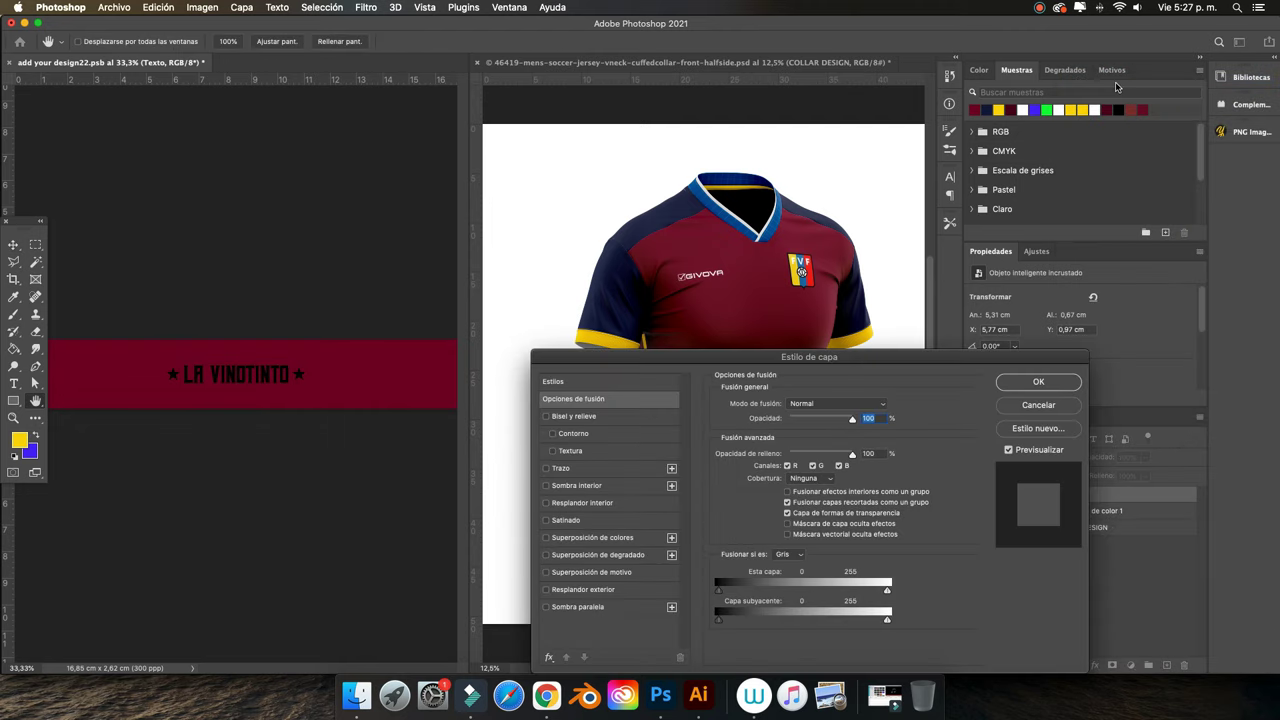
click(546, 538)
click(592, 537)
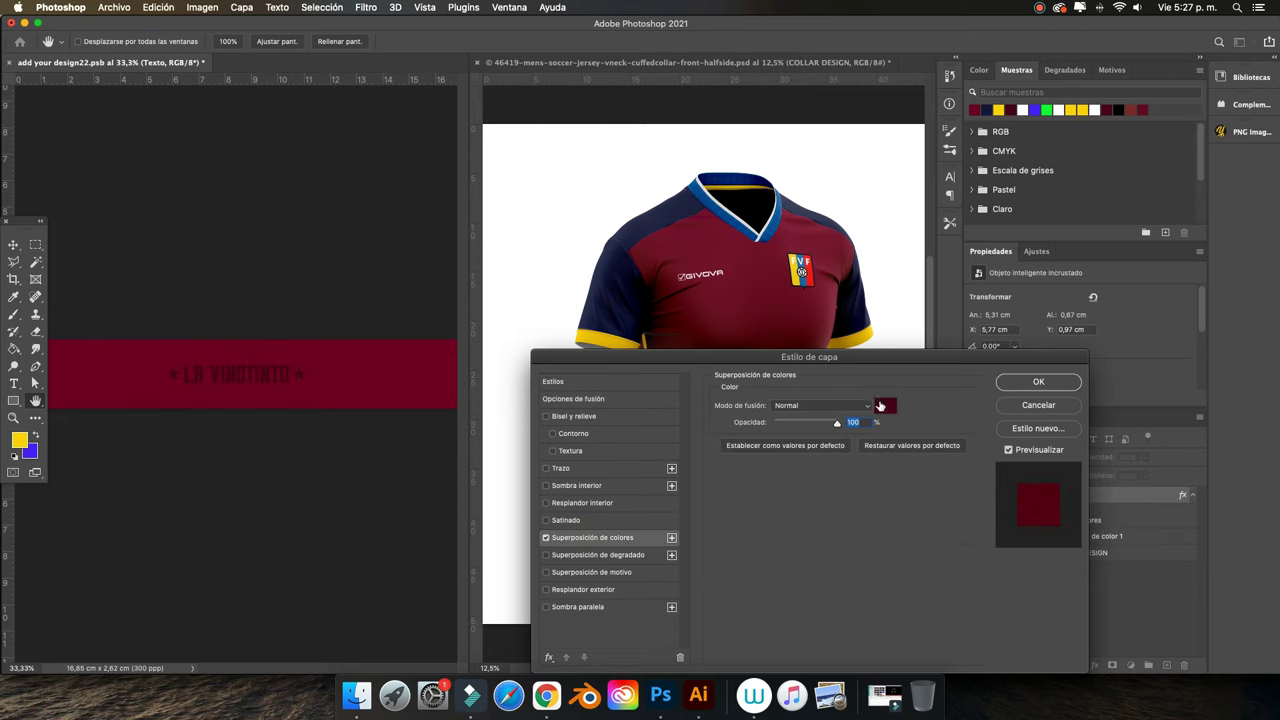
click(880, 404)
drag(805, 422, 761, 379)
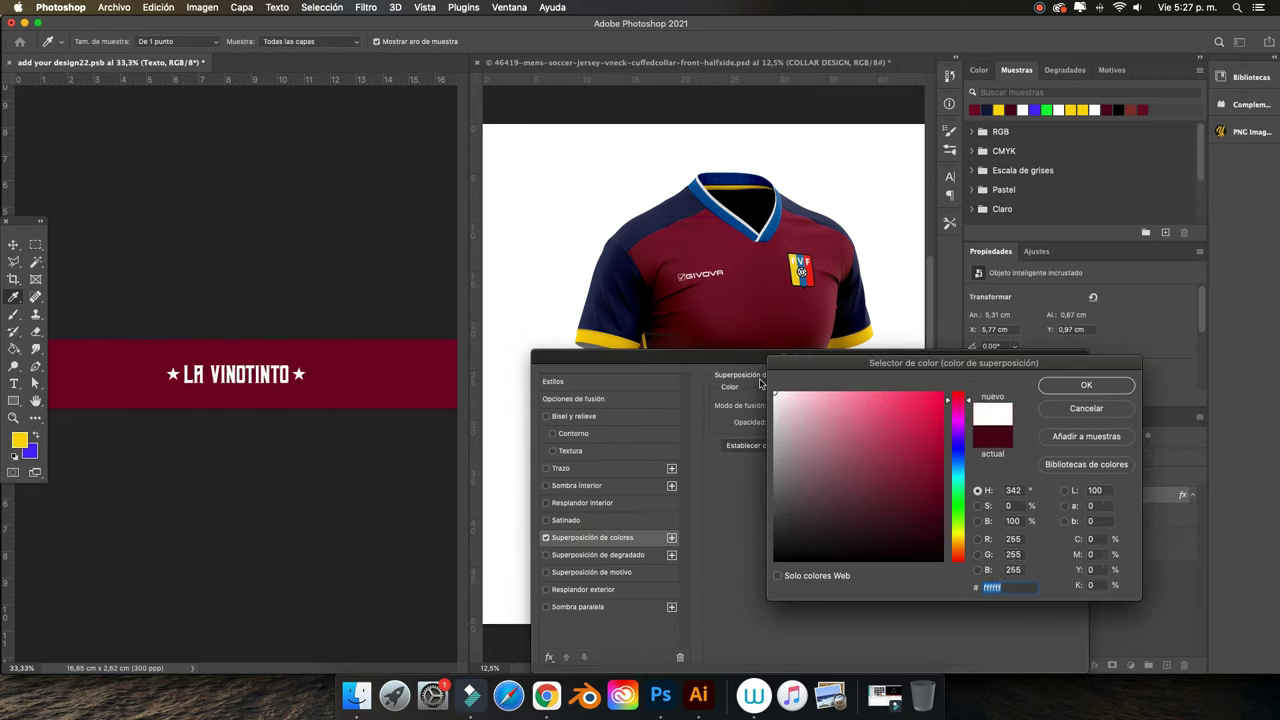
click(1054, 388)
click(1039, 382)
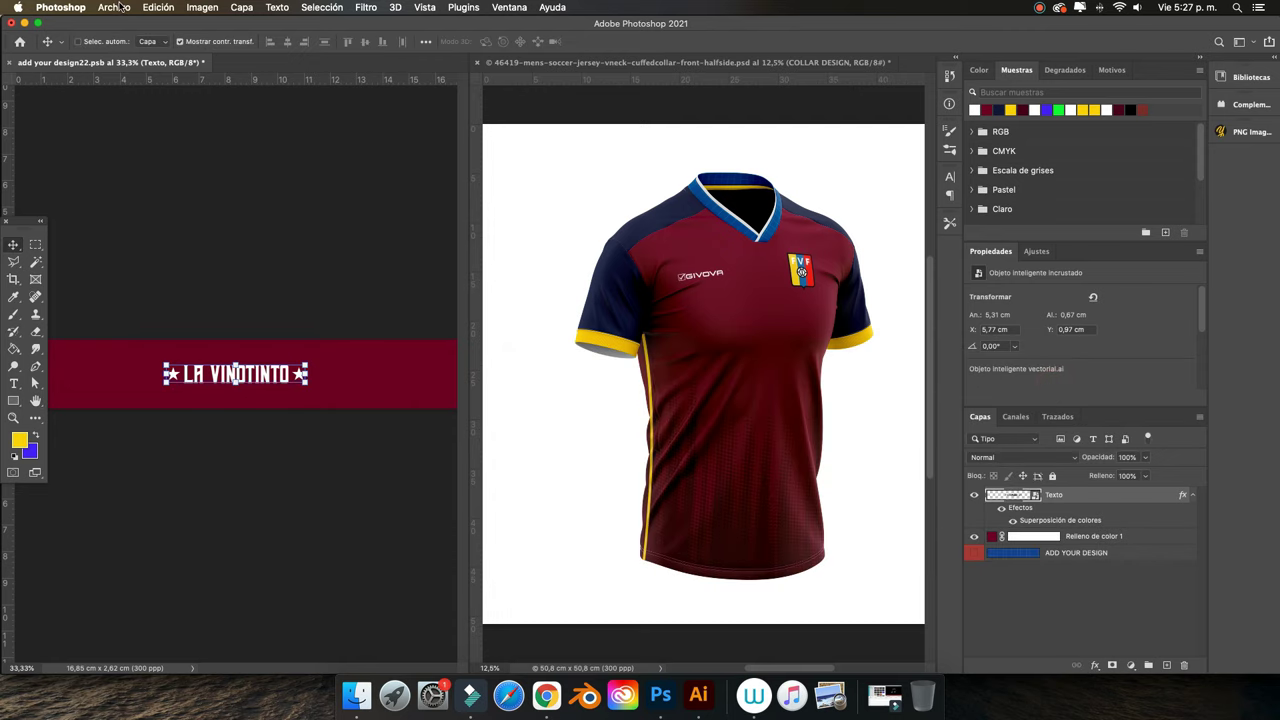
key(super+s)
Shift the wordmark left on the band, save, and check the jersey collar
click(749, 201)
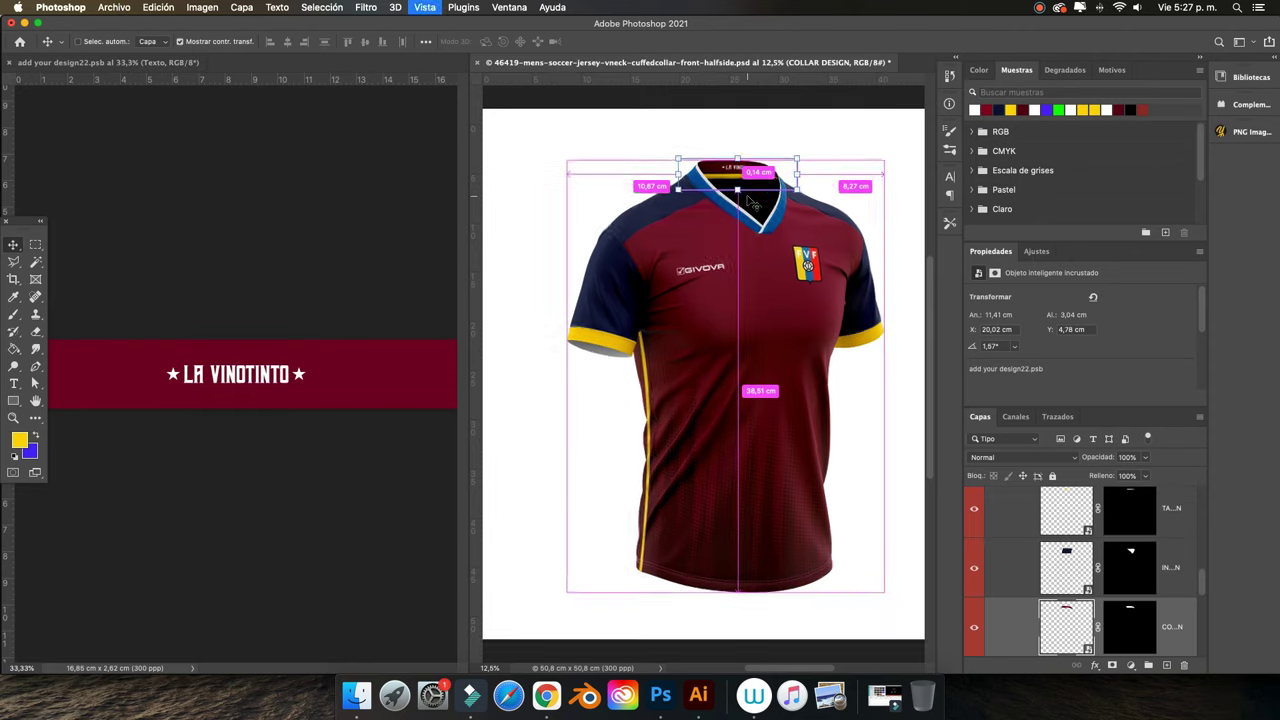
key(super+plus)
key(super+plus)
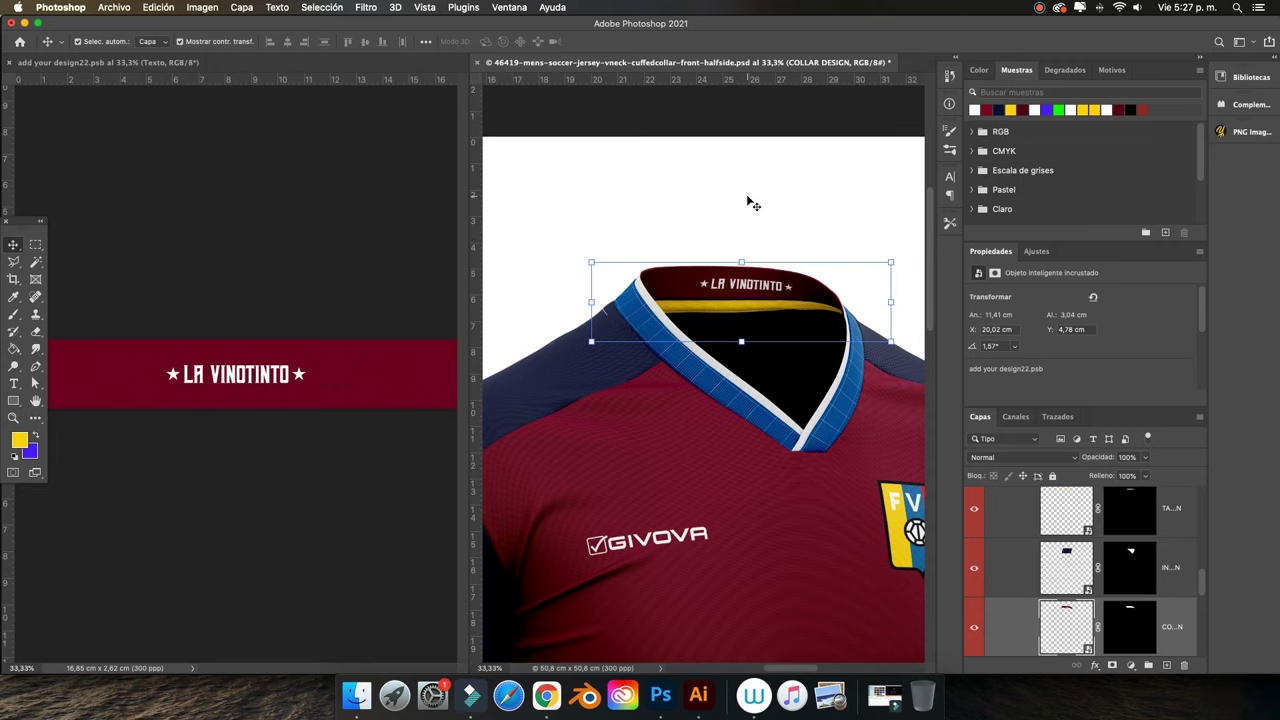
click(296, 380)
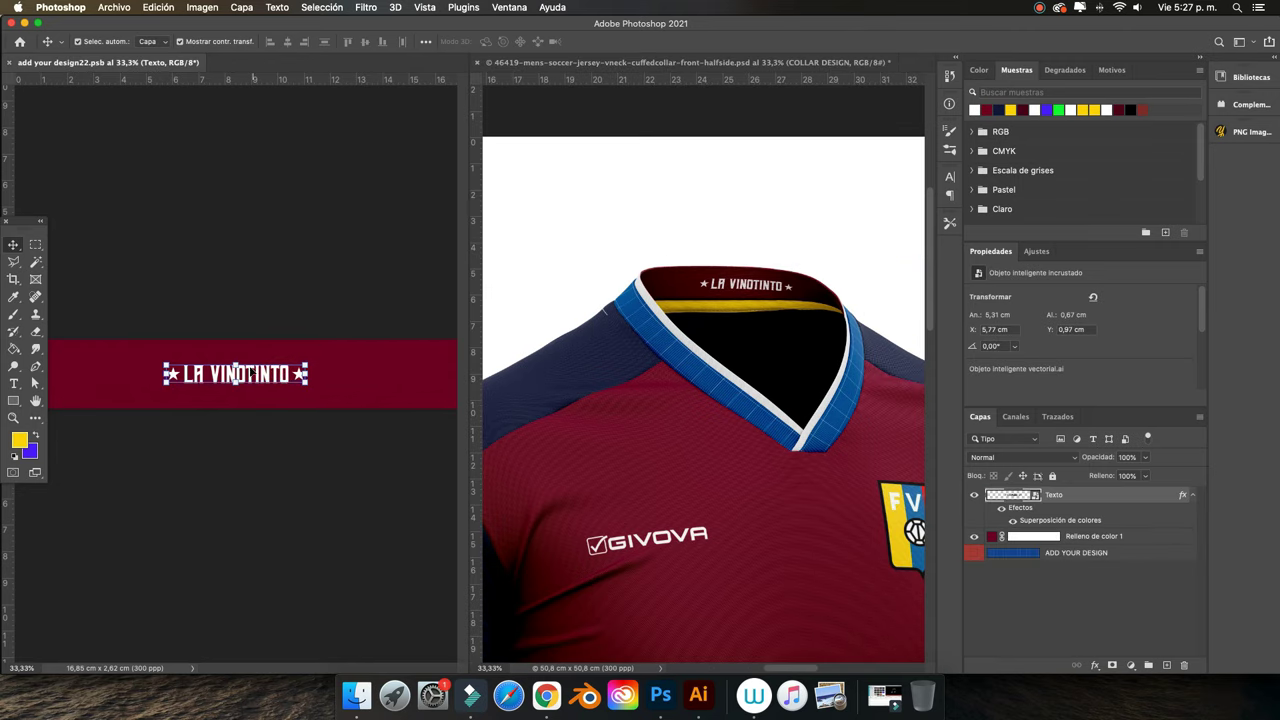
drag(250, 378, 215, 378)
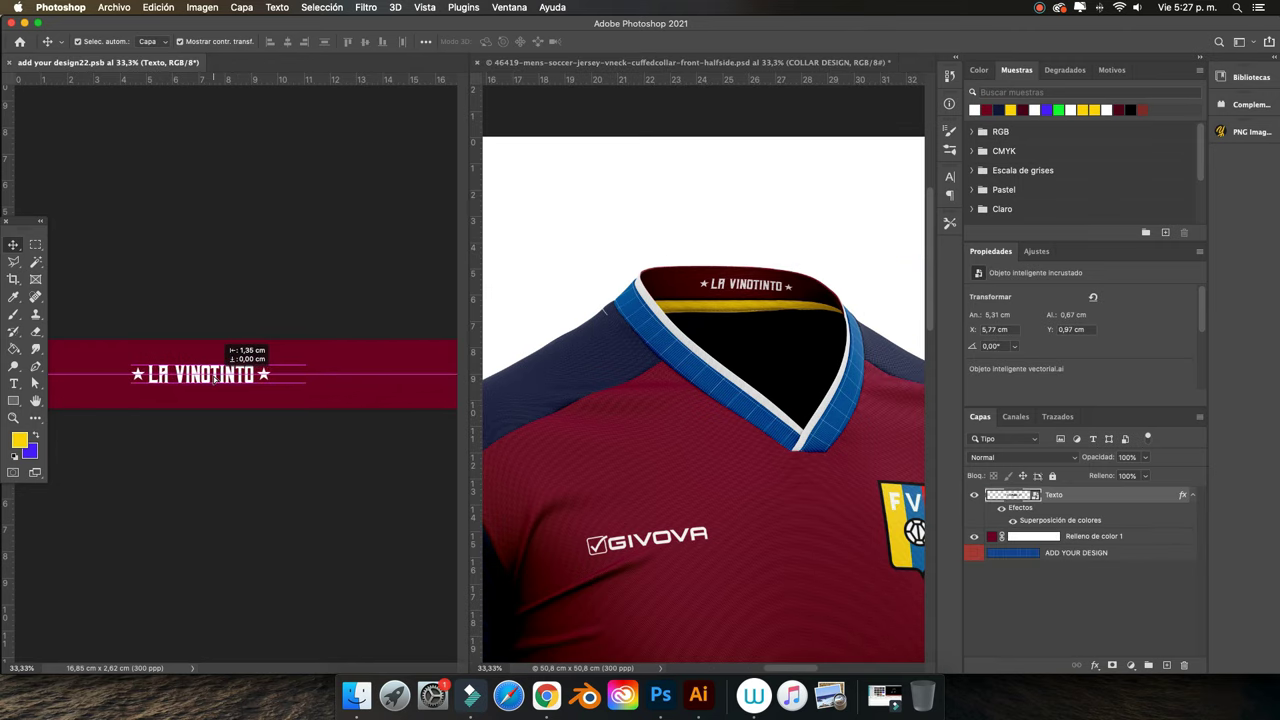
click(298, 256)
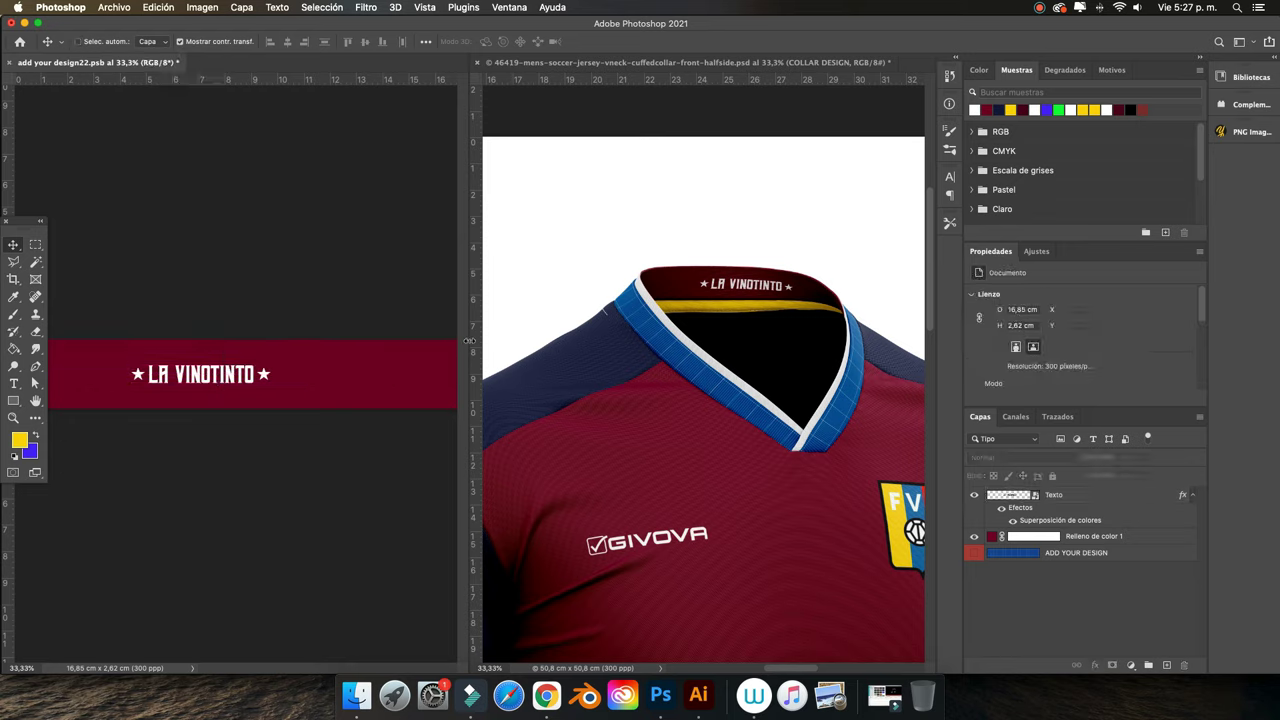
key(super+s)
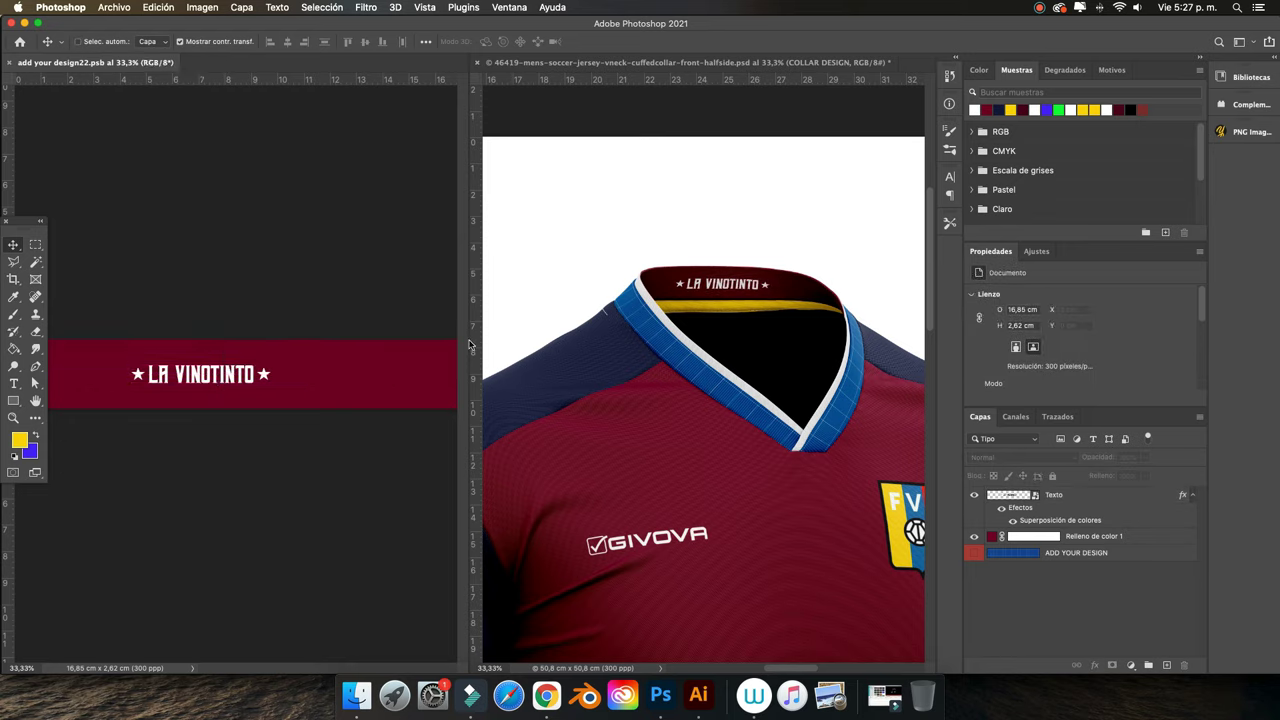
key(super+minus)
click(678, 233)
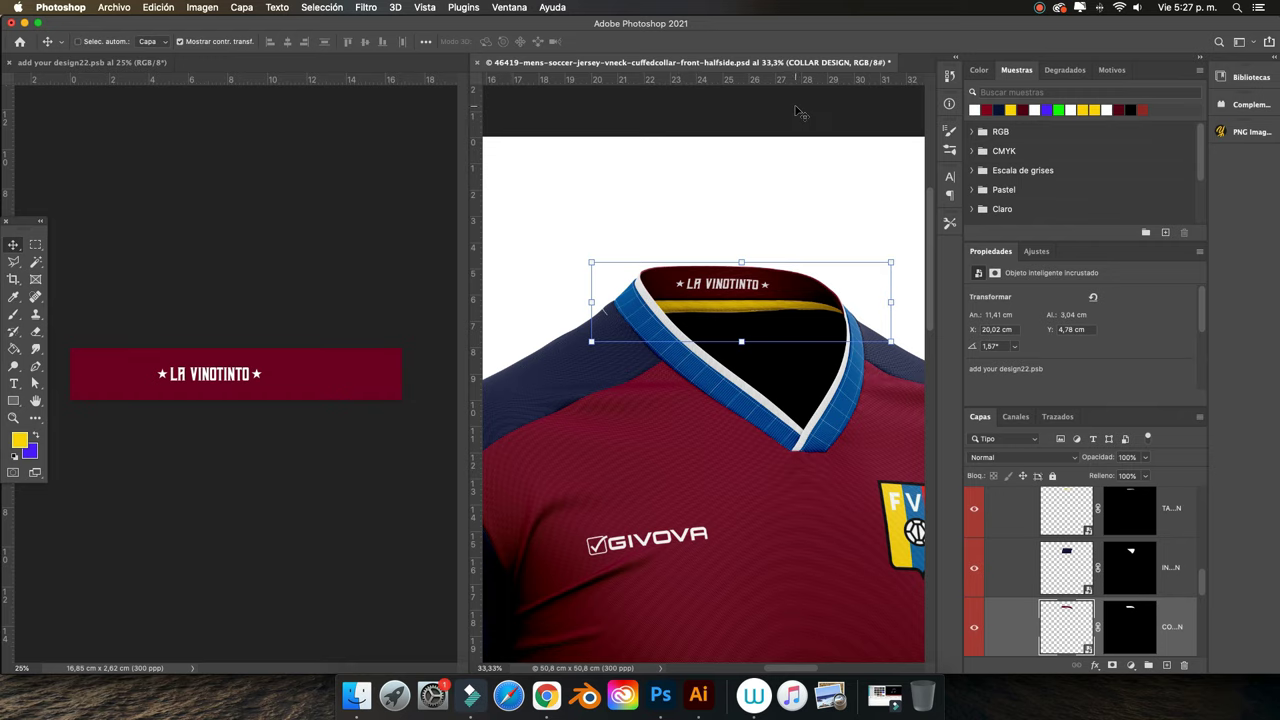
key(super+minus)
key(super+minus)
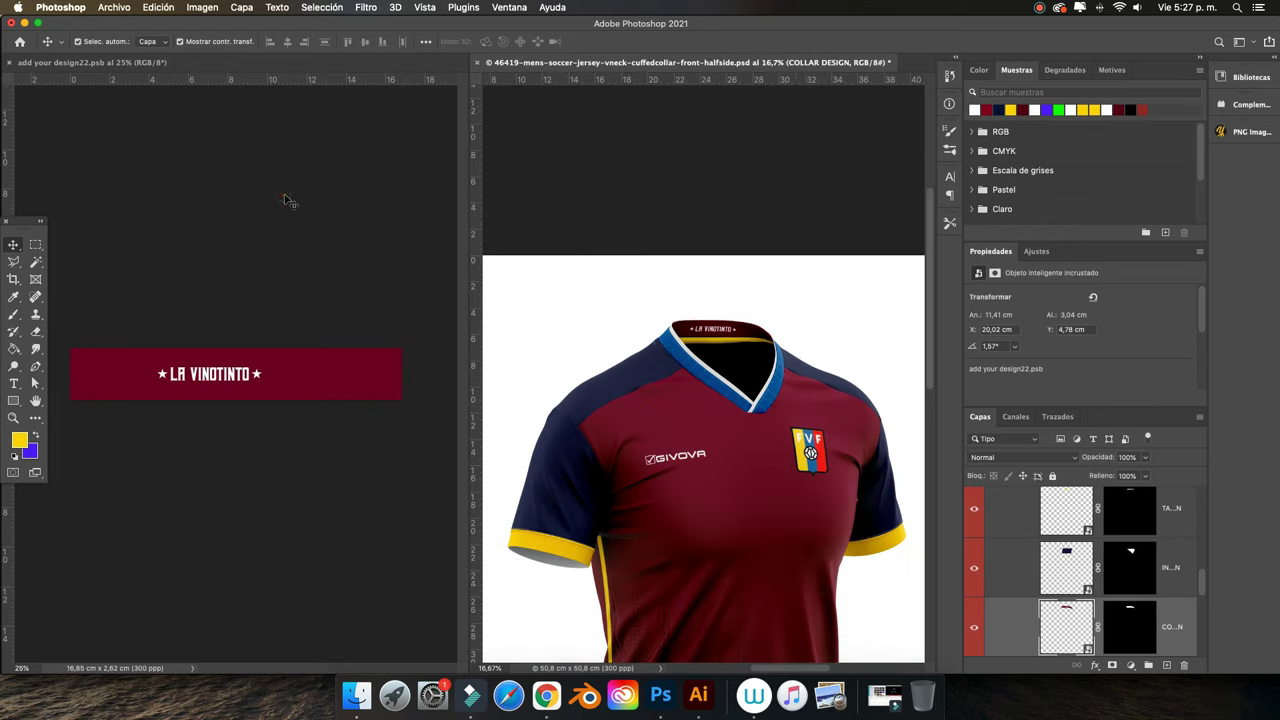
Scale the wordmark down with Free Transform, save, and close the band document
click(286, 200)
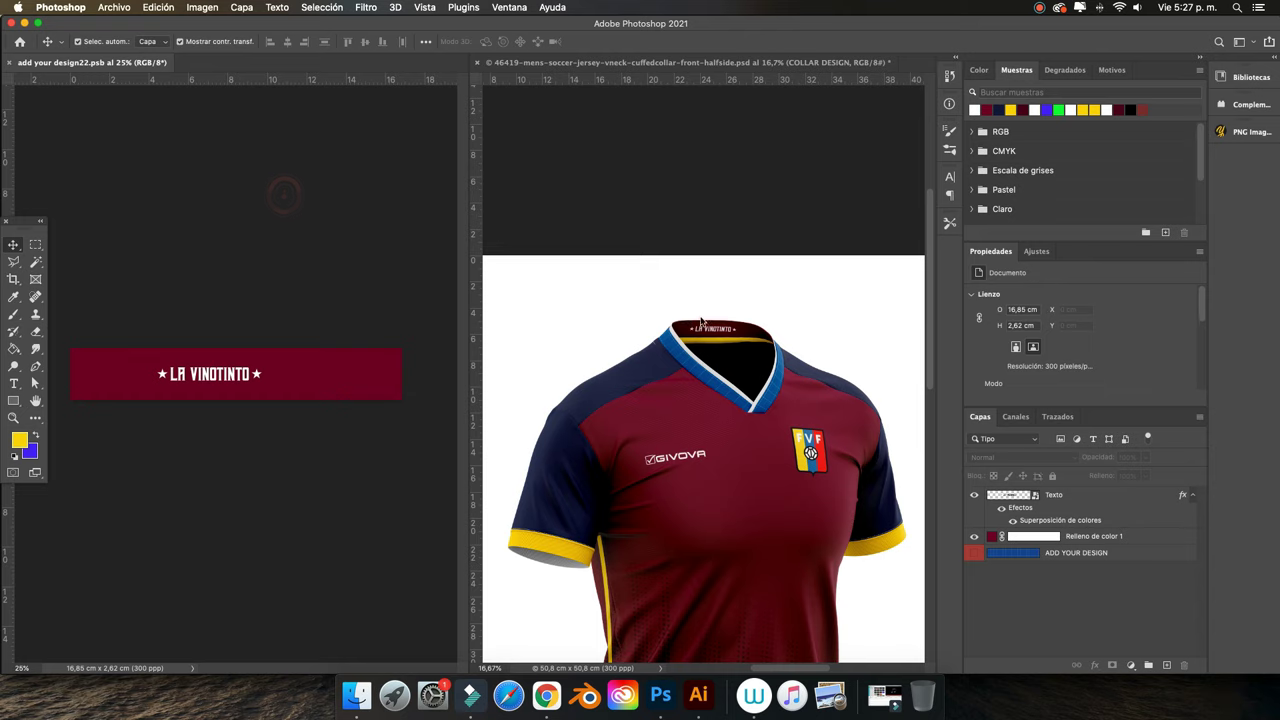
click(250, 380)
key(super+t)
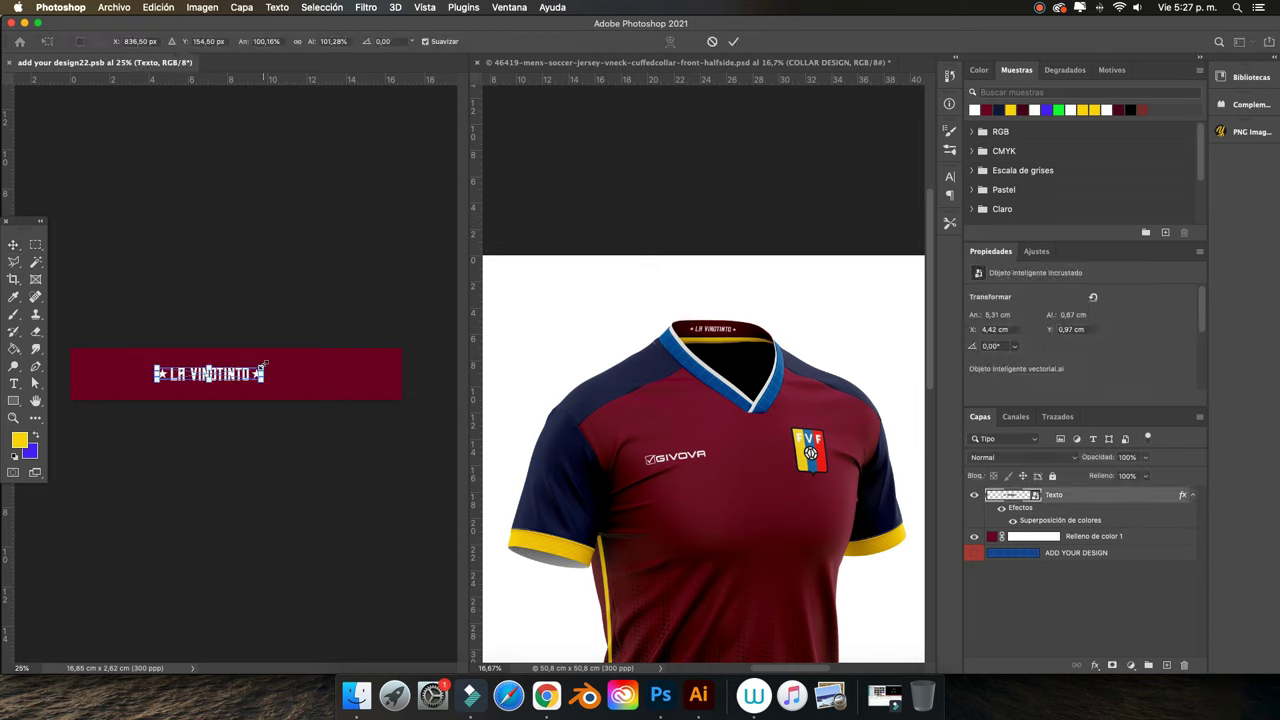
drag(264, 366, 262, 364)
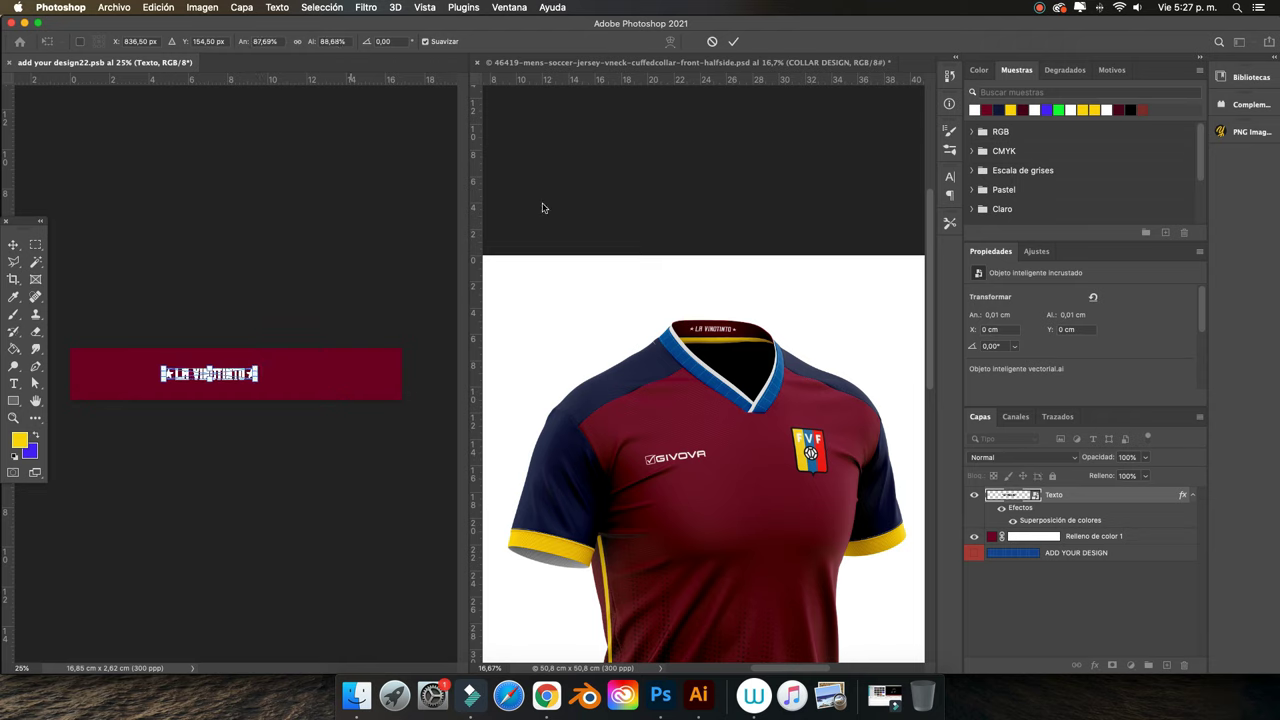
key(Return)
key(super+s)
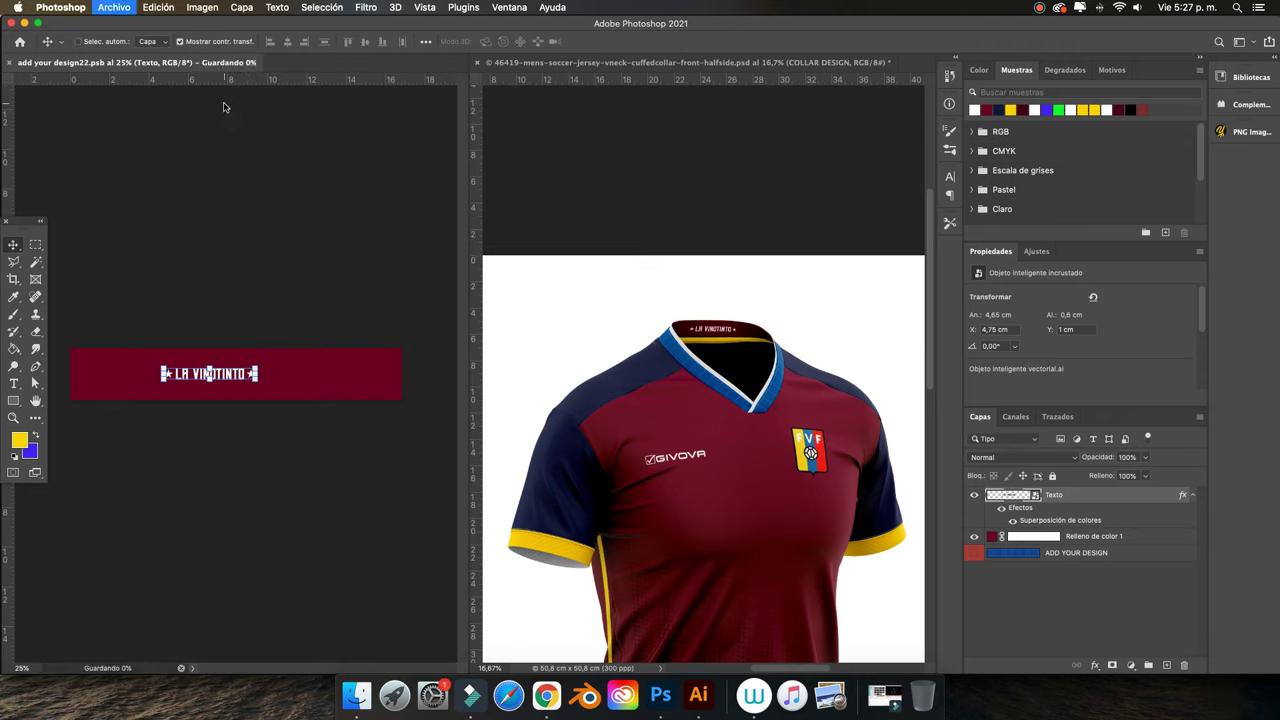
click(305, 140)
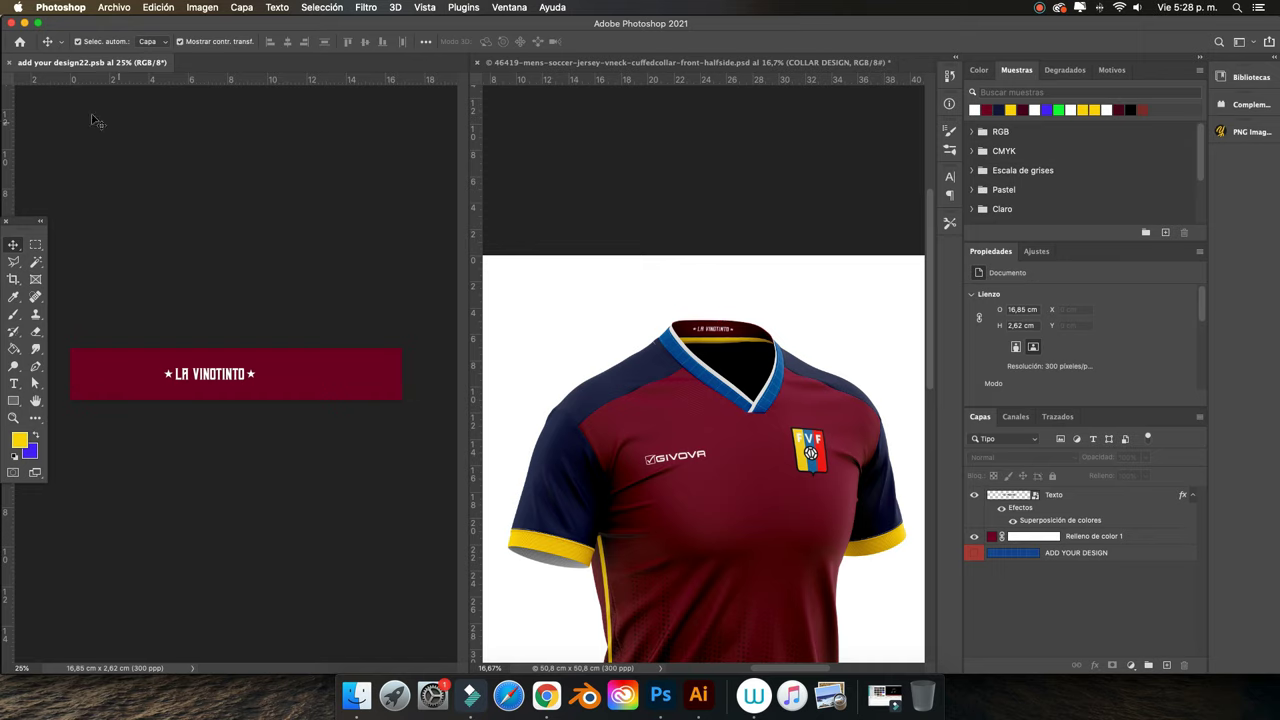
click(8, 62)
Add a navy #13183d Solid Color fill to the first collar piece and close it
double_click(1067, 567)
click(509, 7)
click(938, 65)
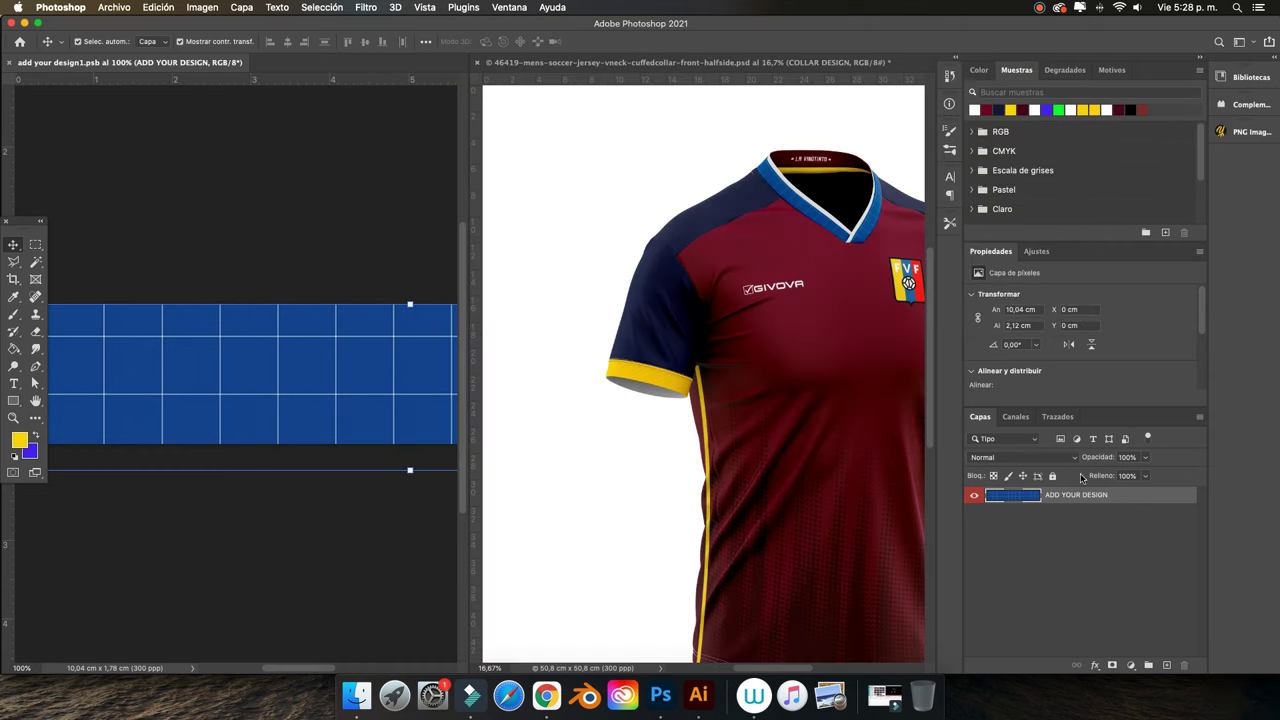
click(1131, 665)
click(1176, 410)
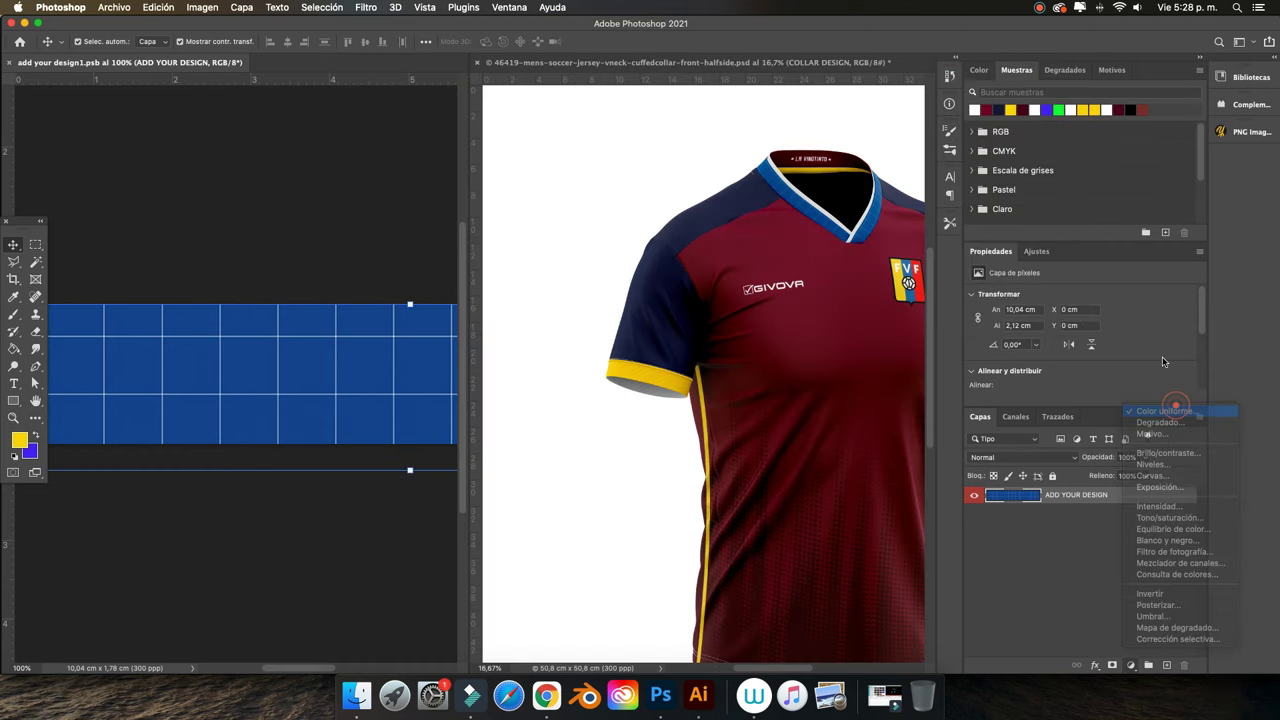
click(999, 109)
click(1066, 393)
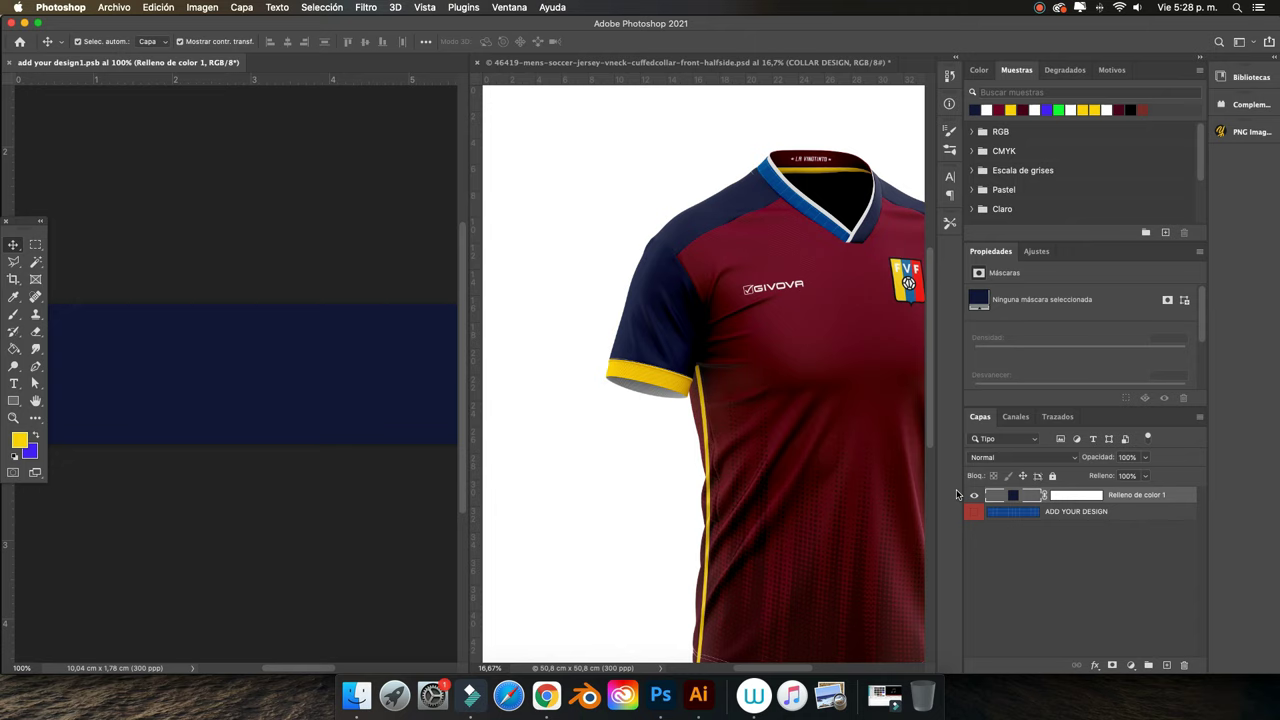
click(11, 62)
Fill the other collar piece with navy, then save and close it
scroll(1050, 580, up, 1)
click(1068, 590)
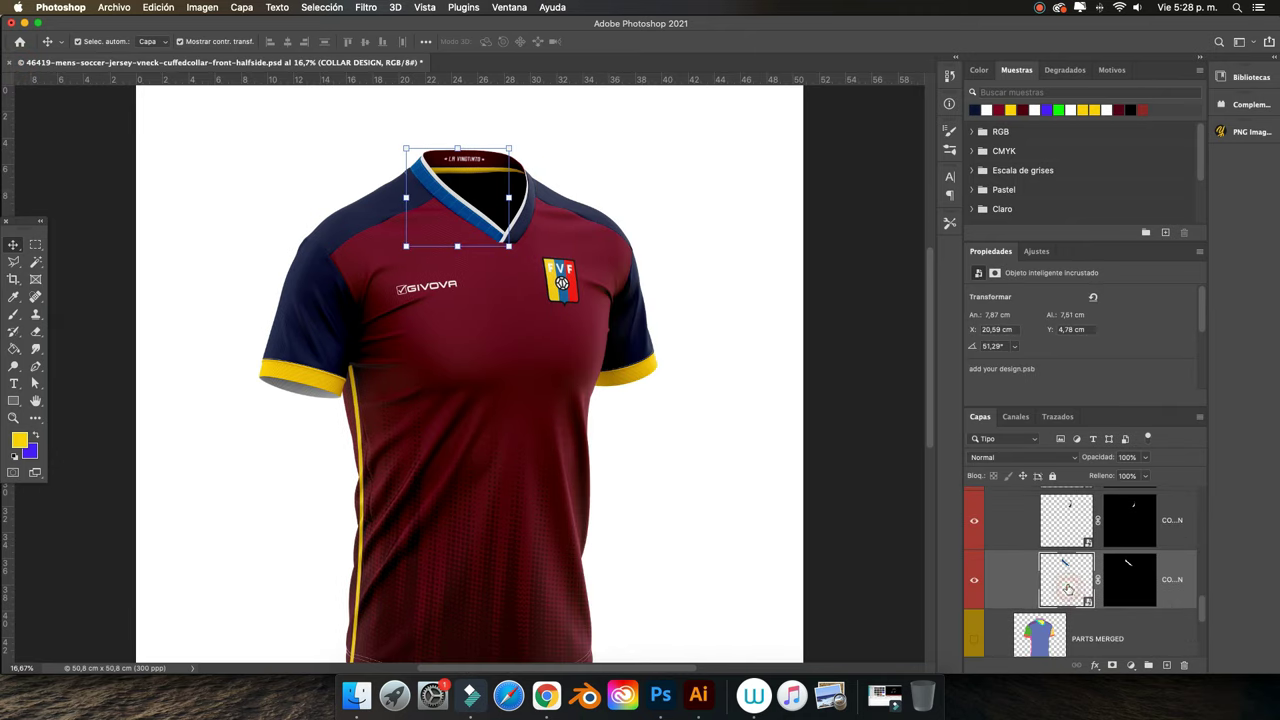
double_click(1068, 590)
click(766, 415)
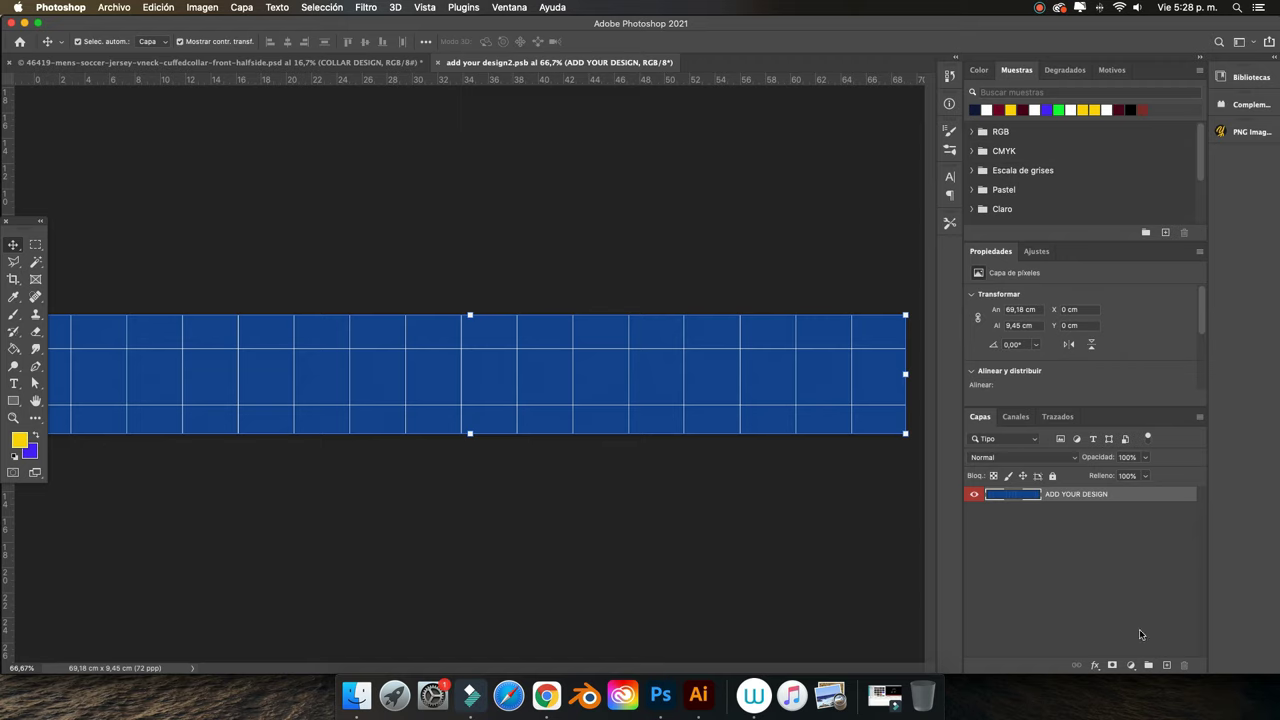
click(1131, 665)
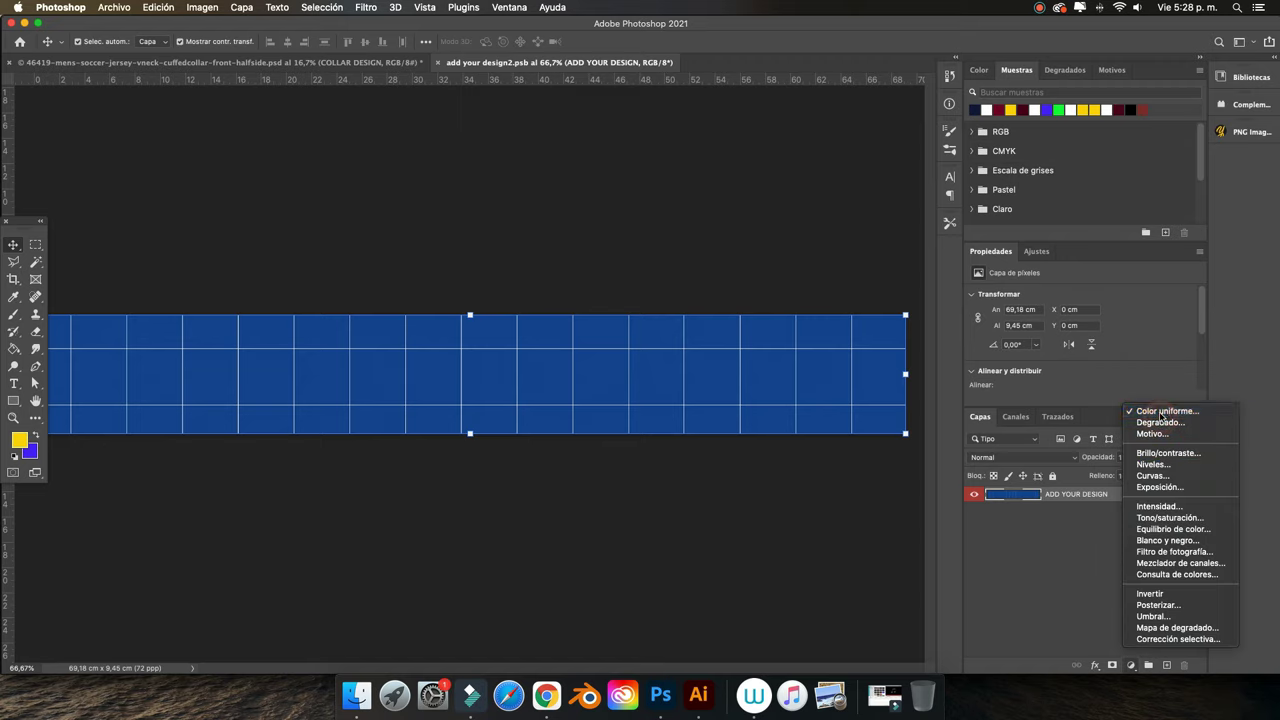
click(1163, 411)
click(971, 107)
click(1065, 385)
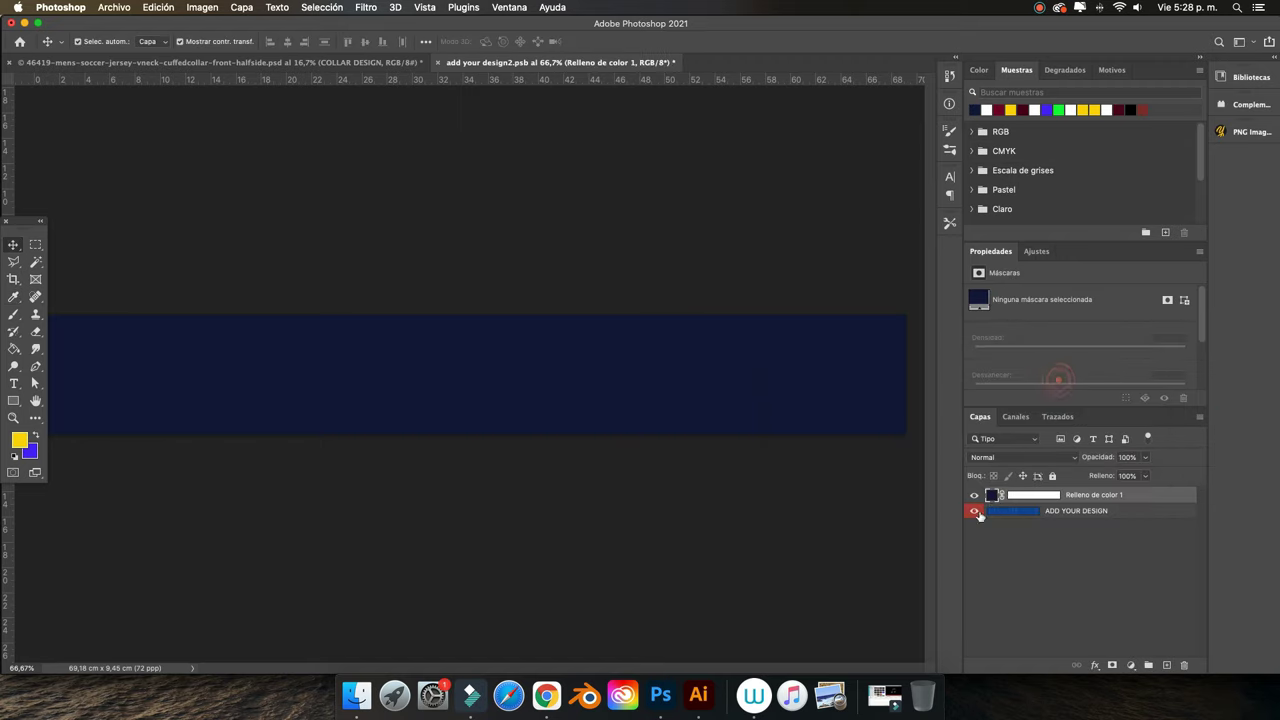
key(super+s)
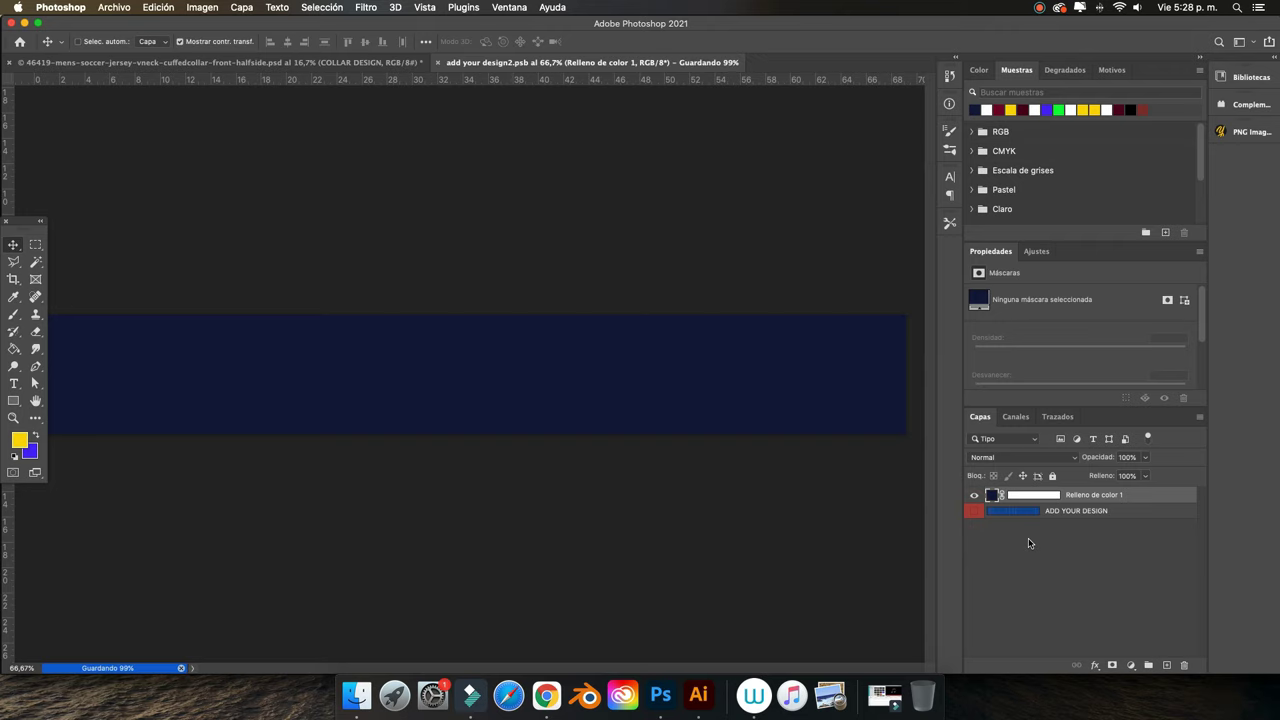
key(super+w)
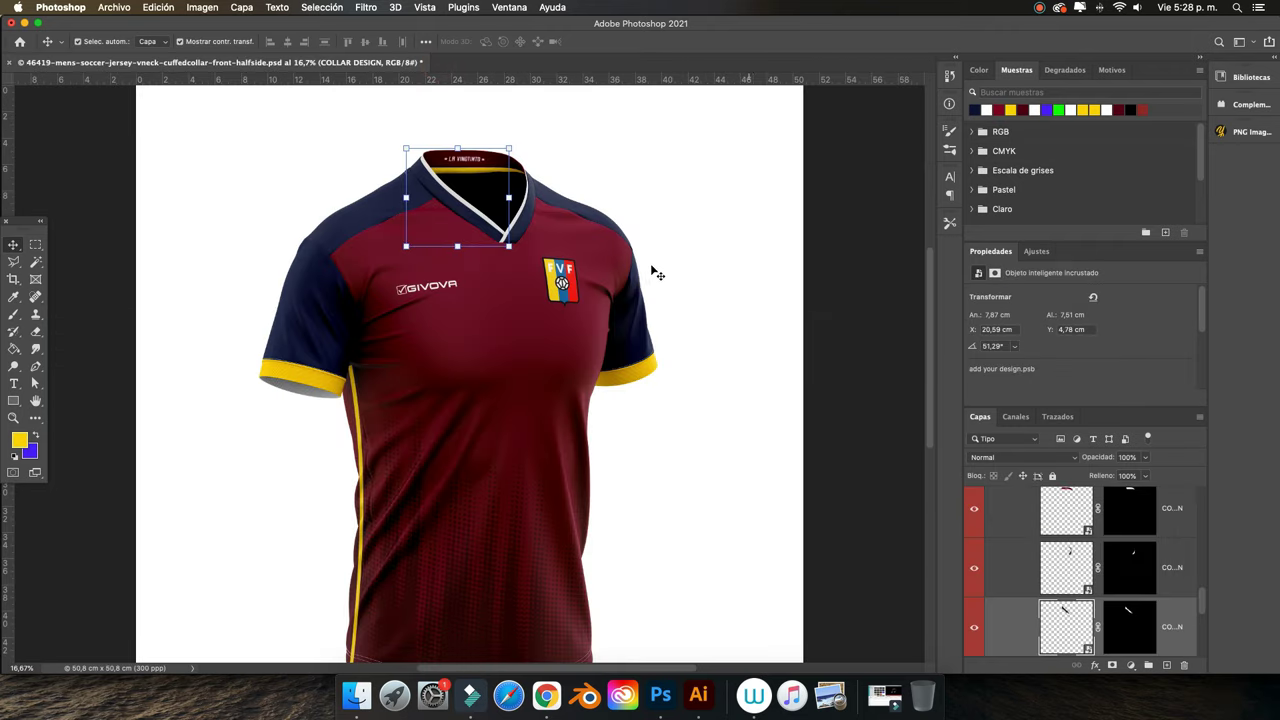
key(super+minus)
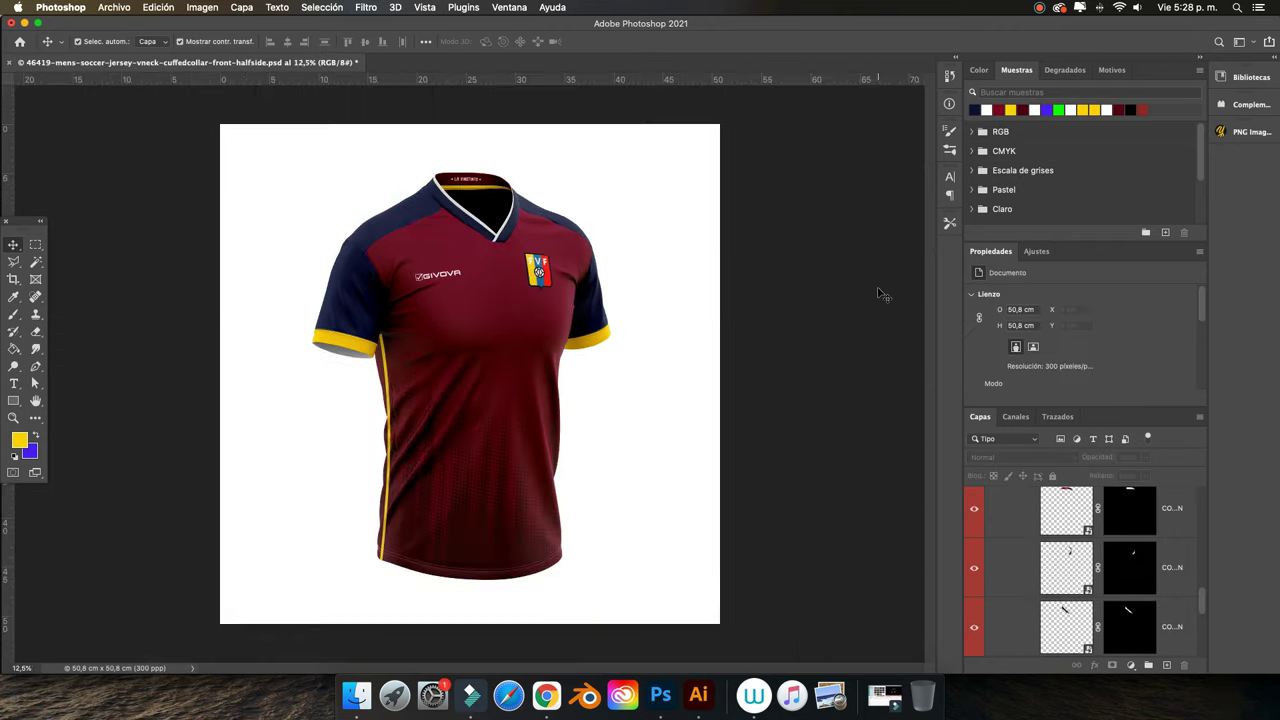